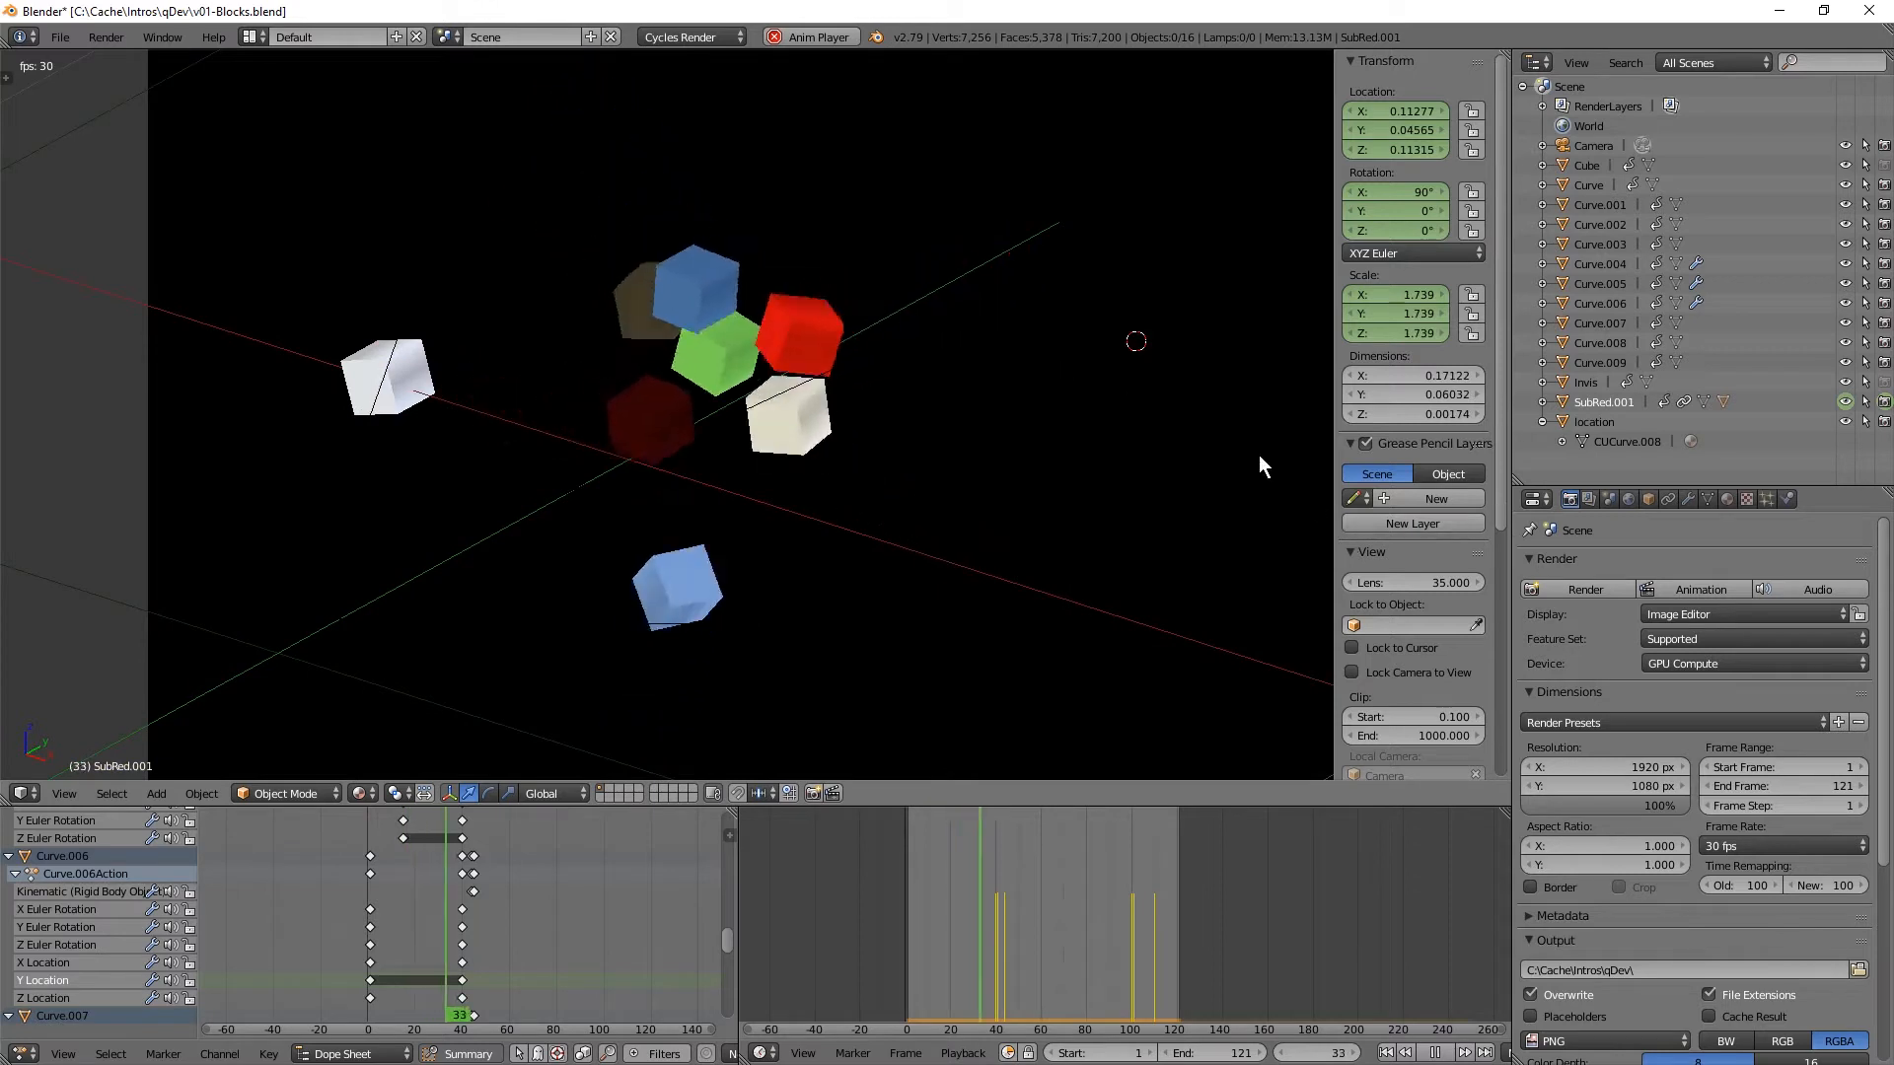
- Stop the animation playback, orbit to a front view of the blocks and start rendering the animation with Cycles
{"action": "key", "text": "alt+a"}
{"action": "middle_click_drag", "start_coordinate": [791, 494], "coordinate": [865, 514]}
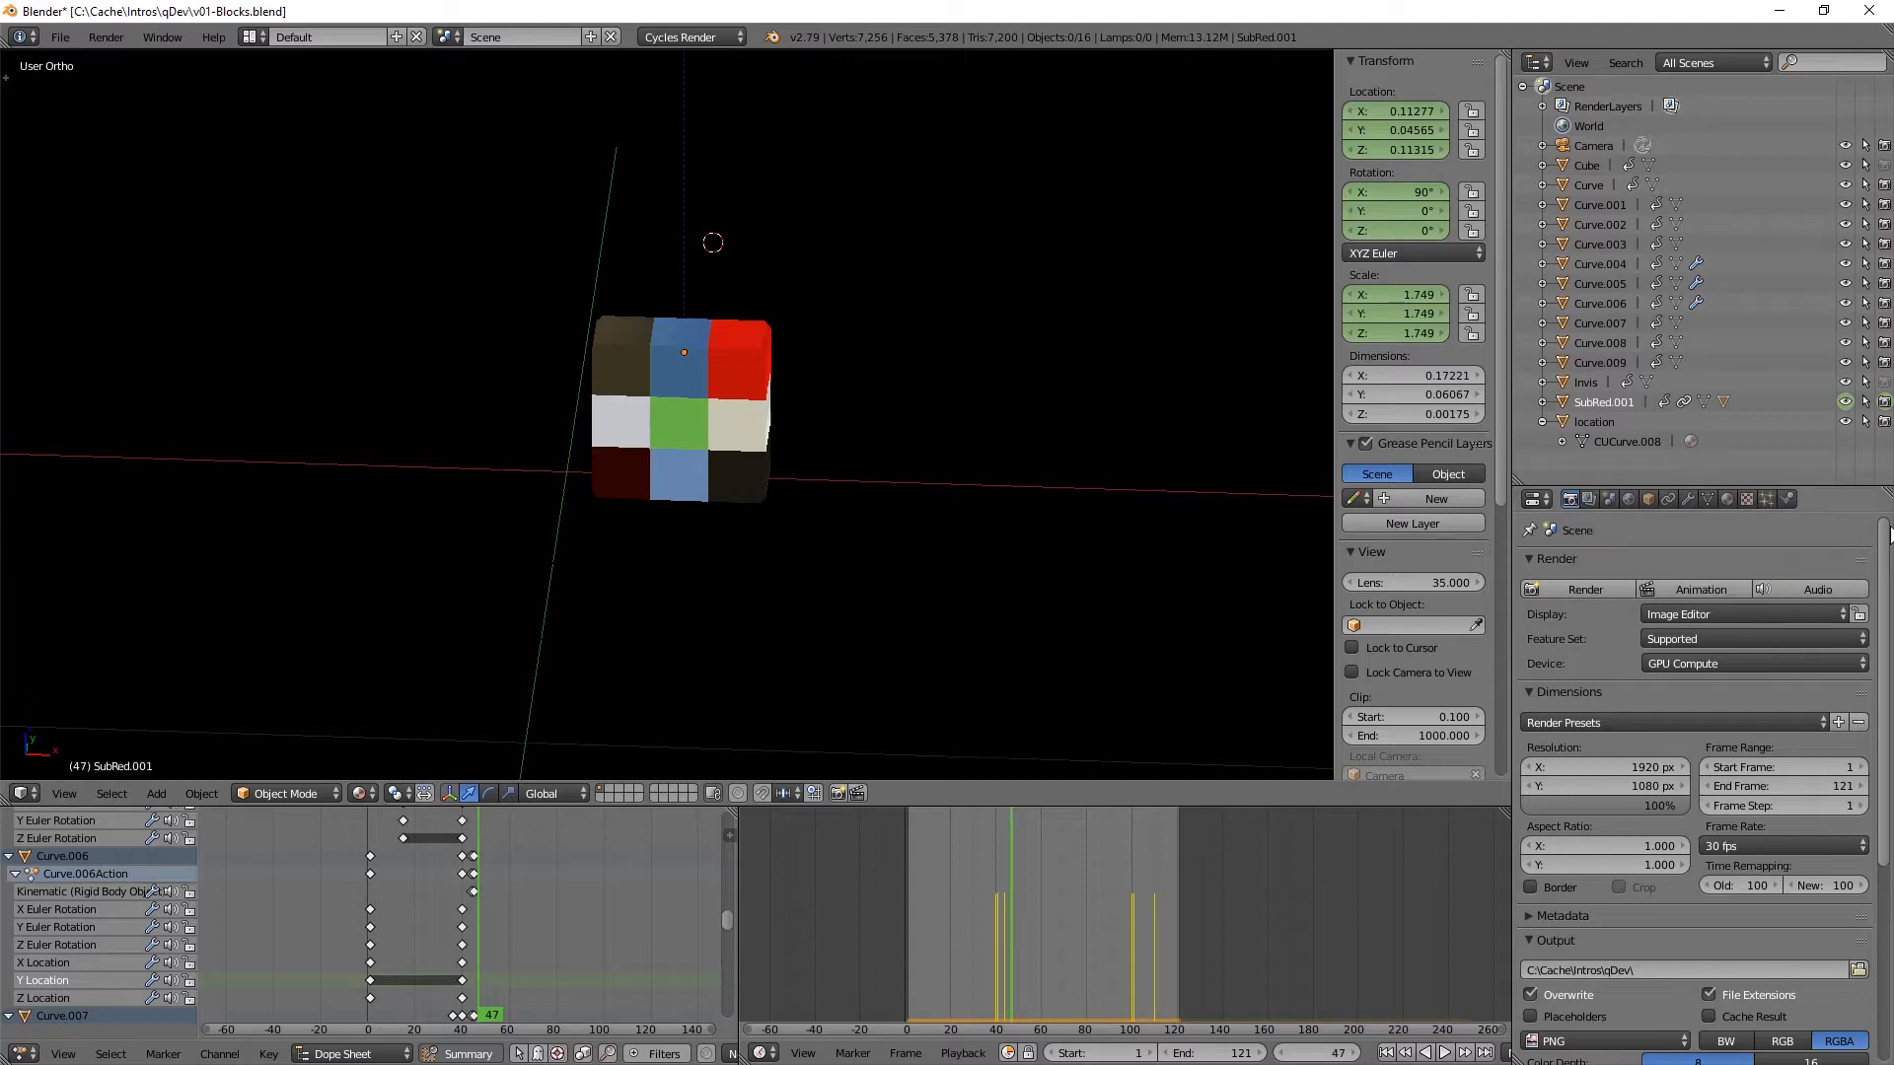
{"action": "mouse_move", "coordinate": [1883, 534]}
{"action": "left_mouse_down"}
{"action": "mouse_move", "coordinate": [1891, 873]}
{"action": "mouse_move", "coordinate": [1886, 567]}
{"action": "left_mouse_up"}
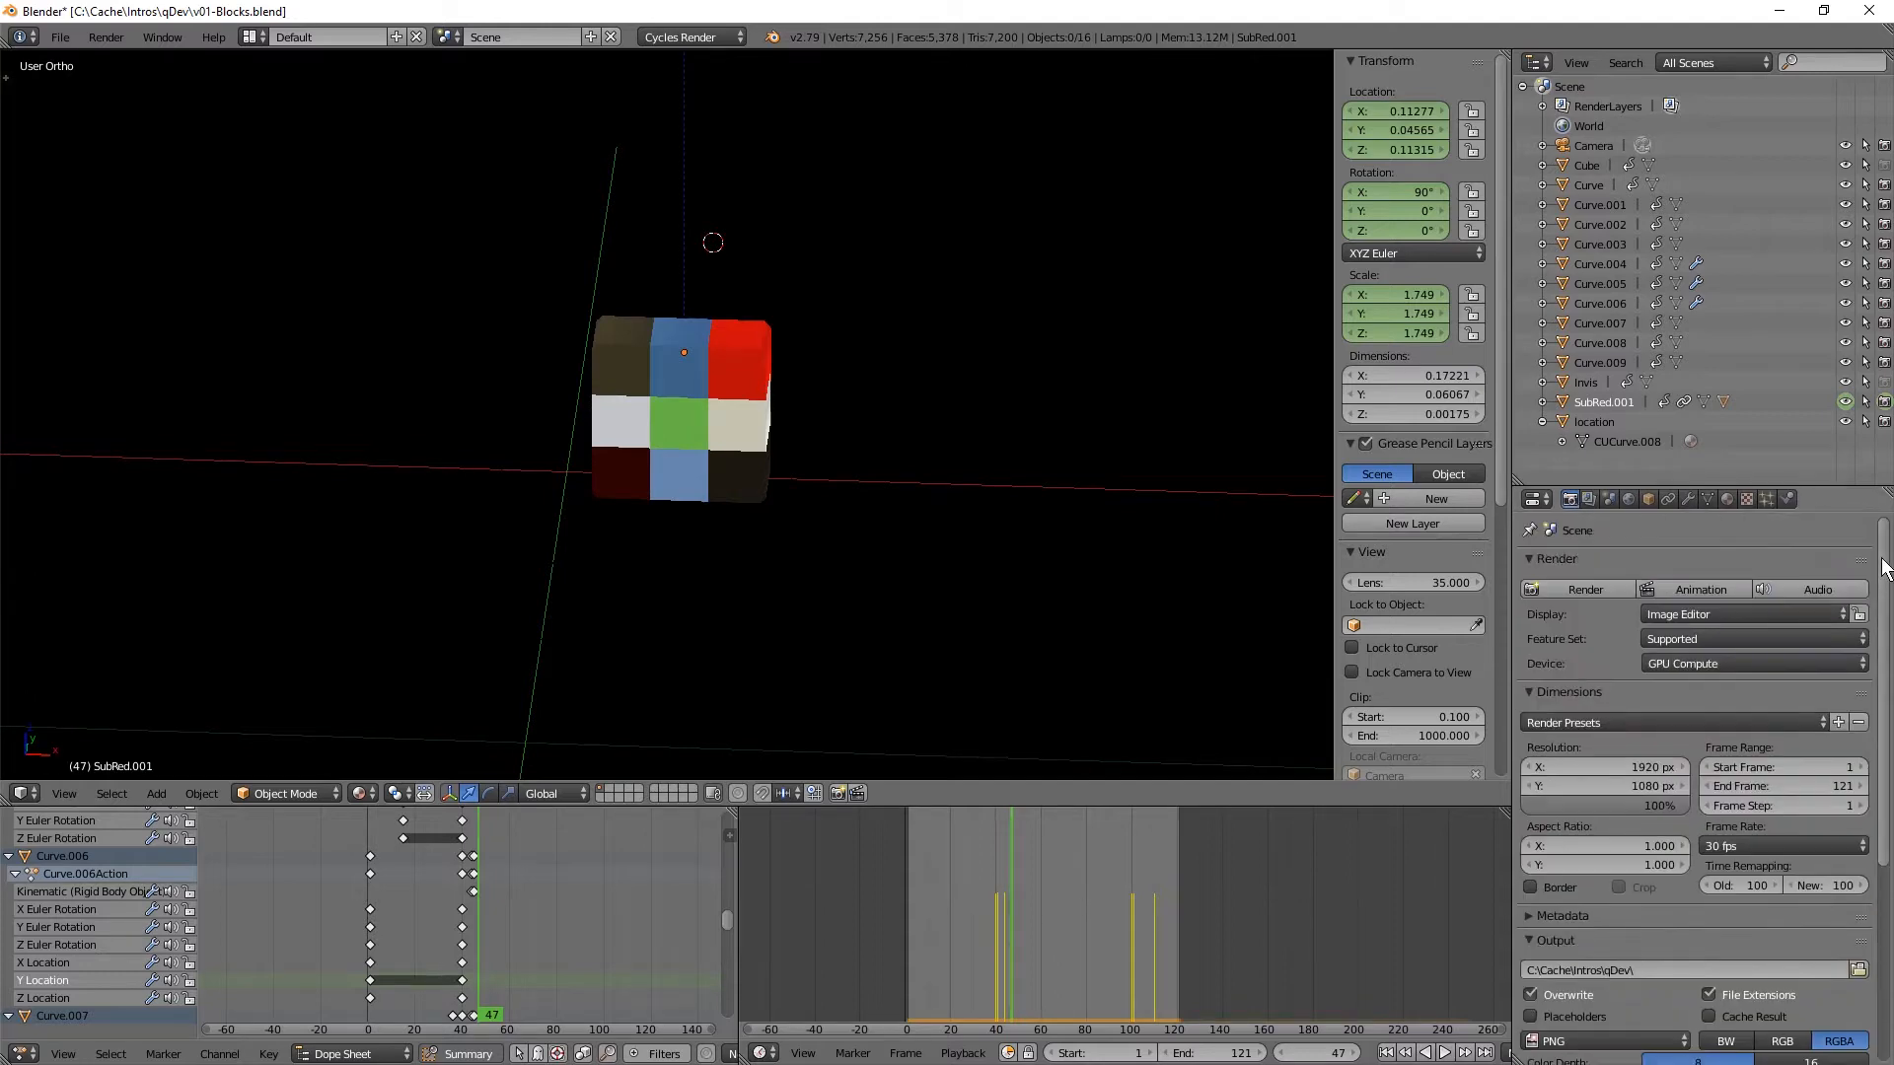
{"action": "left_click", "coordinate": [1688, 590]}
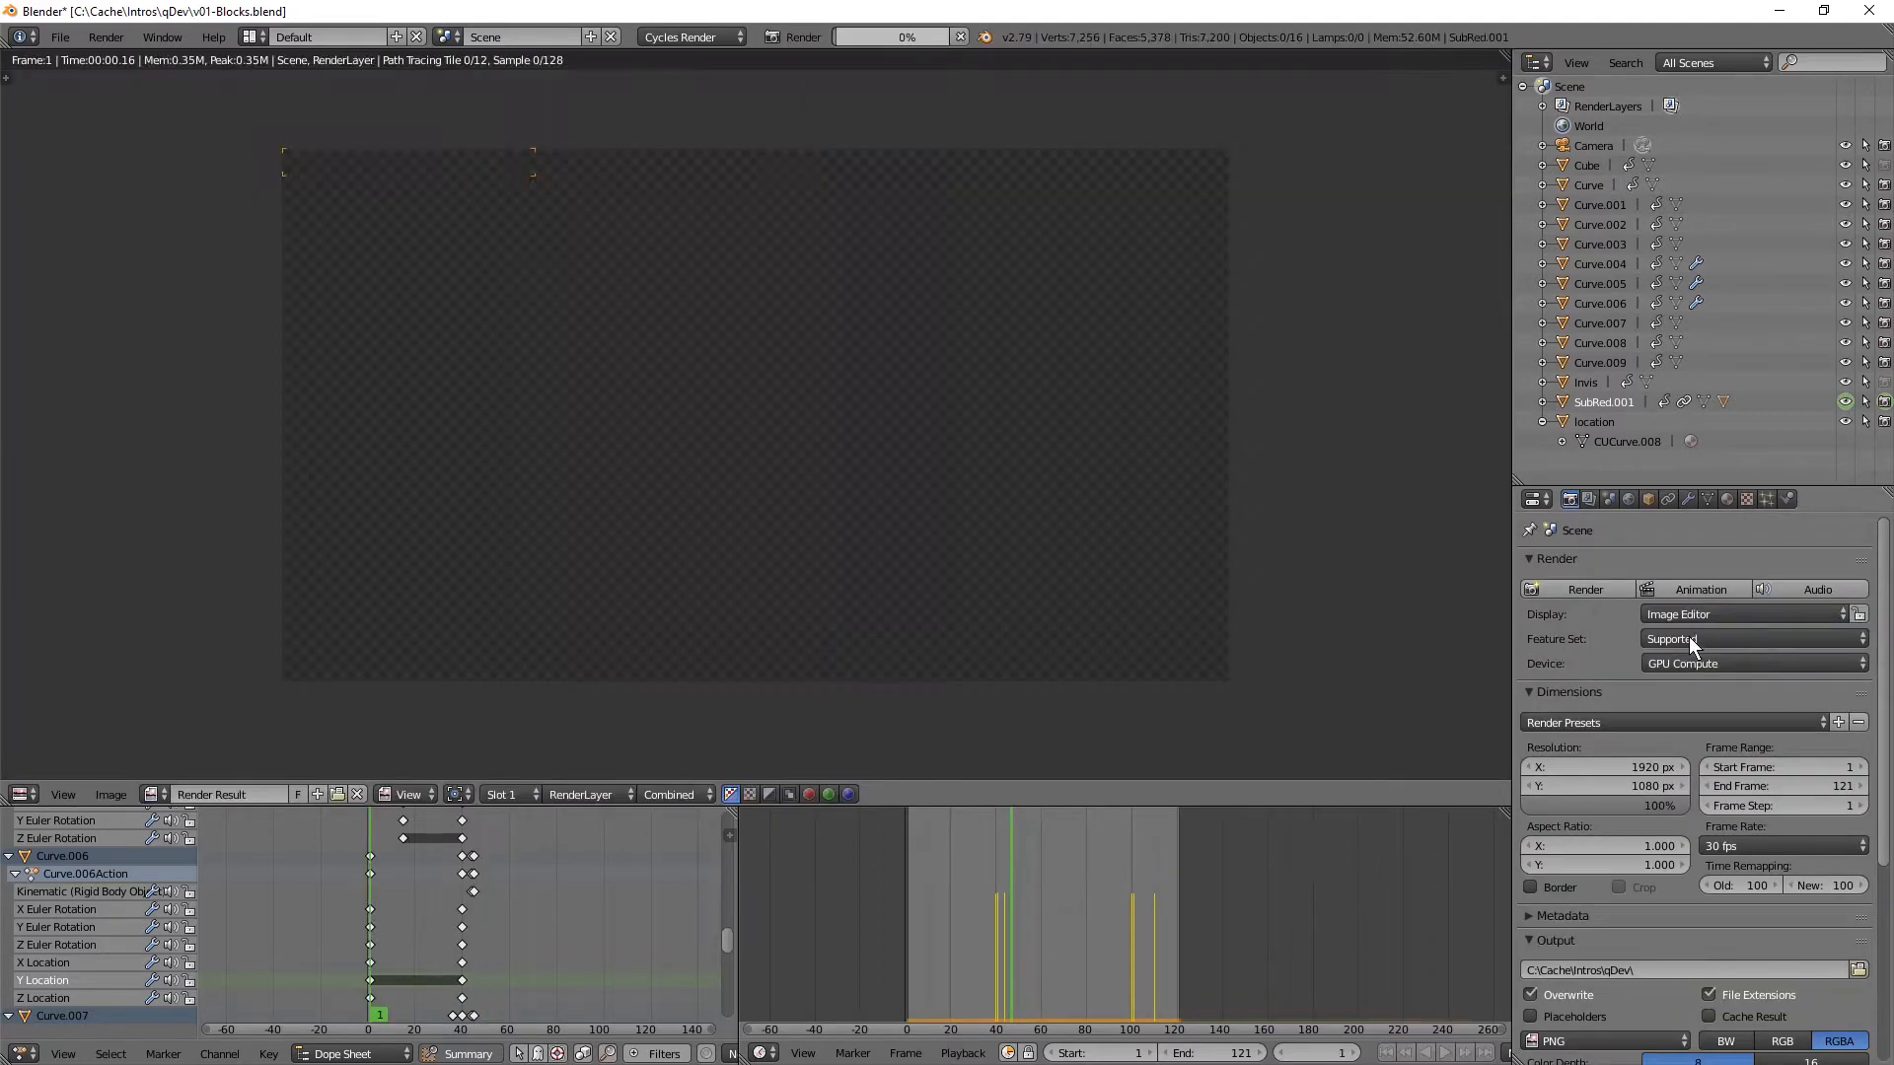
- Check the render's Performance settings and the Cycles compute device in User Preferences, then cancel the animation render
{"action": "scroll", "coordinate": [1828, 766], "scroll_direction": "down", "scroll_amount": 8}
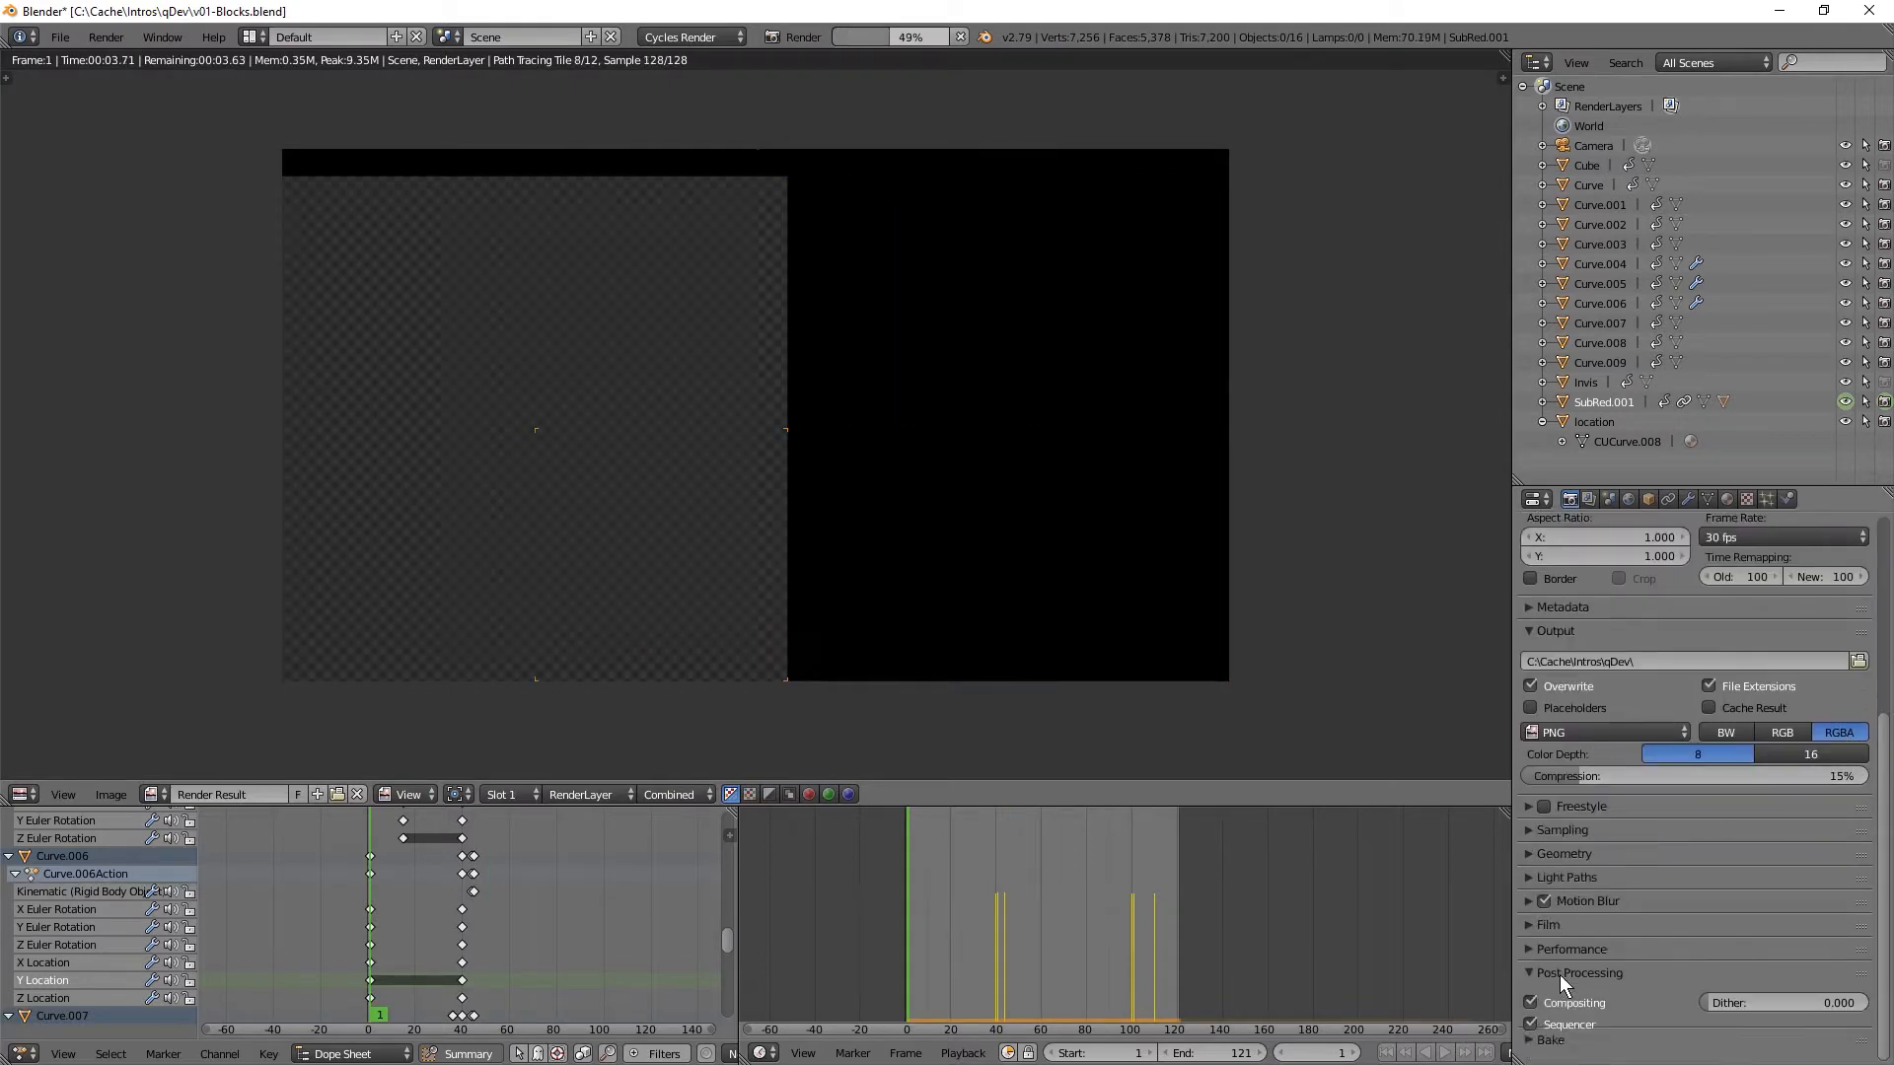
{"action": "left_click", "coordinate": [1560, 948]}
{"action": "scroll", "coordinate": [1618, 922], "scroll_direction": "down", "scroll_amount": 4}
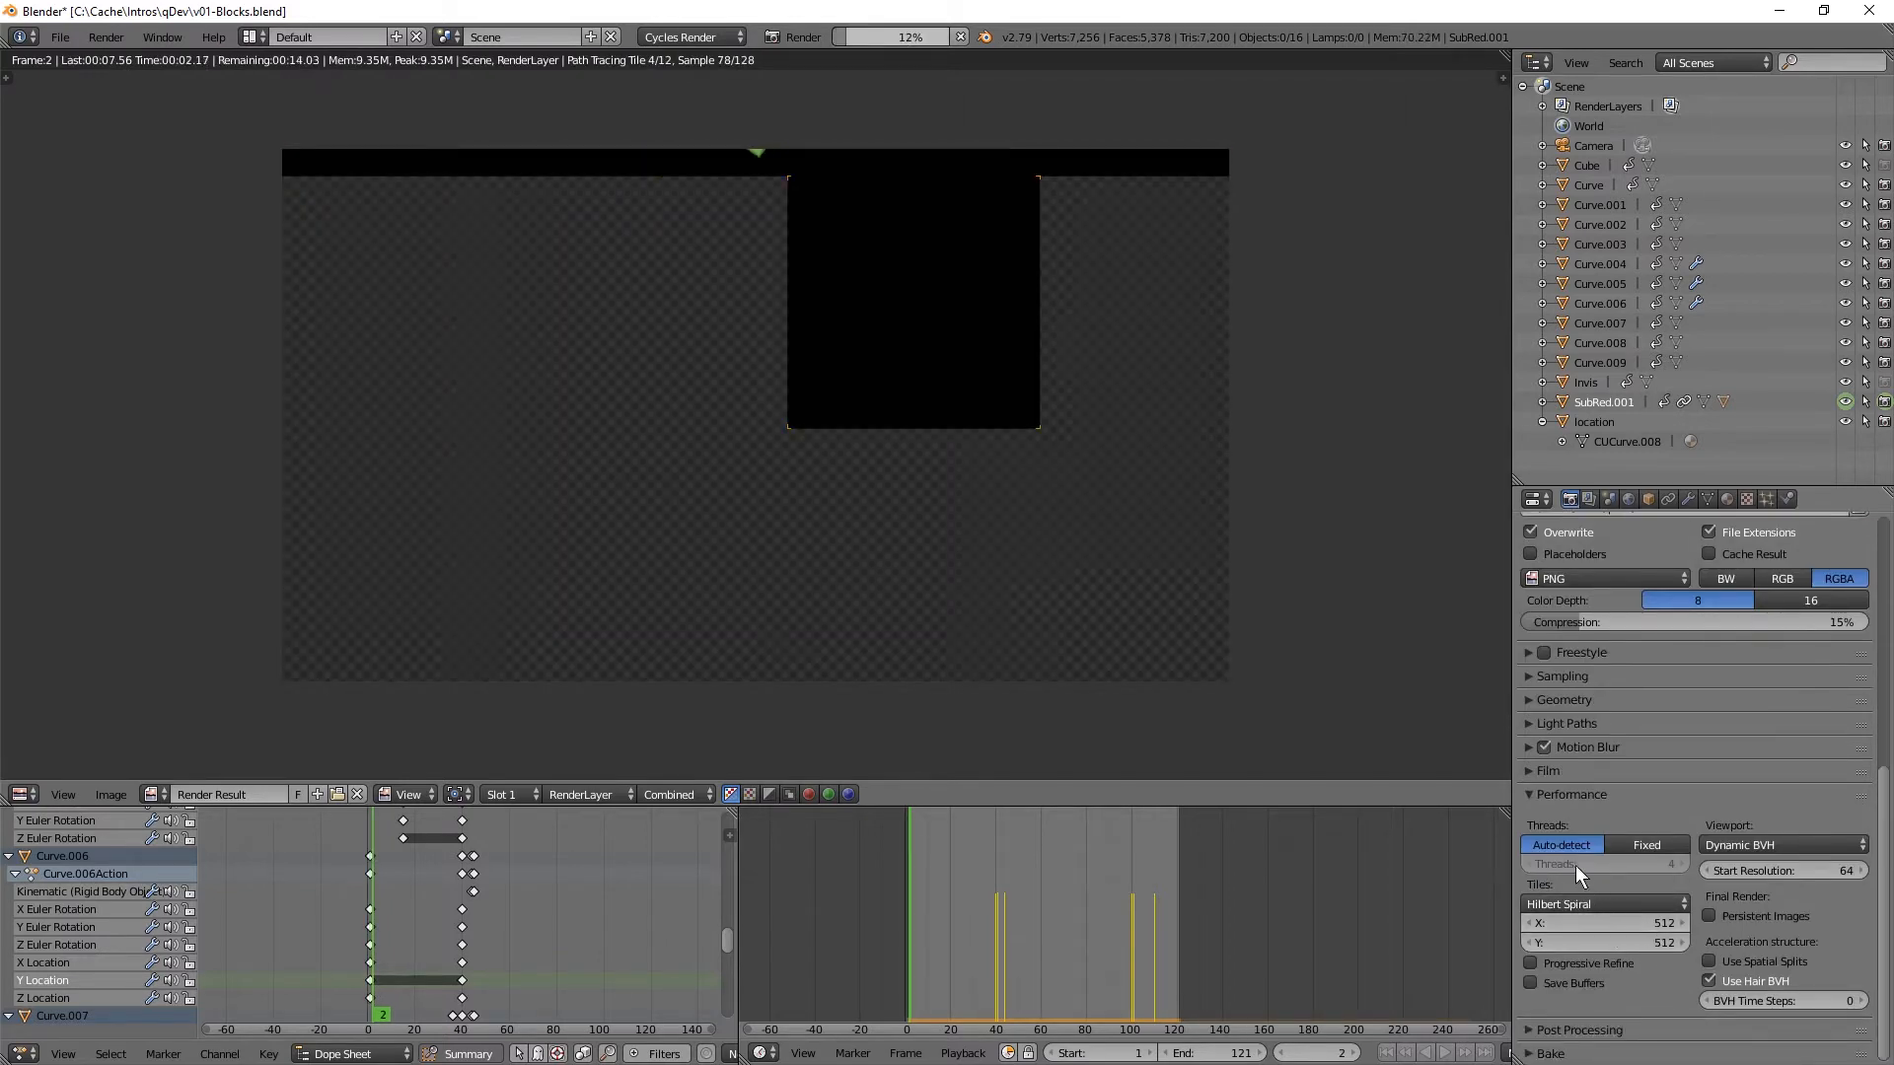
{"action": "key", "text": "ctrl+alt+u"}
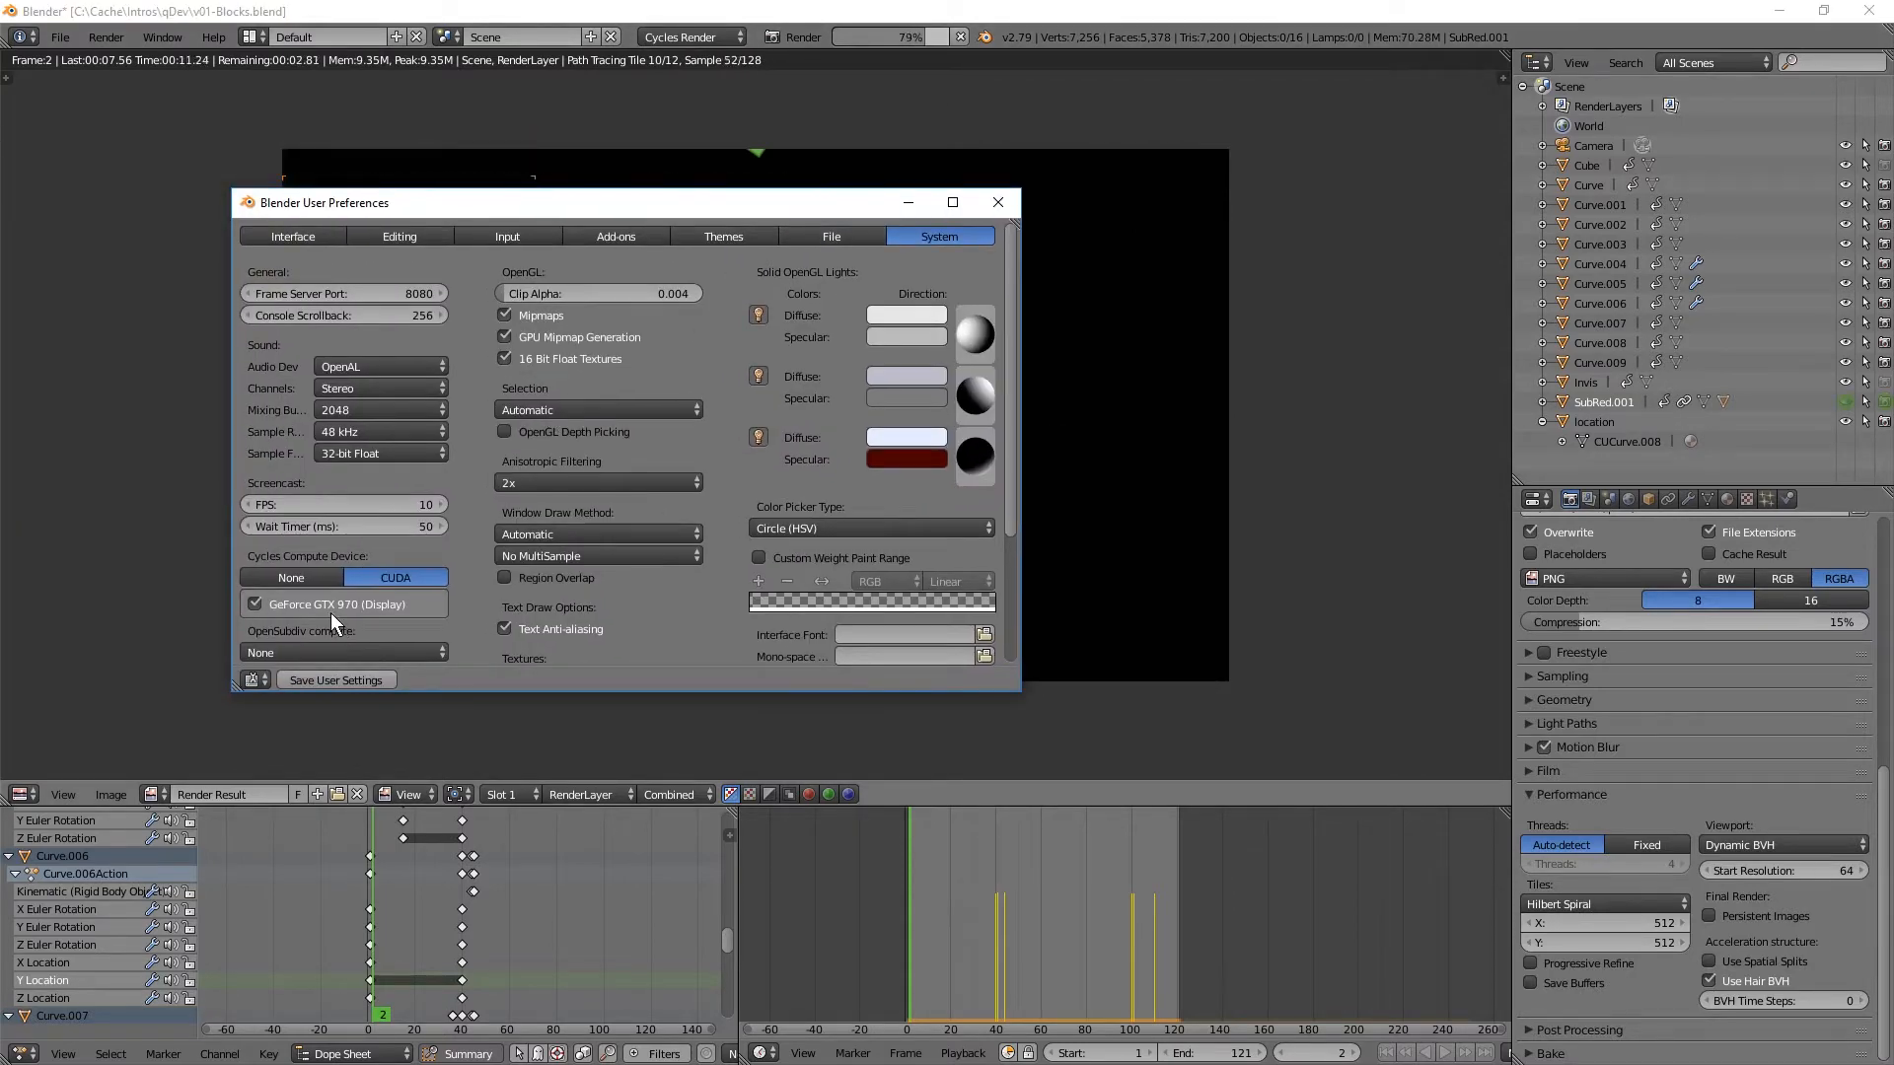
{"action": "left_click", "coordinate": [1018, 205]}
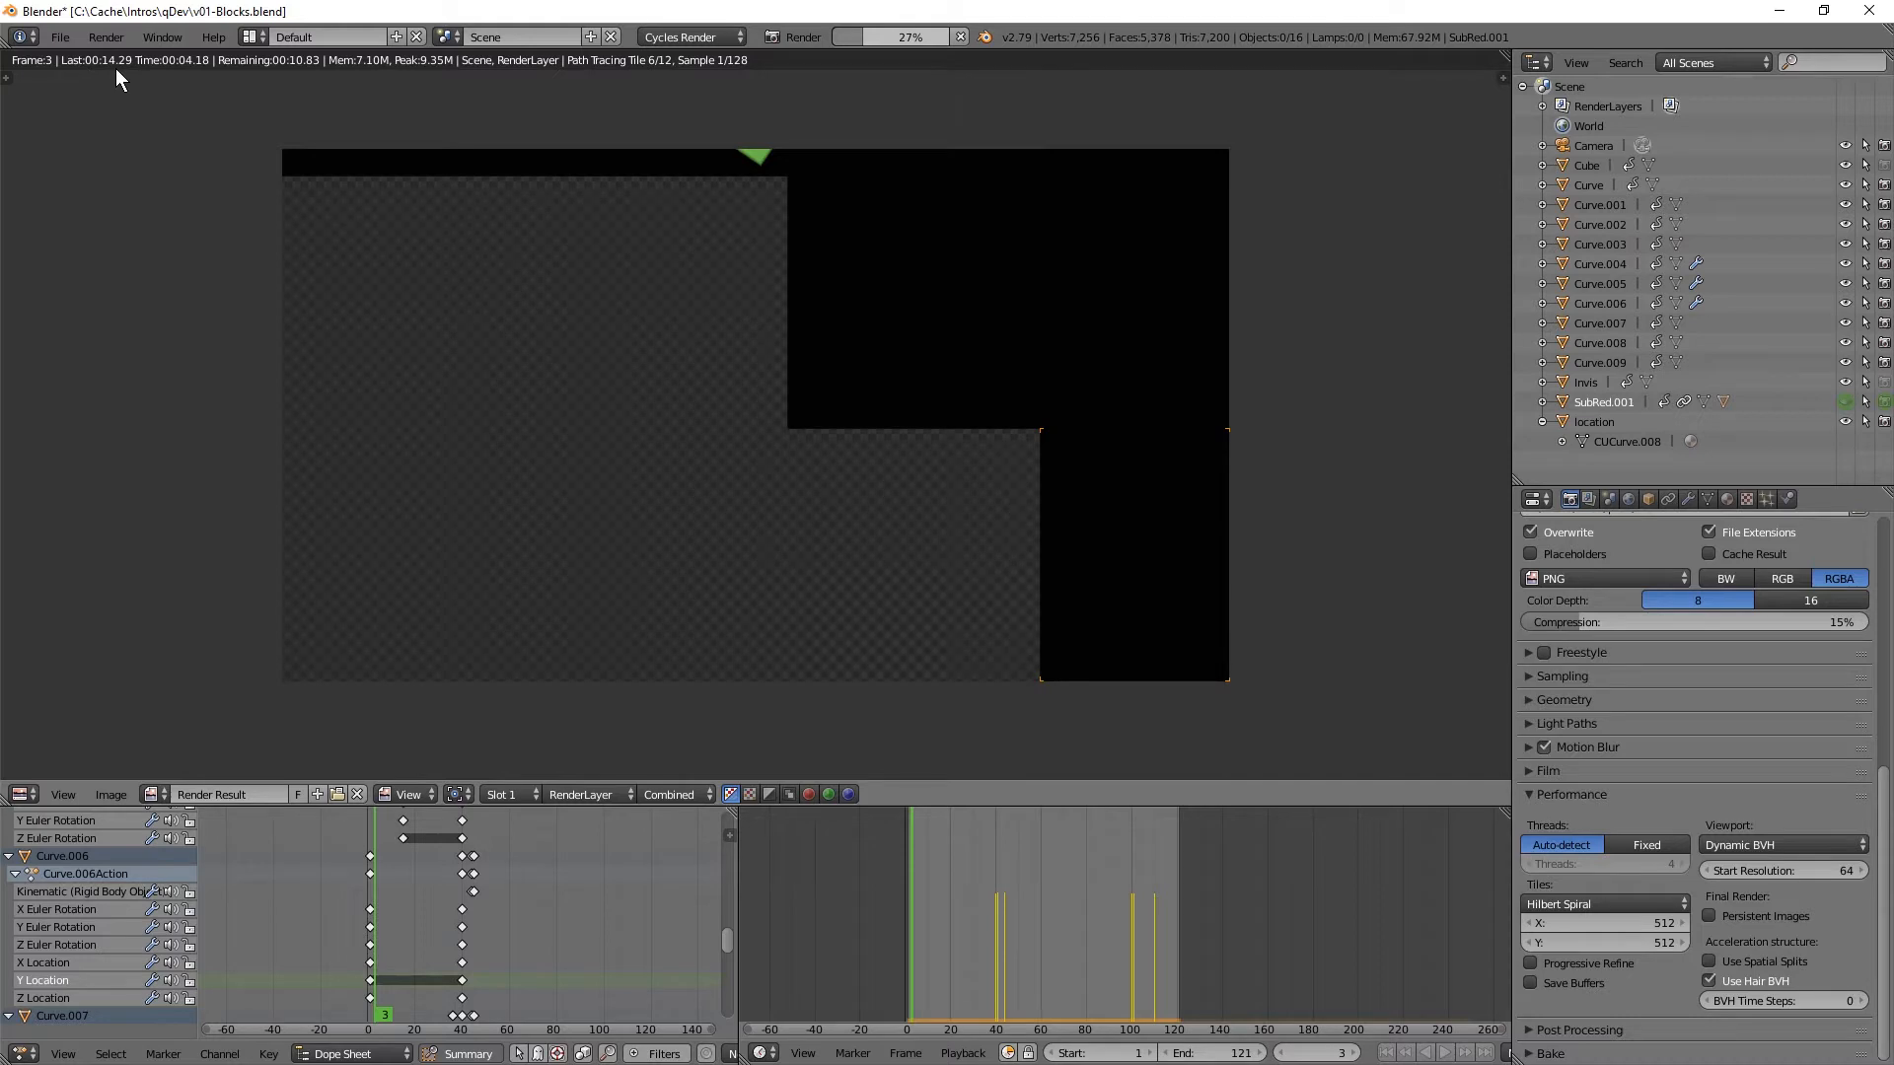
{"action": "key", "text": "Escape"}
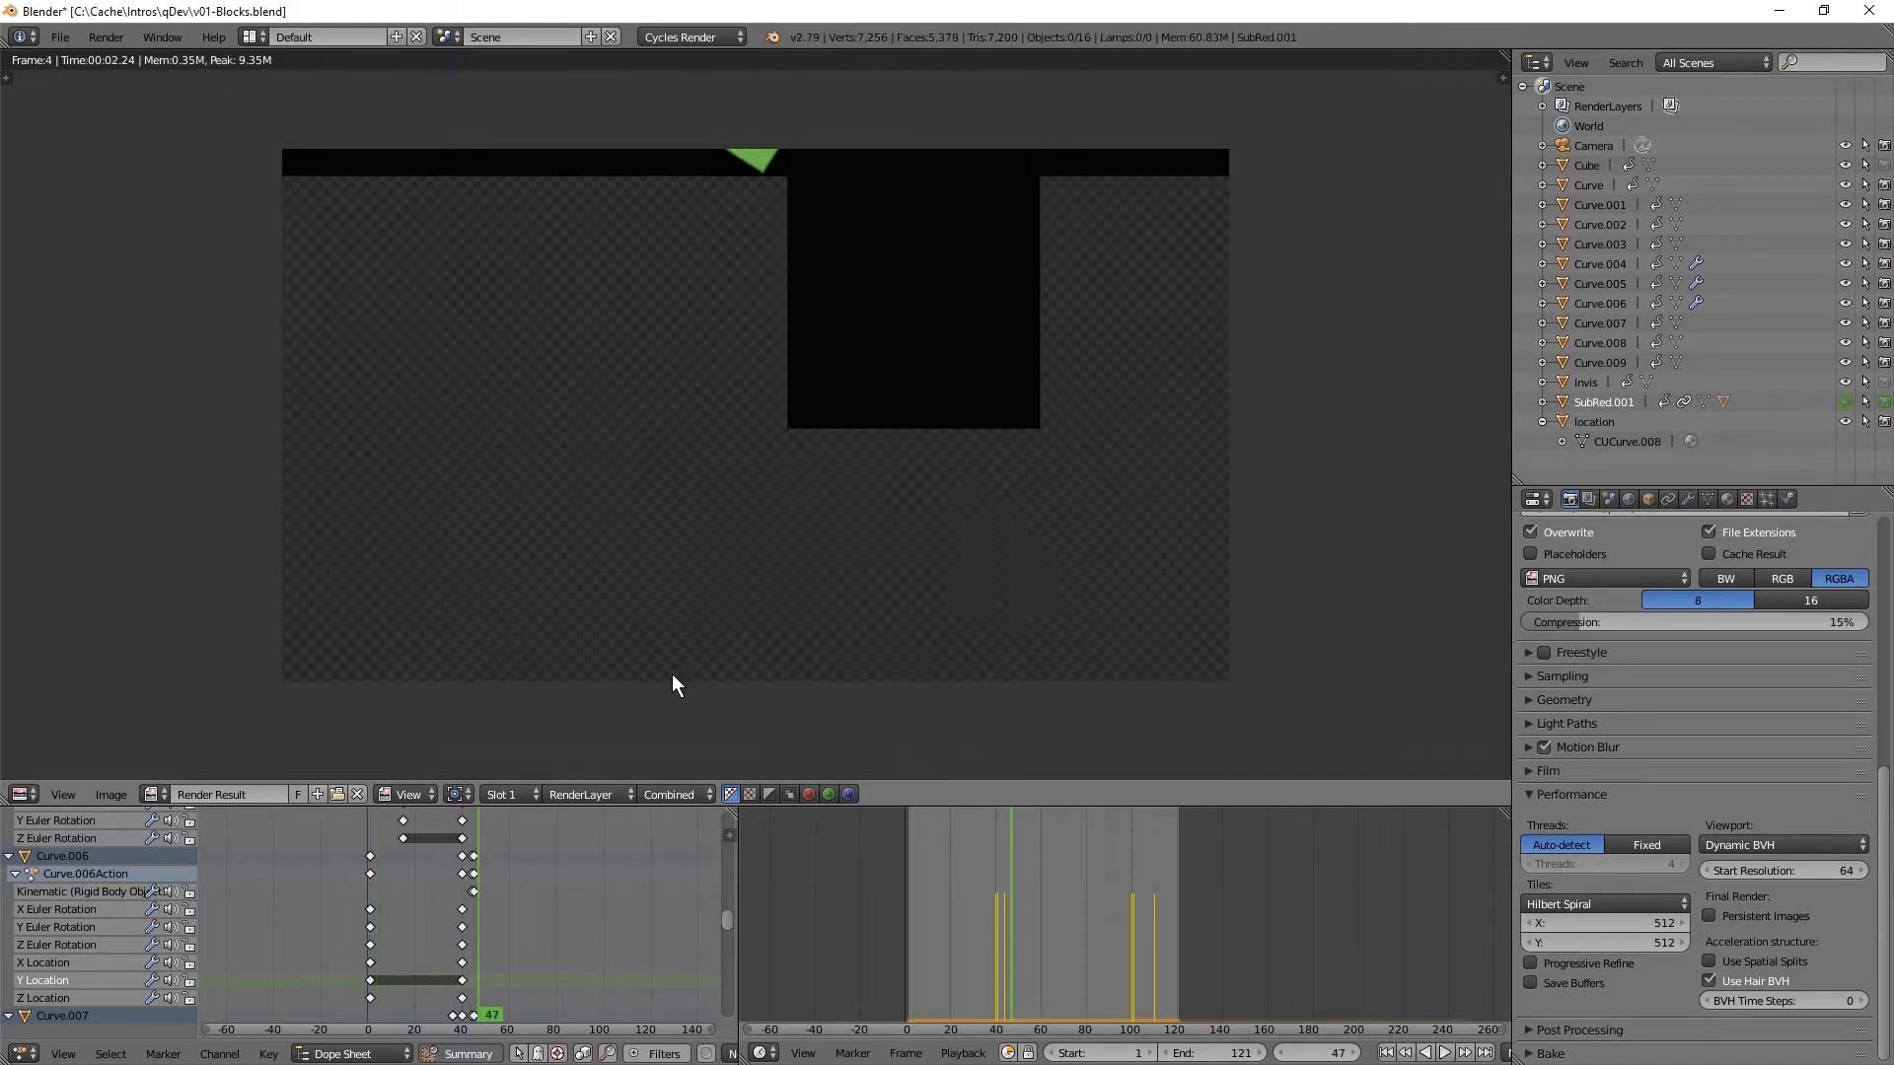
- Set the animation's start frame to 60 and render the animation with Cycles
{"action": "left_click", "coordinate": [1062, 914]}
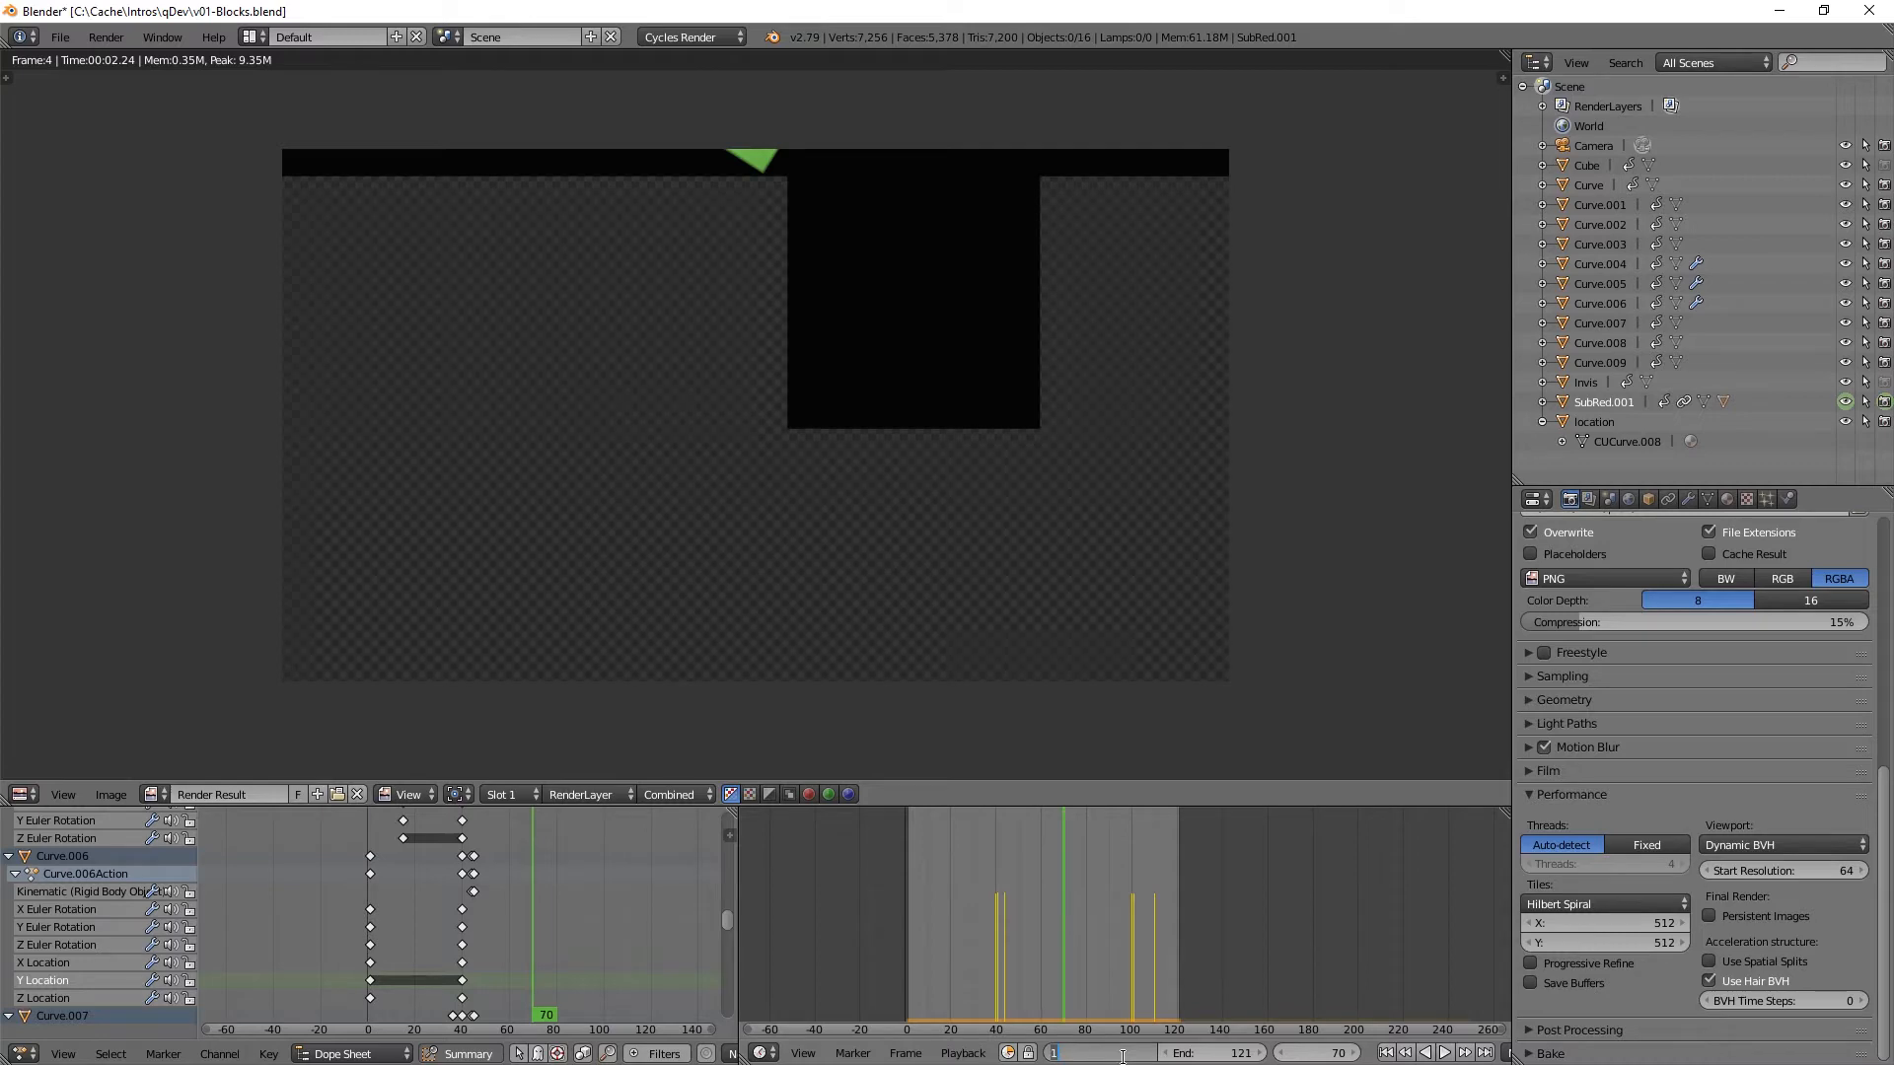
{"action": "type", "text": "60"}
{"action": "key", "text": "Return"}
{"action": "key", "text": "Escape"}
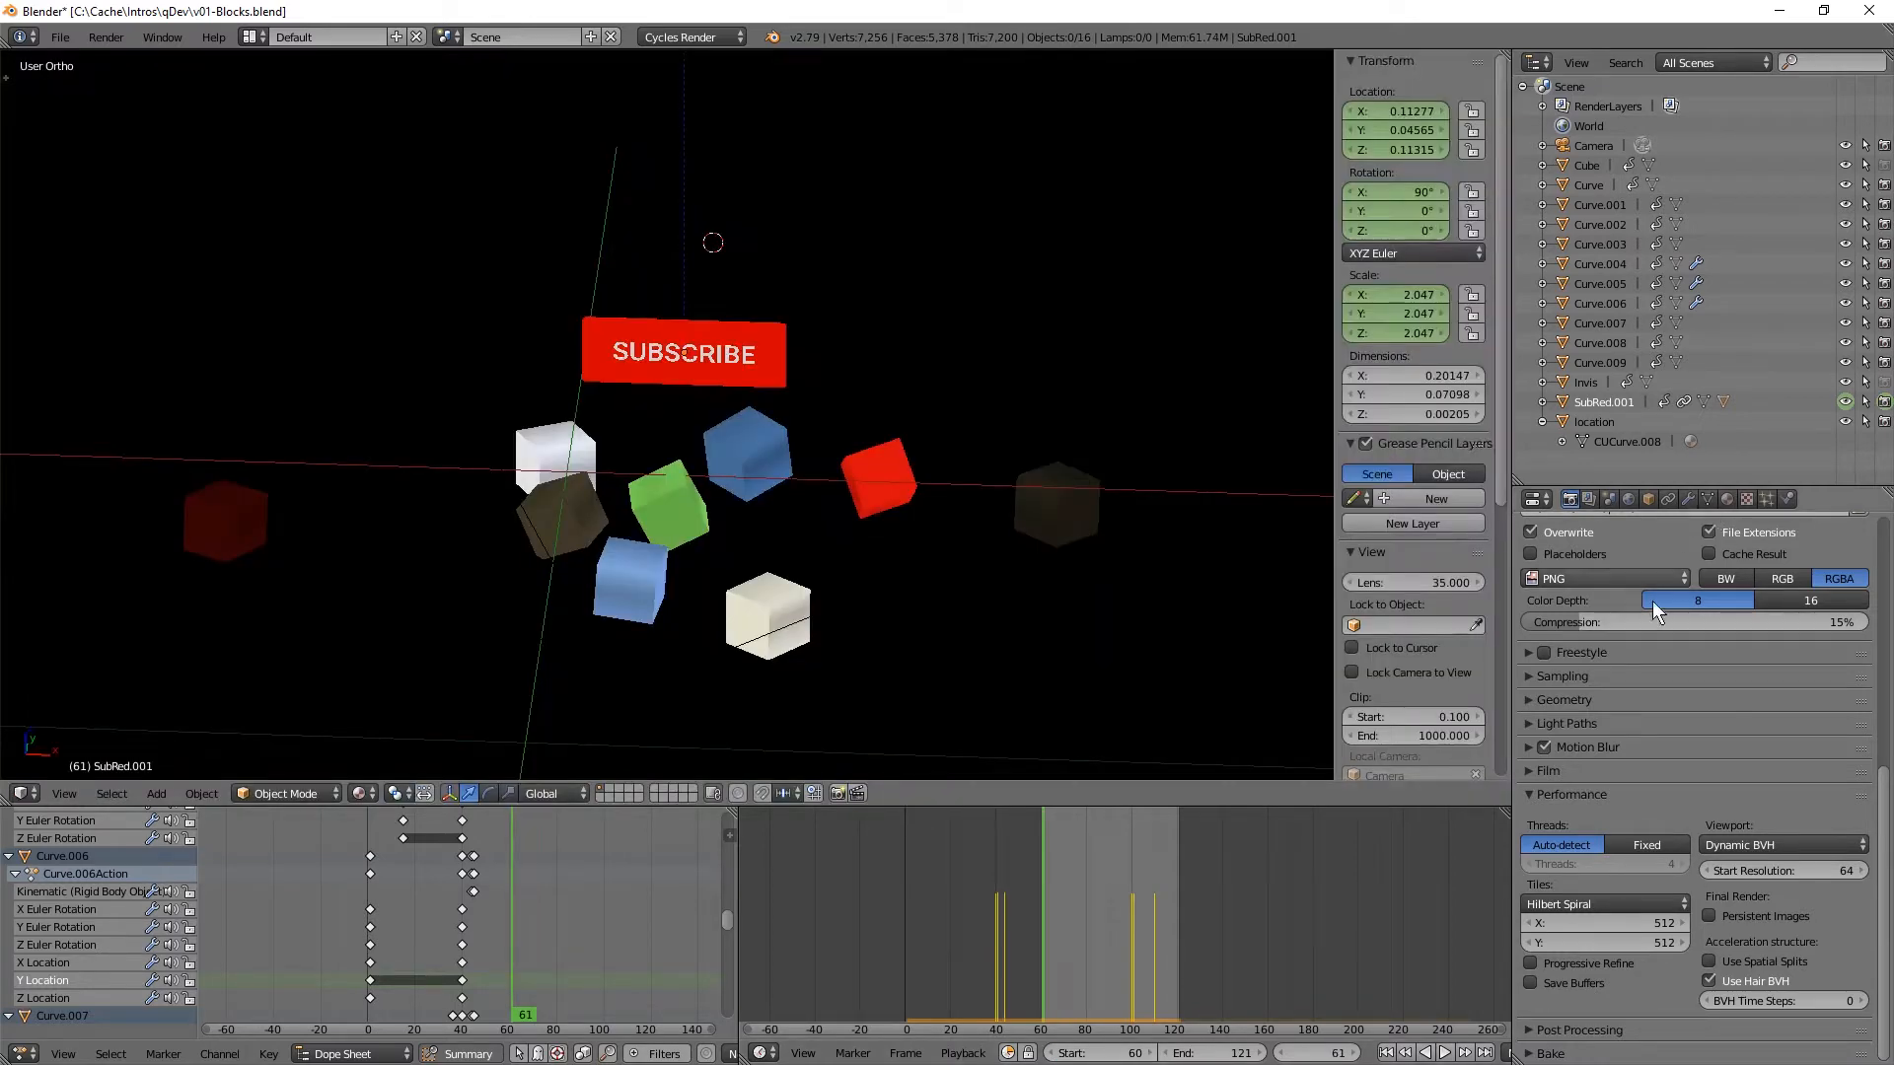
{"action": "scroll", "coordinate": [1653, 601], "scroll_direction": "up", "scroll_amount": 10}
{"action": "left_click", "coordinate": [1676, 589]}
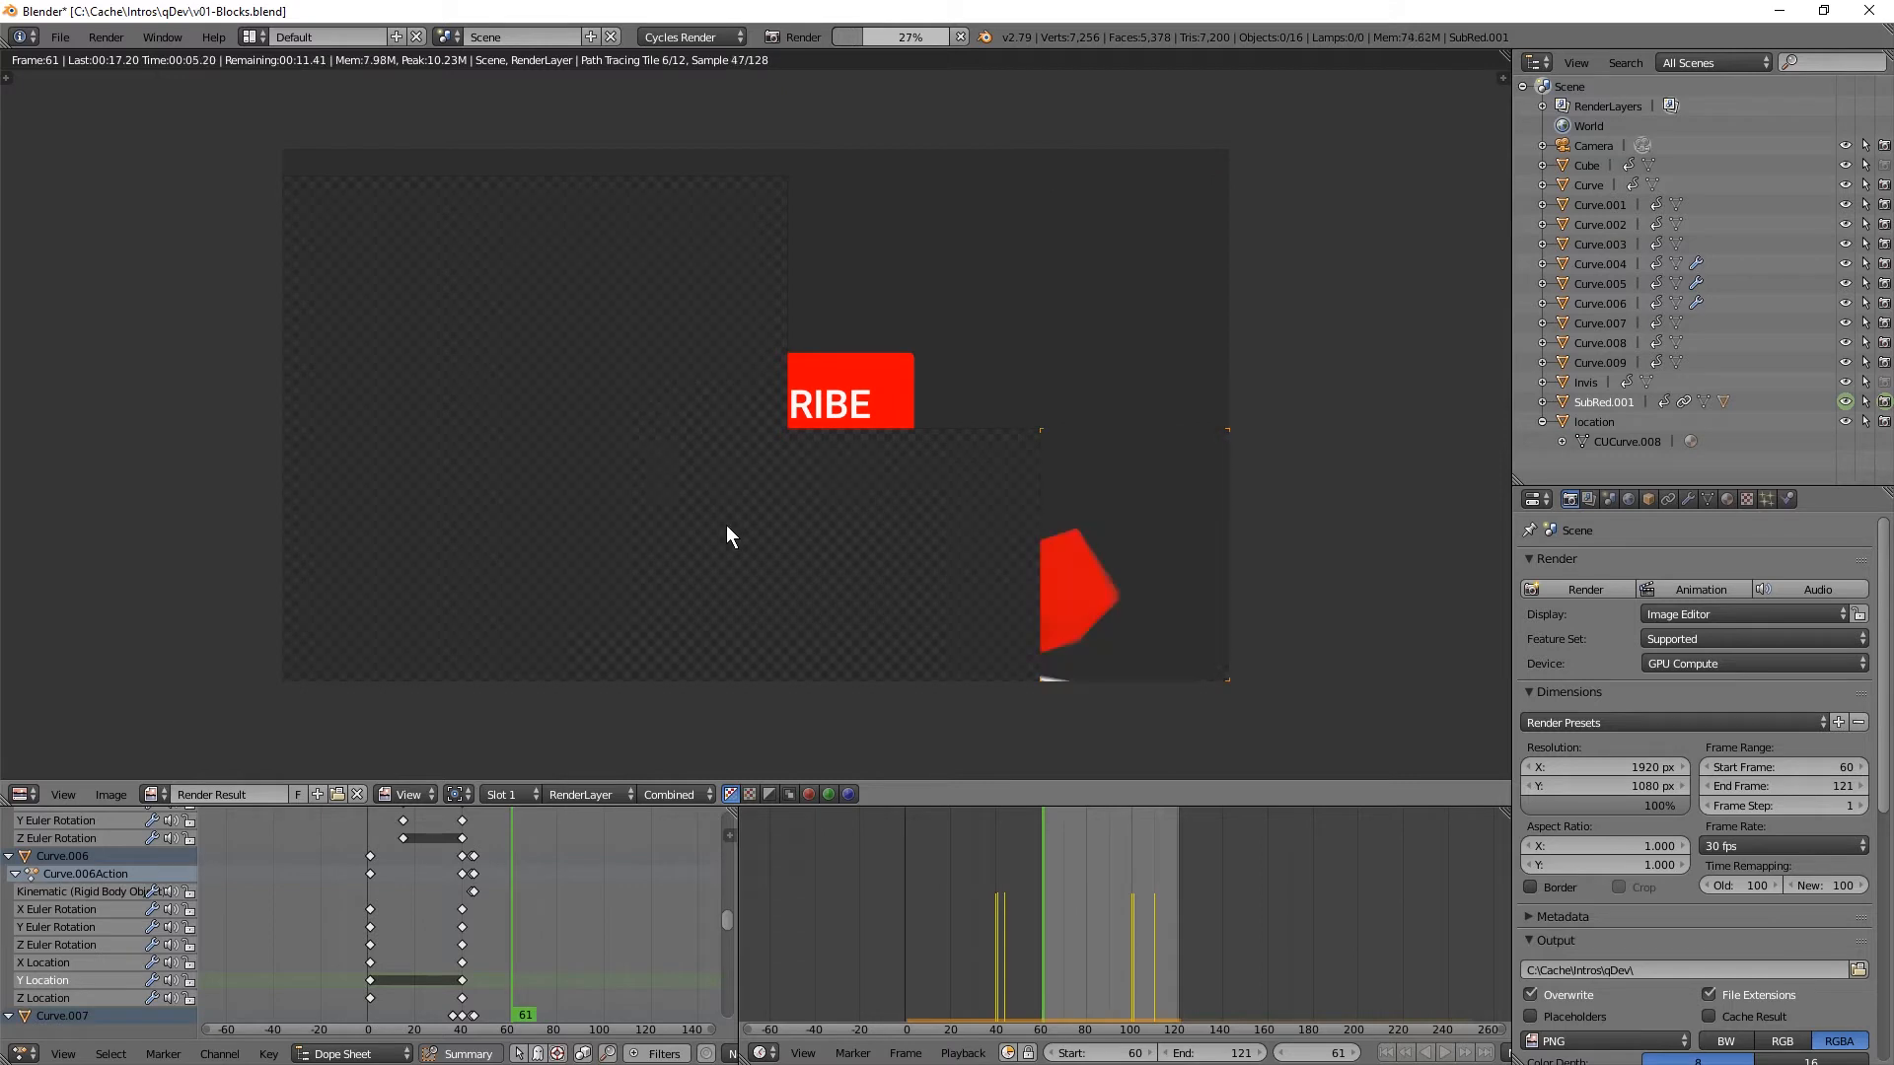
- Estimate the total render time by computing 17 × 121 ÷ 60 in Calculator, then cancel the running render
{"action": "key", "text": "XF86Calculator"}
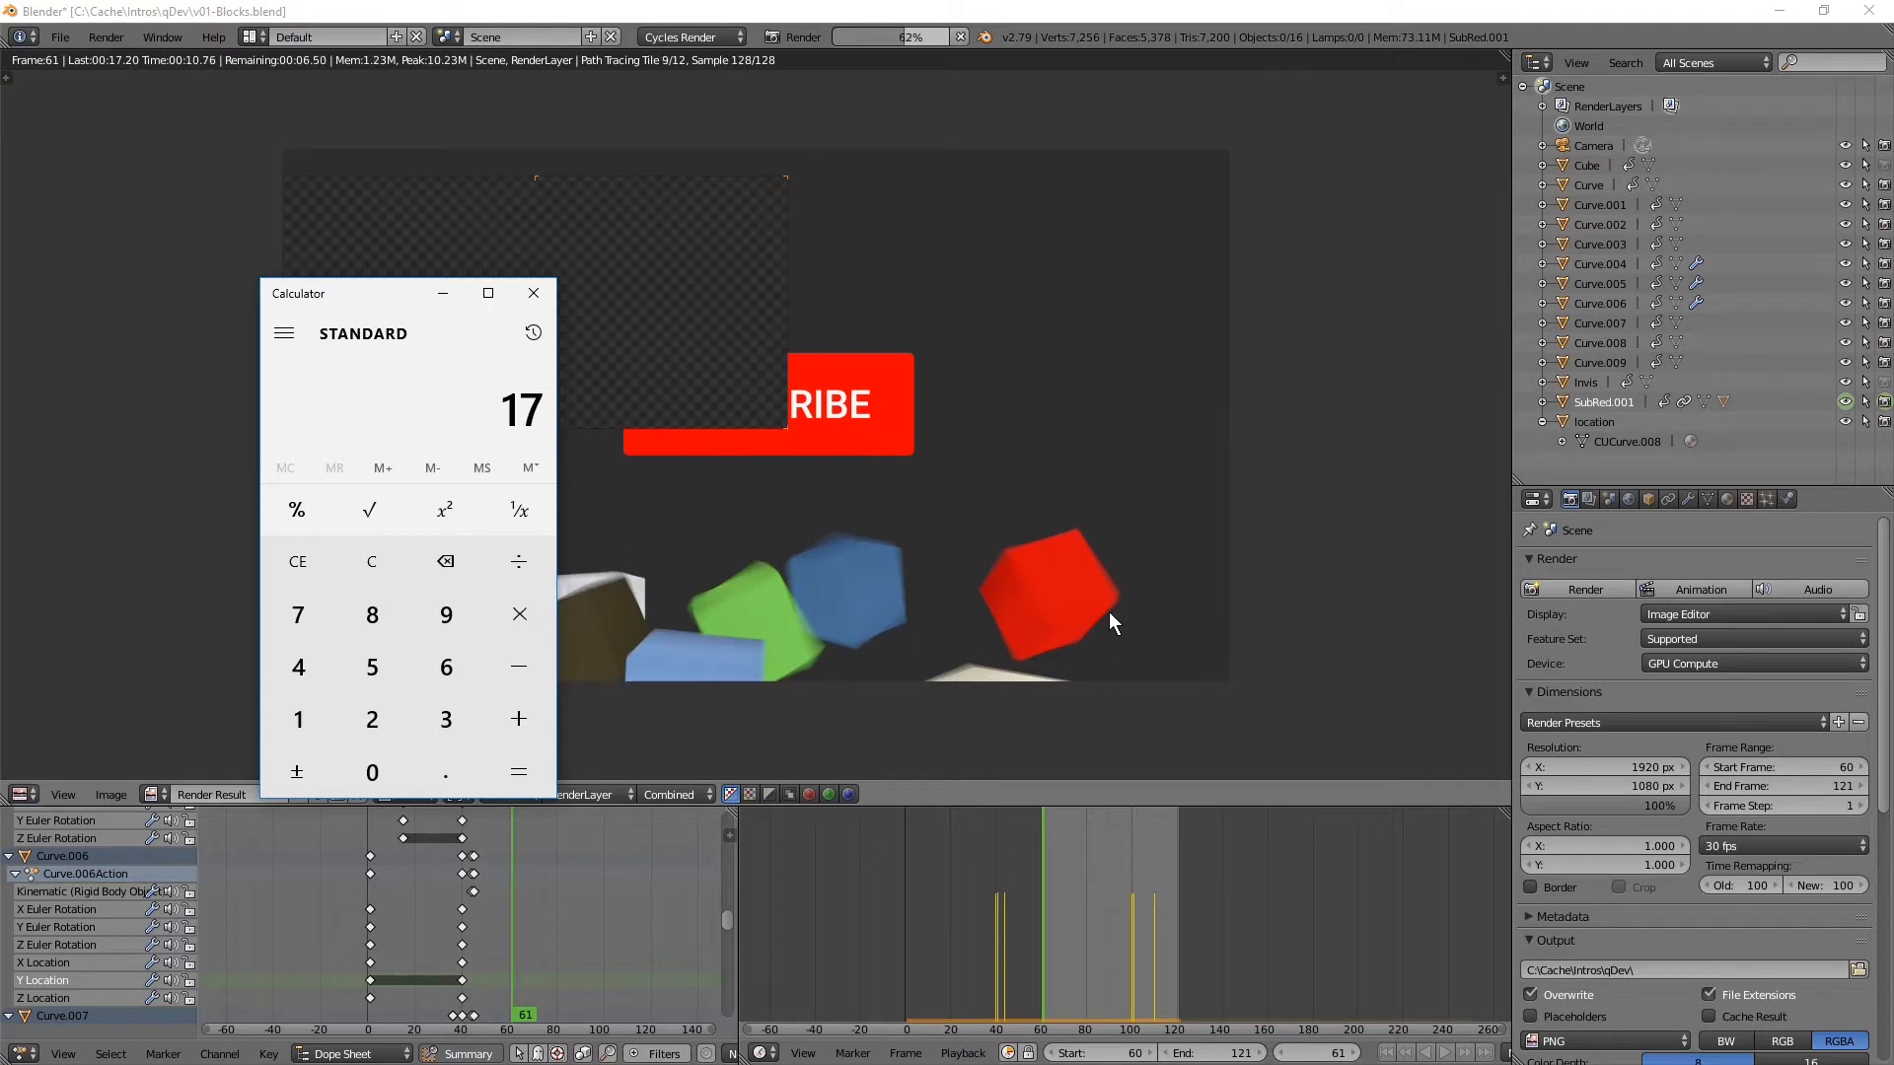
{"action": "type", "text": "*121"}
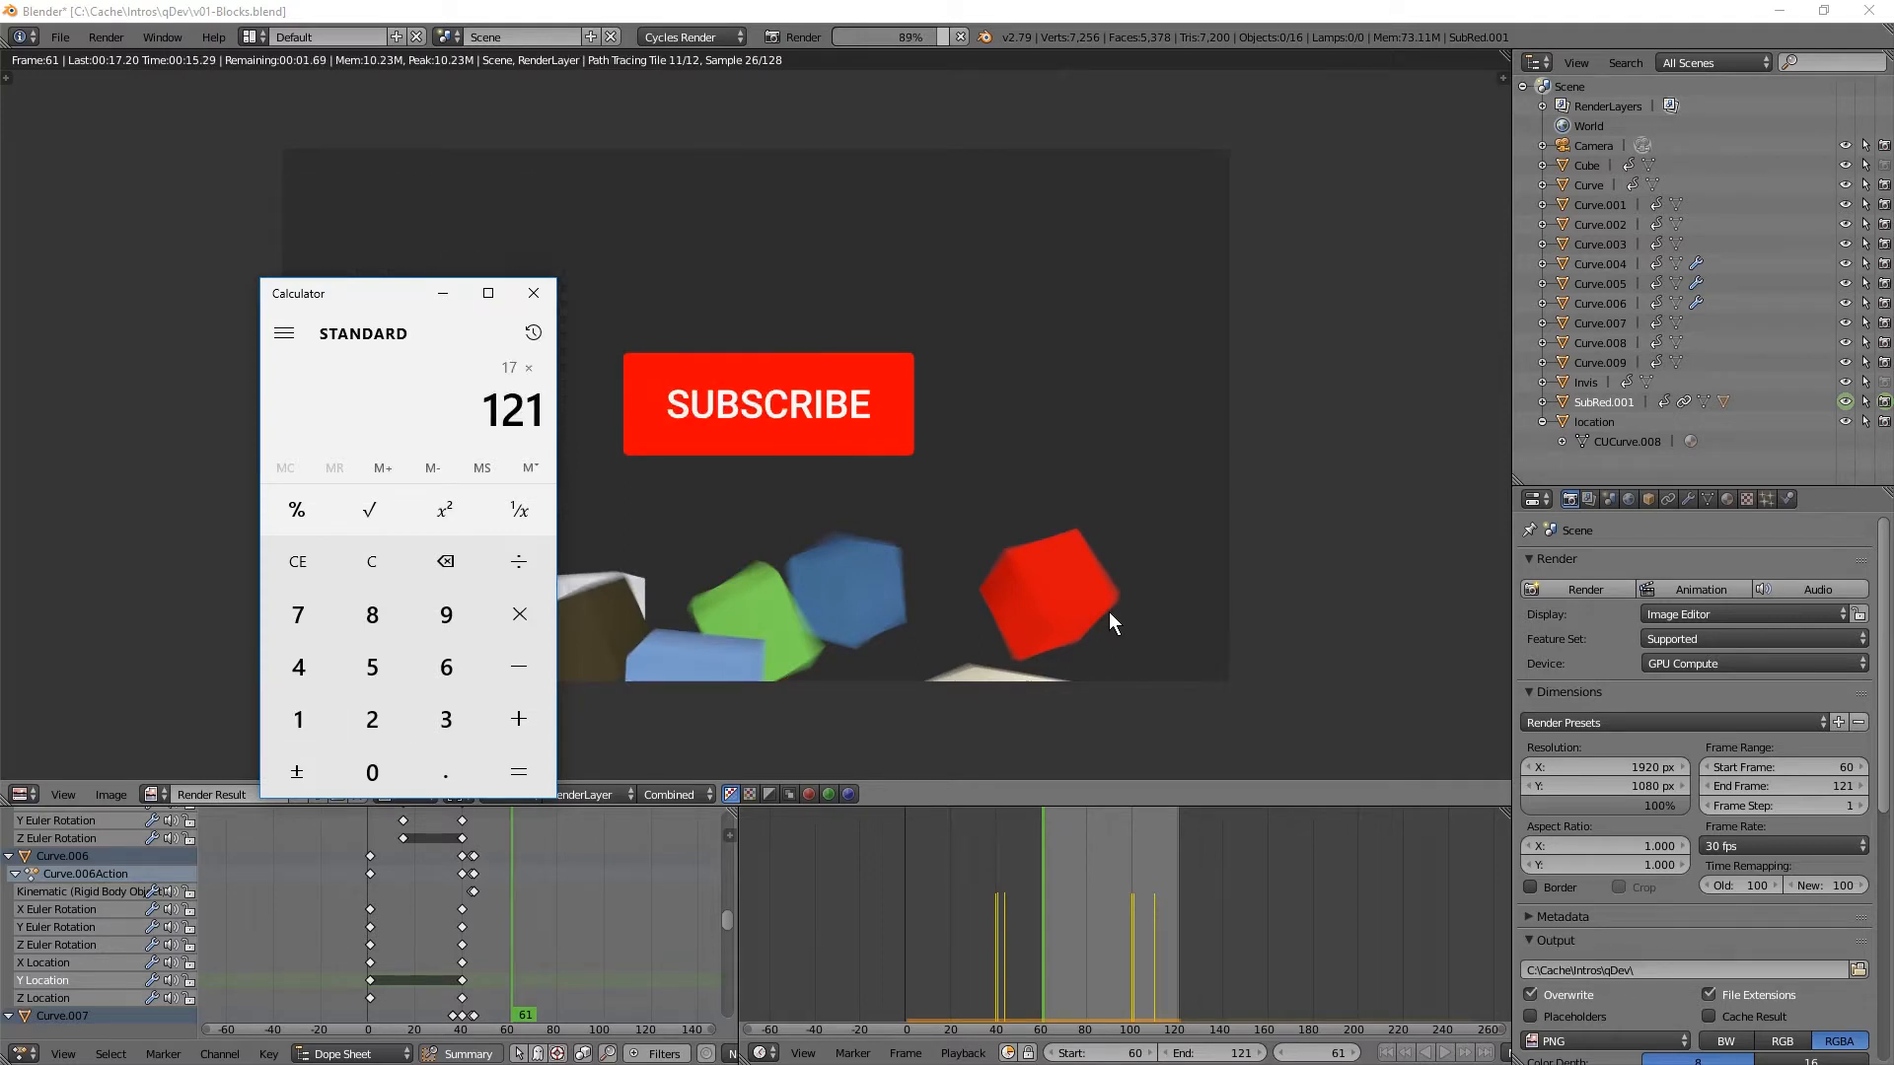
{"action": "key", "text": "Return"}
{"action": "type", "text": "/60"}
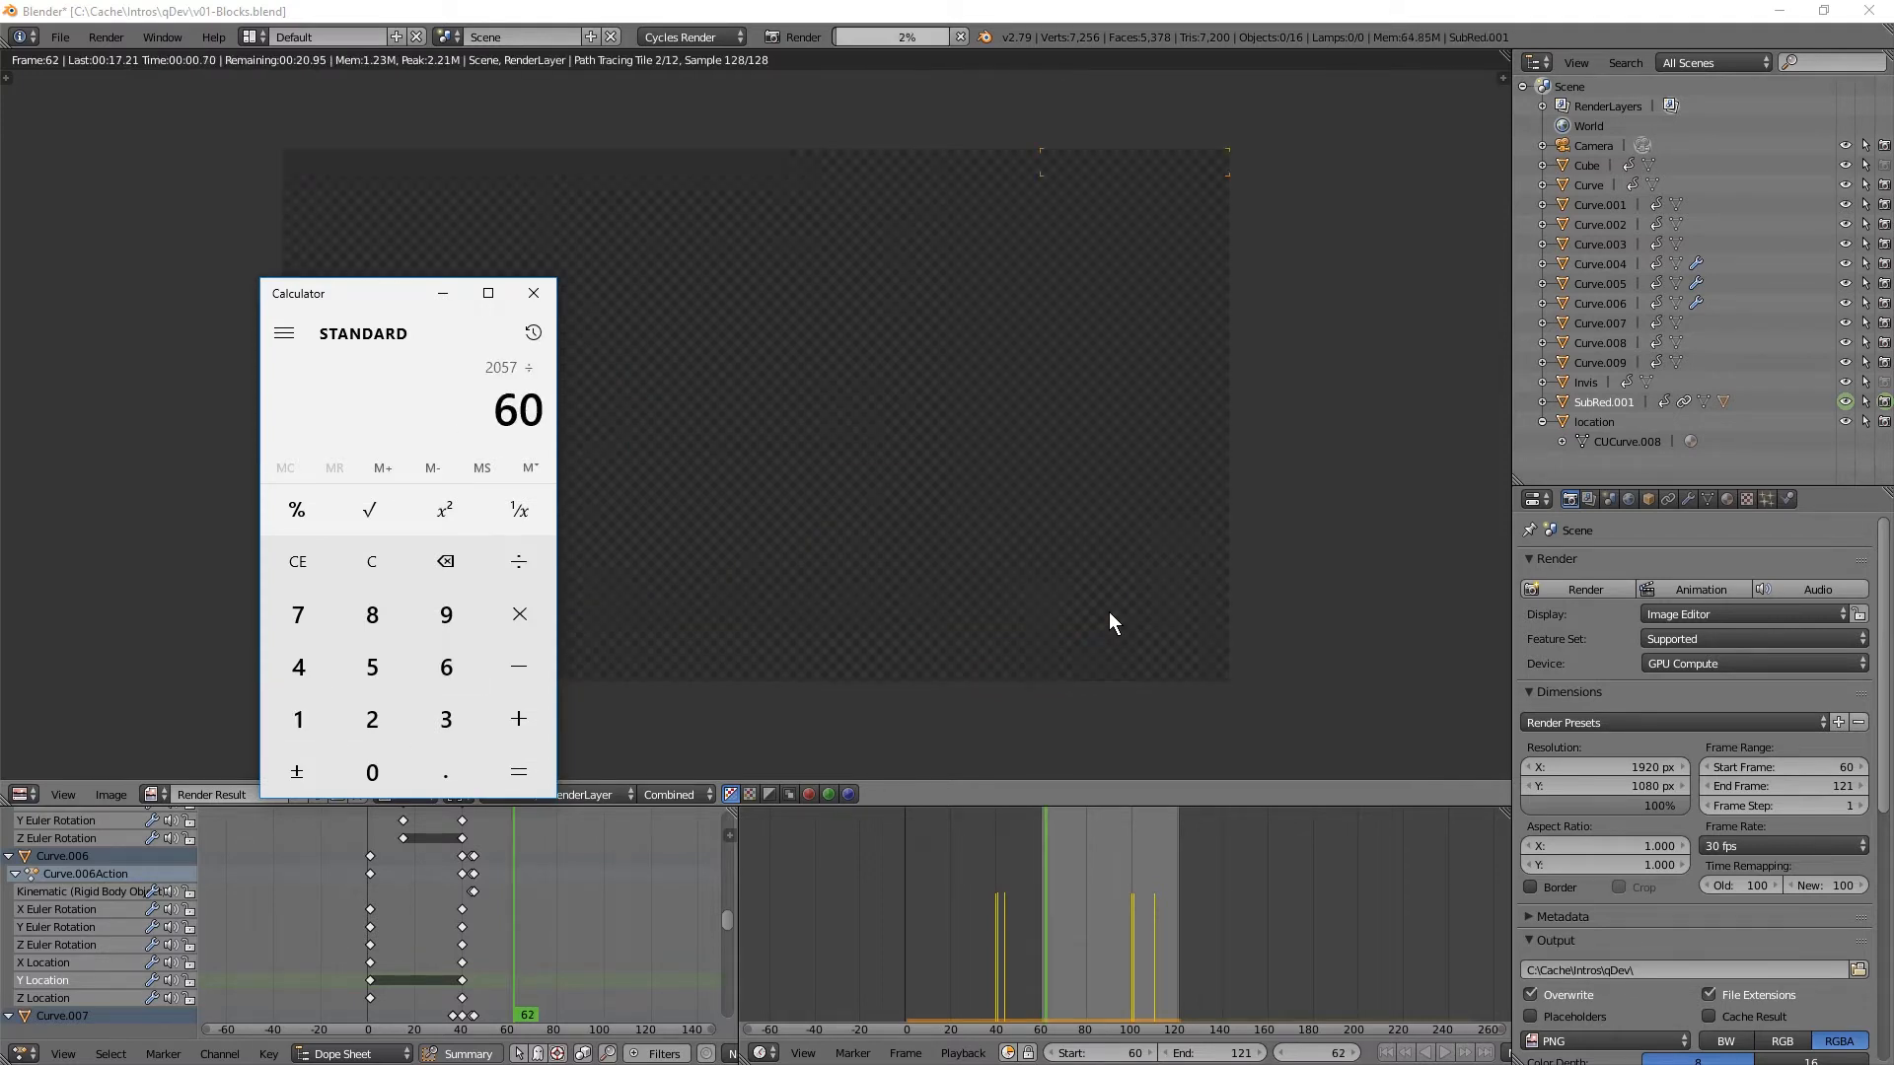
{"action": "key", "text": "Return"}
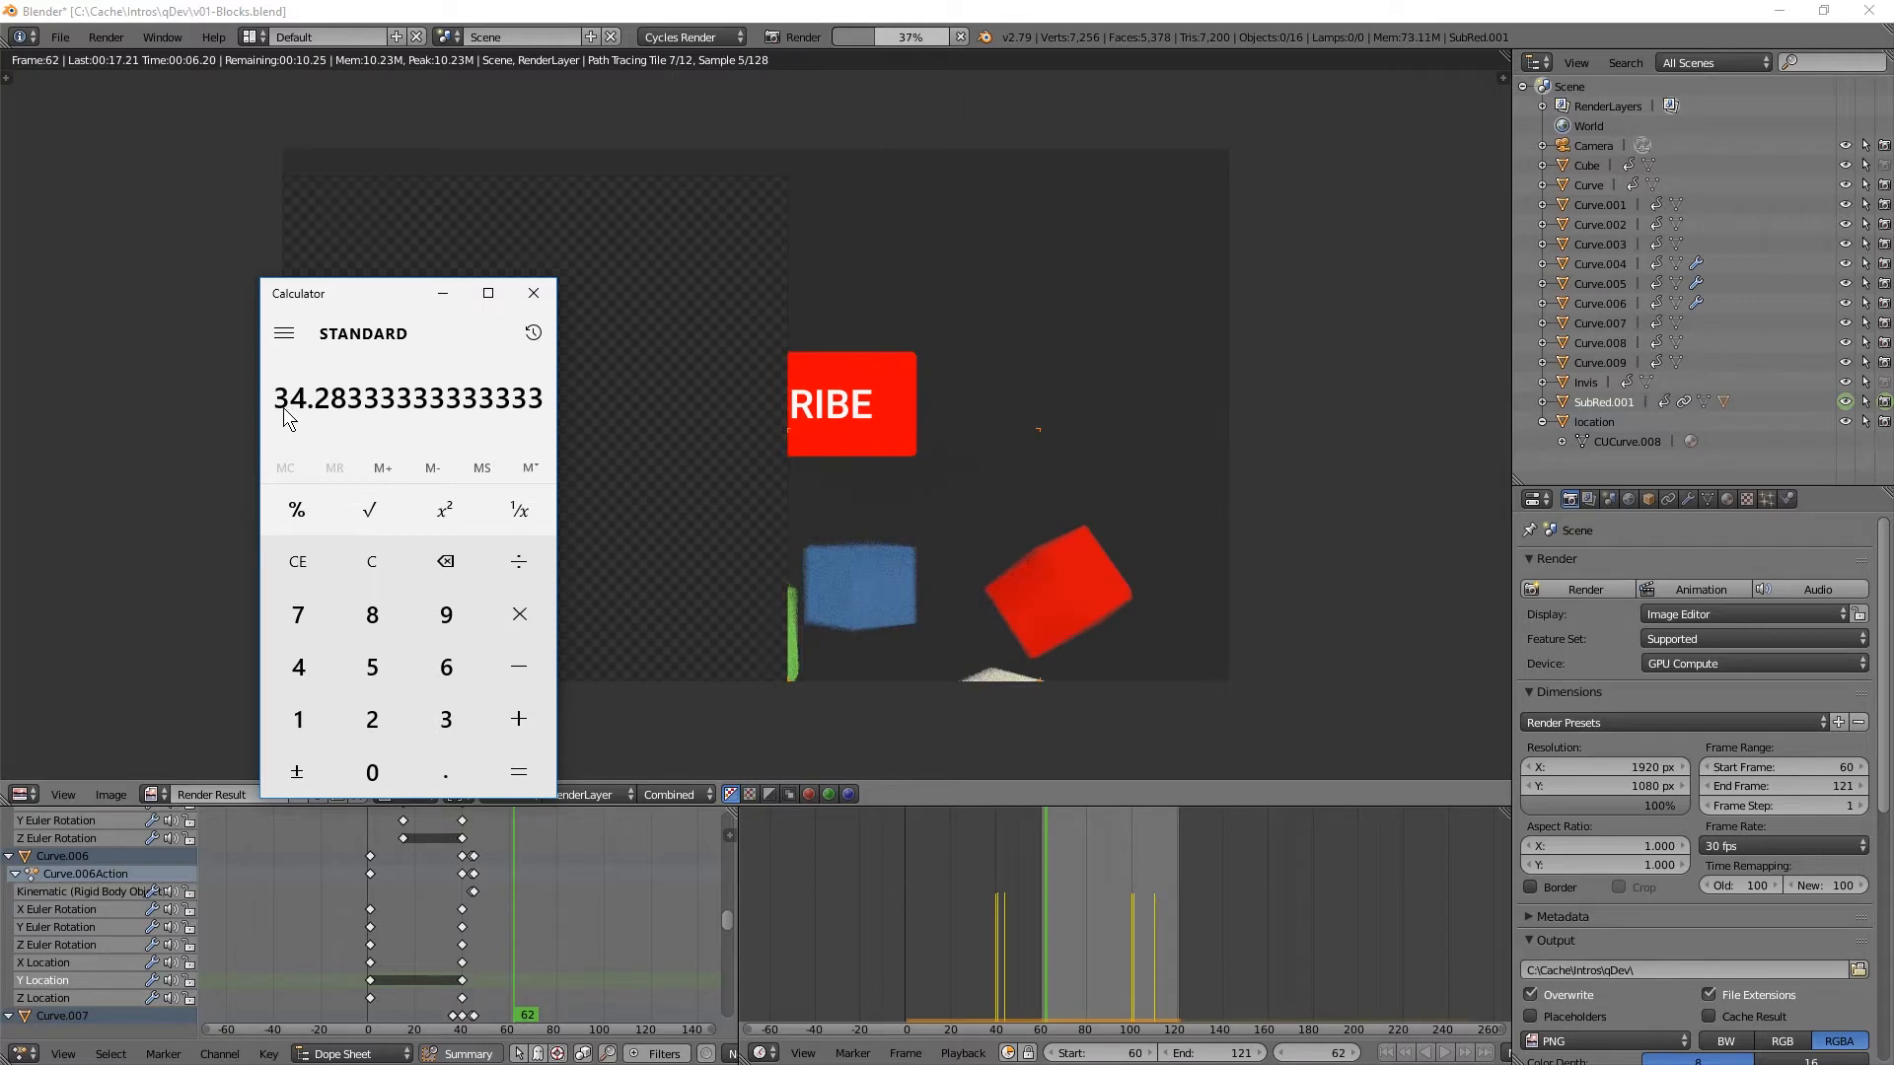
{"action": "left_click", "coordinate": [530, 294]}
{"action": "key", "text": "Escape"}
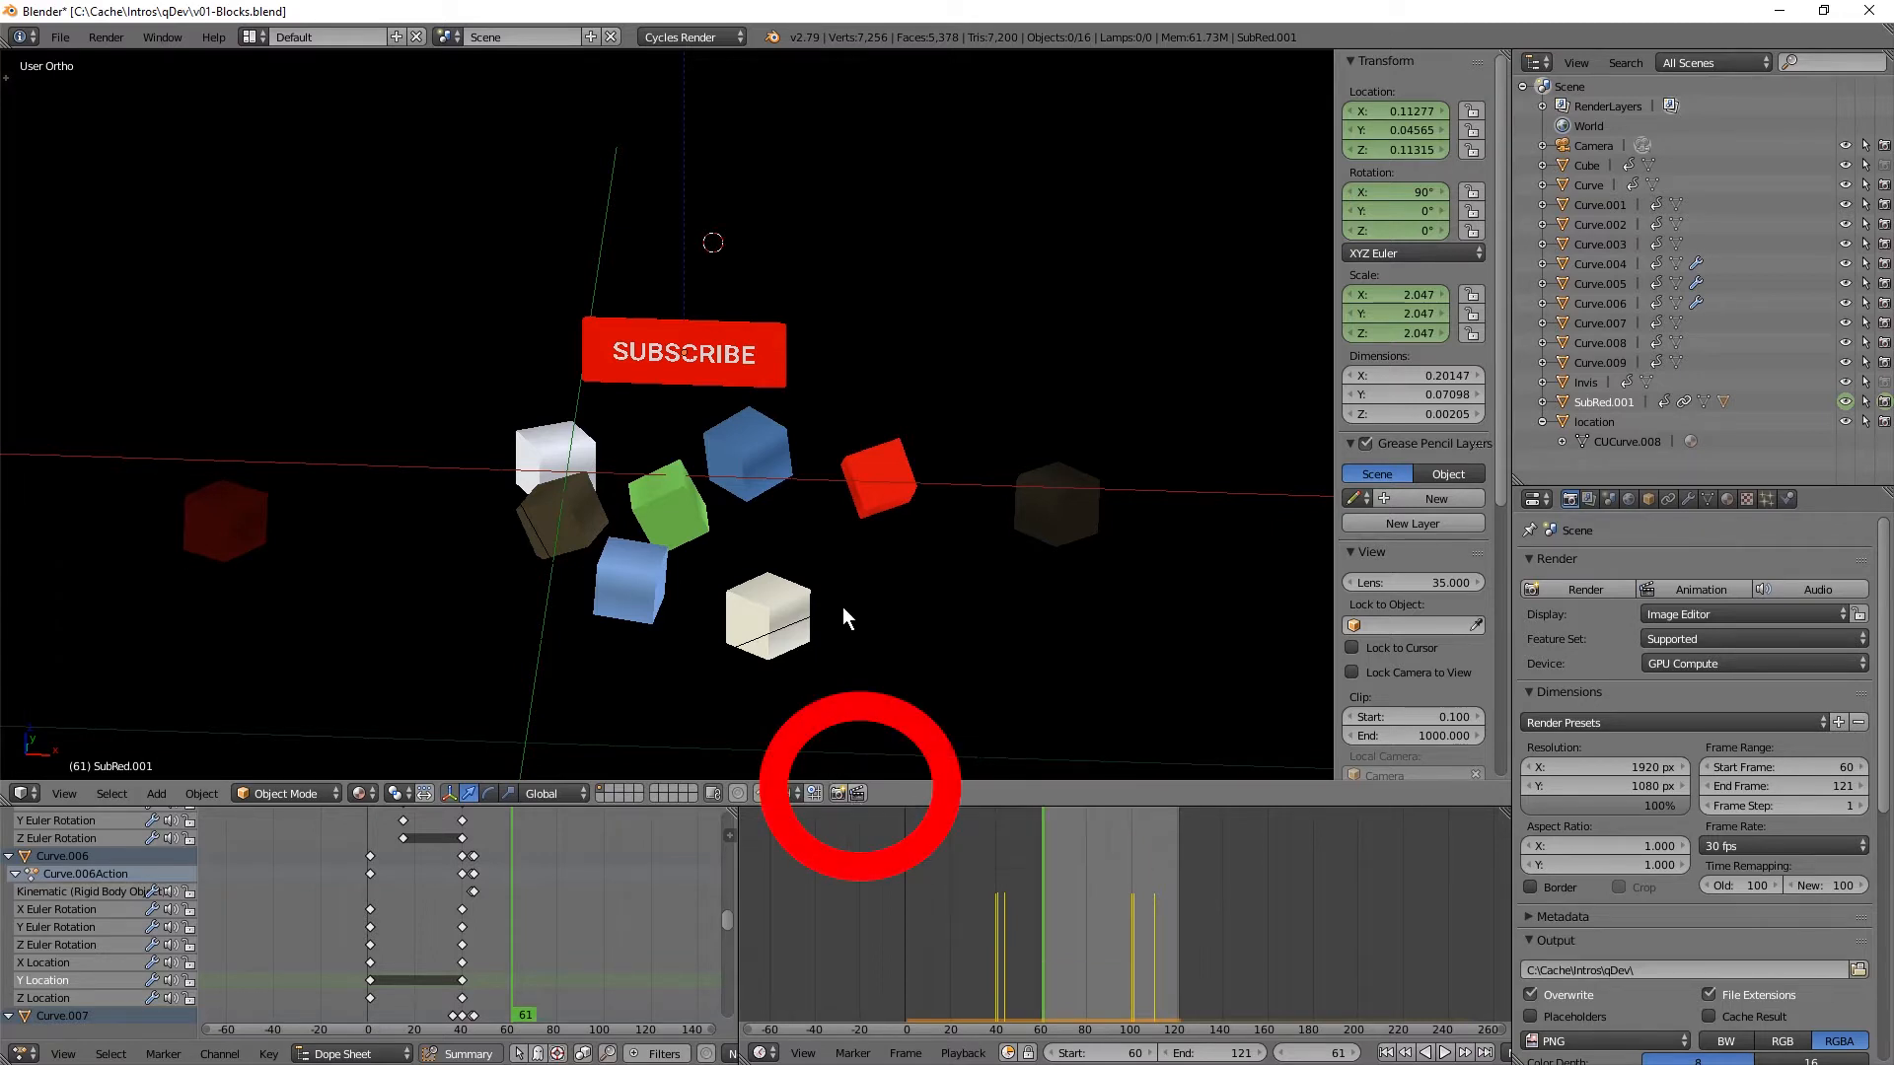
- Set the start frame to 1 and run an OpenGL render of the animation from the camera view
{"action": "key", "text": "KP_0"}
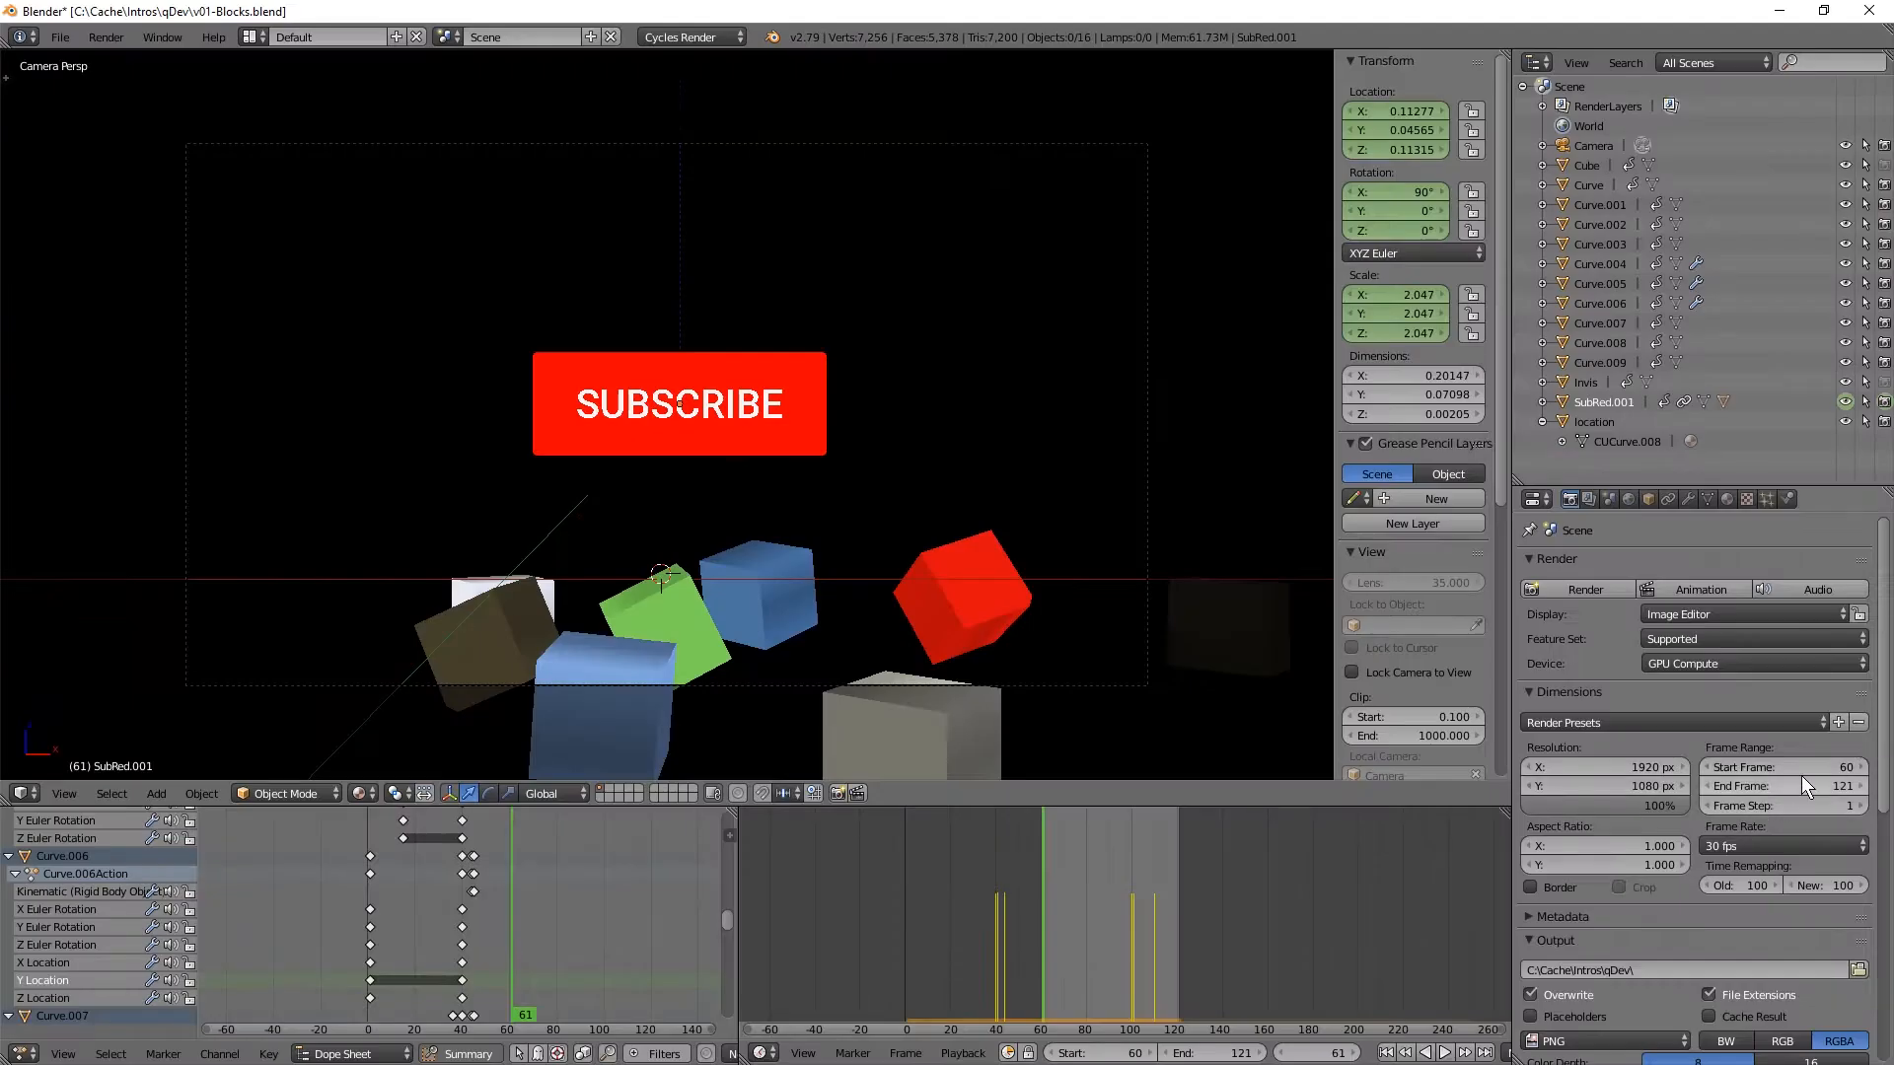
{"action": "left_click", "coordinate": [1800, 768]}
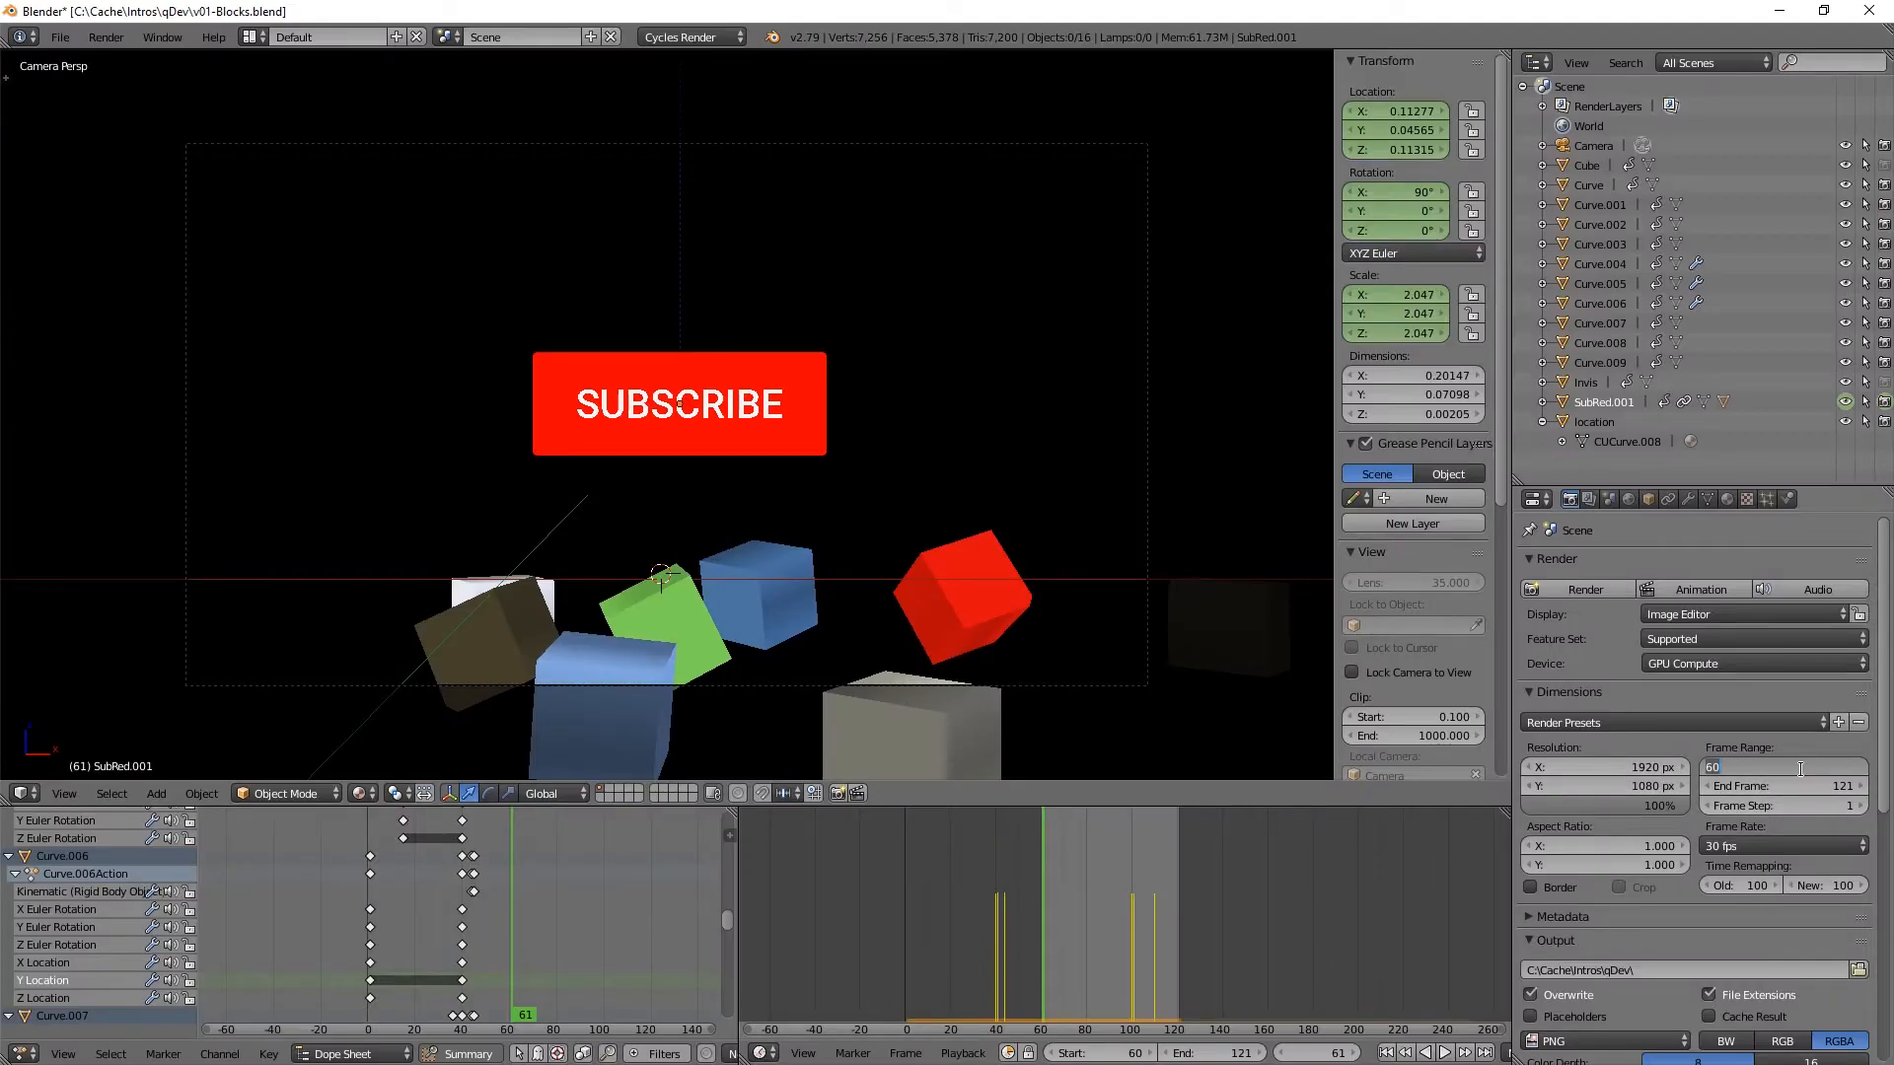
{"action": "type", "text": "1"}
{"action": "key", "text": "Return"}
{"action": "scroll", "coordinate": [1802, 769], "scroll_direction": "down", "scroll_amount": 6}
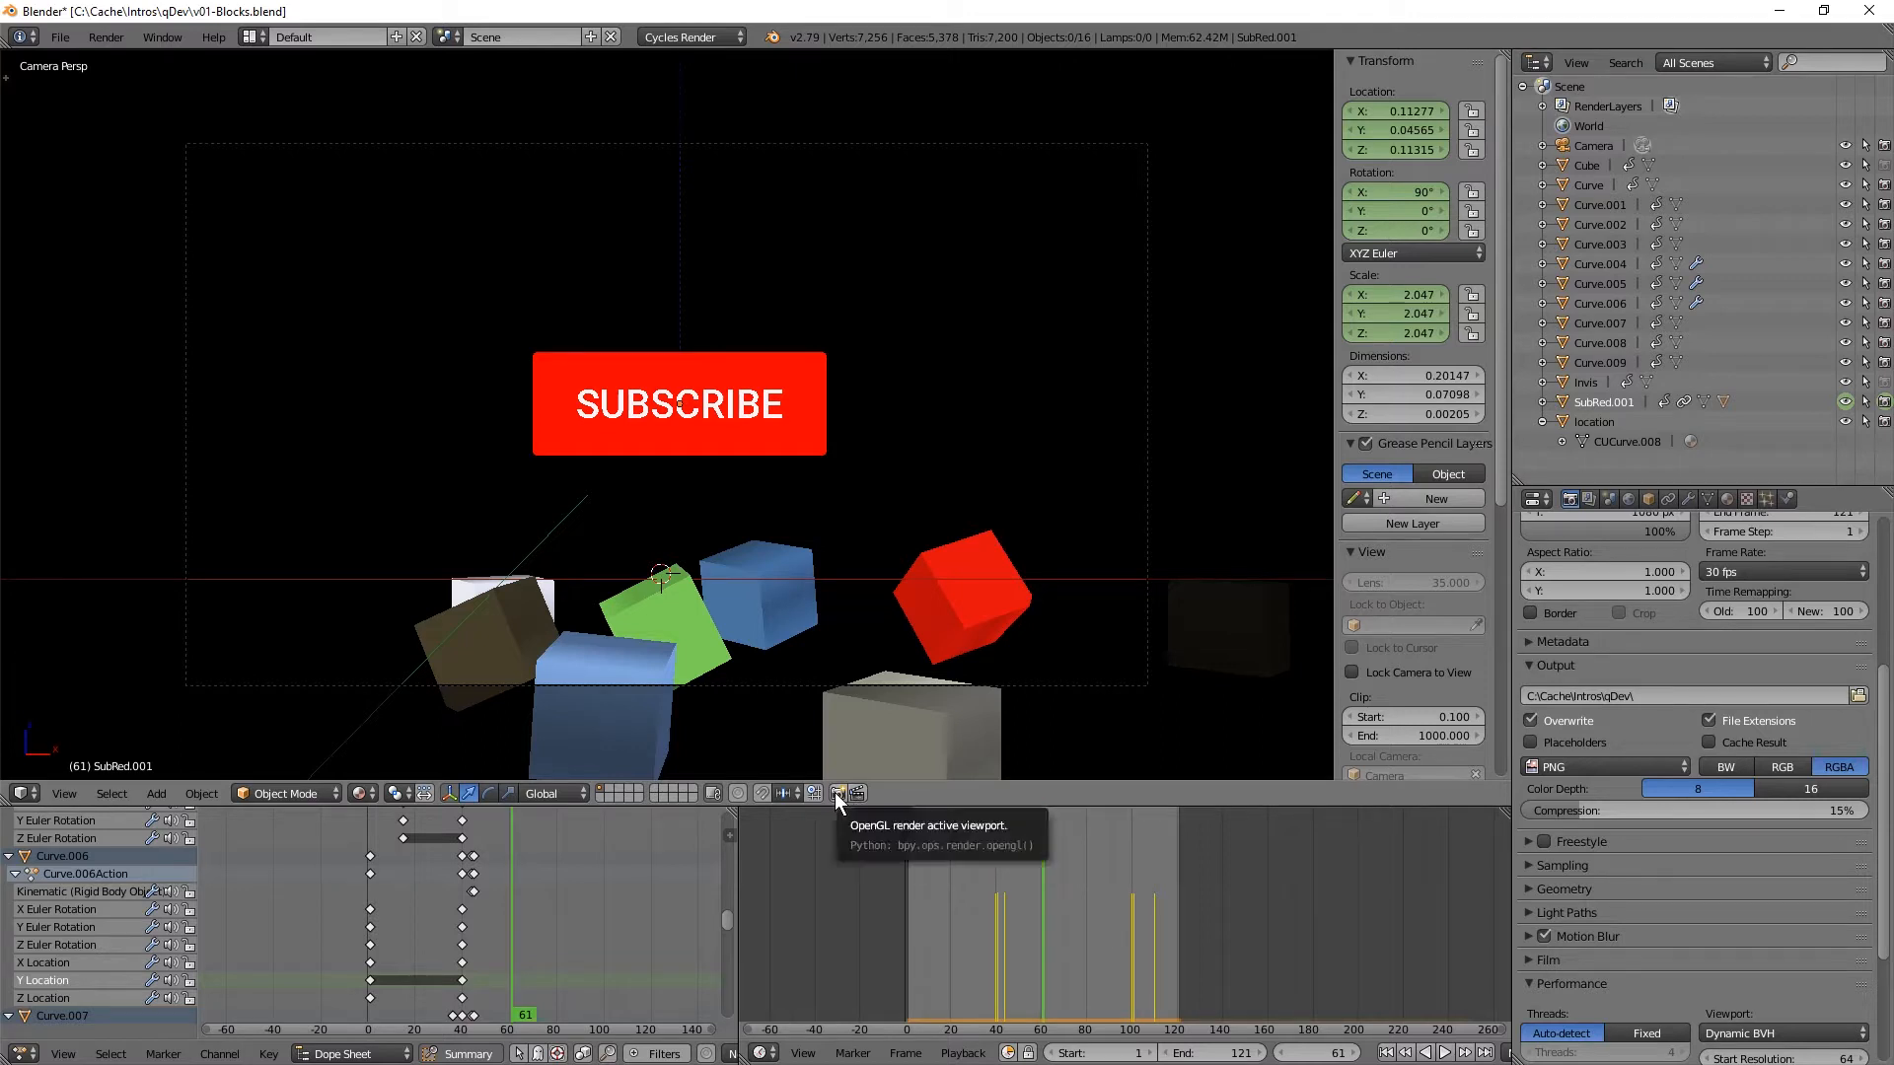
{"action": "left_click", "coordinate": [854, 790]}
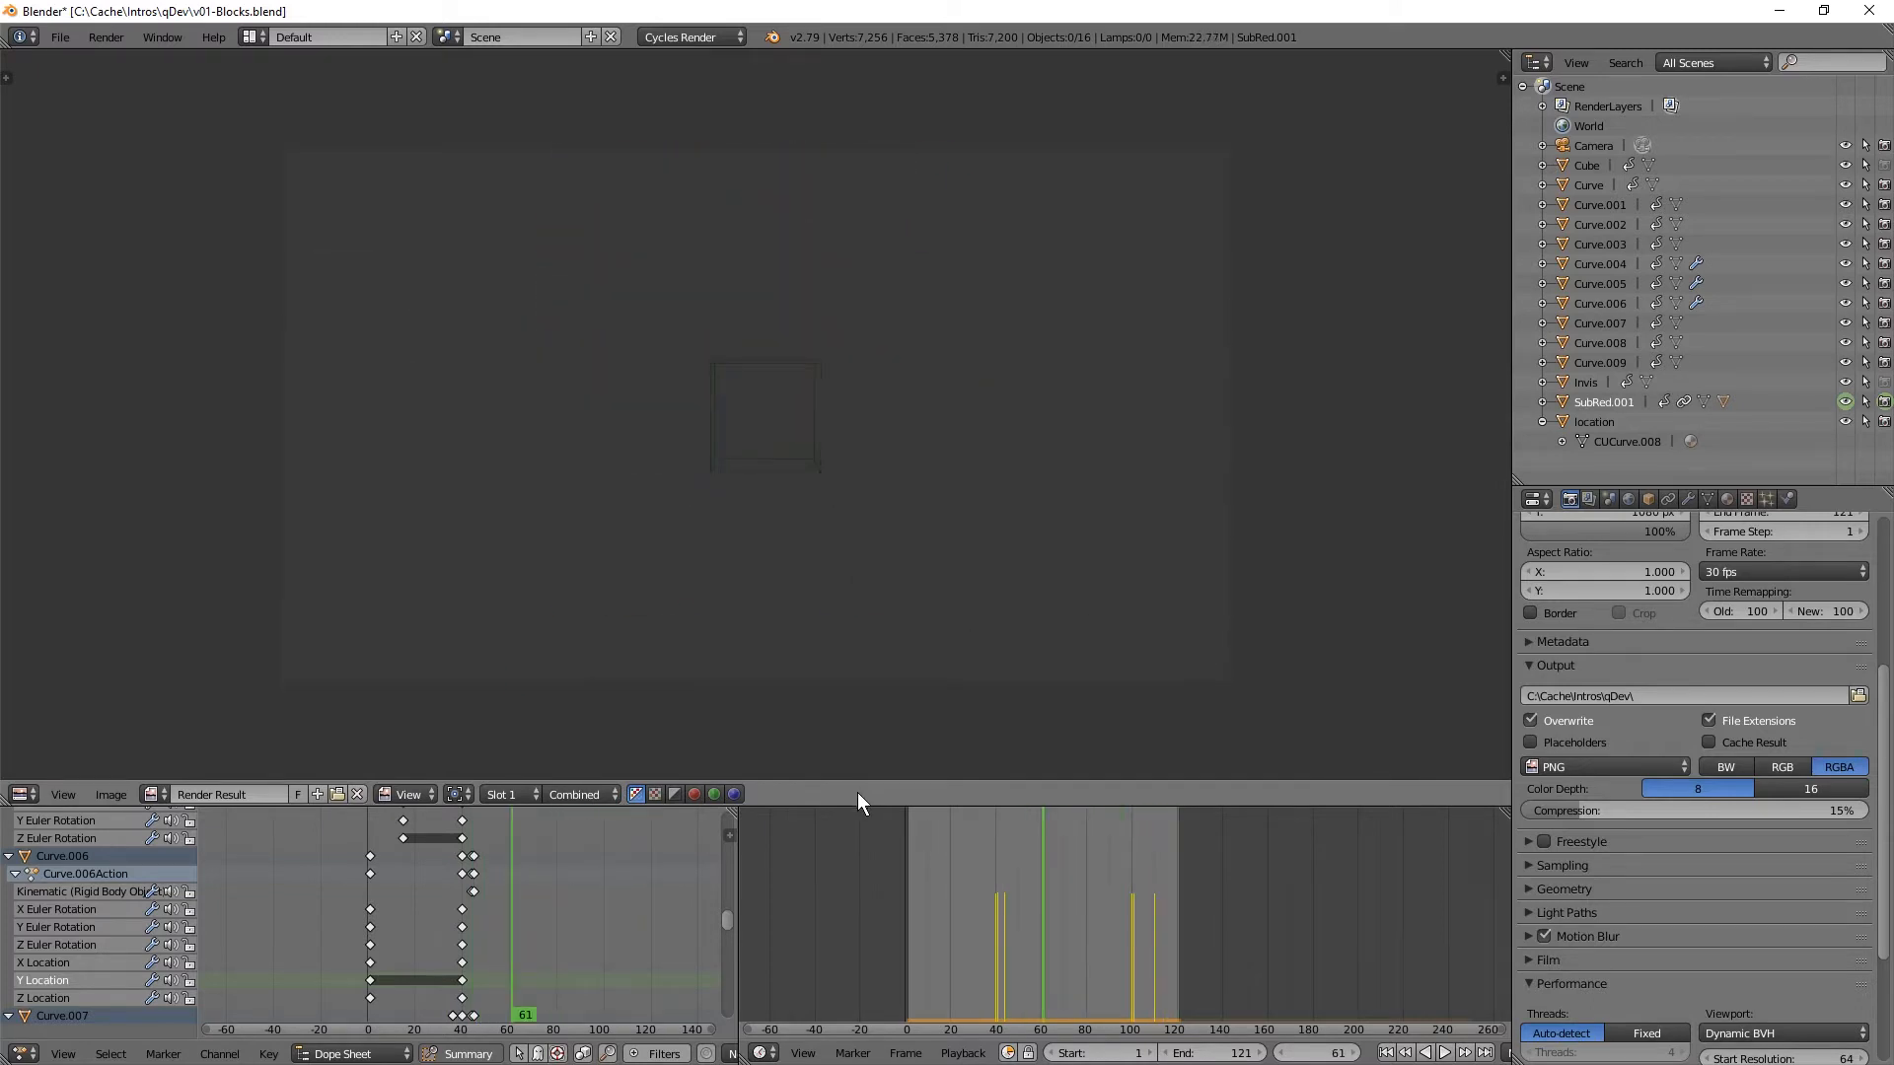
- Switch to File Explorer, look through the rendered frames in the qDev folder and view 0031.png
{"action": "key", "text": "alt+Tab"}
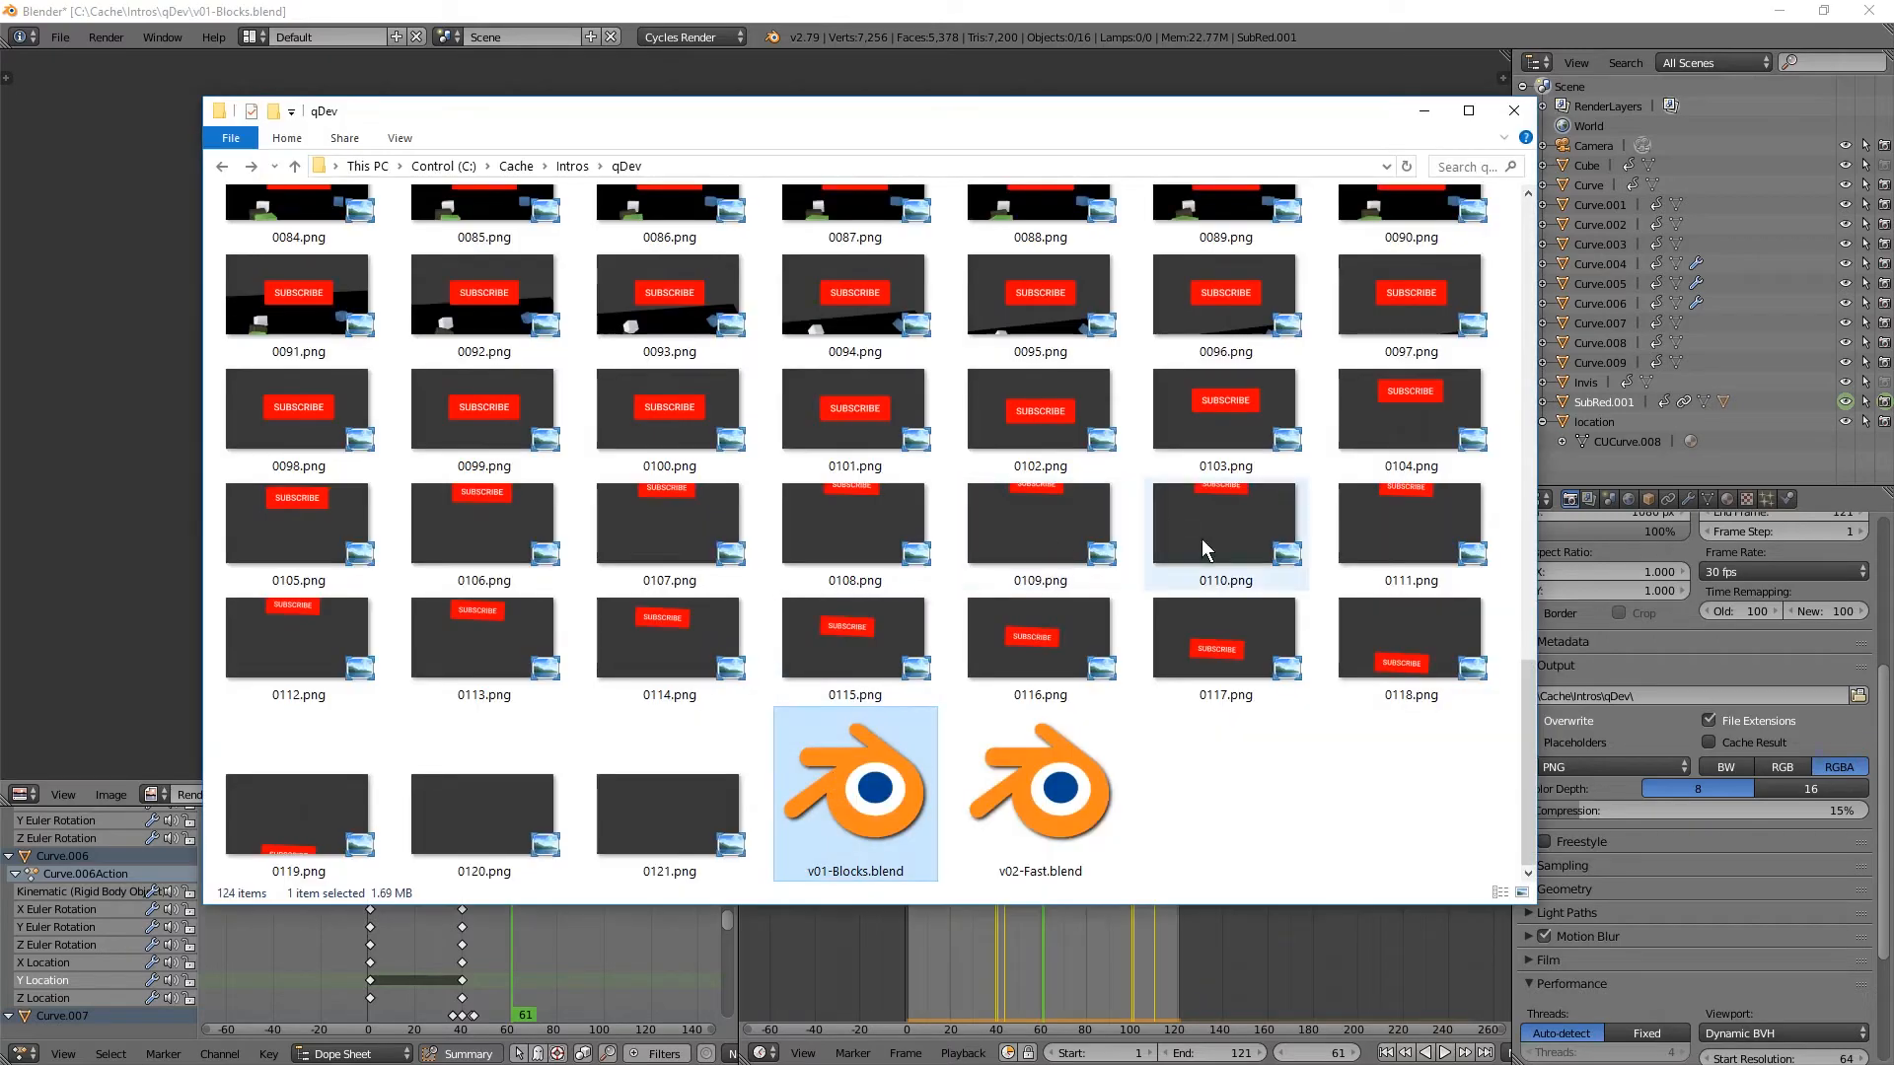
{"action": "scroll", "coordinate": [1075, 661], "scroll_direction": "up", "scroll_amount": 10}
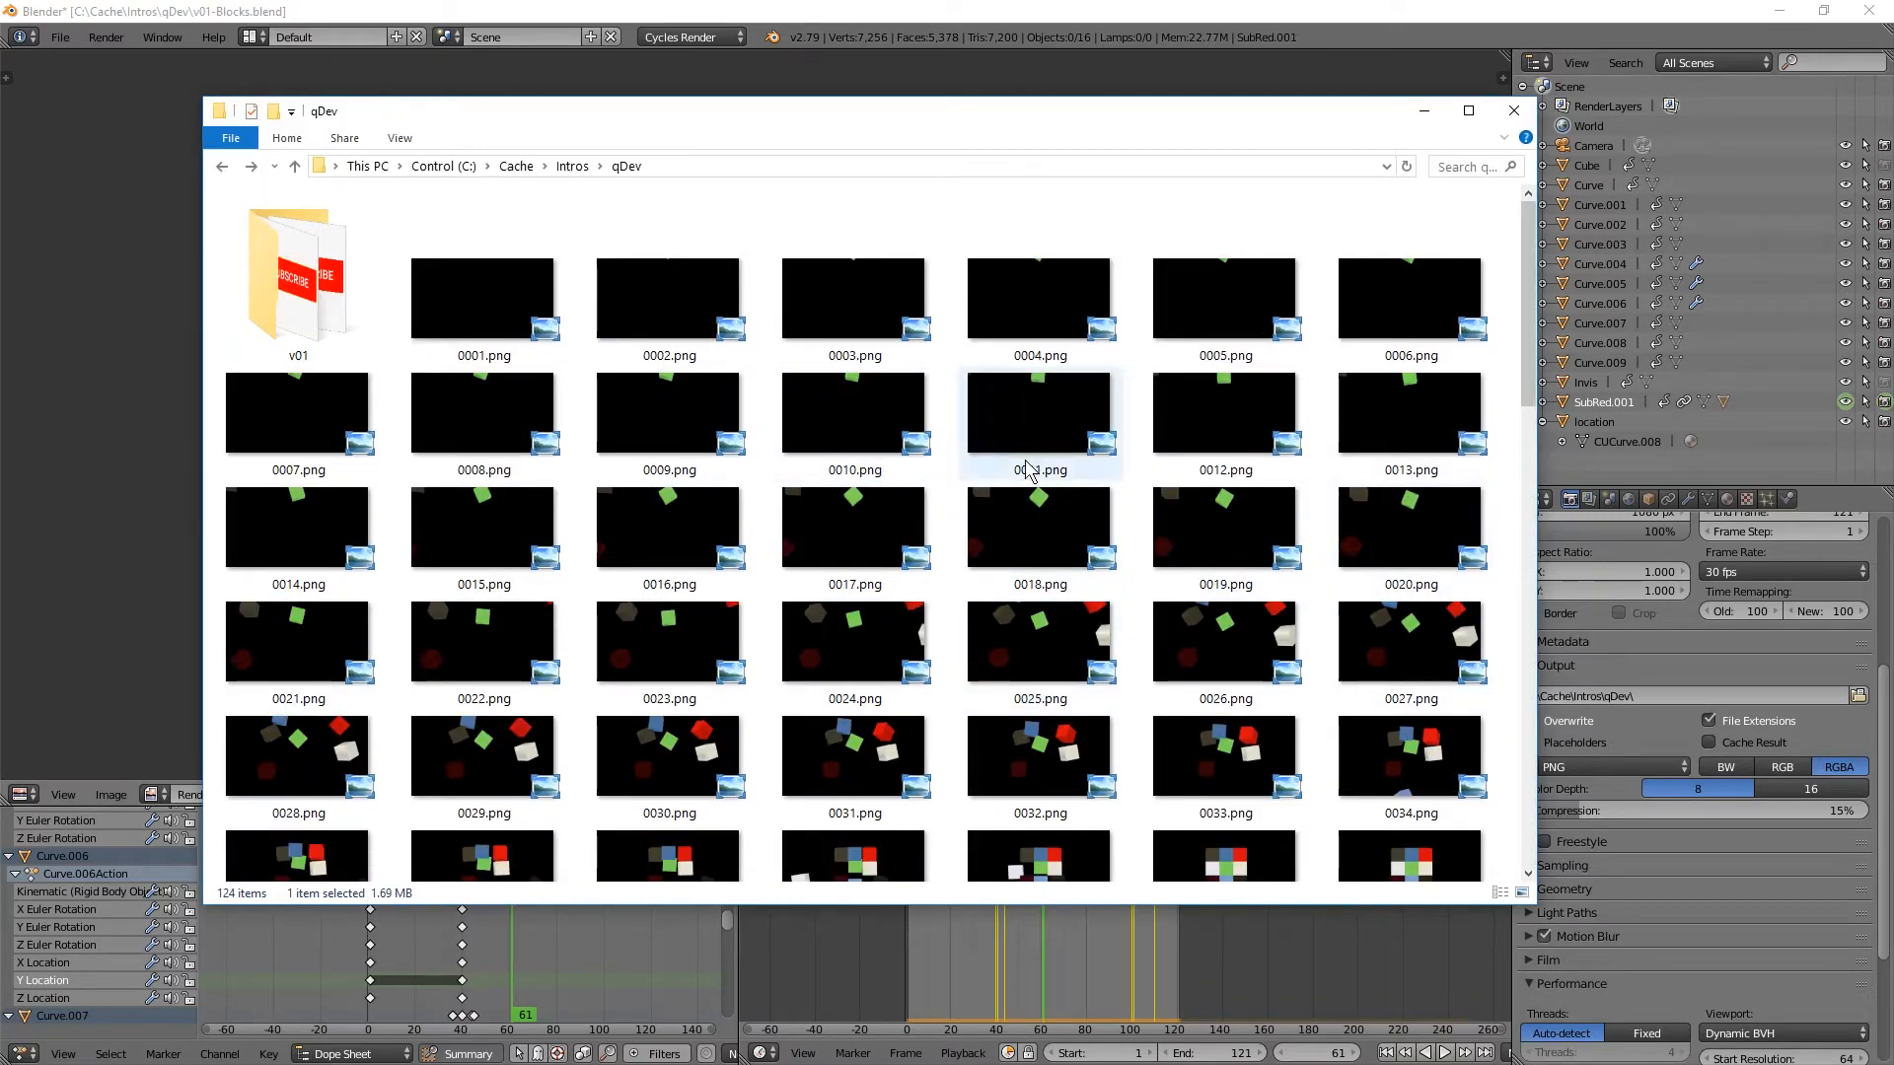
{"action": "scroll", "coordinate": [858, 493], "scroll_direction": "down", "scroll_amount": 5}
{"action": "double_click", "coordinate": [856, 279]}
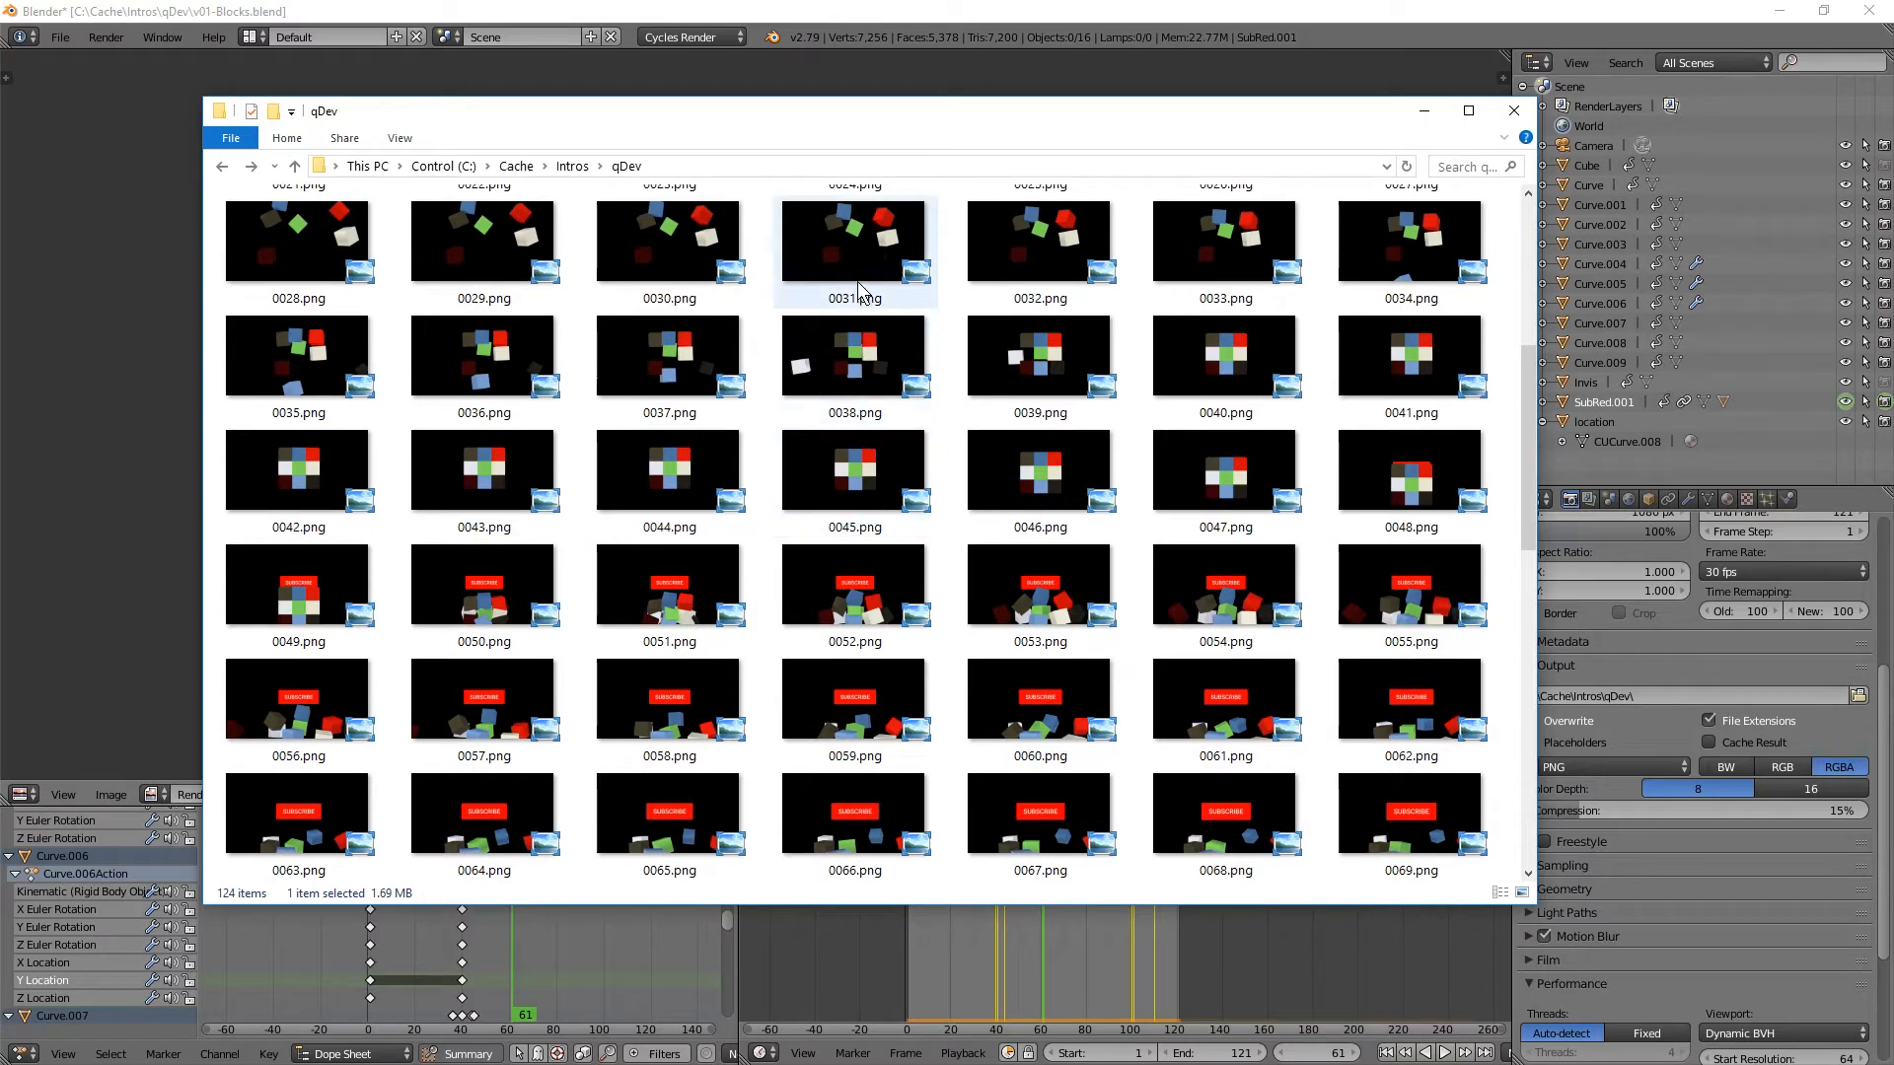
{"action": "left_click_drag", "start_coordinate": [913, 514], "coordinate": [1439, 2]}
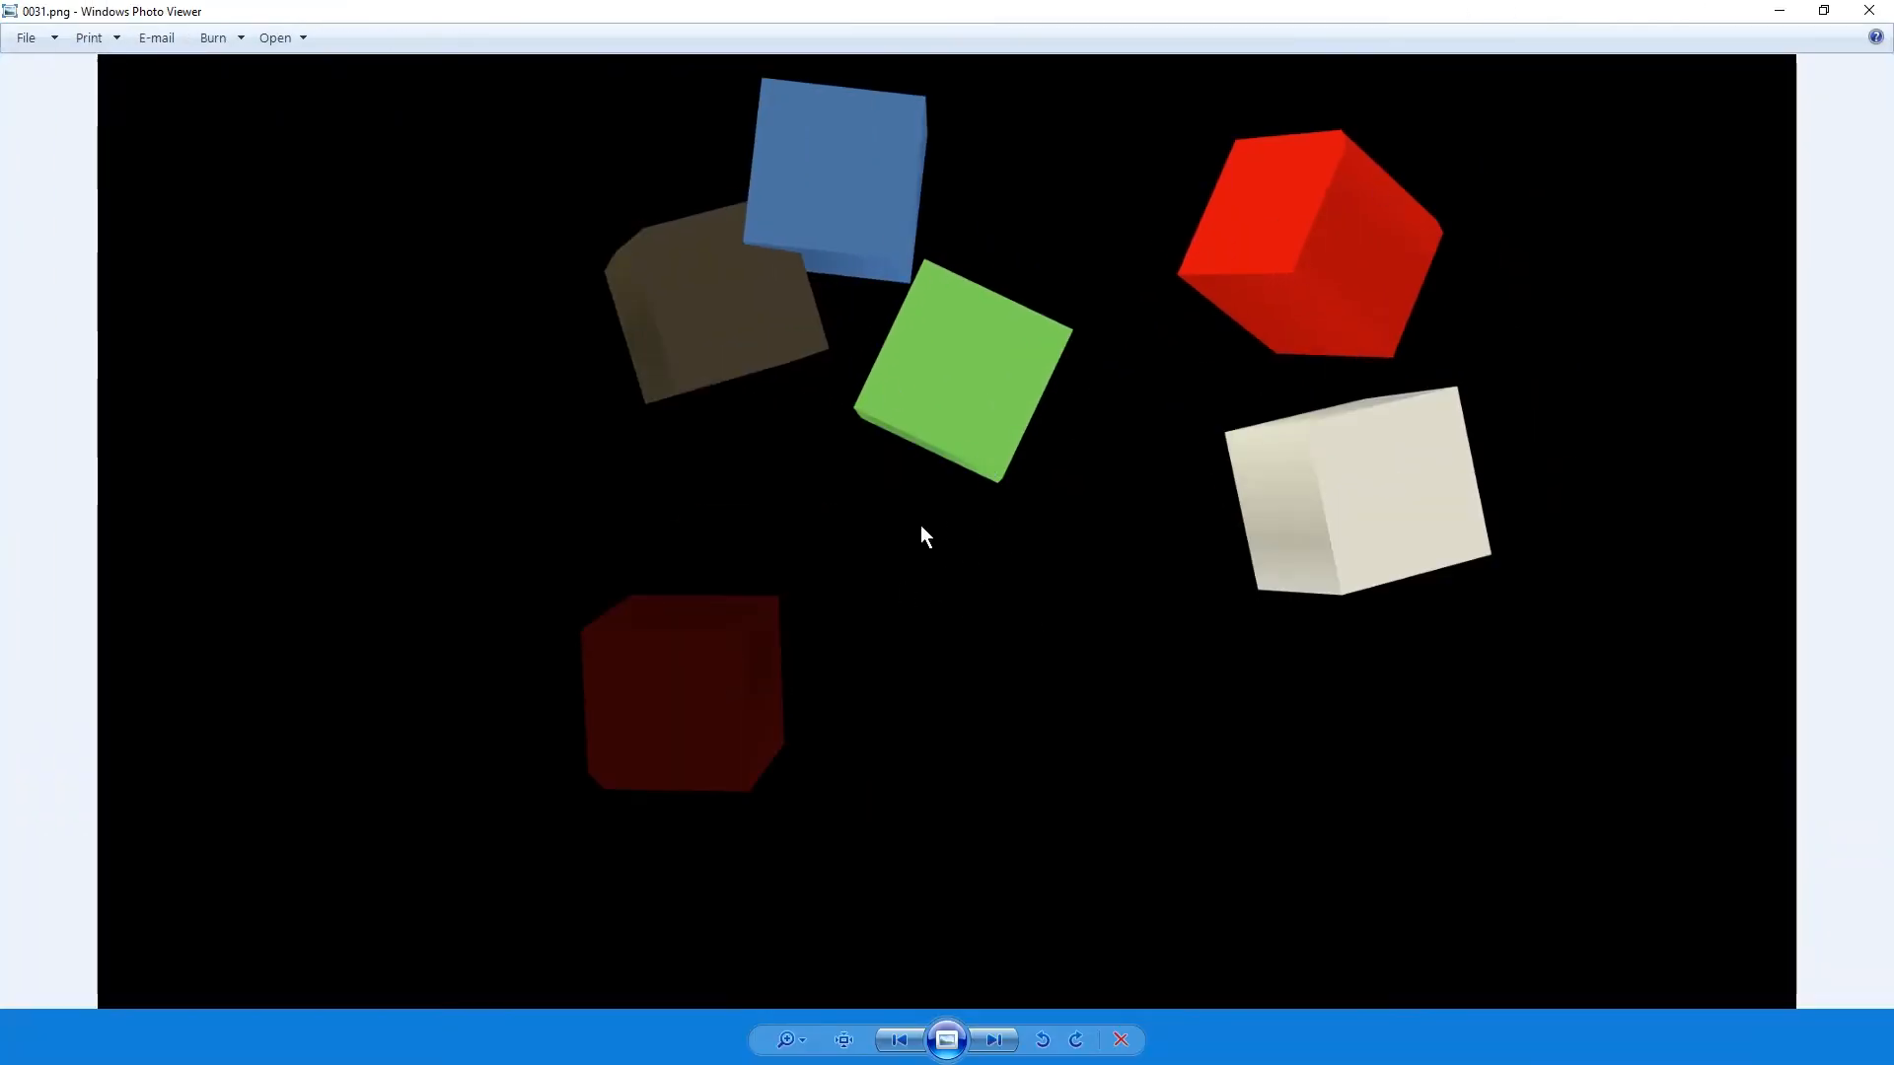
- Go to the v01 folder and view its 0031.png to compare the Cycles frame with the OpenGL one
{"action": "key", "text": "alt+Tab"}
{"action": "key", "text": "alt+Right"}
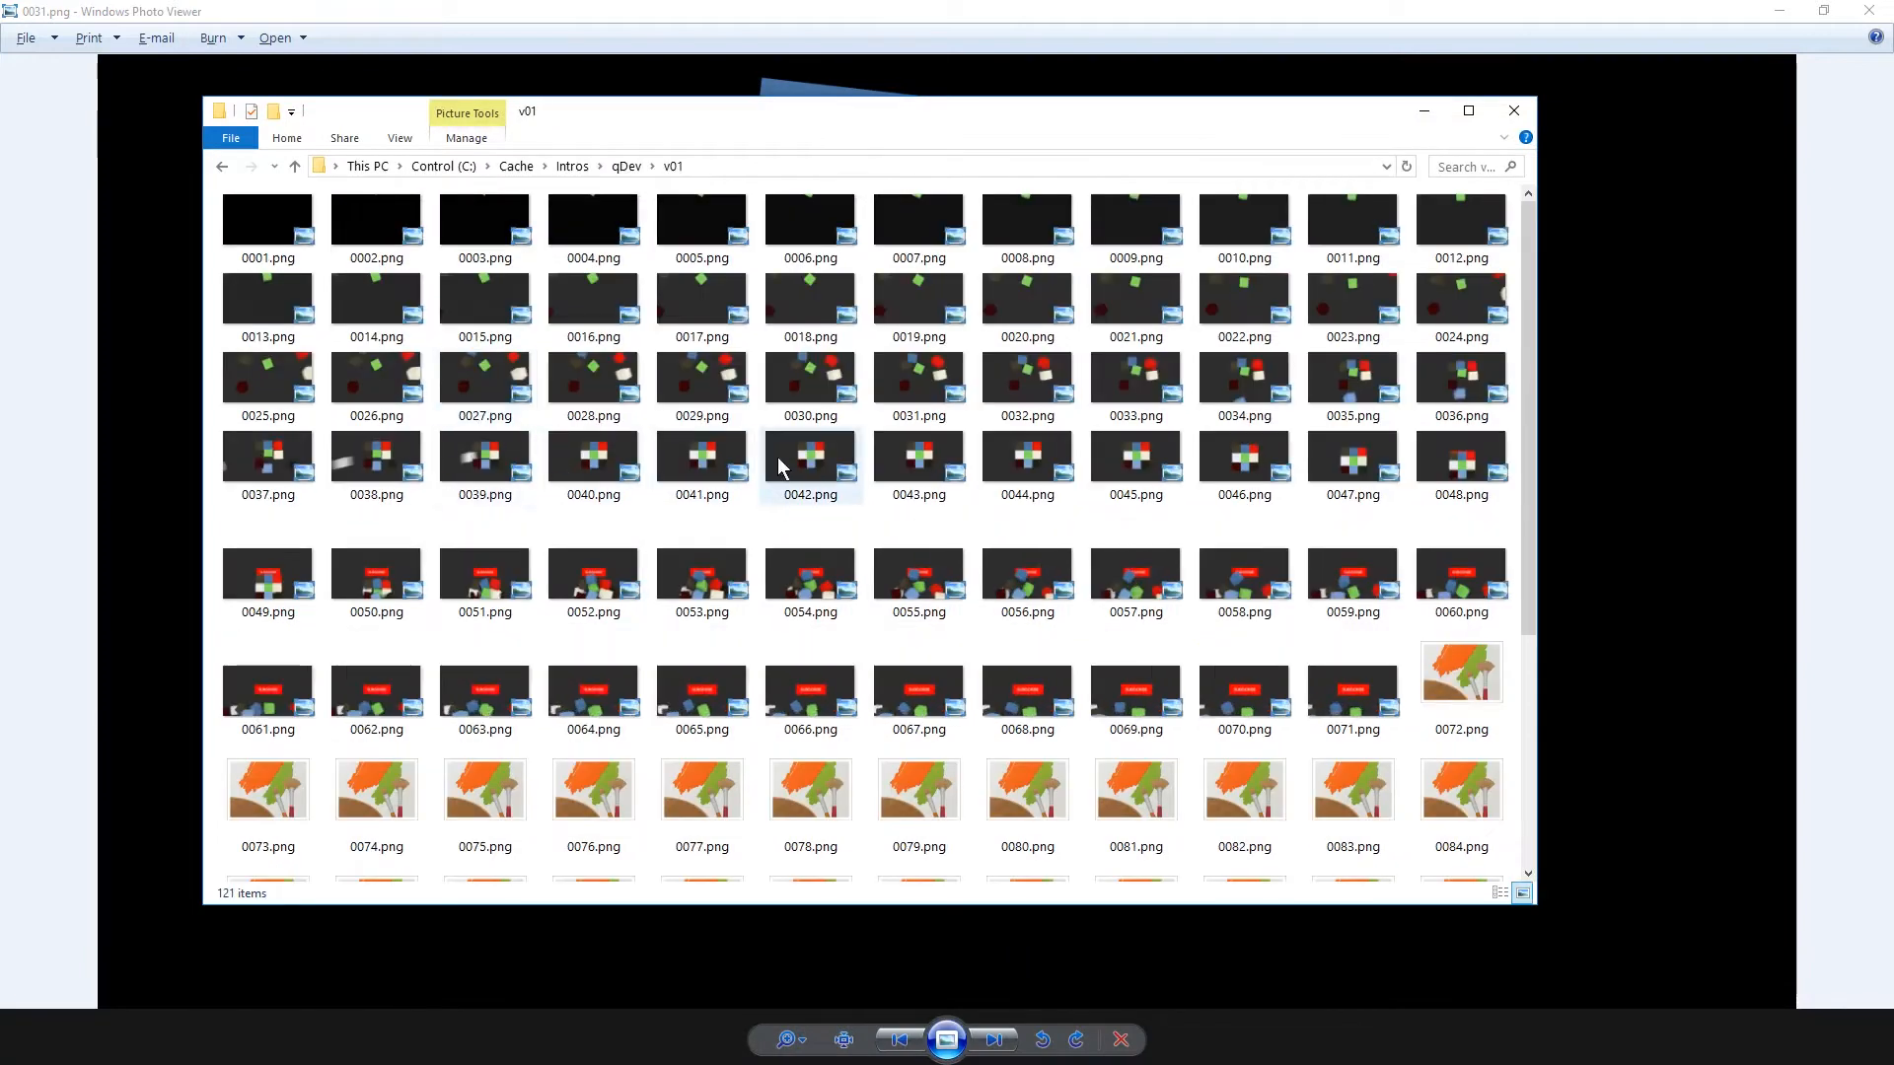
{"action": "double_click", "coordinate": [914, 402]}
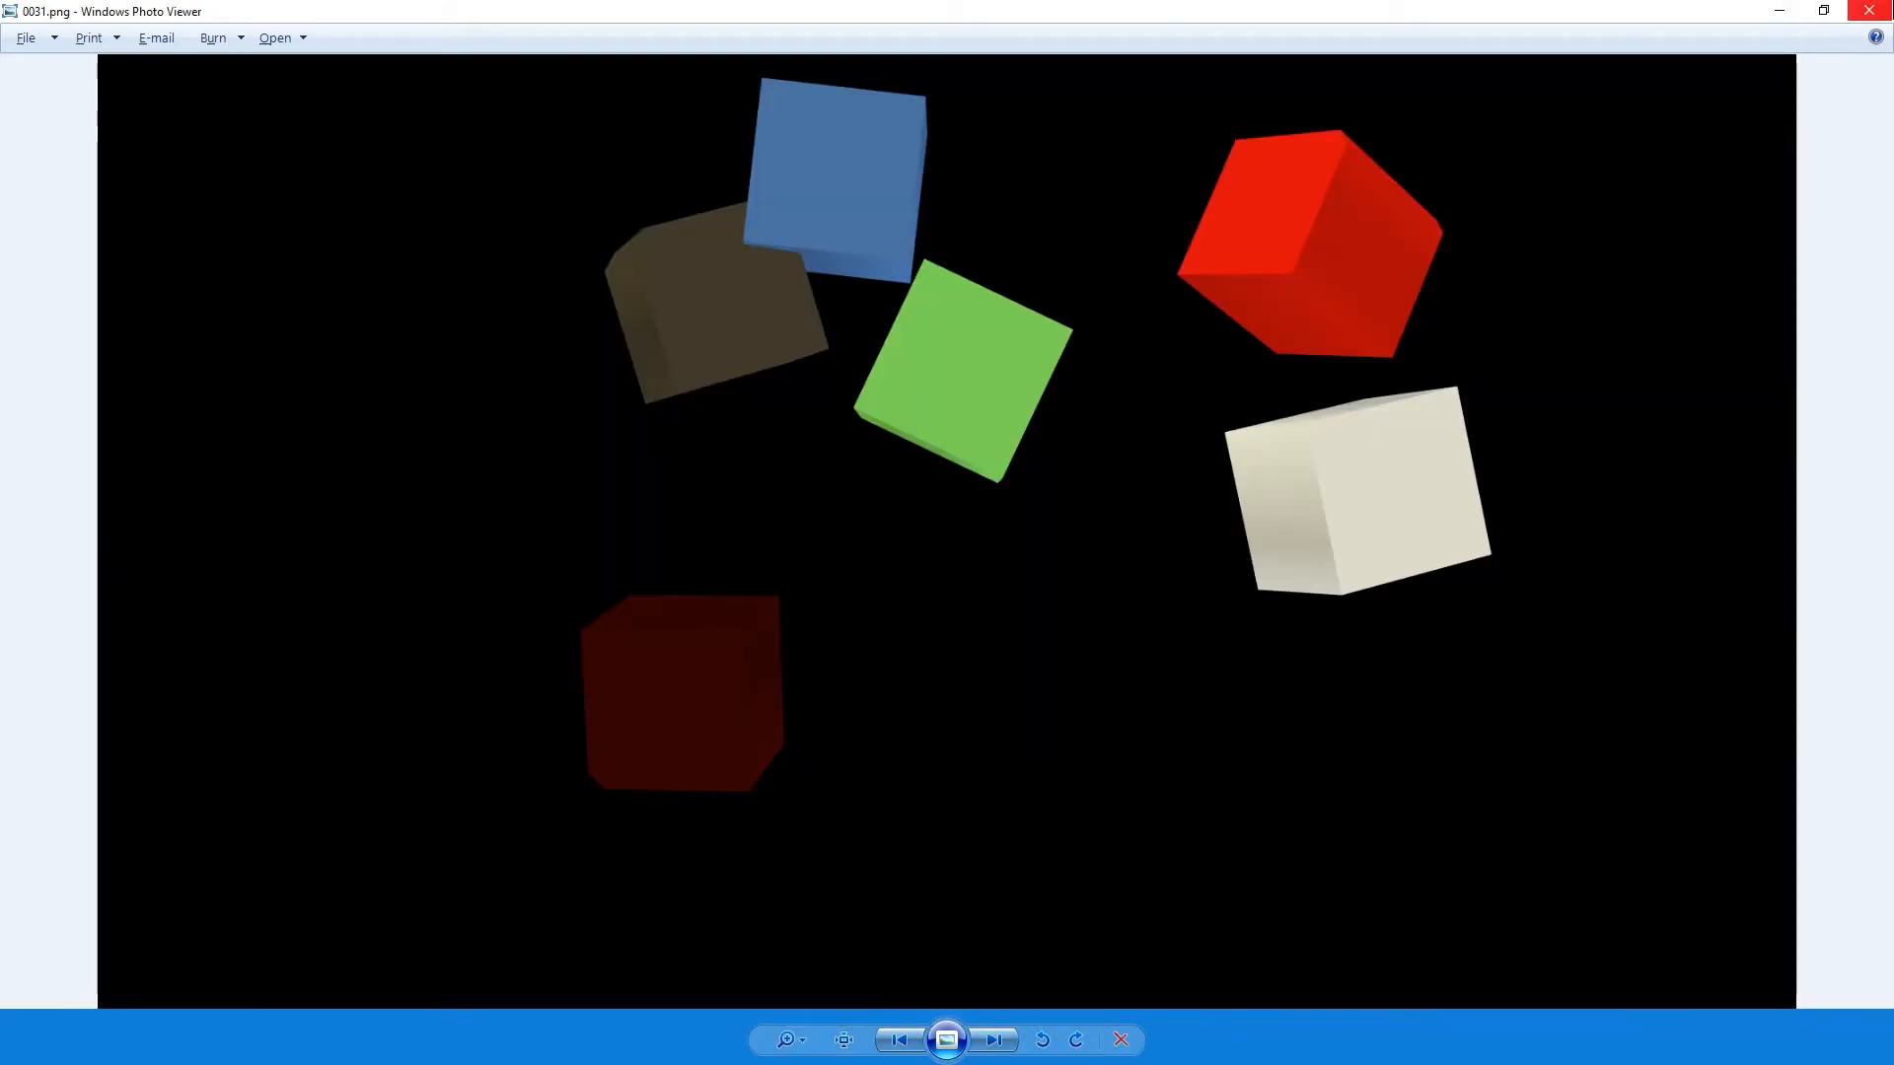
{"action": "left_click", "coordinate": [1869, 10]}
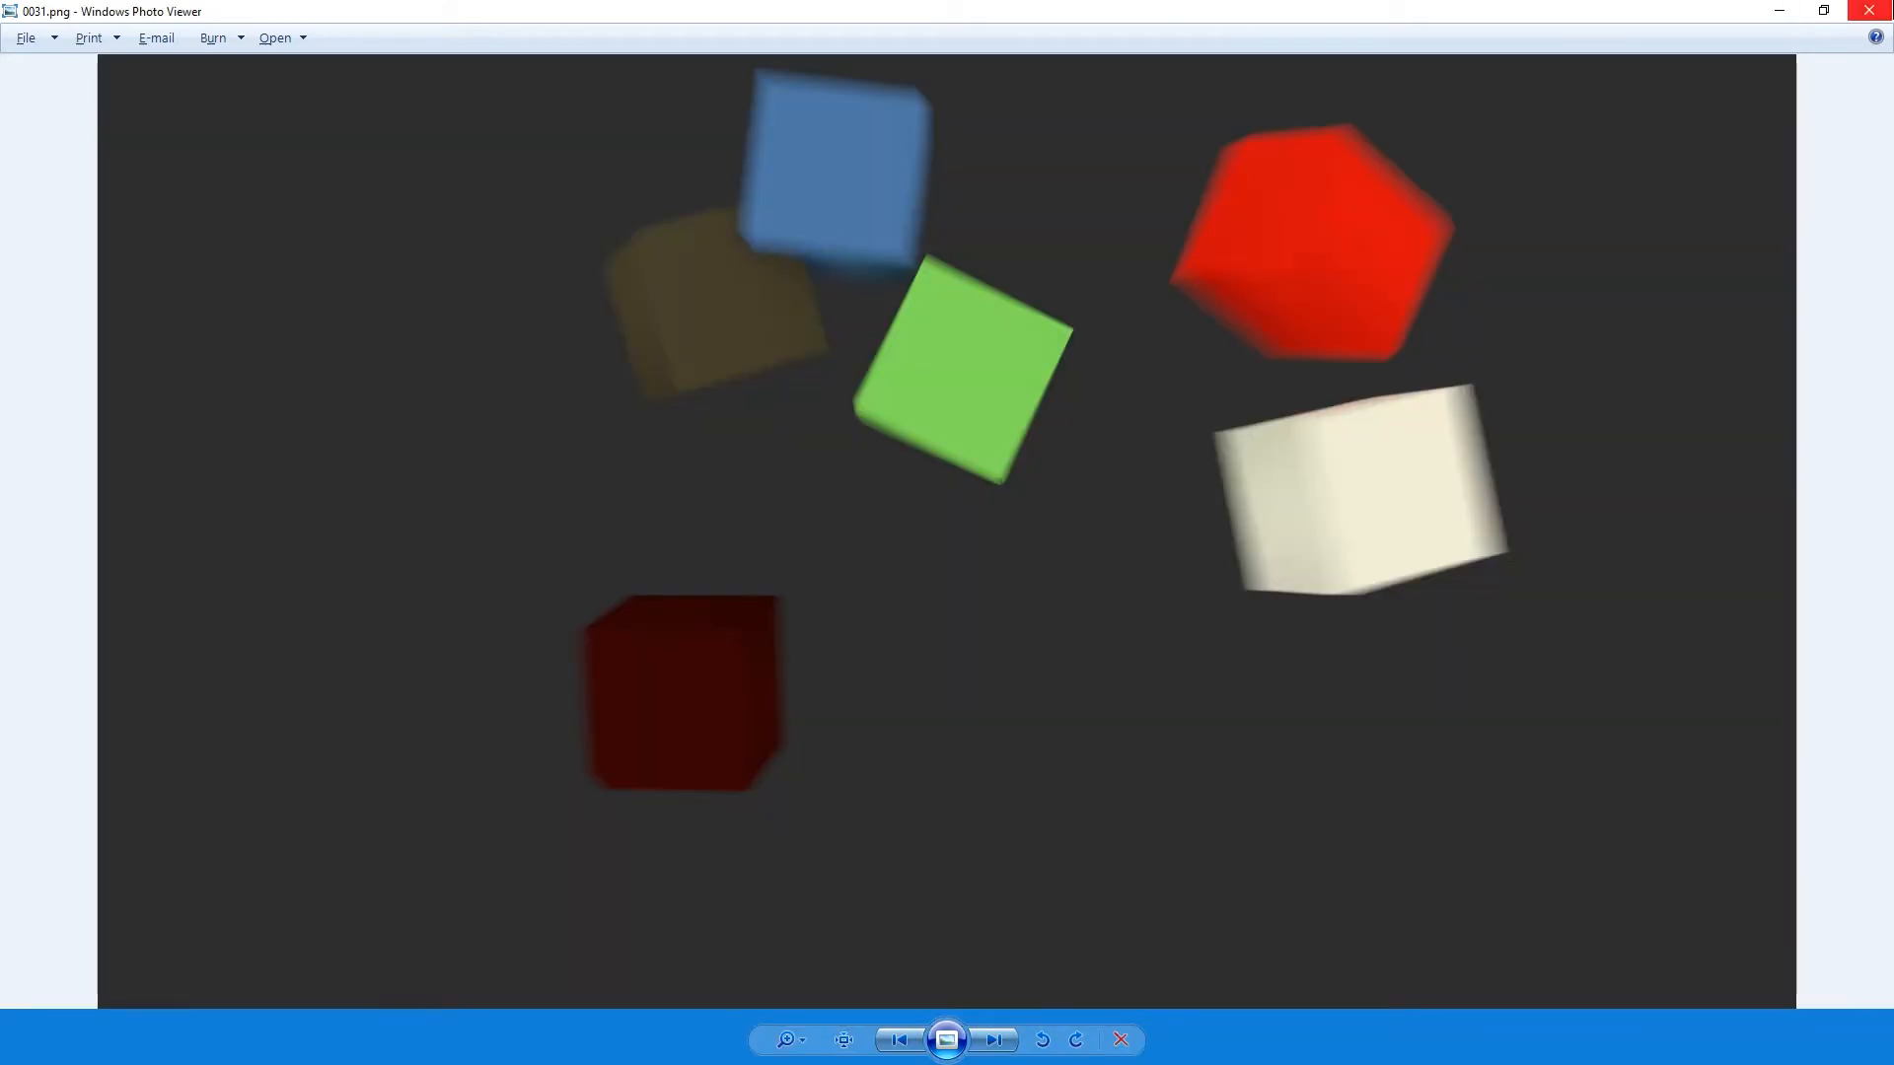
- Look through the remaining frames in the v01 folder, view 0055.png and close the viewer
{"action": "scroll", "coordinate": [848, 570], "scroll_direction": "down", "scroll_amount": 5}
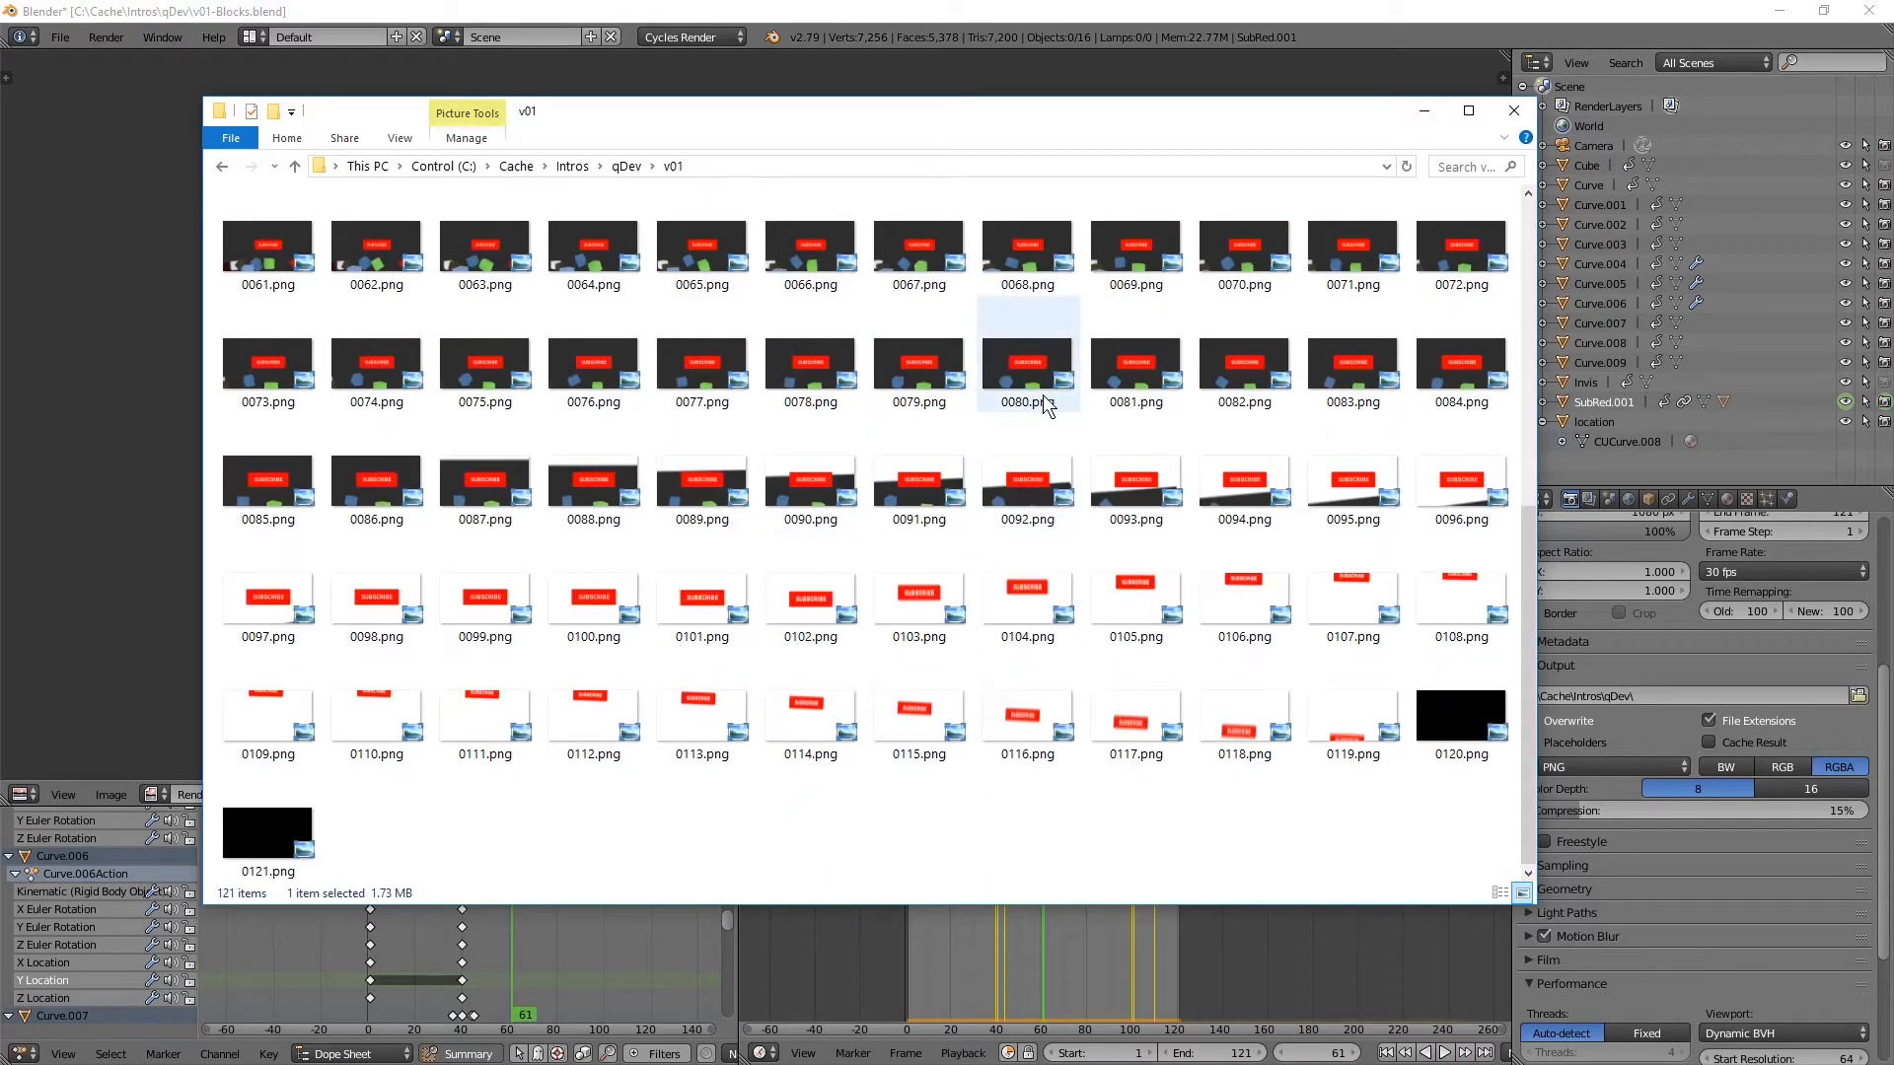
{"action": "scroll", "coordinate": [987, 434], "scroll_direction": "up", "scroll_amount": 5}
{"action": "double_click", "coordinate": [918, 572]}
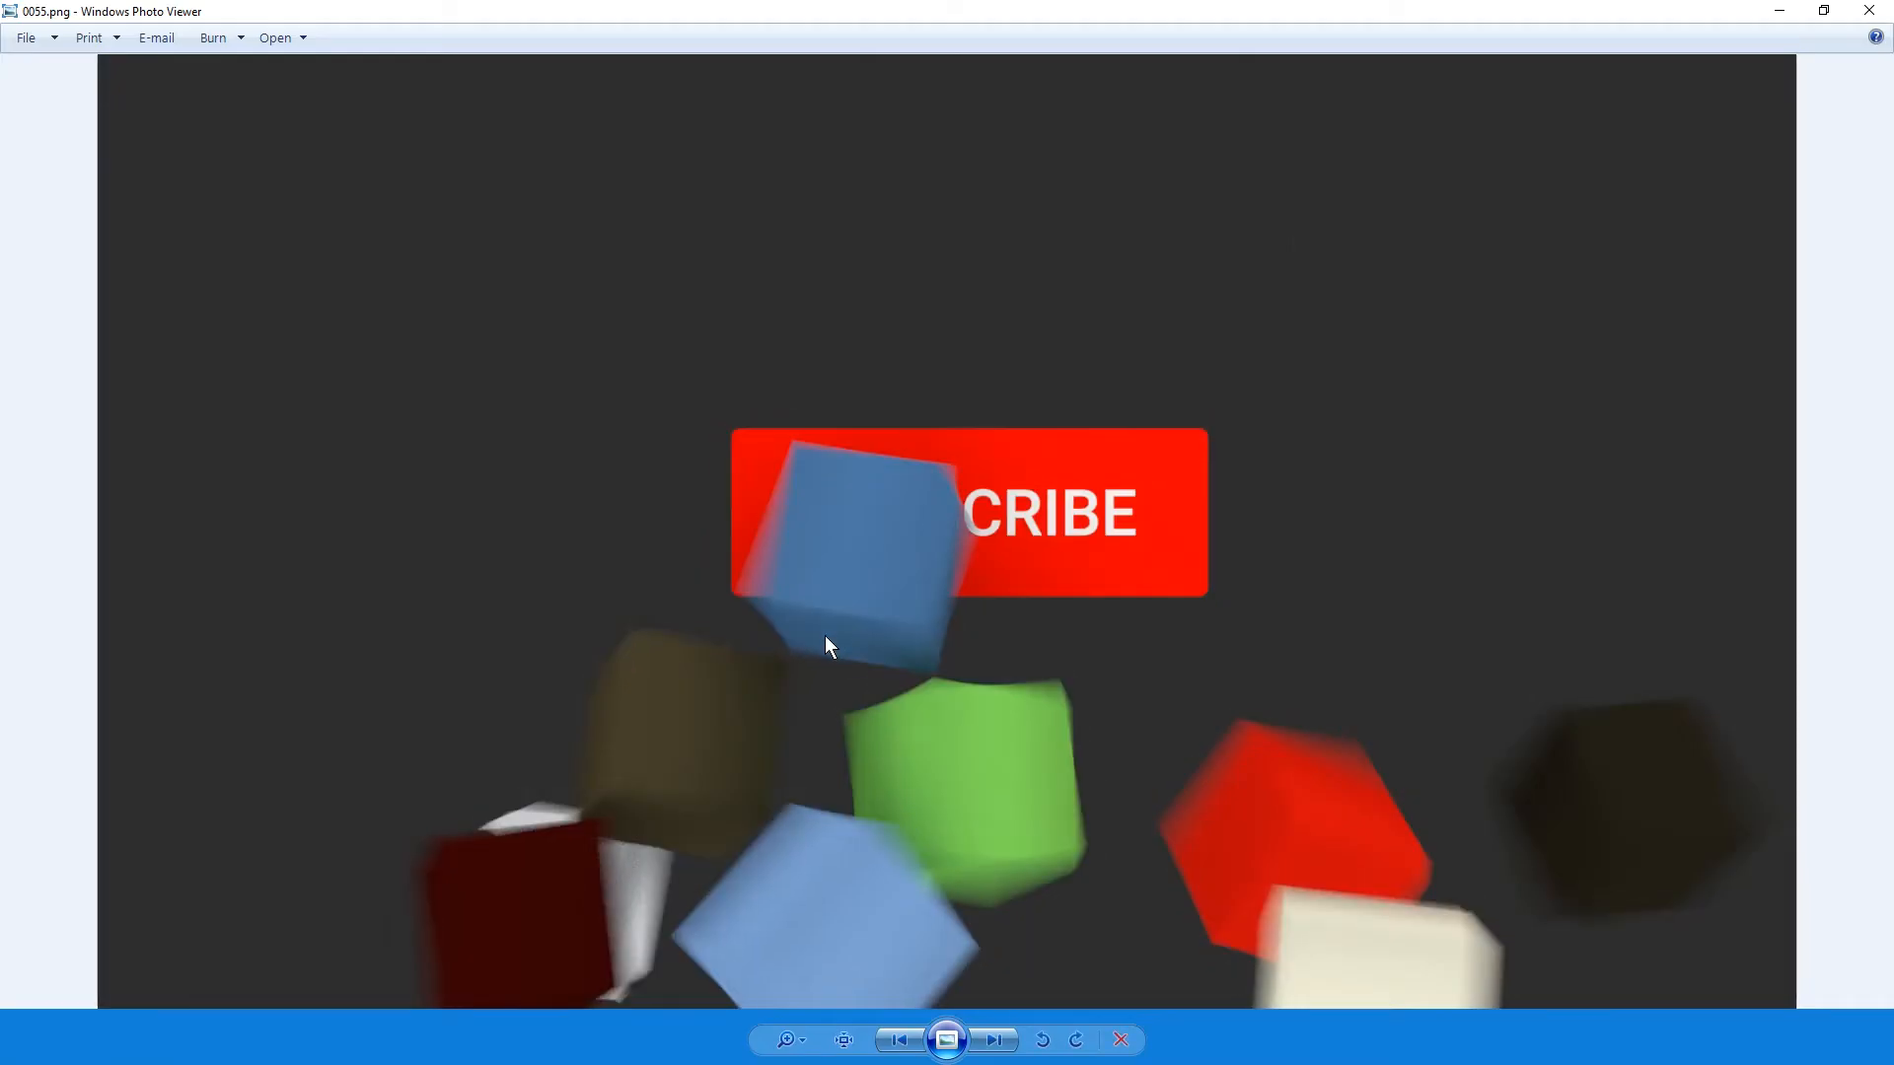
{"action": "left_click", "coordinate": [1868, 10]}
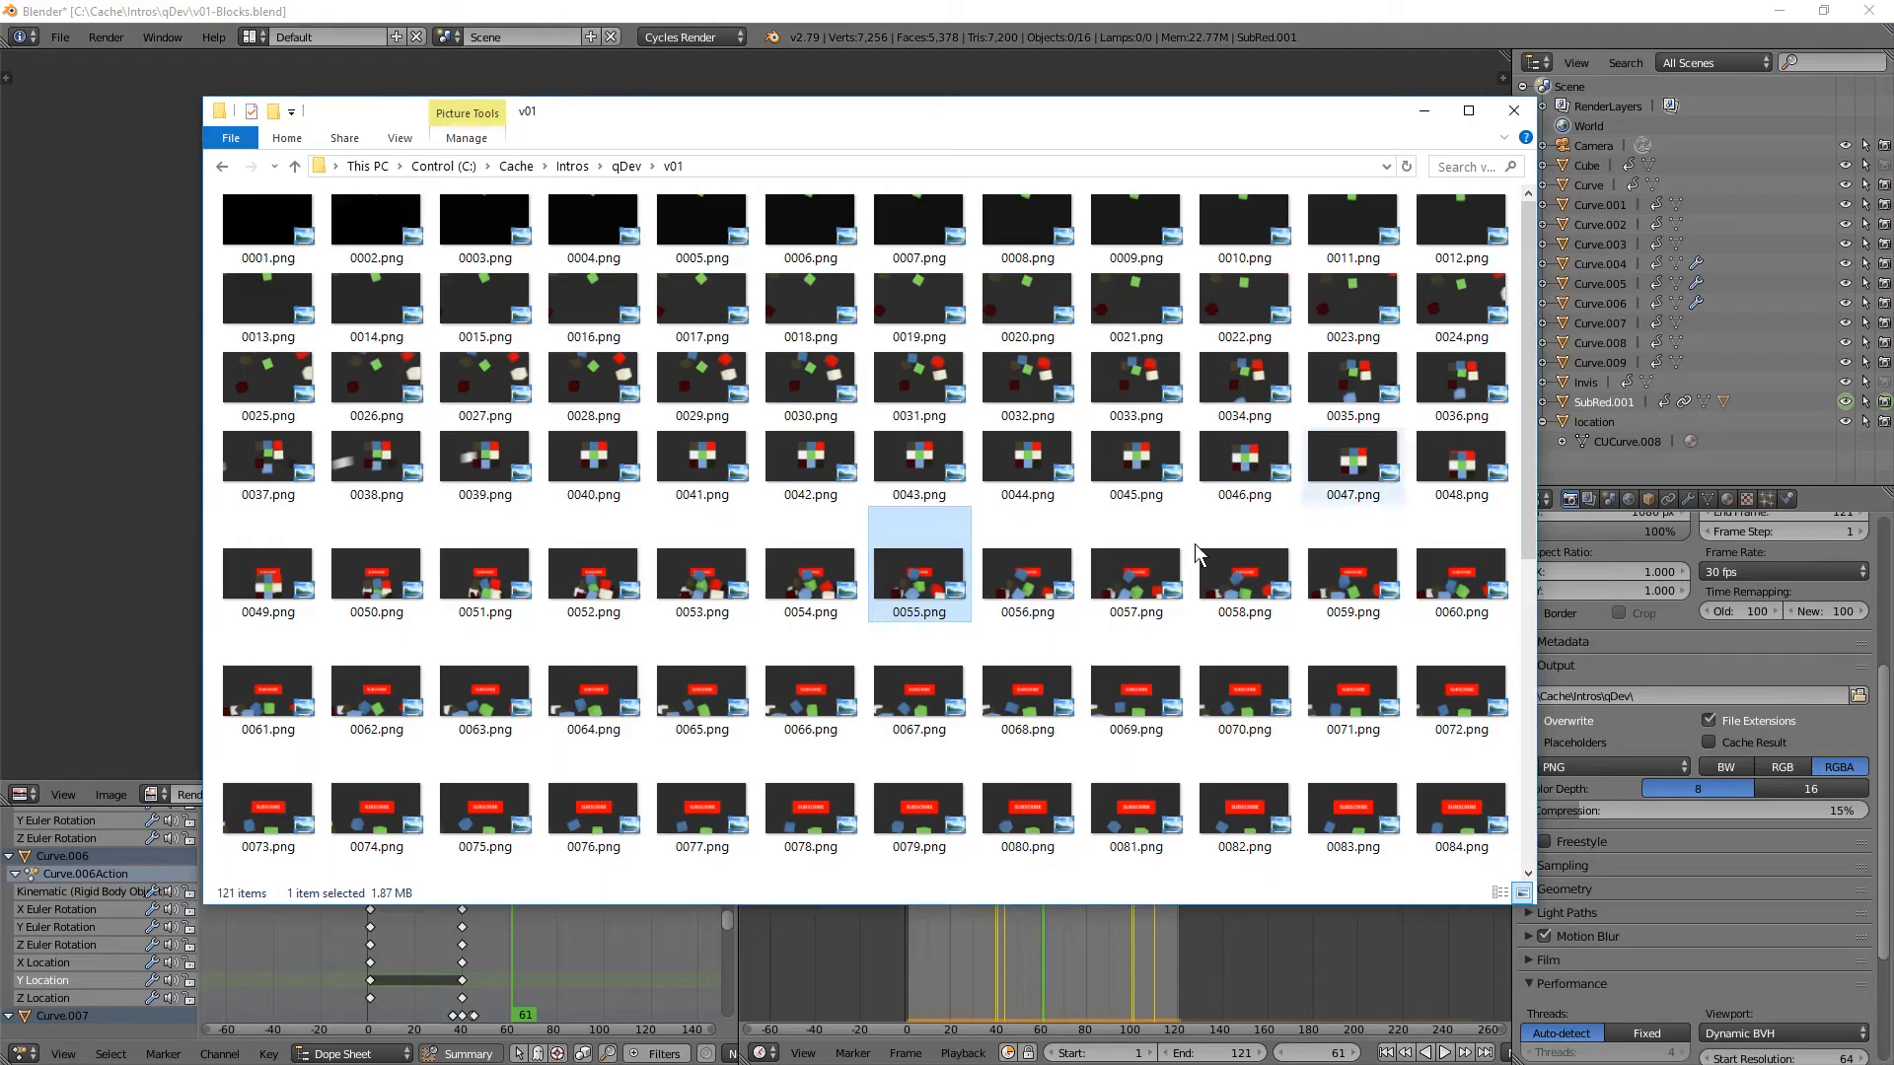
- Return to Blender, leave the render result, orbit around the blocks and close the program
{"action": "left_click", "coordinate": [1041, 3]}
{"action": "key", "text": "Escape"}
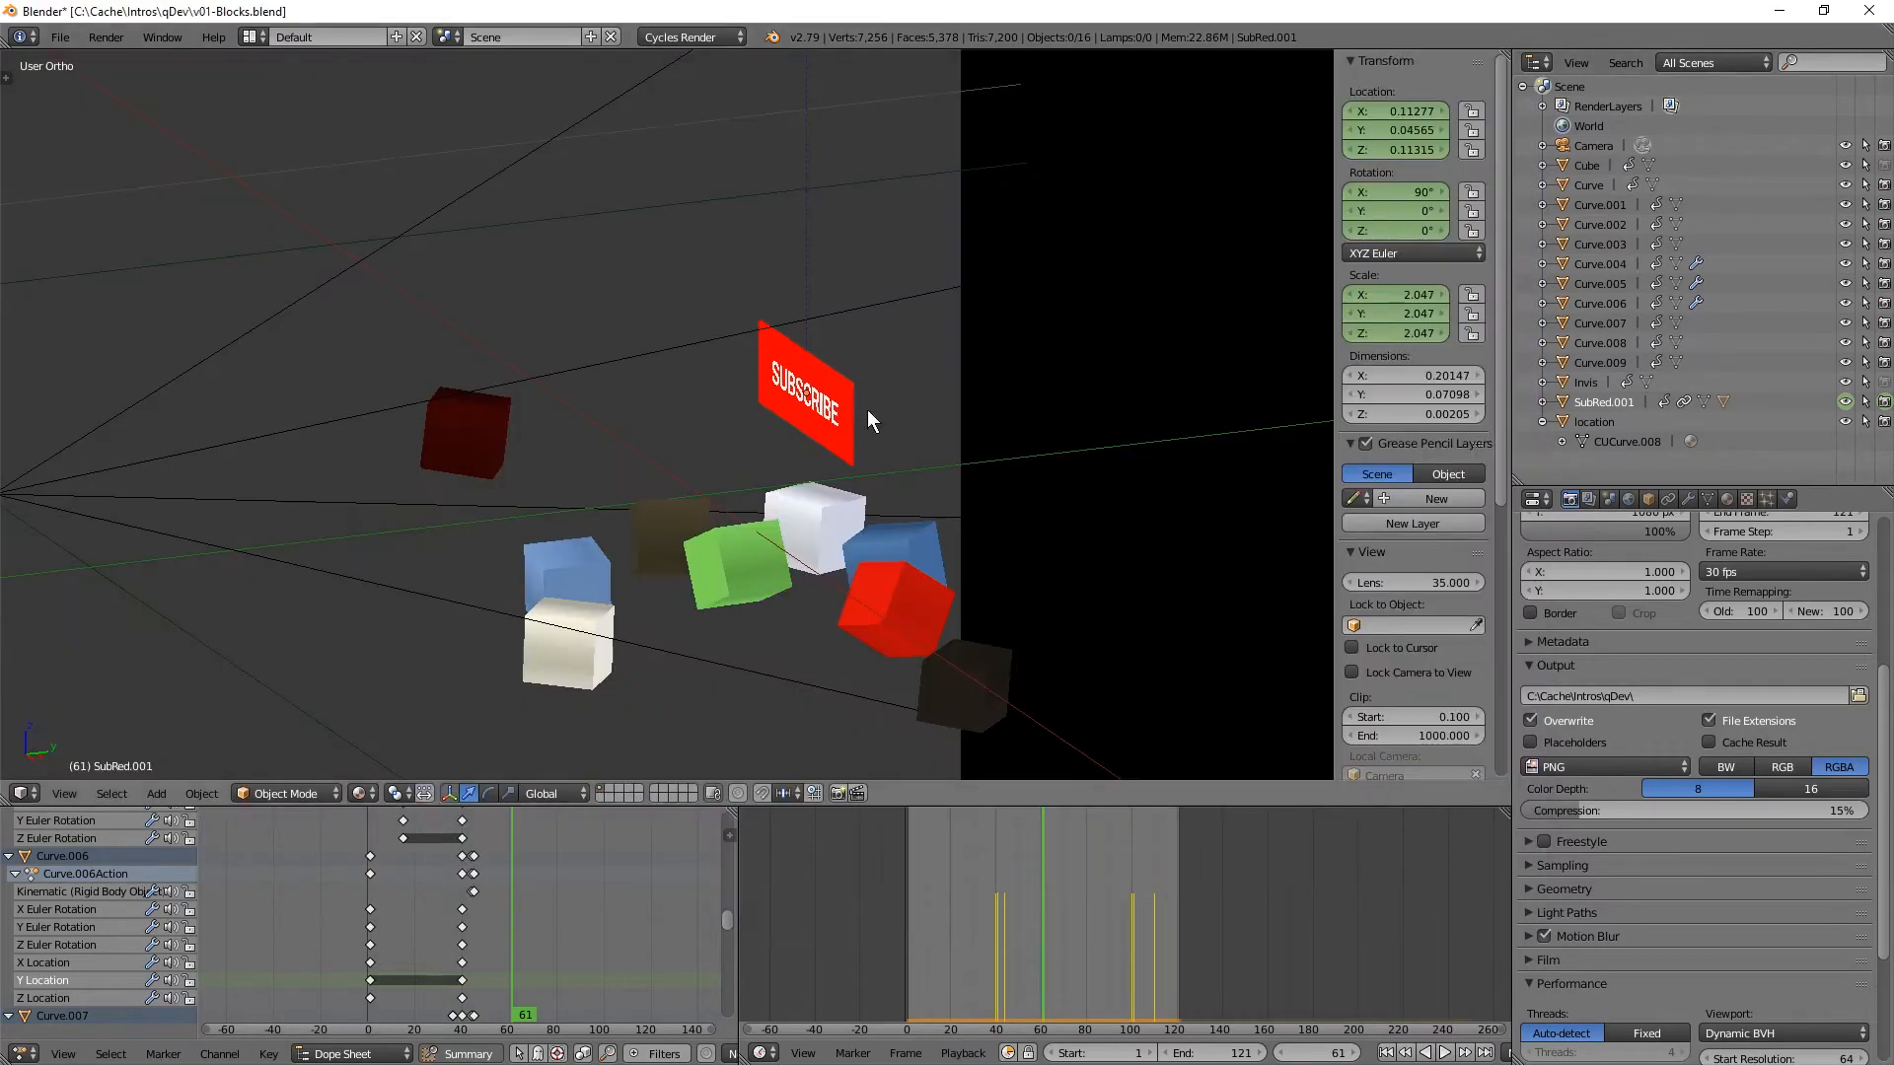
{"action": "middle_click_drag", "start_coordinate": [590, 506], "coordinate": [665, 497]}
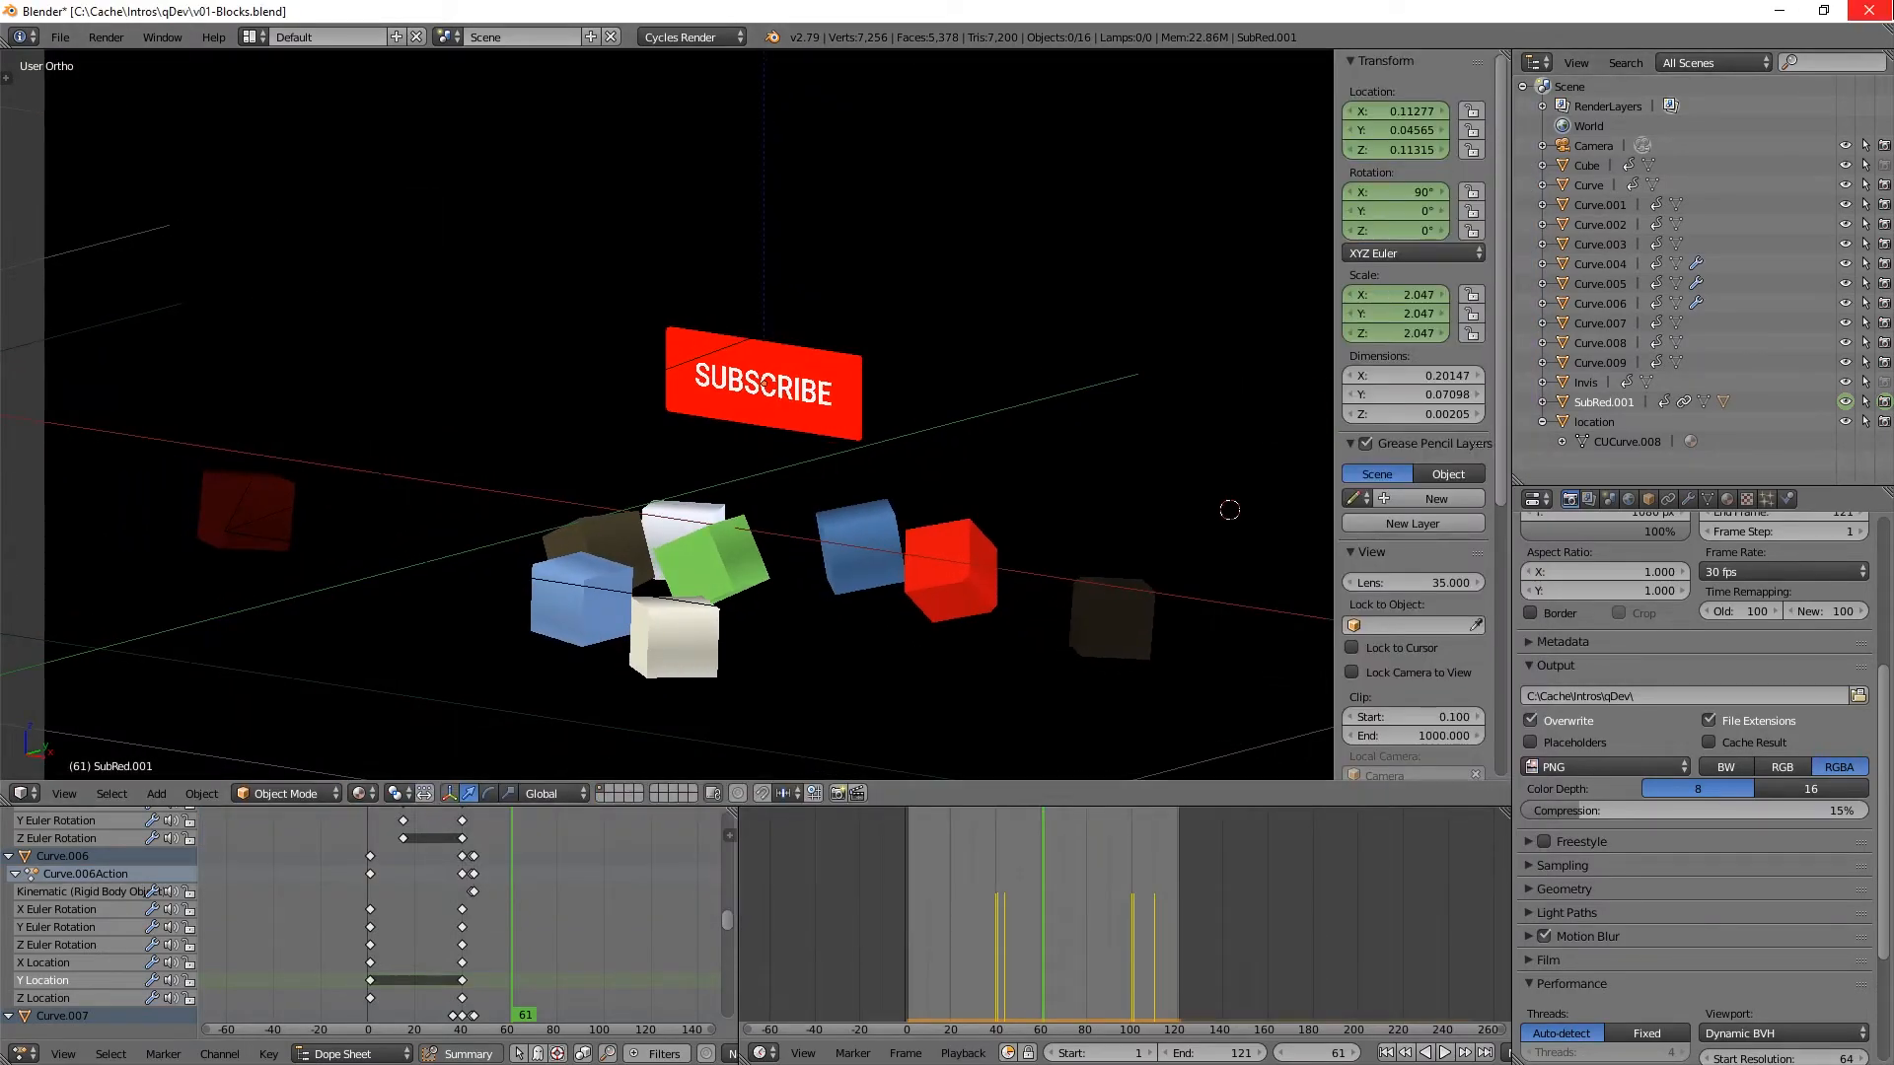
{"action": "left_click", "coordinate": [1869, 10]}
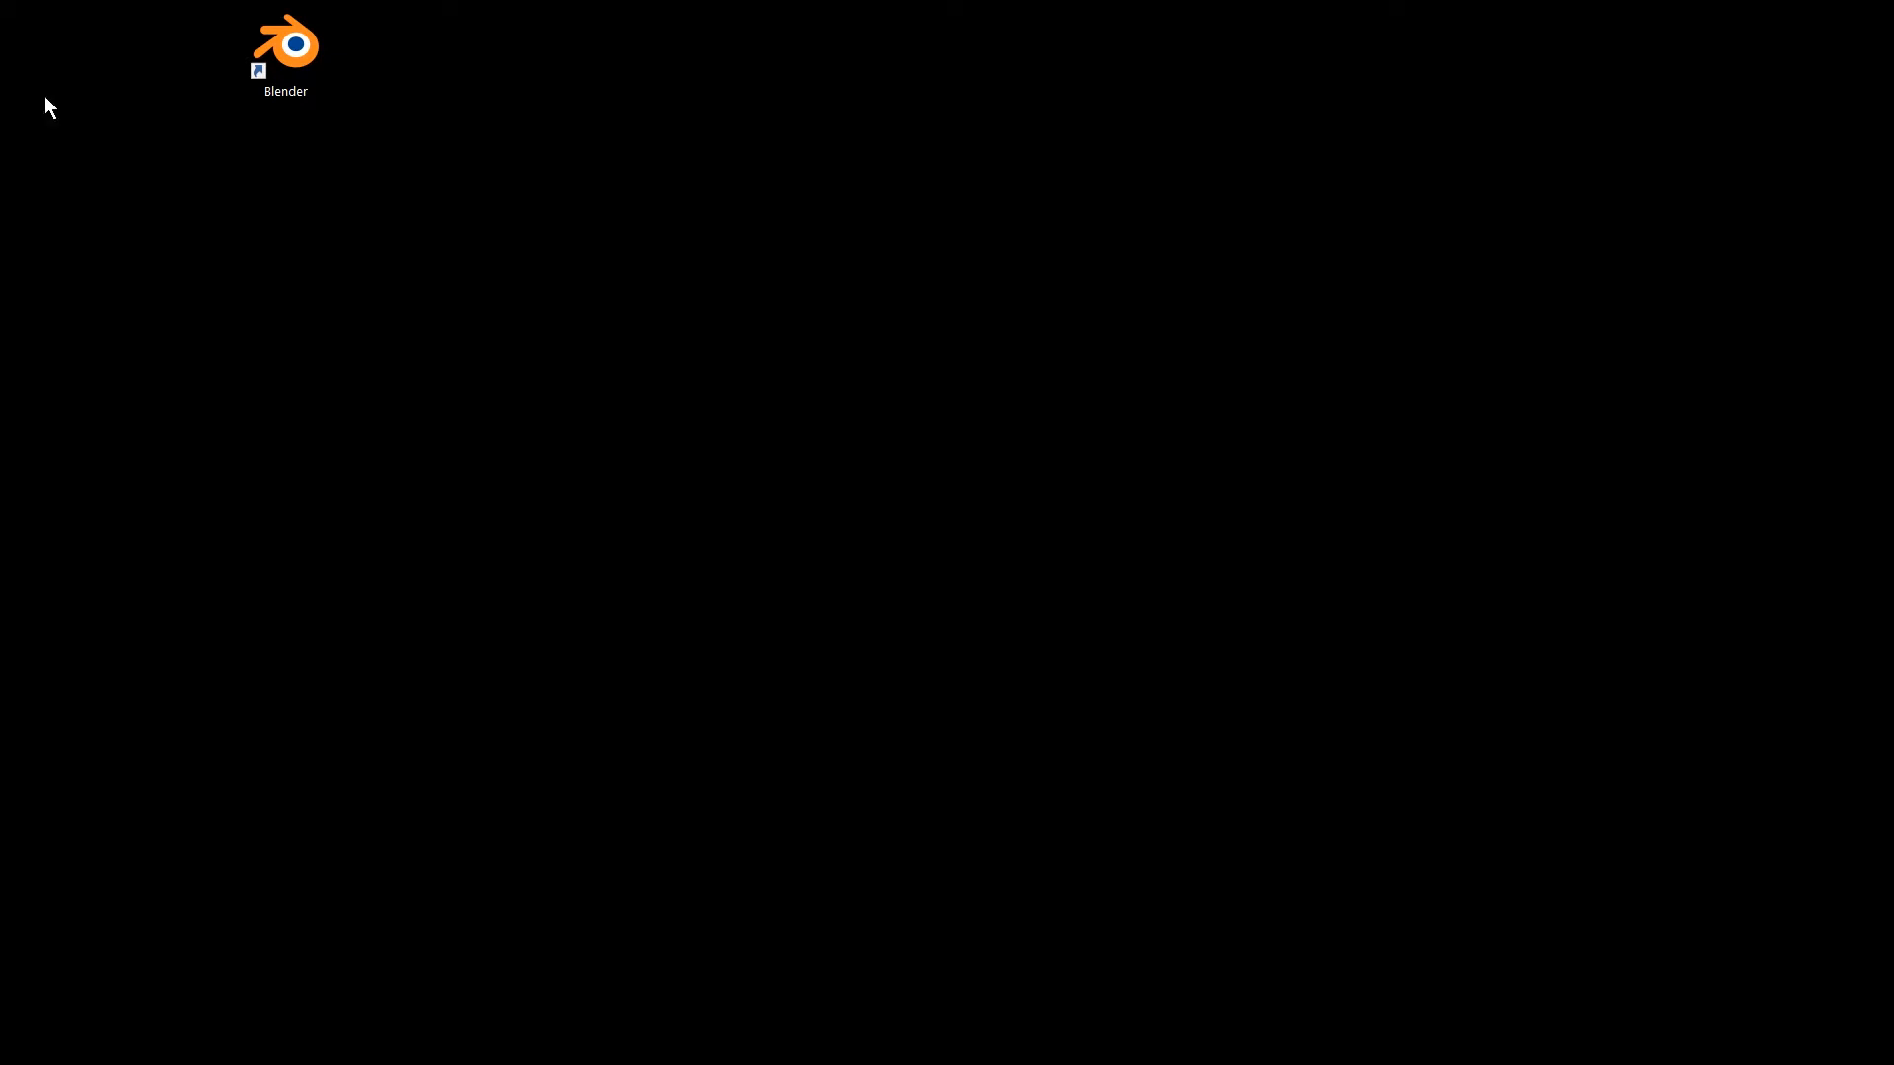
- Launch Blender, open the User Preferences and set the Cycles compute device to CUDA in the system settings
{"action": "left_click_drag", "start_coordinate": [262, 32], "coordinate": [343, 160]}
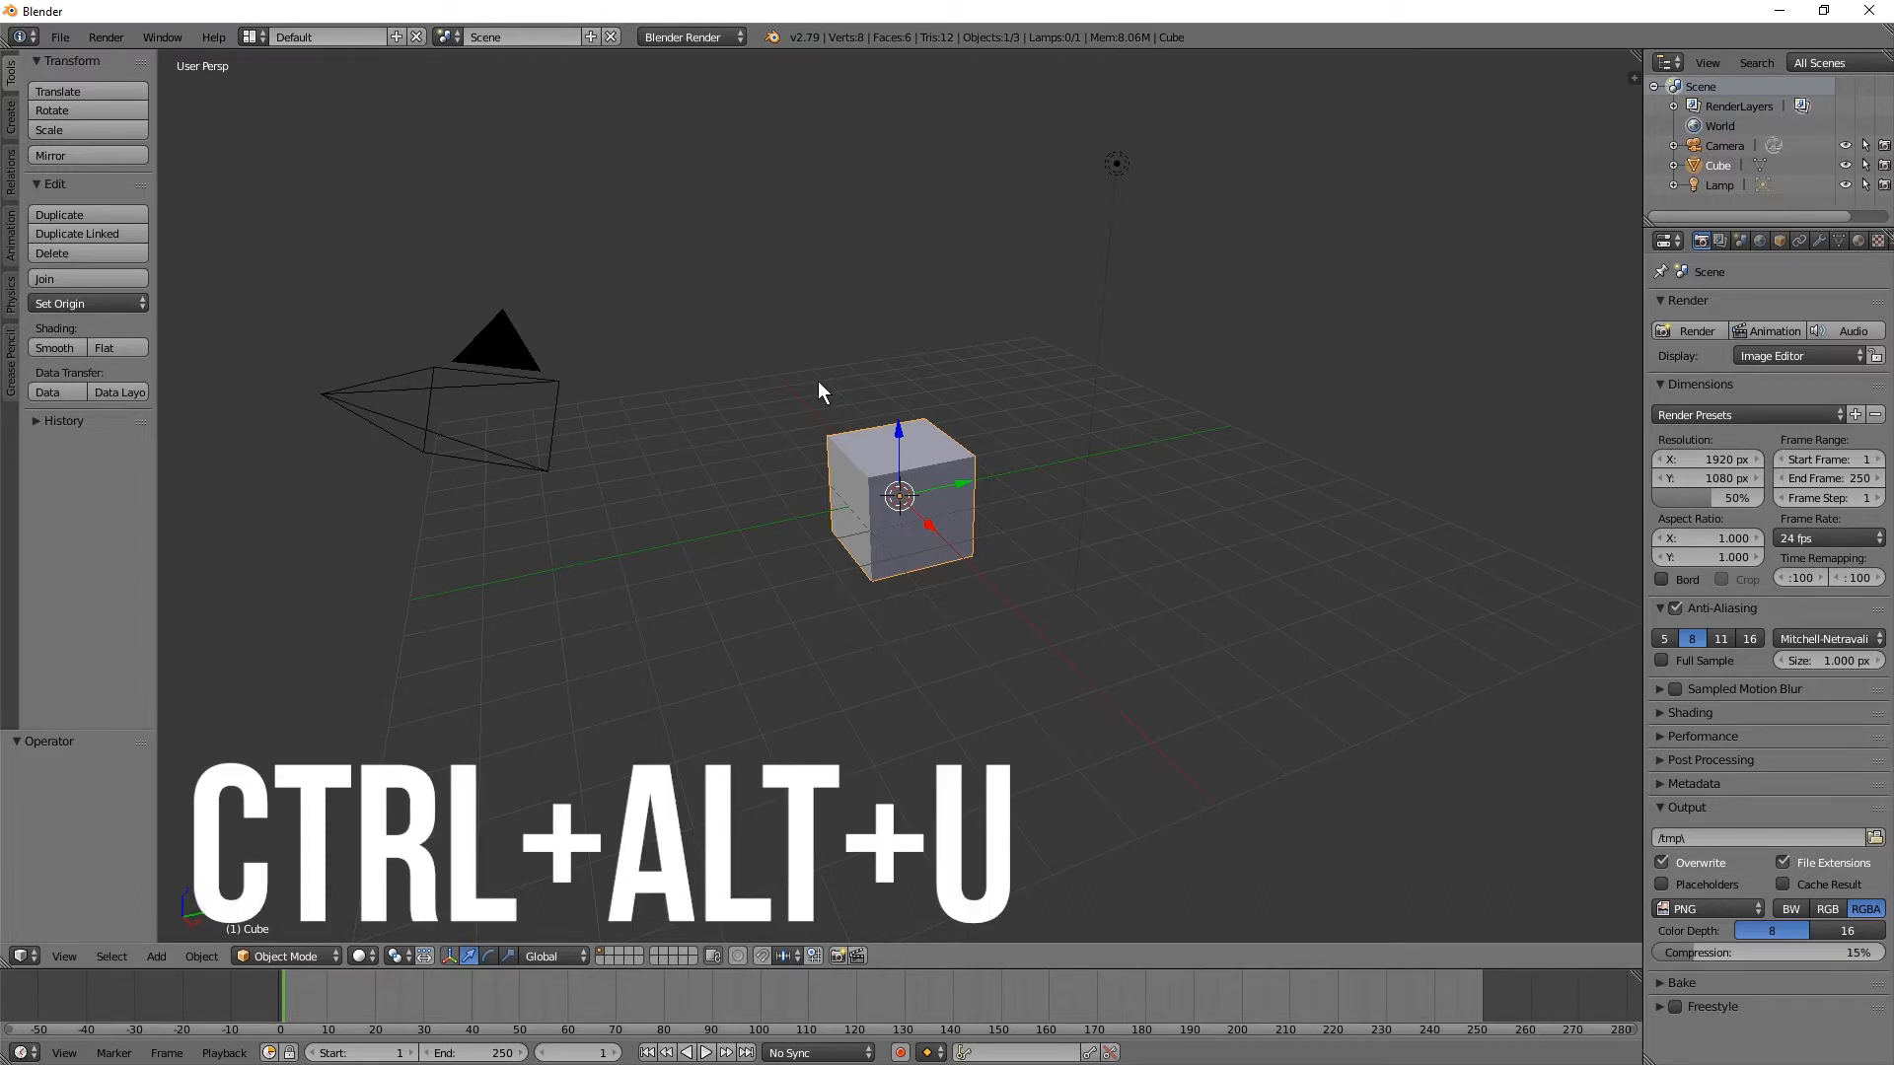
{"action": "key", "text": "ctrl+alt+u"}
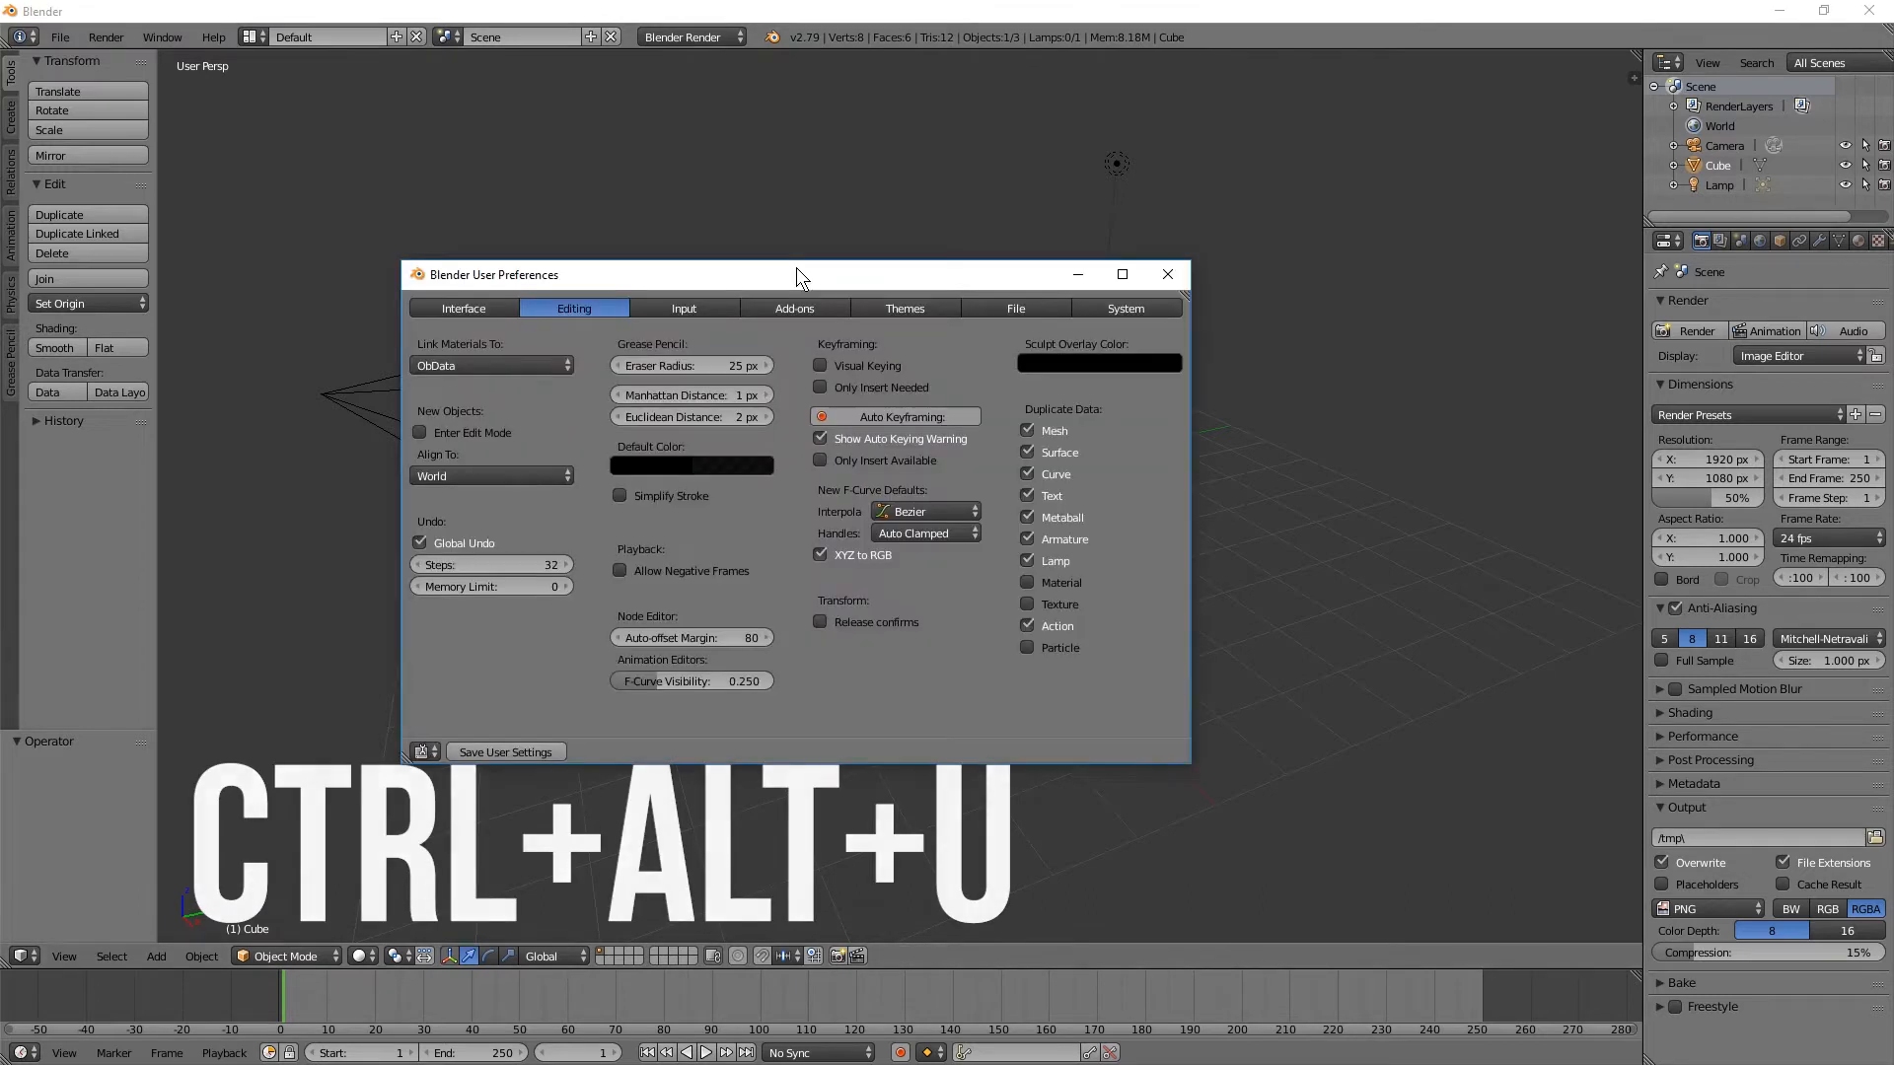
{"action": "left_click", "coordinate": [1093, 308]}
{"action": "left_click", "coordinate": [564, 650]}
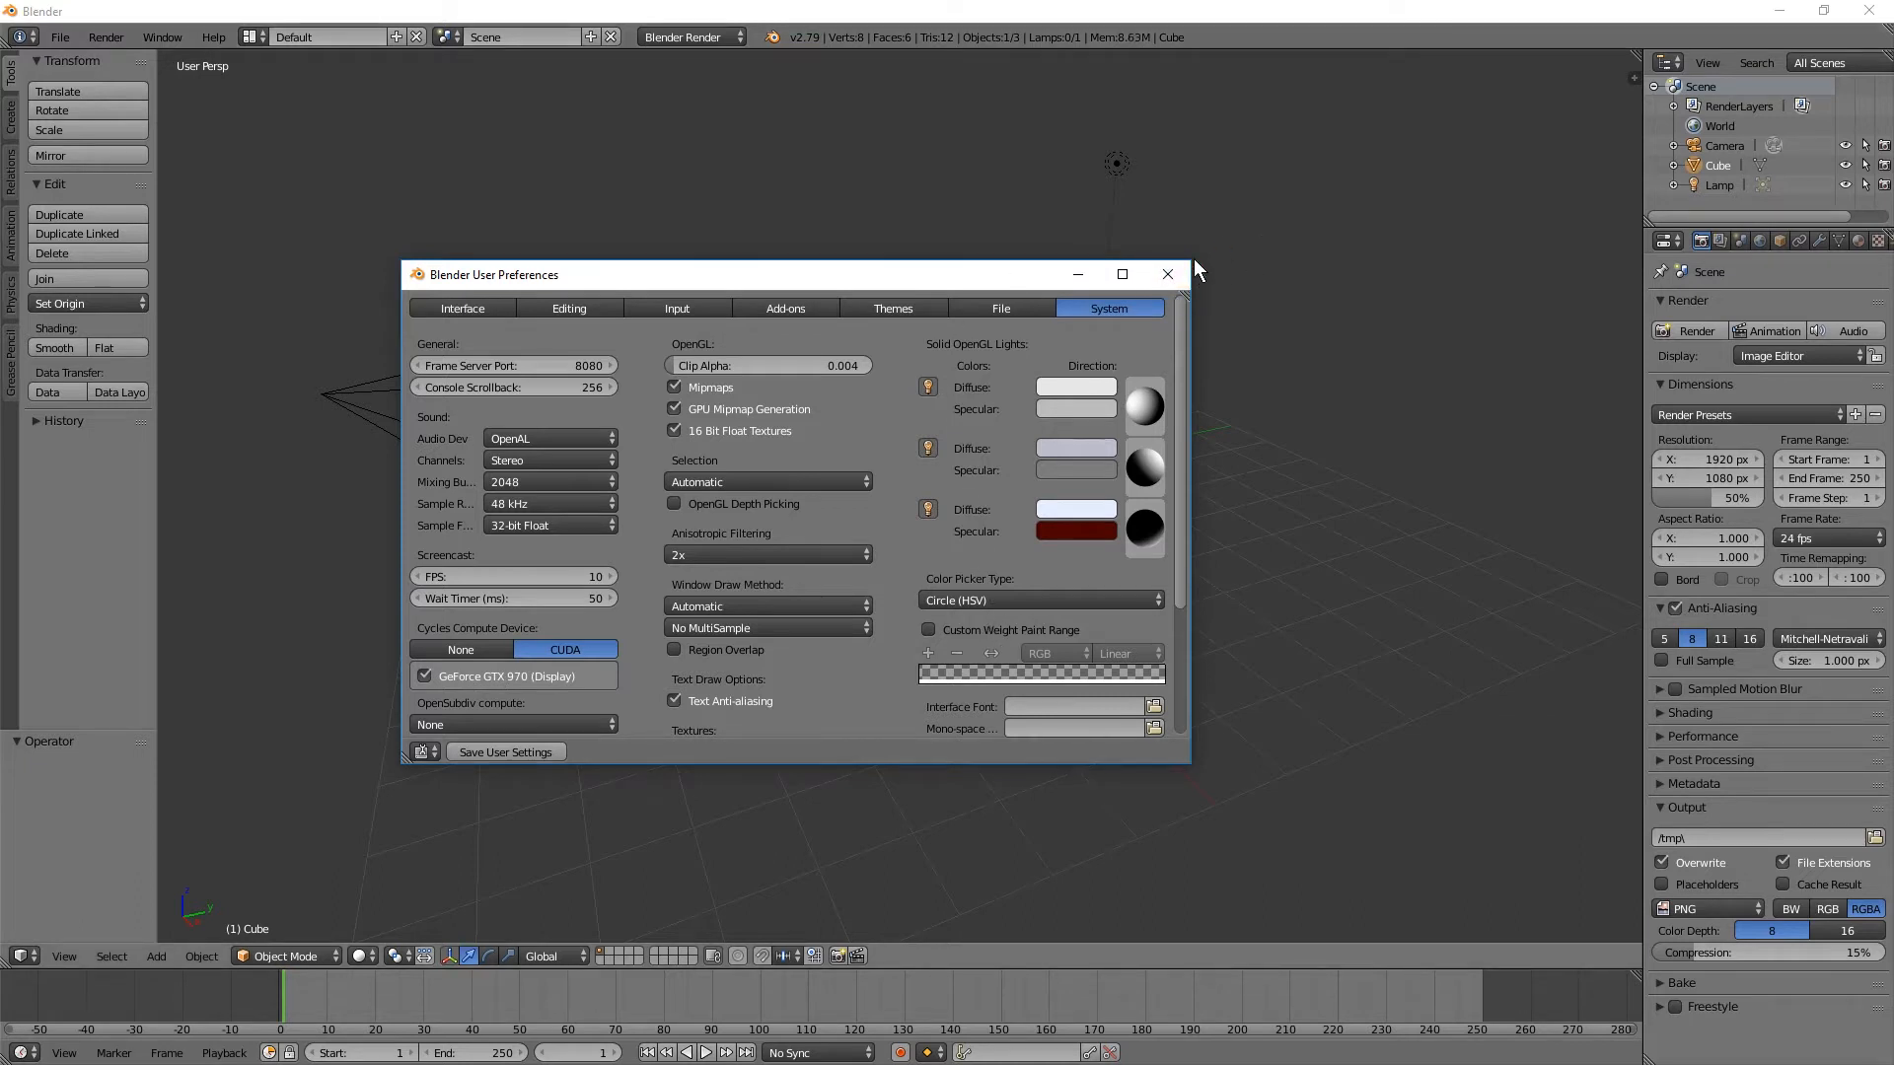
- Switch to the browser's Screencast Key Status Tool page and save space_view3d_screencast_keys.py to the Dow folder in Downloads
{"action": "scroll", "coordinate": [636, 702], "scroll_direction": "down", "scroll_amount": 5}
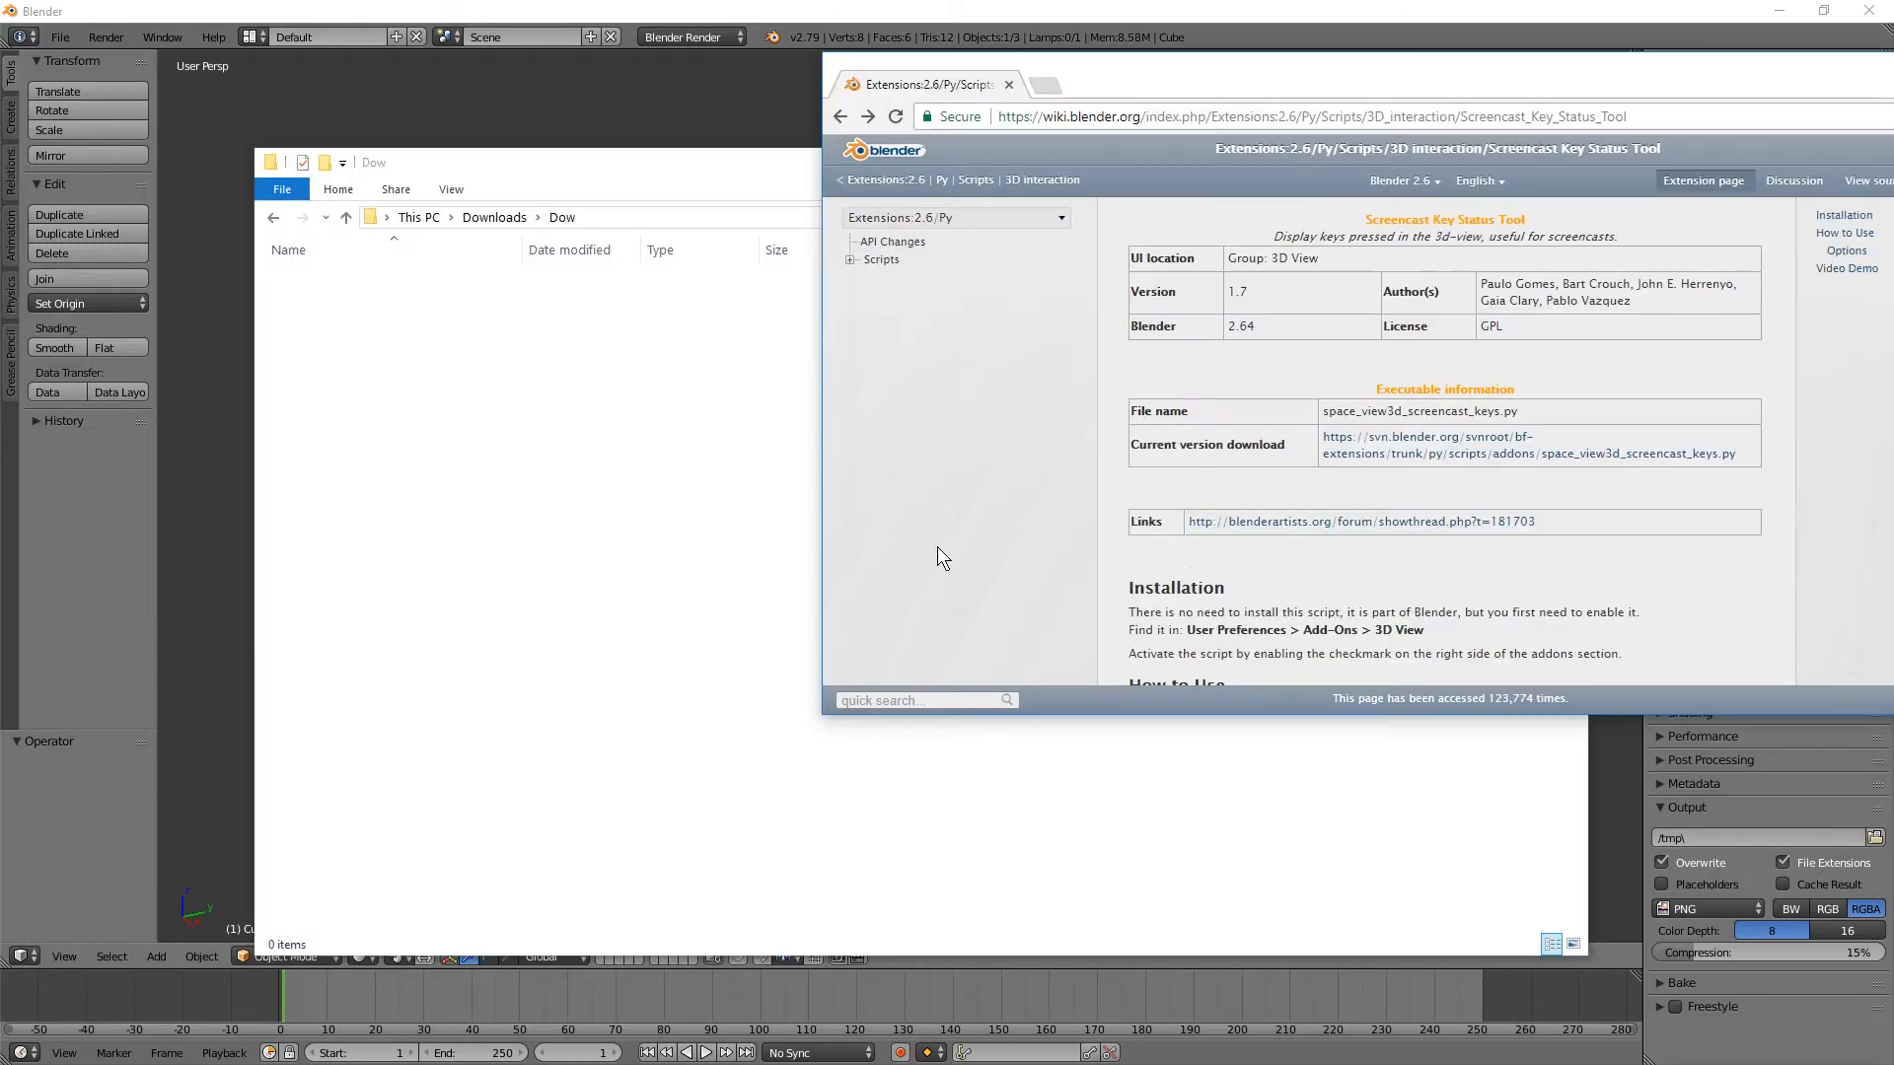
{"action": "left_click", "coordinate": [1420, 461]}
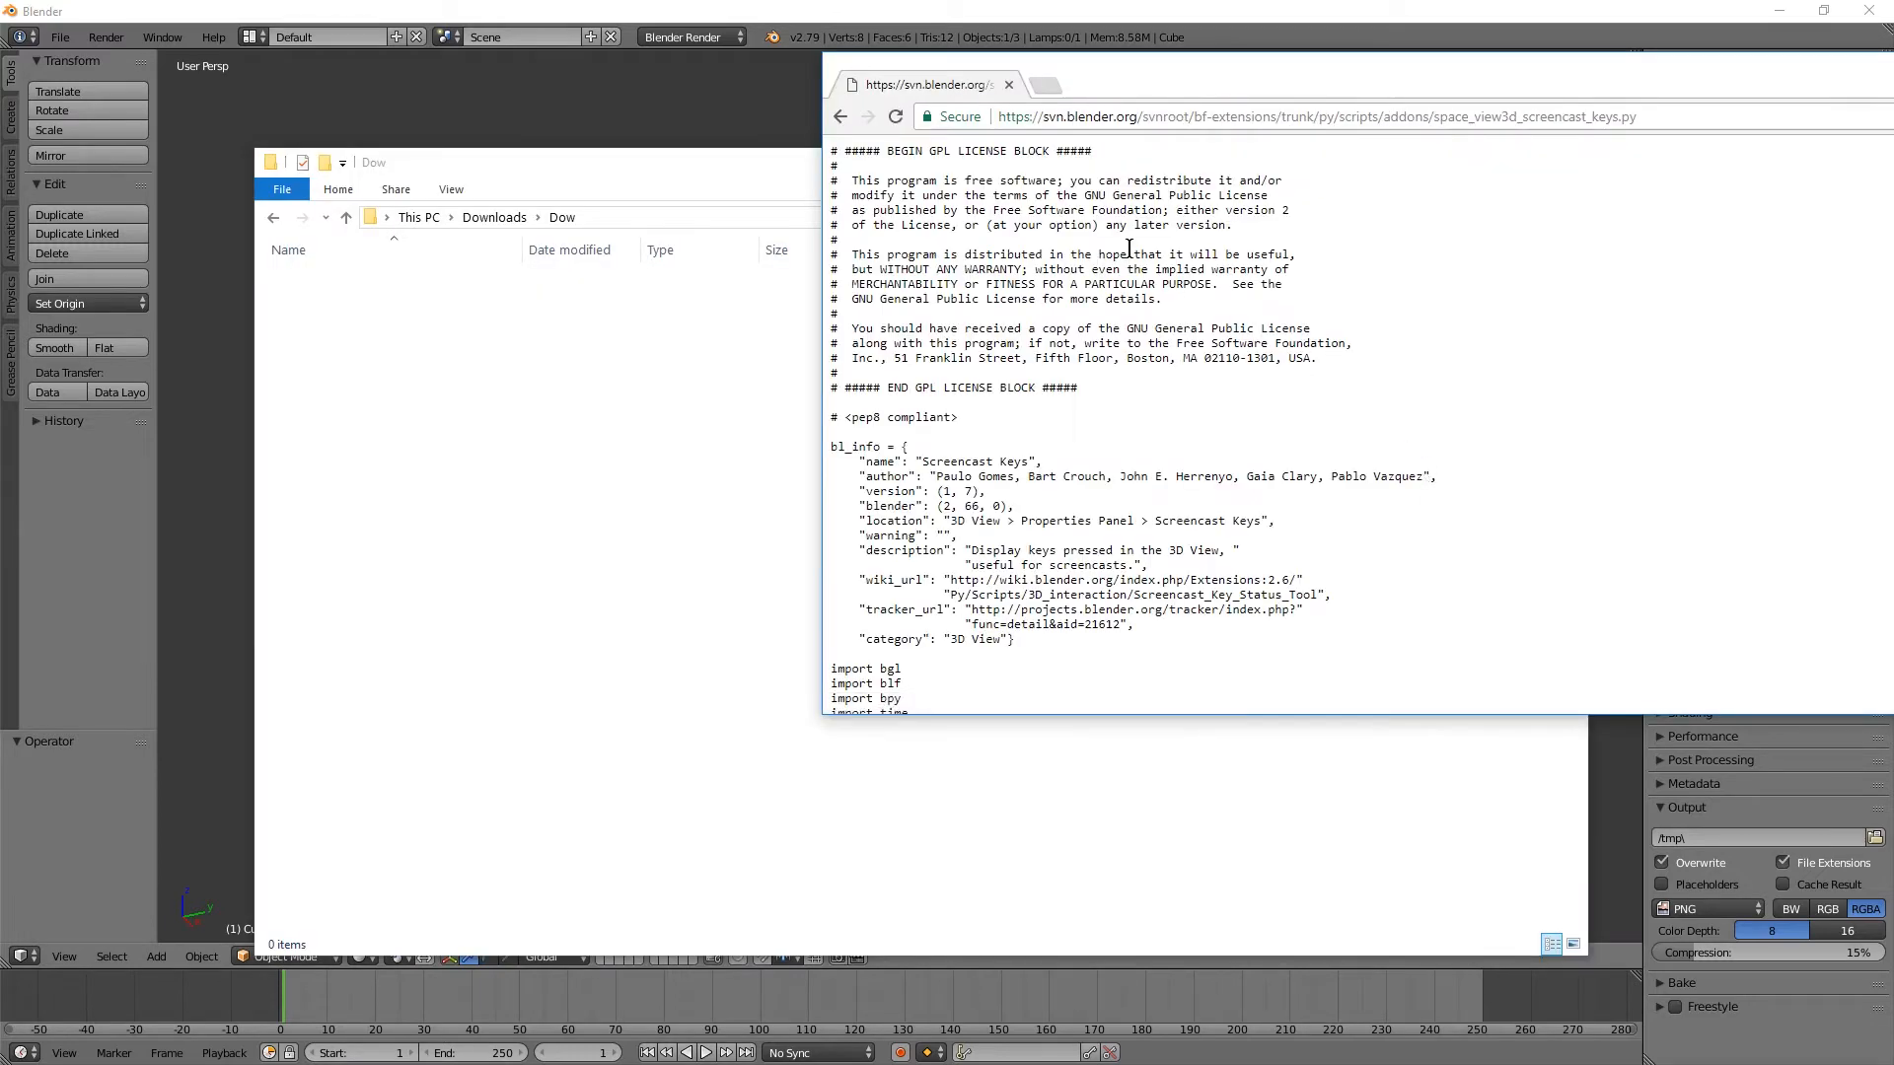
{"action": "key", "text": "ctrl+s"}
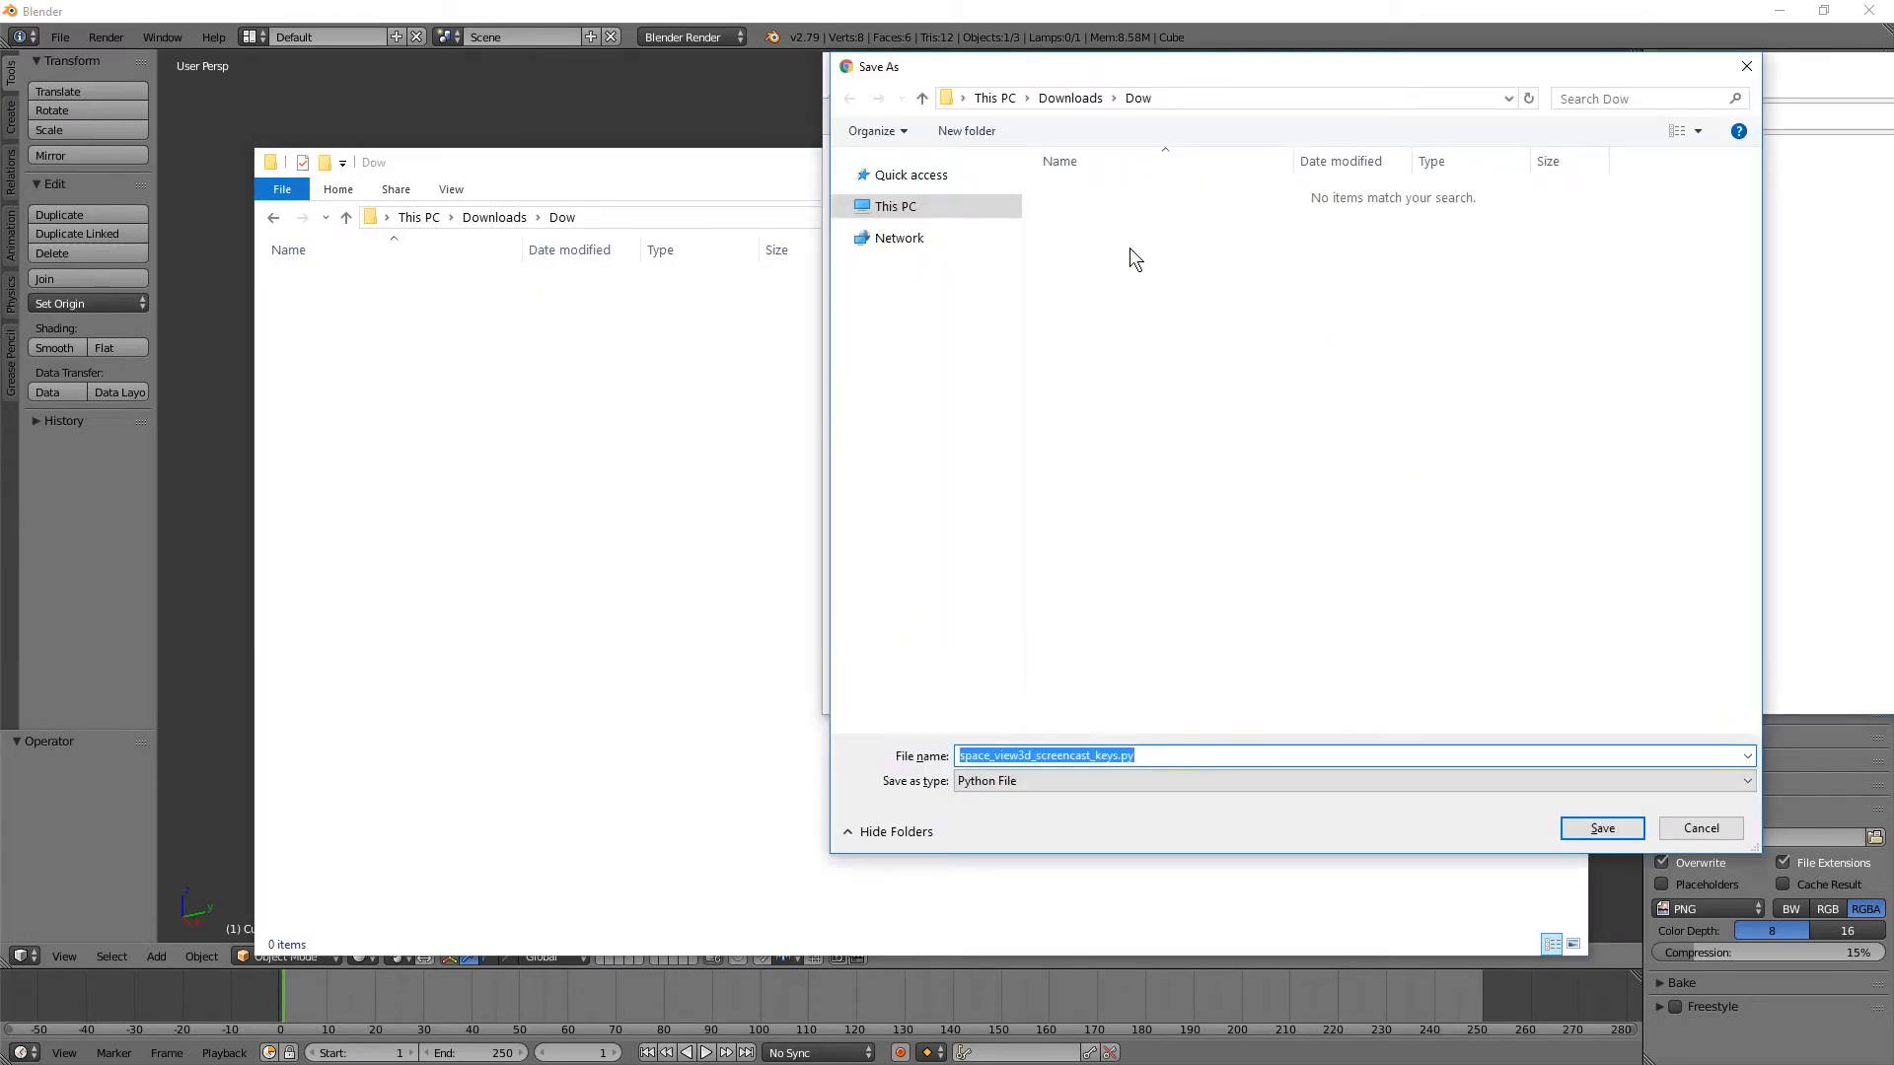
{"action": "key", "text": "Return"}
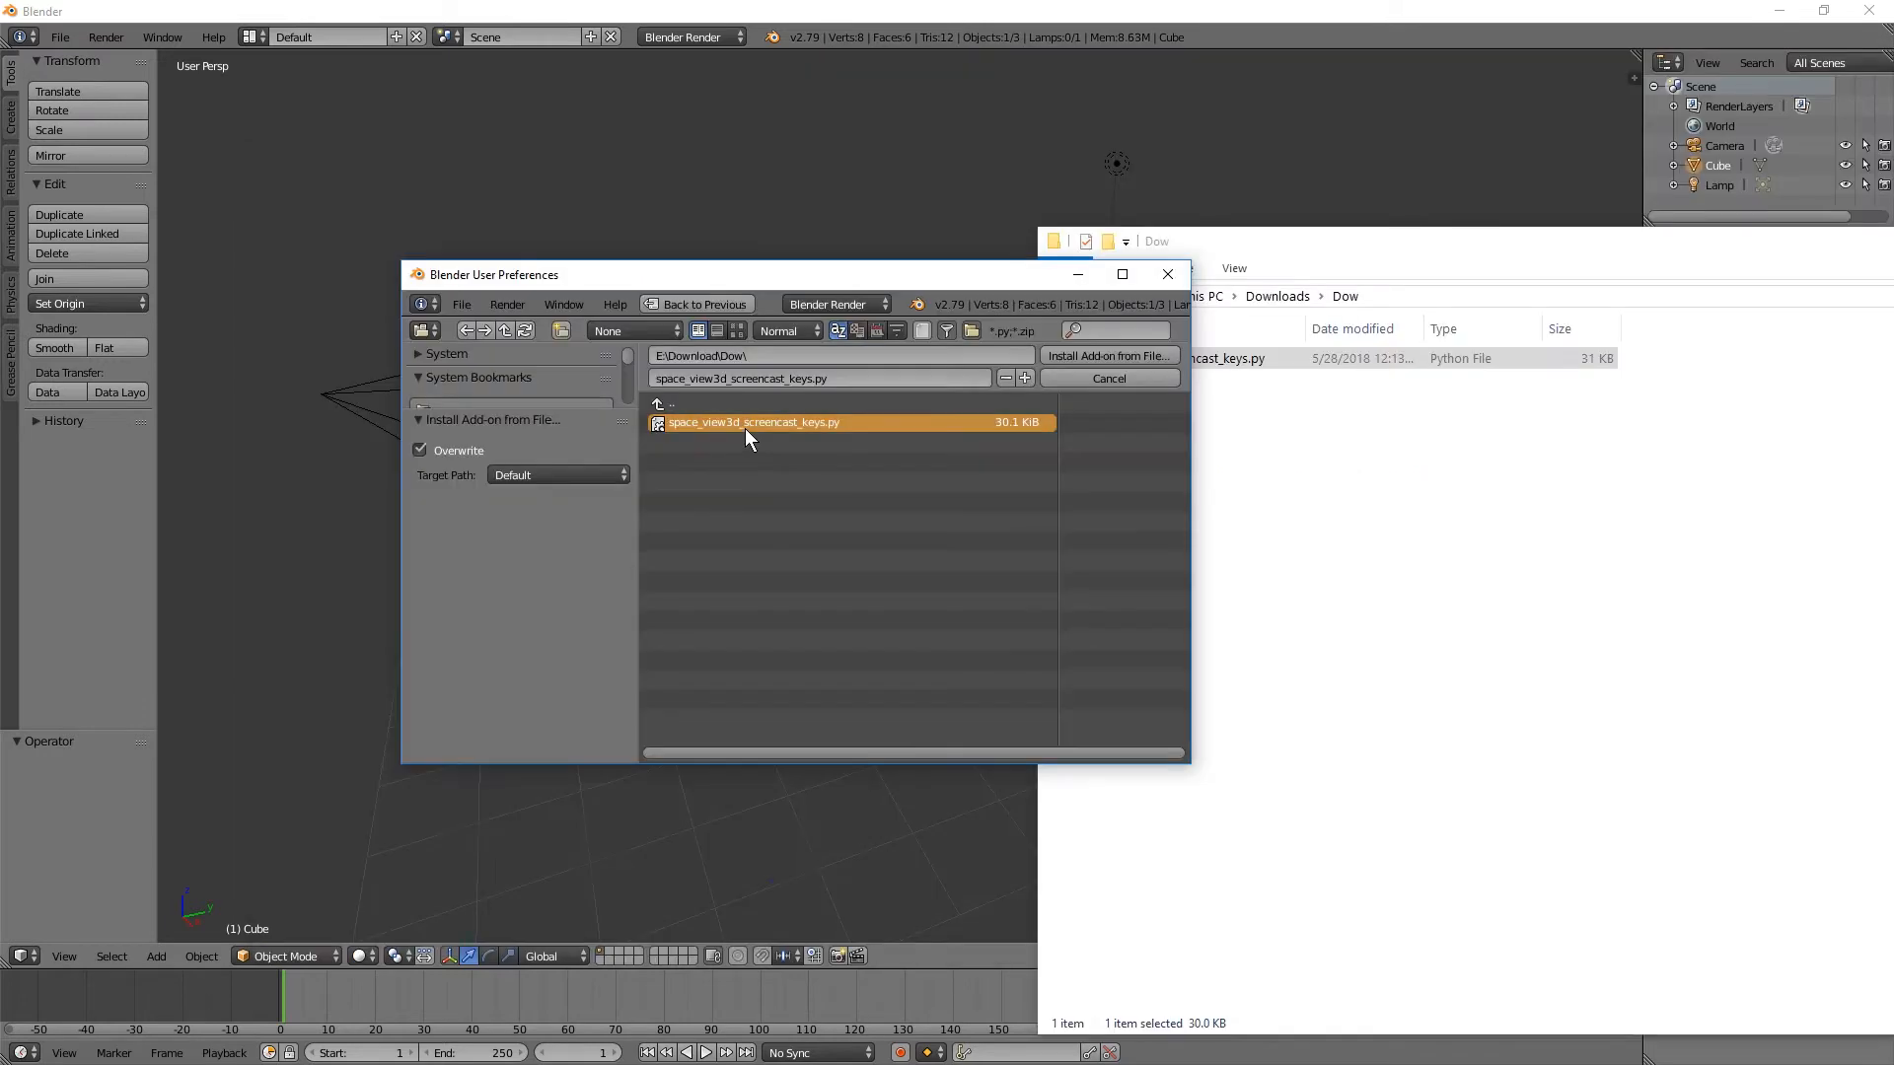
- Install the add-on from space_view3d_screencast_keys.py, enable 3D View: Screencast Keys and close the preferences
{"action": "double_click", "coordinate": [743, 428]}
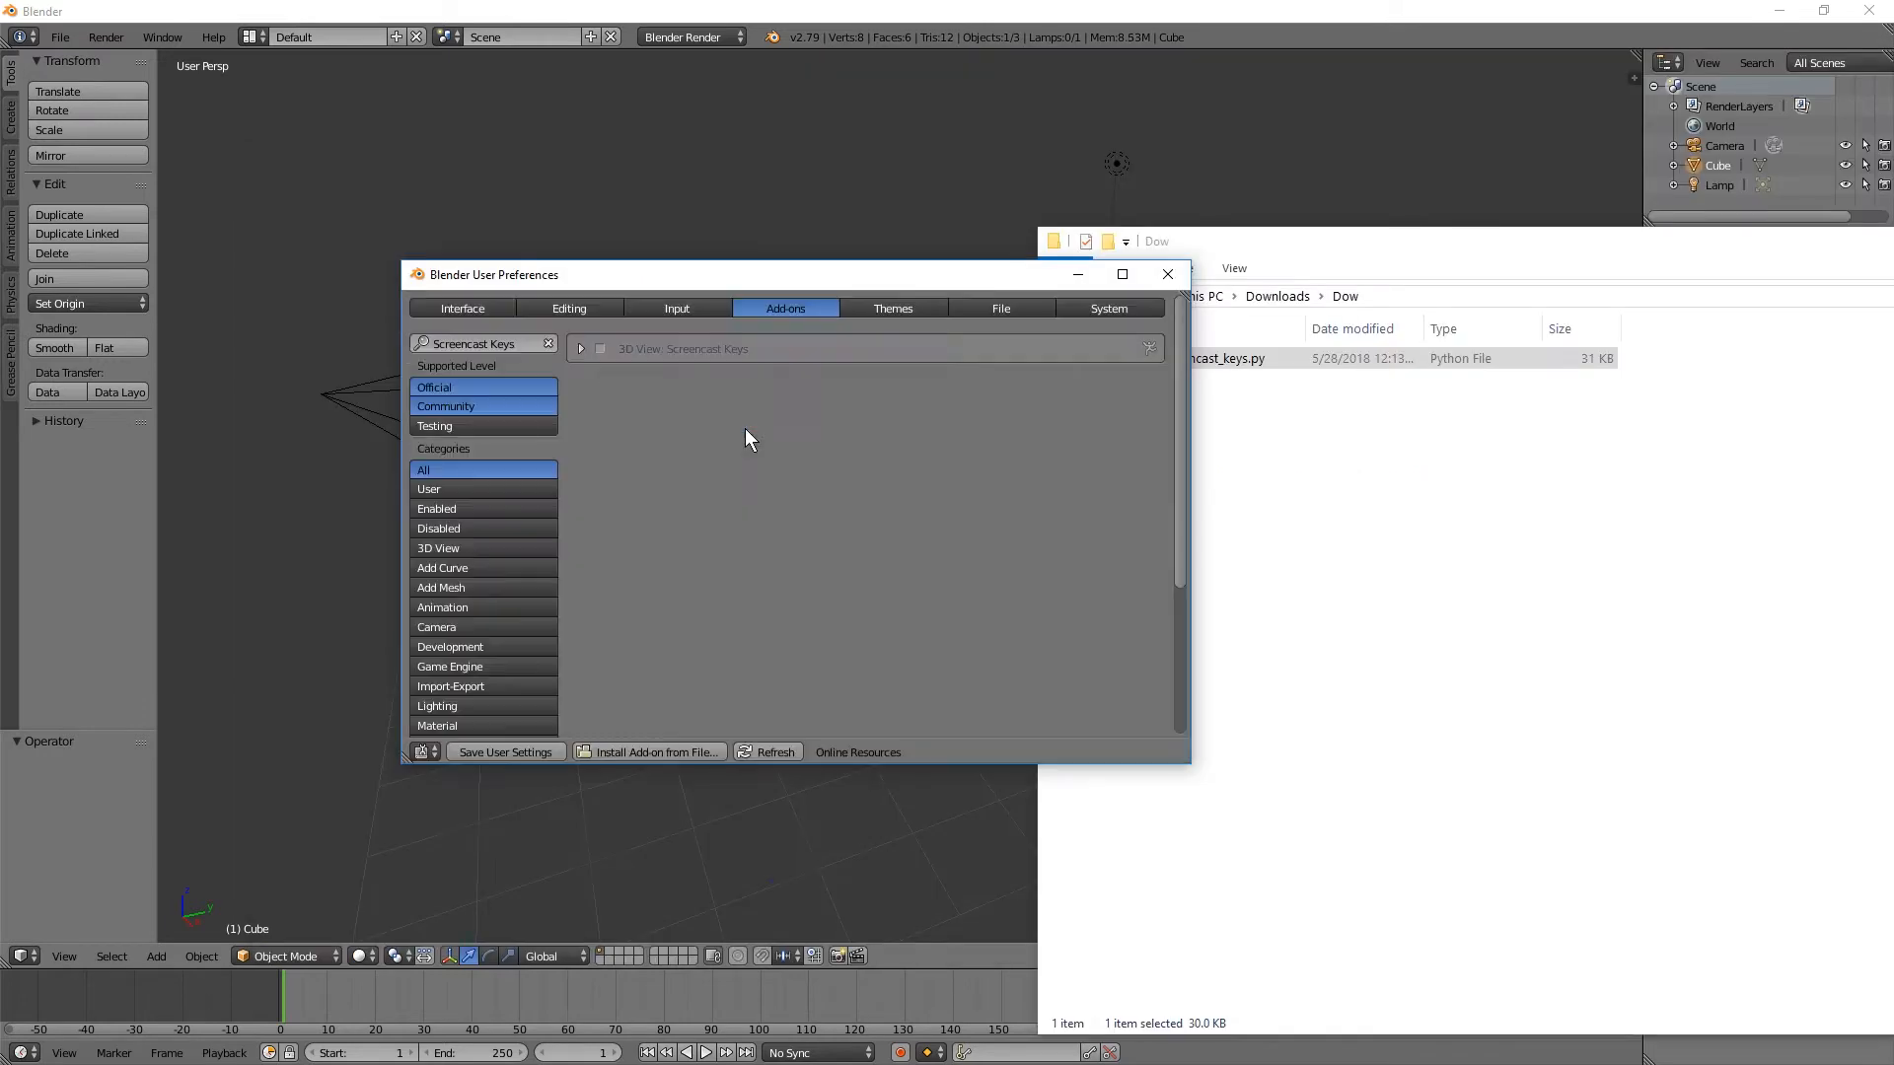
{"action": "left_click", "coordinate": [599, 349]}
{"action": "left_click", "coordinate": [1168, 274]}
{"action": "left_click", "coordinate": [1053, 241]}
{"action": "left_click", "coordinate": [1091, 389]}
- Deselect all objects and start the Screencast Keys display from the 3D view's properties sidebar
{"action": "key", "text": "a"}
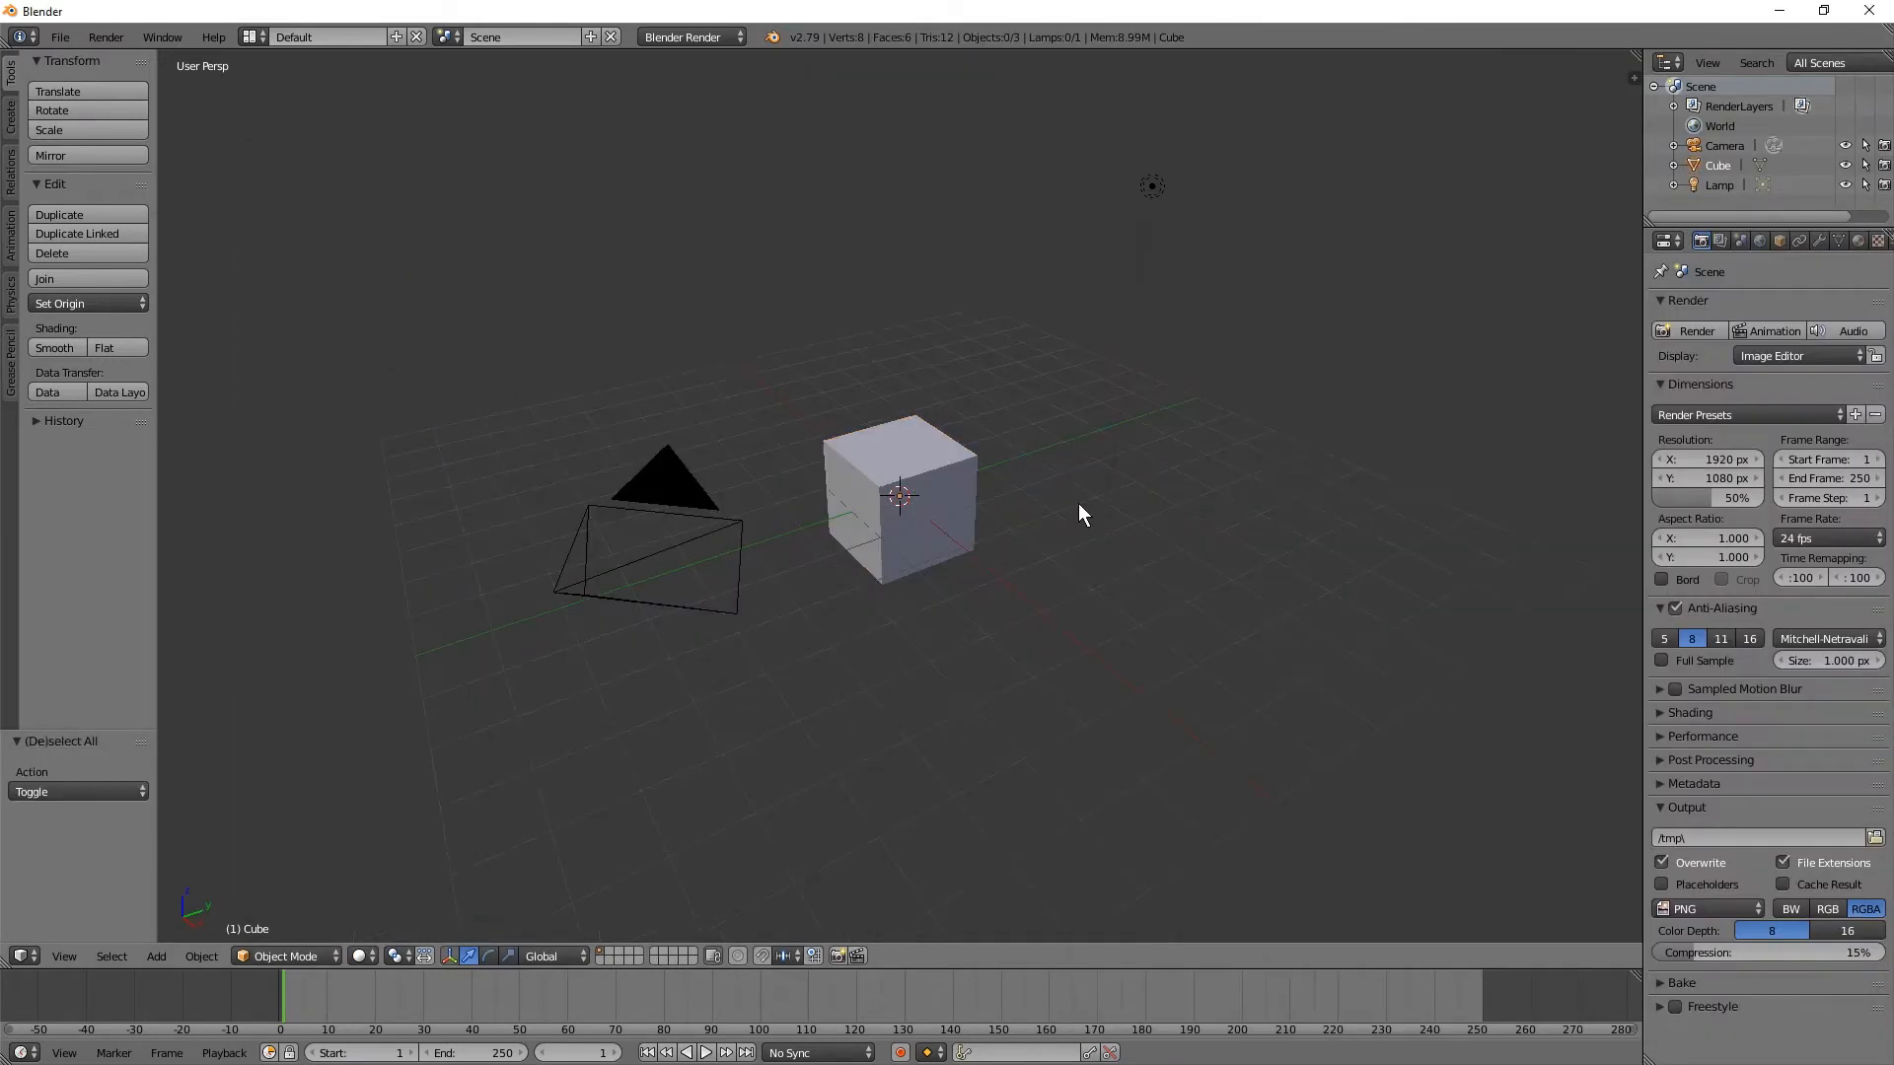
{"action": "key", "text": "n"}
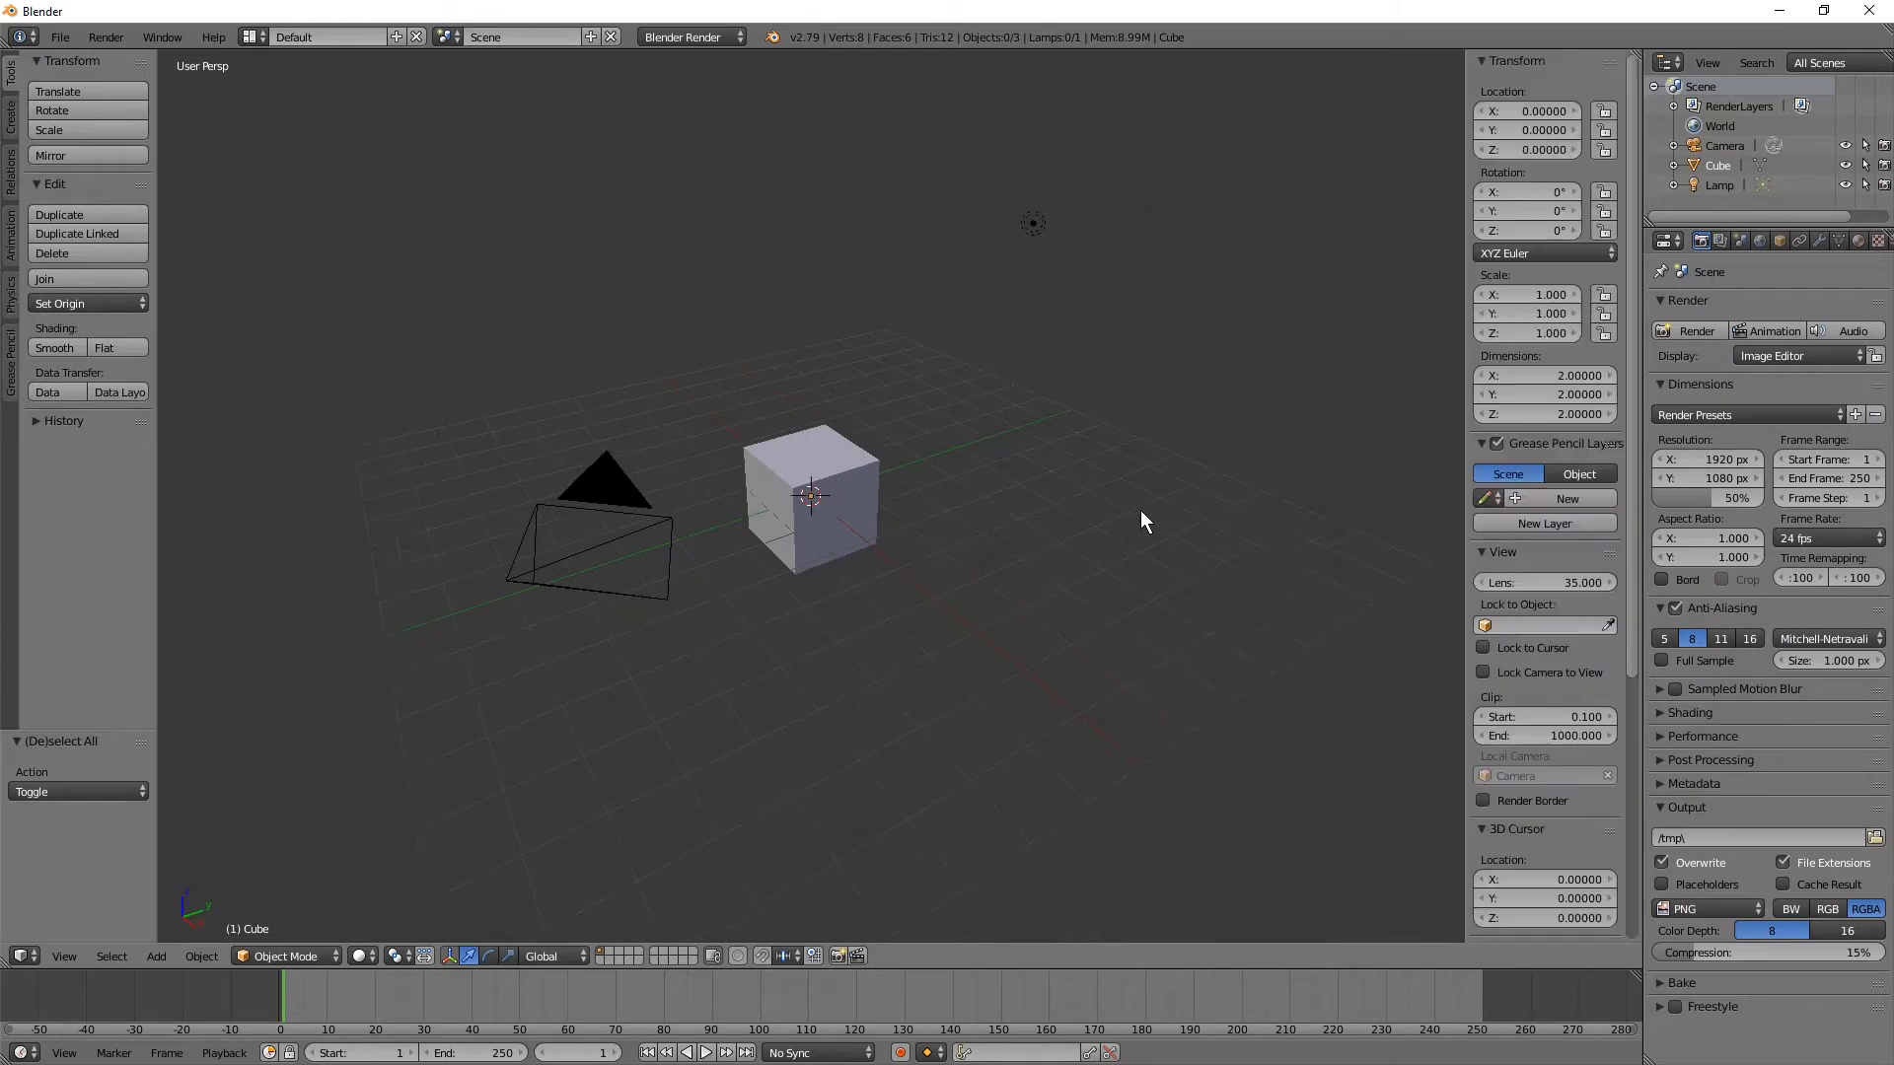
{"action": "scroll", "coordinate": [1567, 577], "scroll_direction": "down", "scroll_amount": 8}
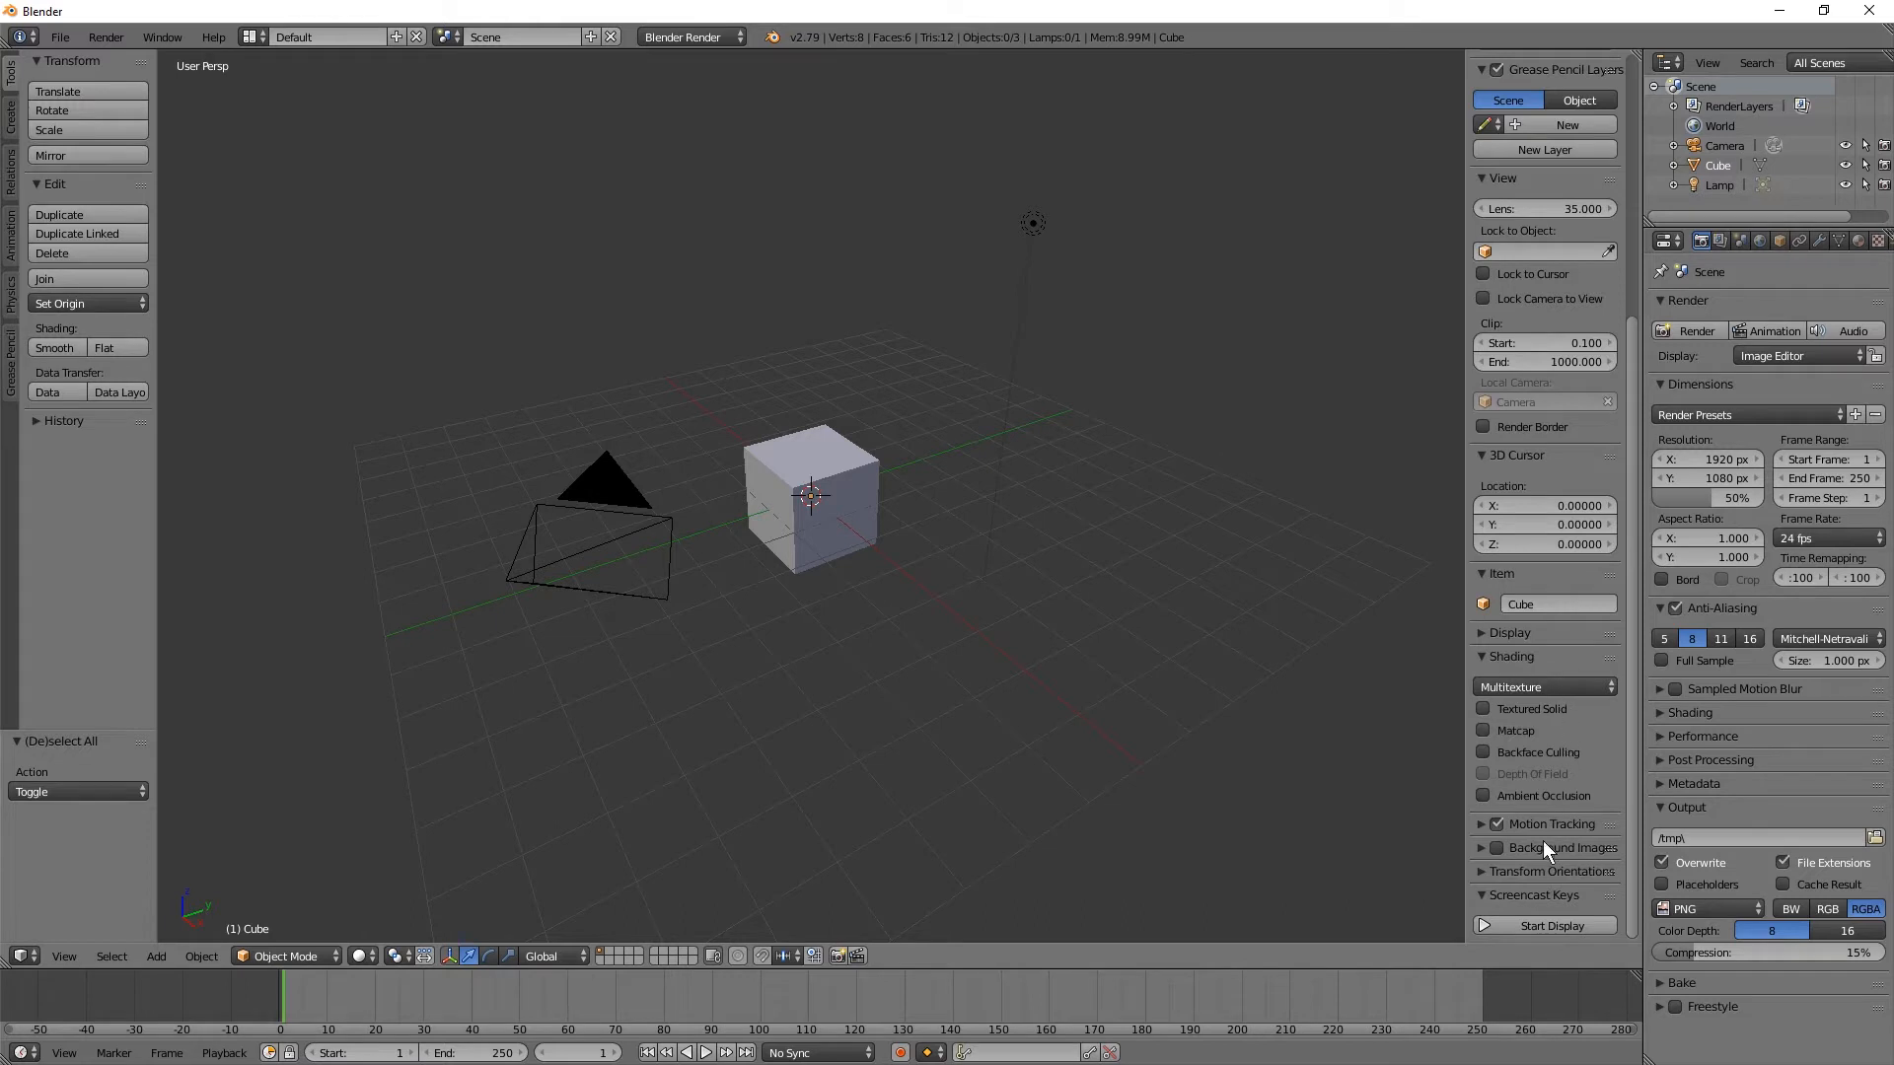
{"action": "left_click", "coordinate": [1530, 926]}
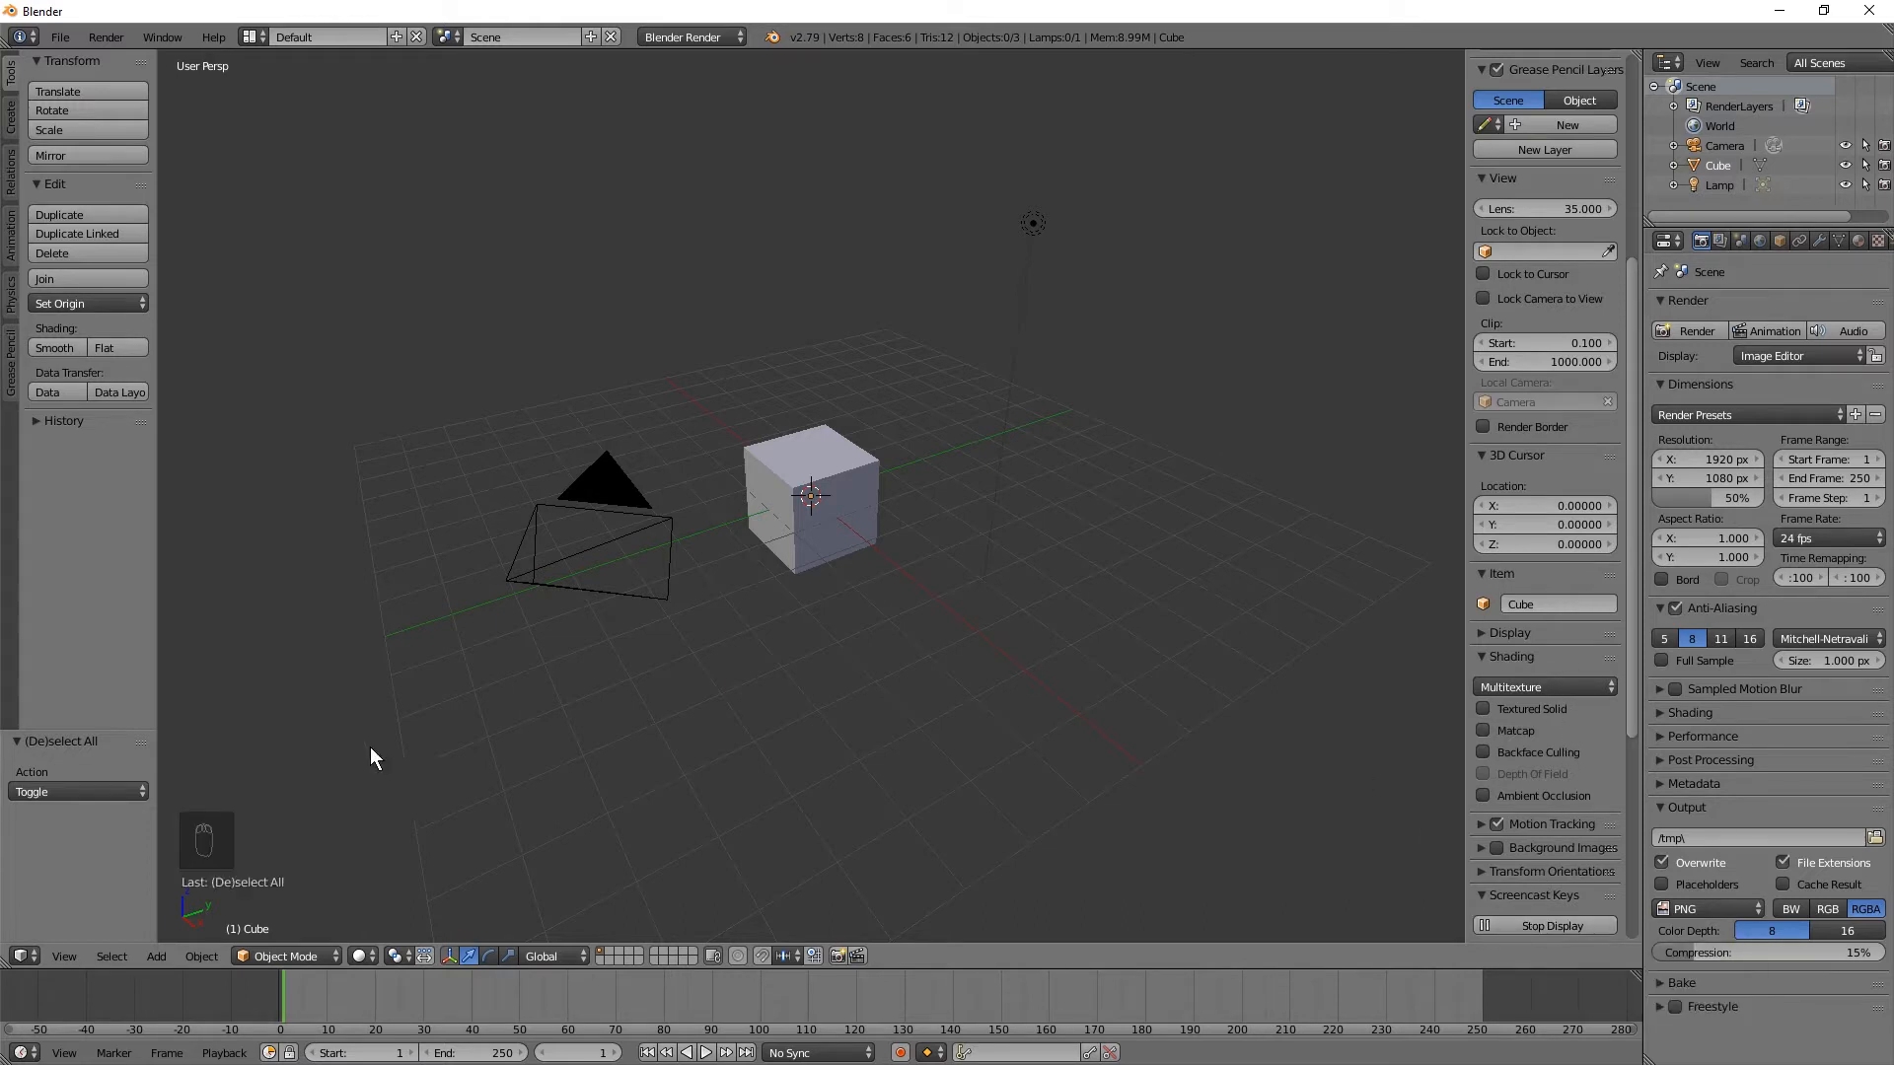
- Orbit around the cube and switch the viewport to the camera view
{"action": "middle_click_drag", "start_coordinate": [418, 779], "coordinate": [619, 578]}
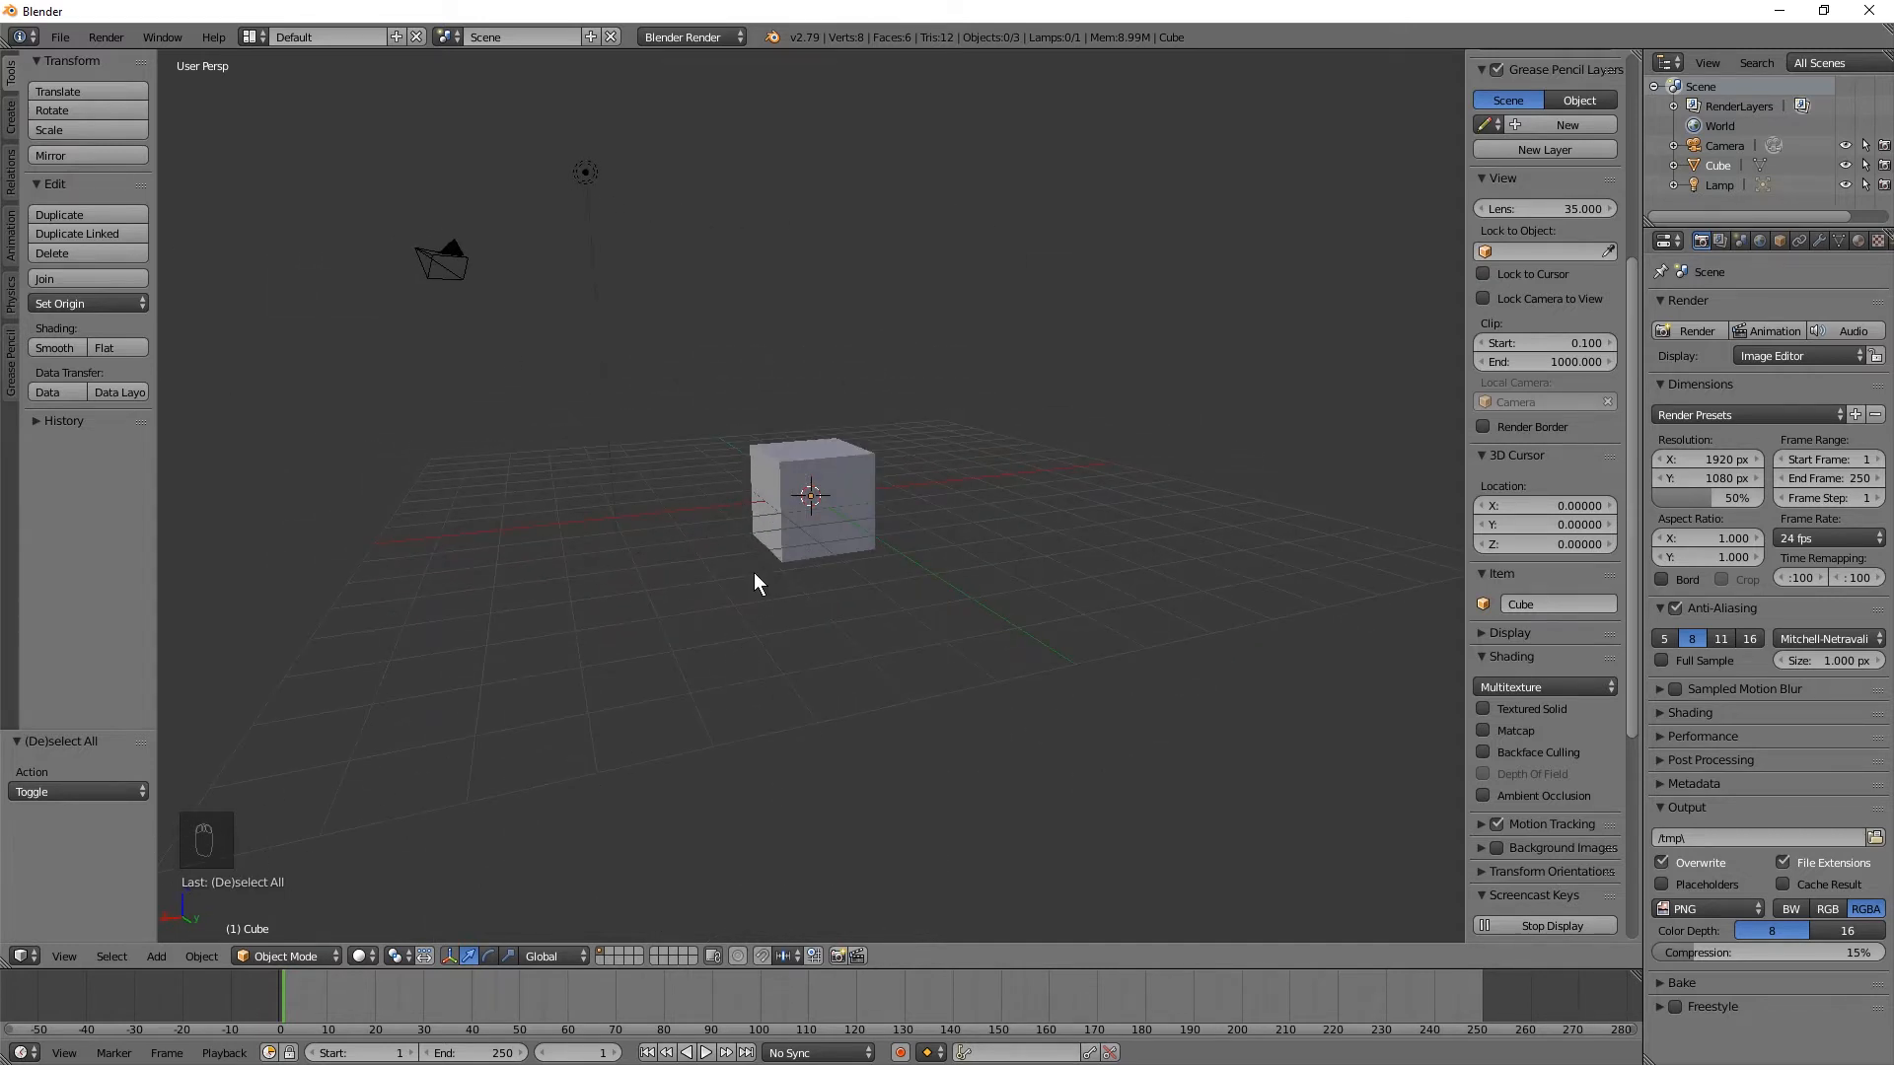
{"action": "key", "text": "1"}
{"action": "key", "text": "KP_0"}
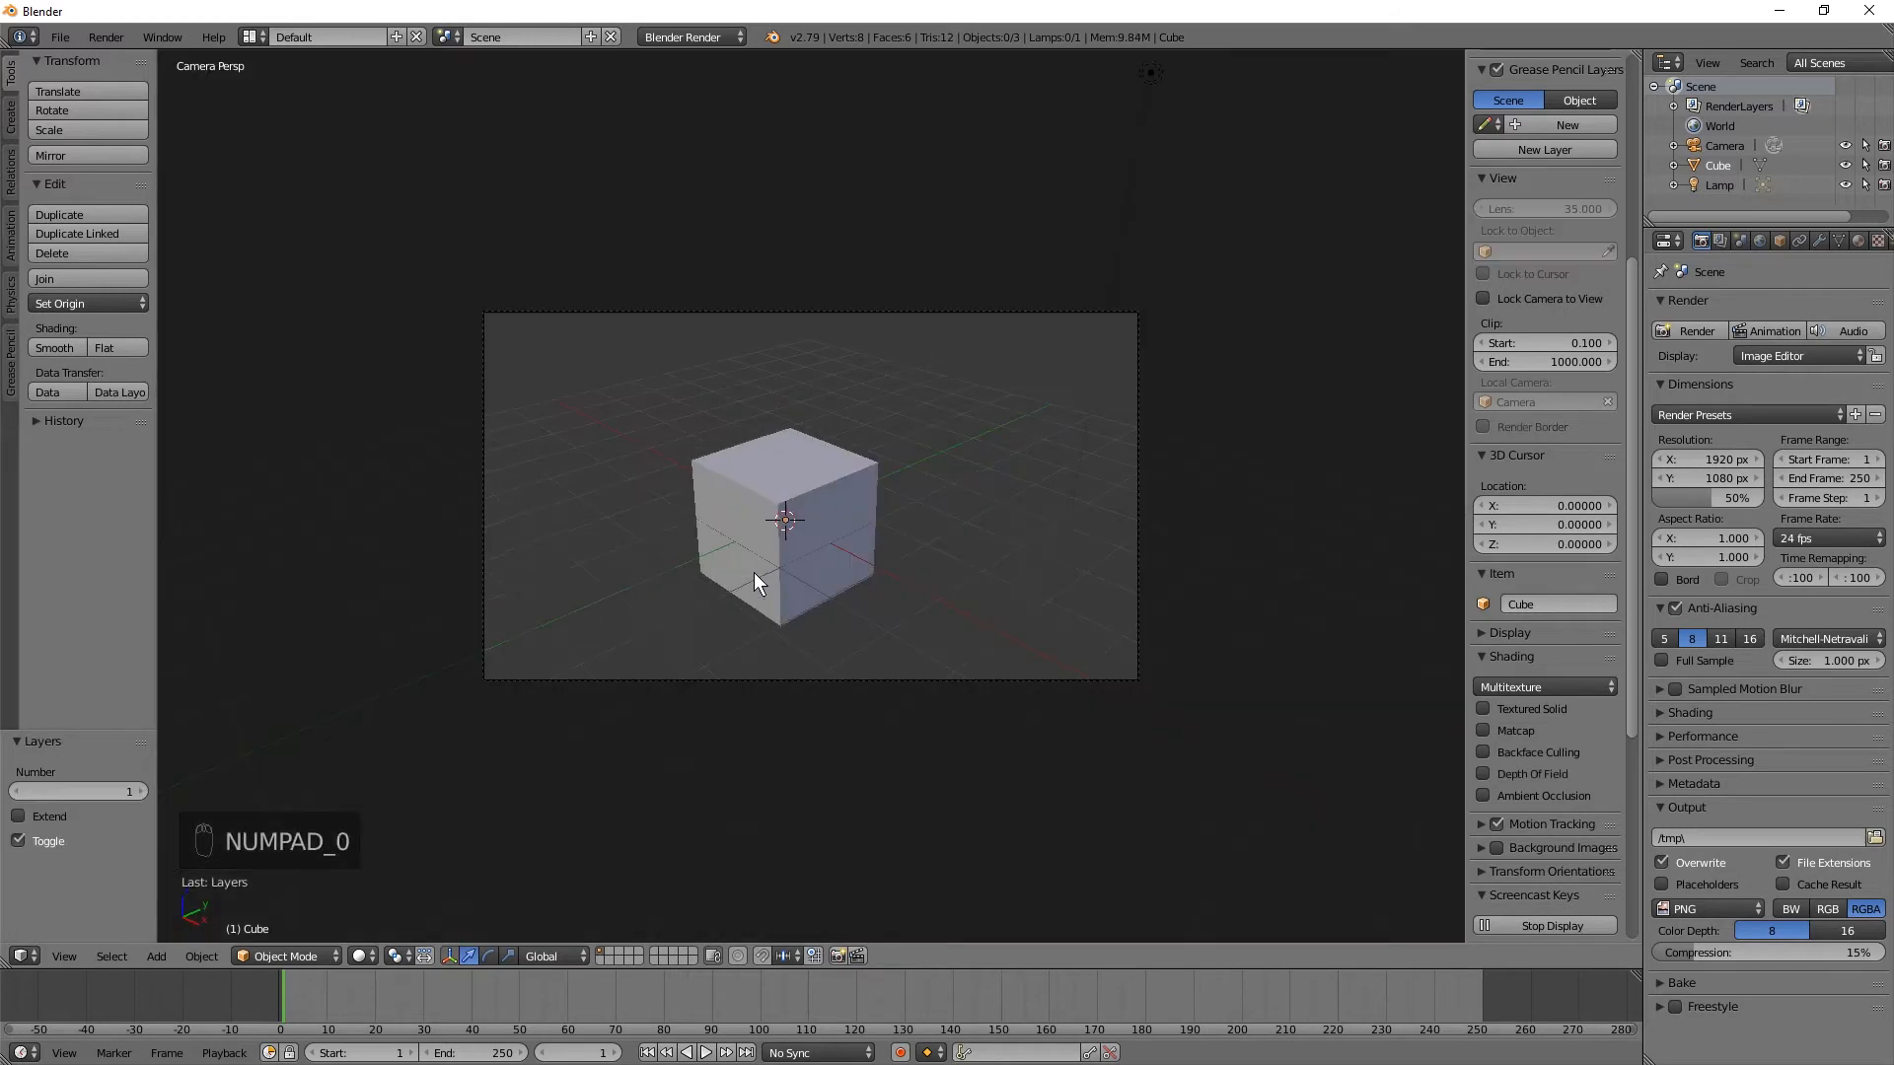
- Turn on Emulate Numpad in the input preferences and close the User Preferences
{"action": "key", "text": "ctrl+alt+u"}
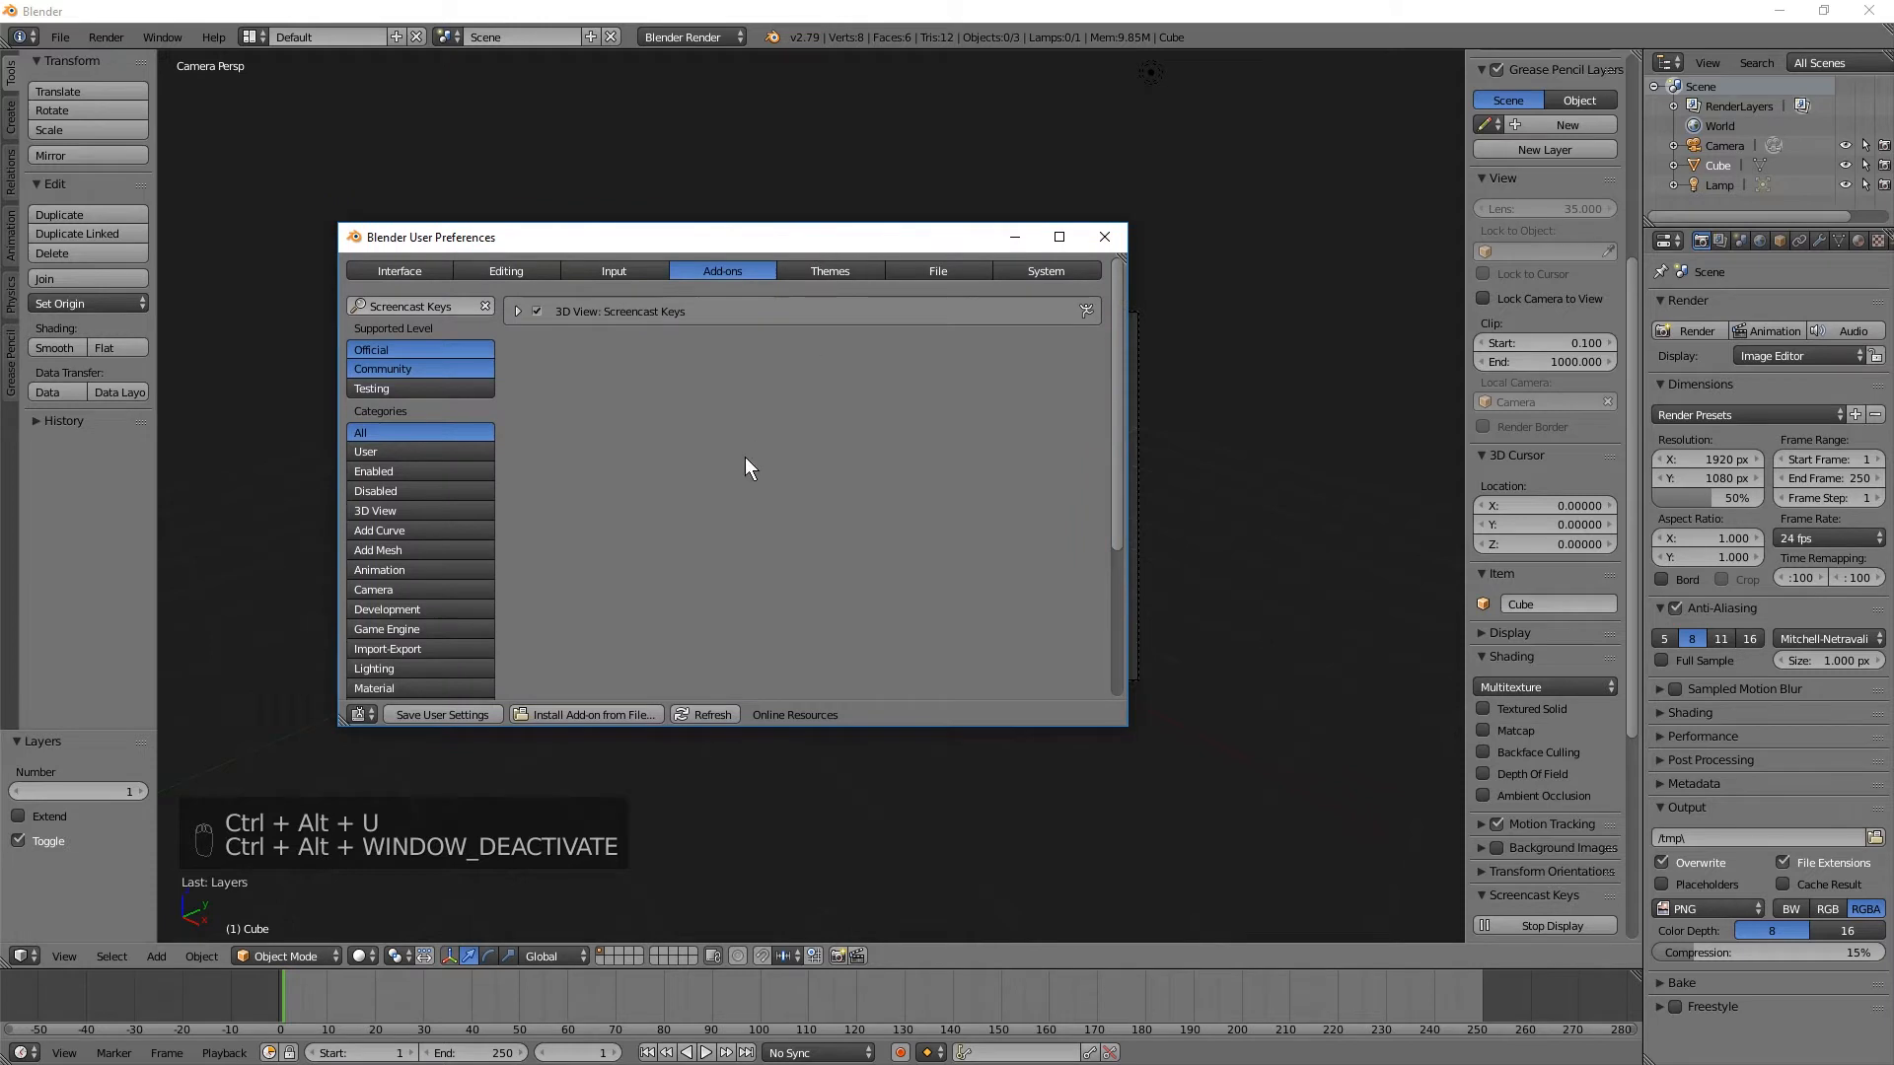
{"action": "left_click", "coordinate": [627, 271]}
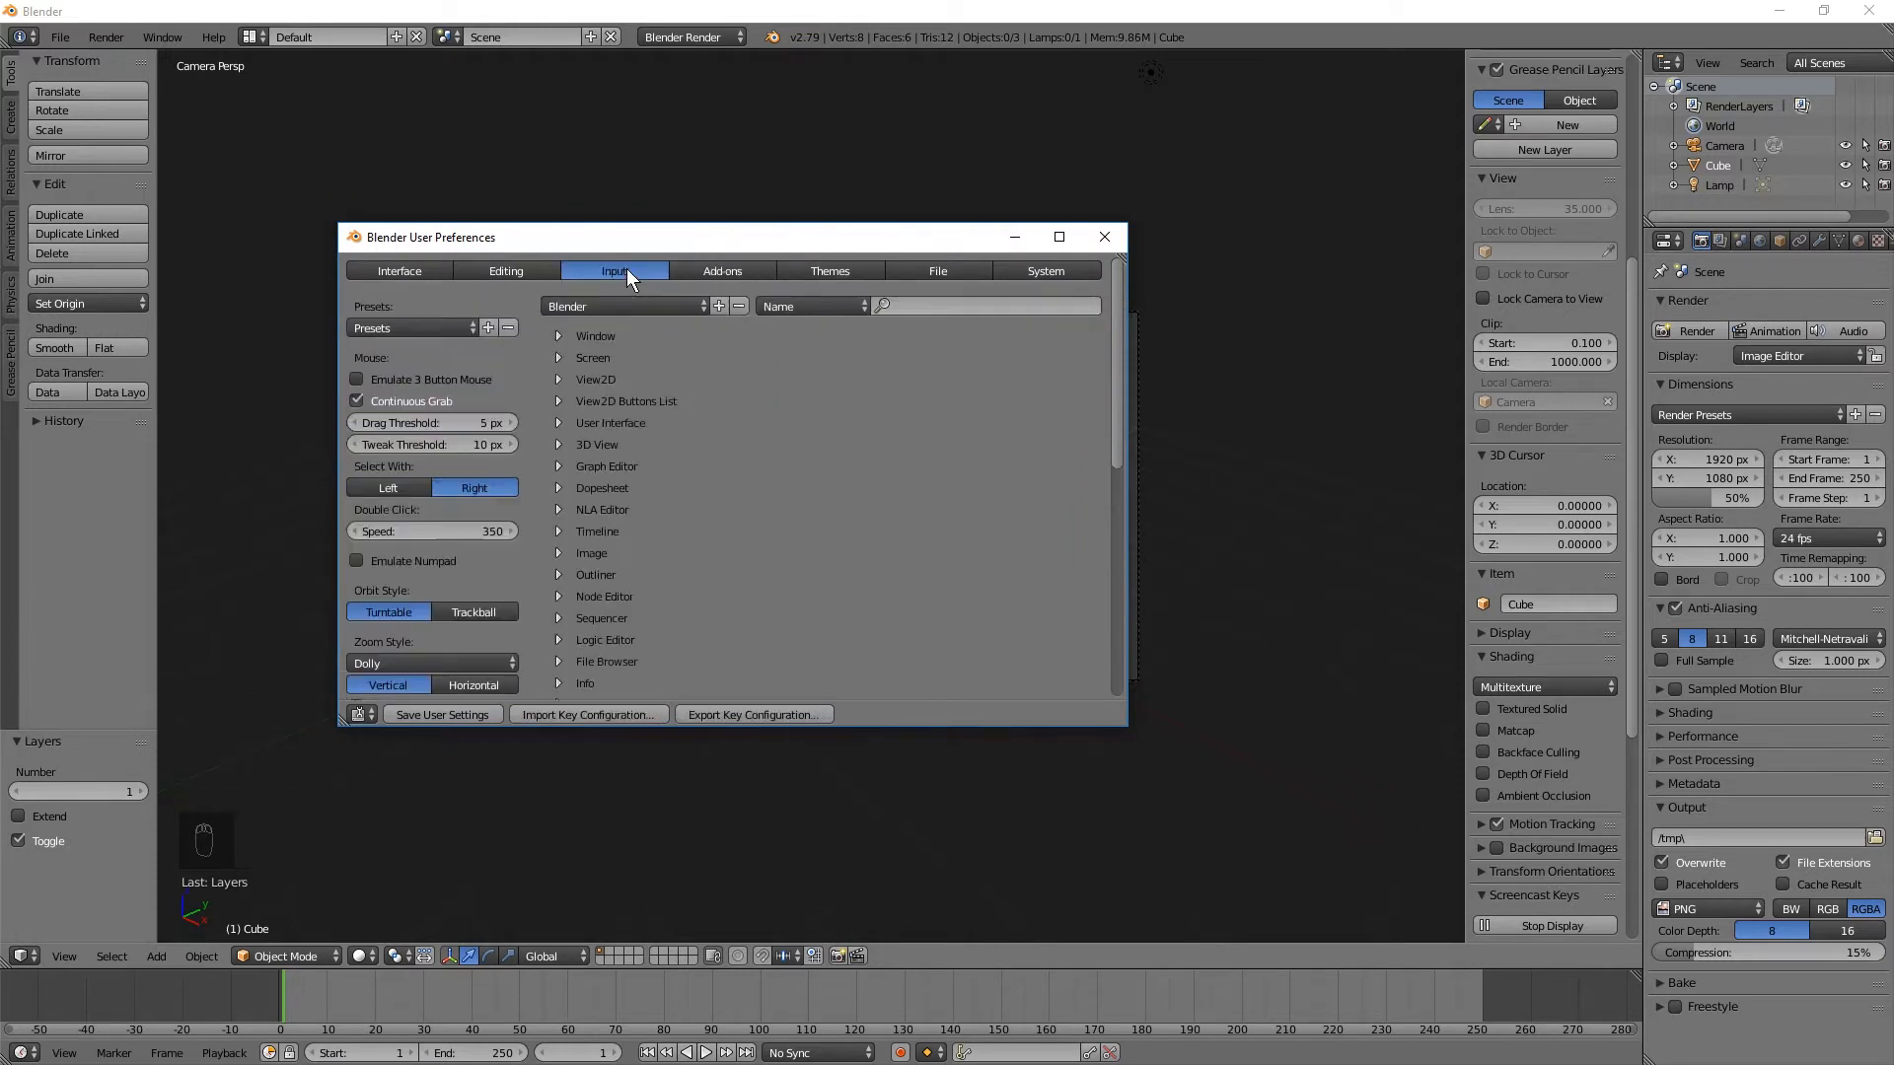
{"action": "left_click", "coordinate": [353, 558]}
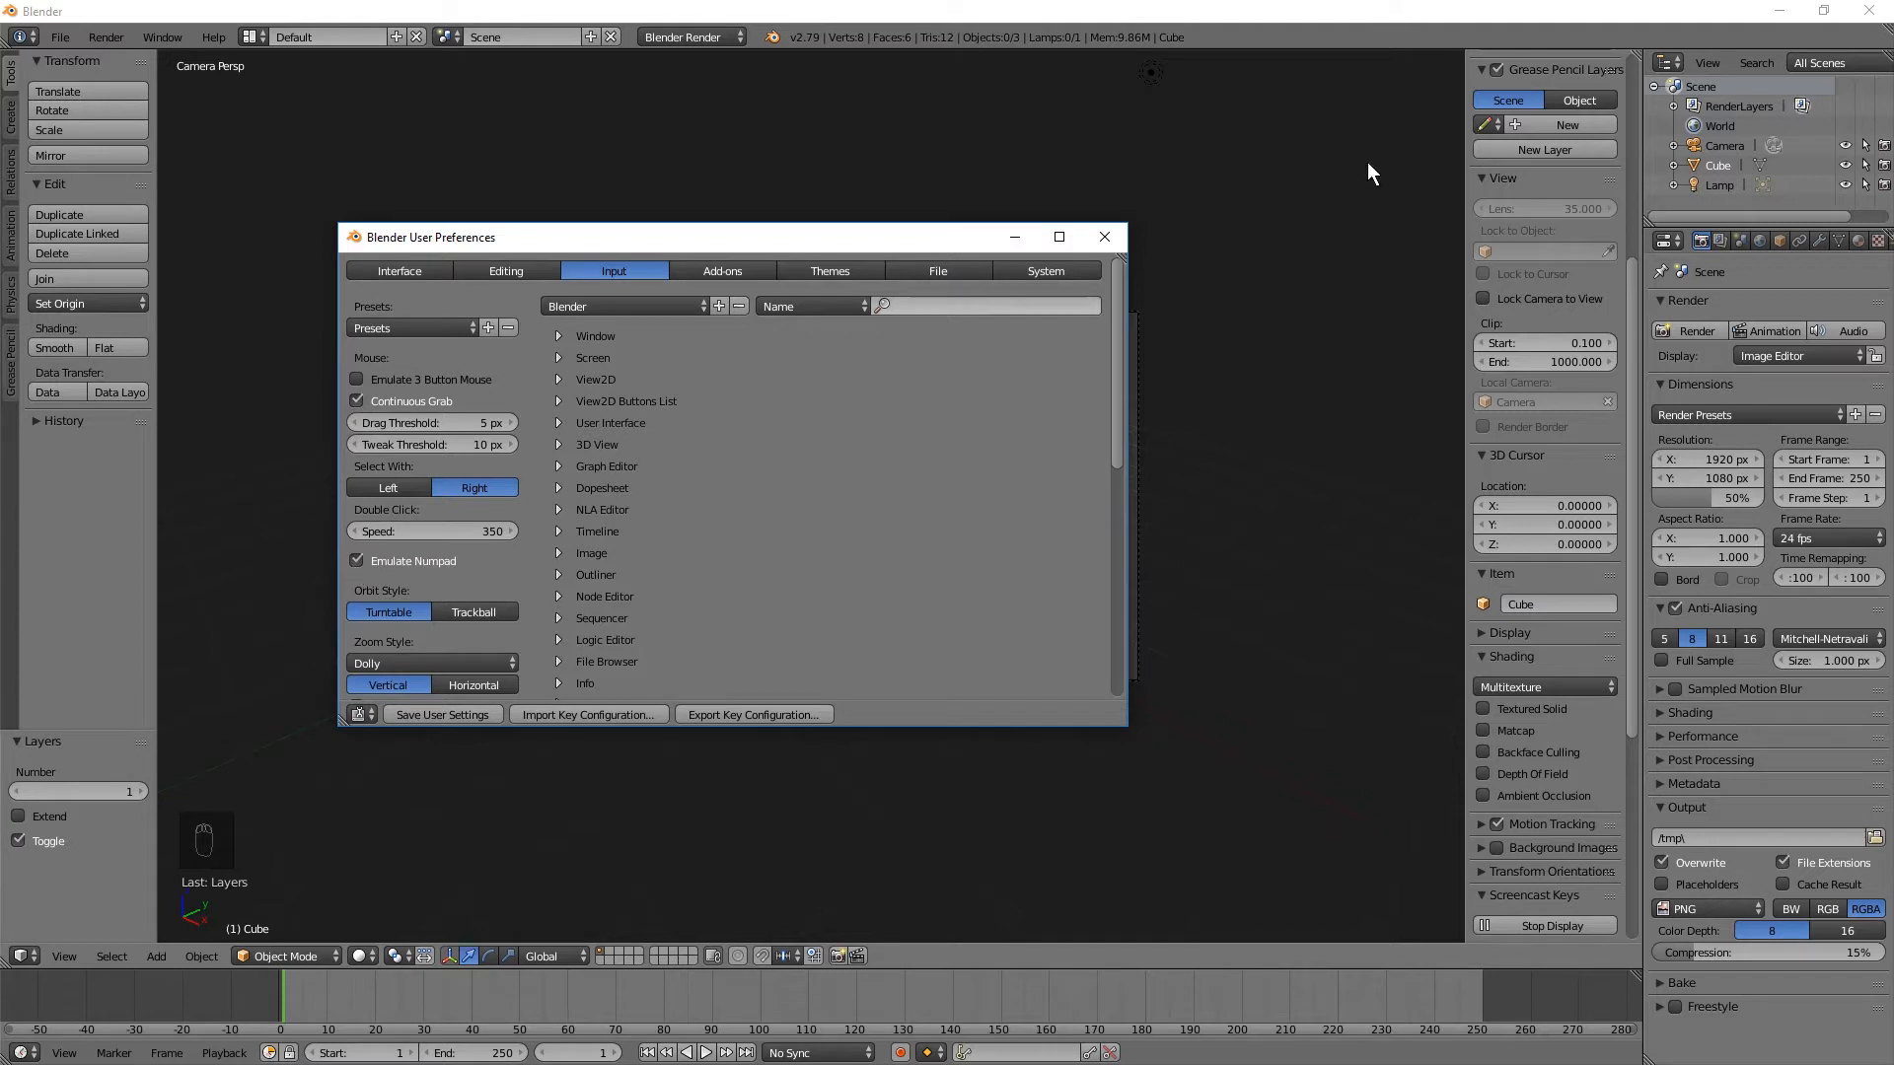
{"action": "left_click", "coordinate": [1113, 237]}
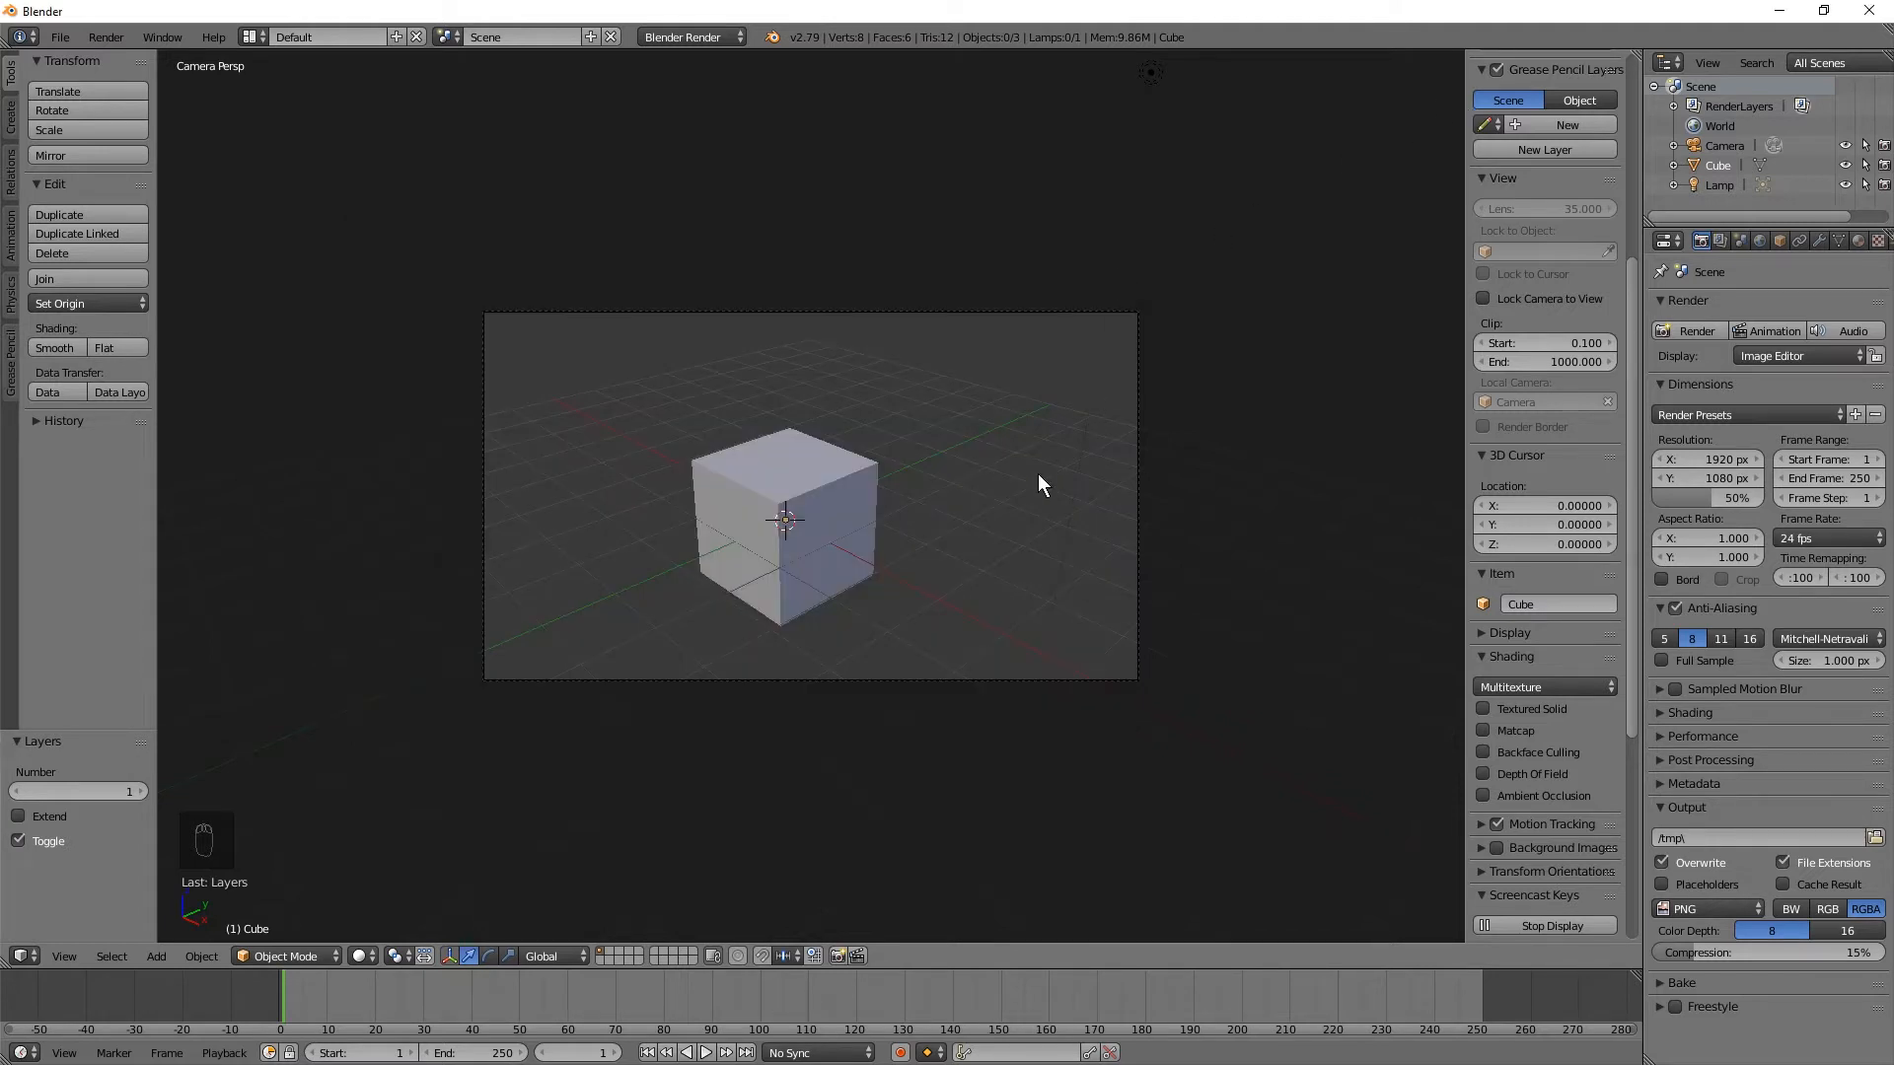
- In camera view, select the cube and move it to the frame's upper-left corner, about X -3.93, Y -2.29, Z 2.60
{"action": "middle_click_drag", "start_coordinate": [1037, 473], "coordinate": [1102, 454]}
{"action": "key", "text": "0"}
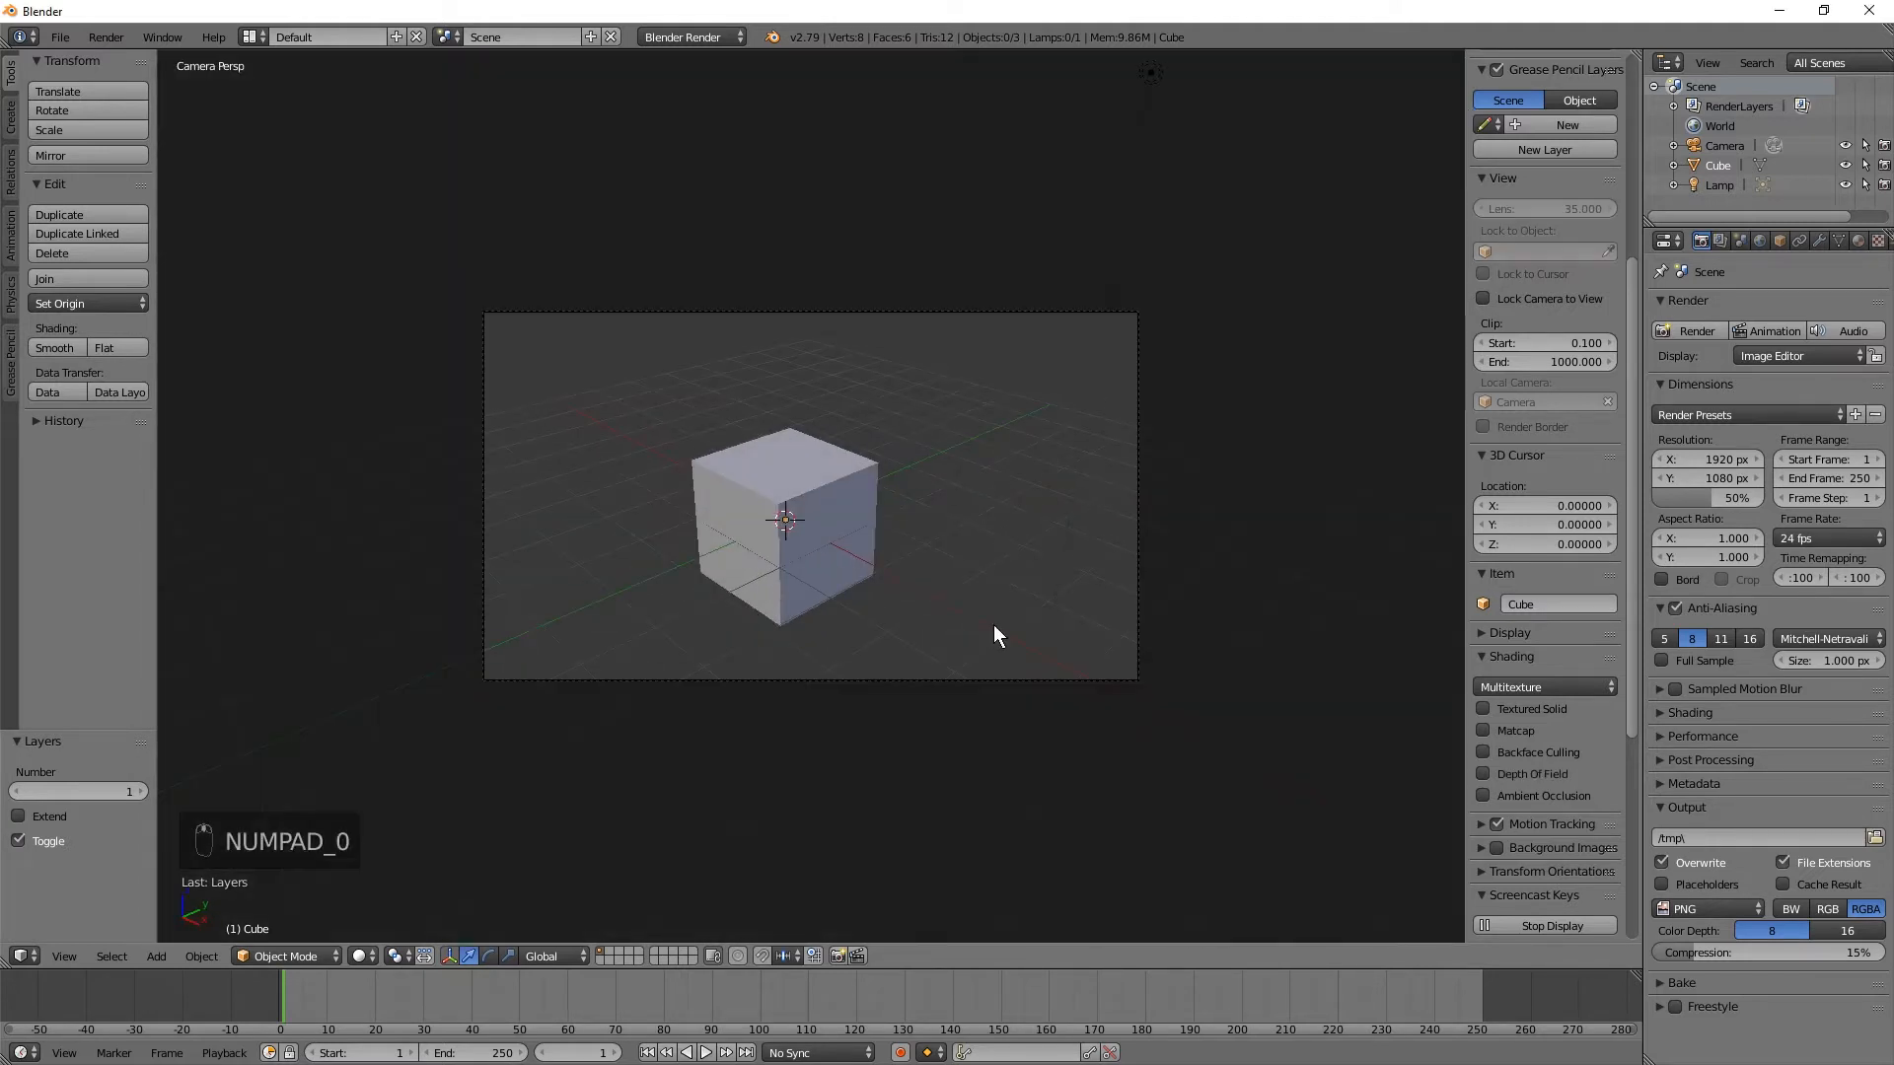
{"action": "right_click", "coordinate": [786, 512]}
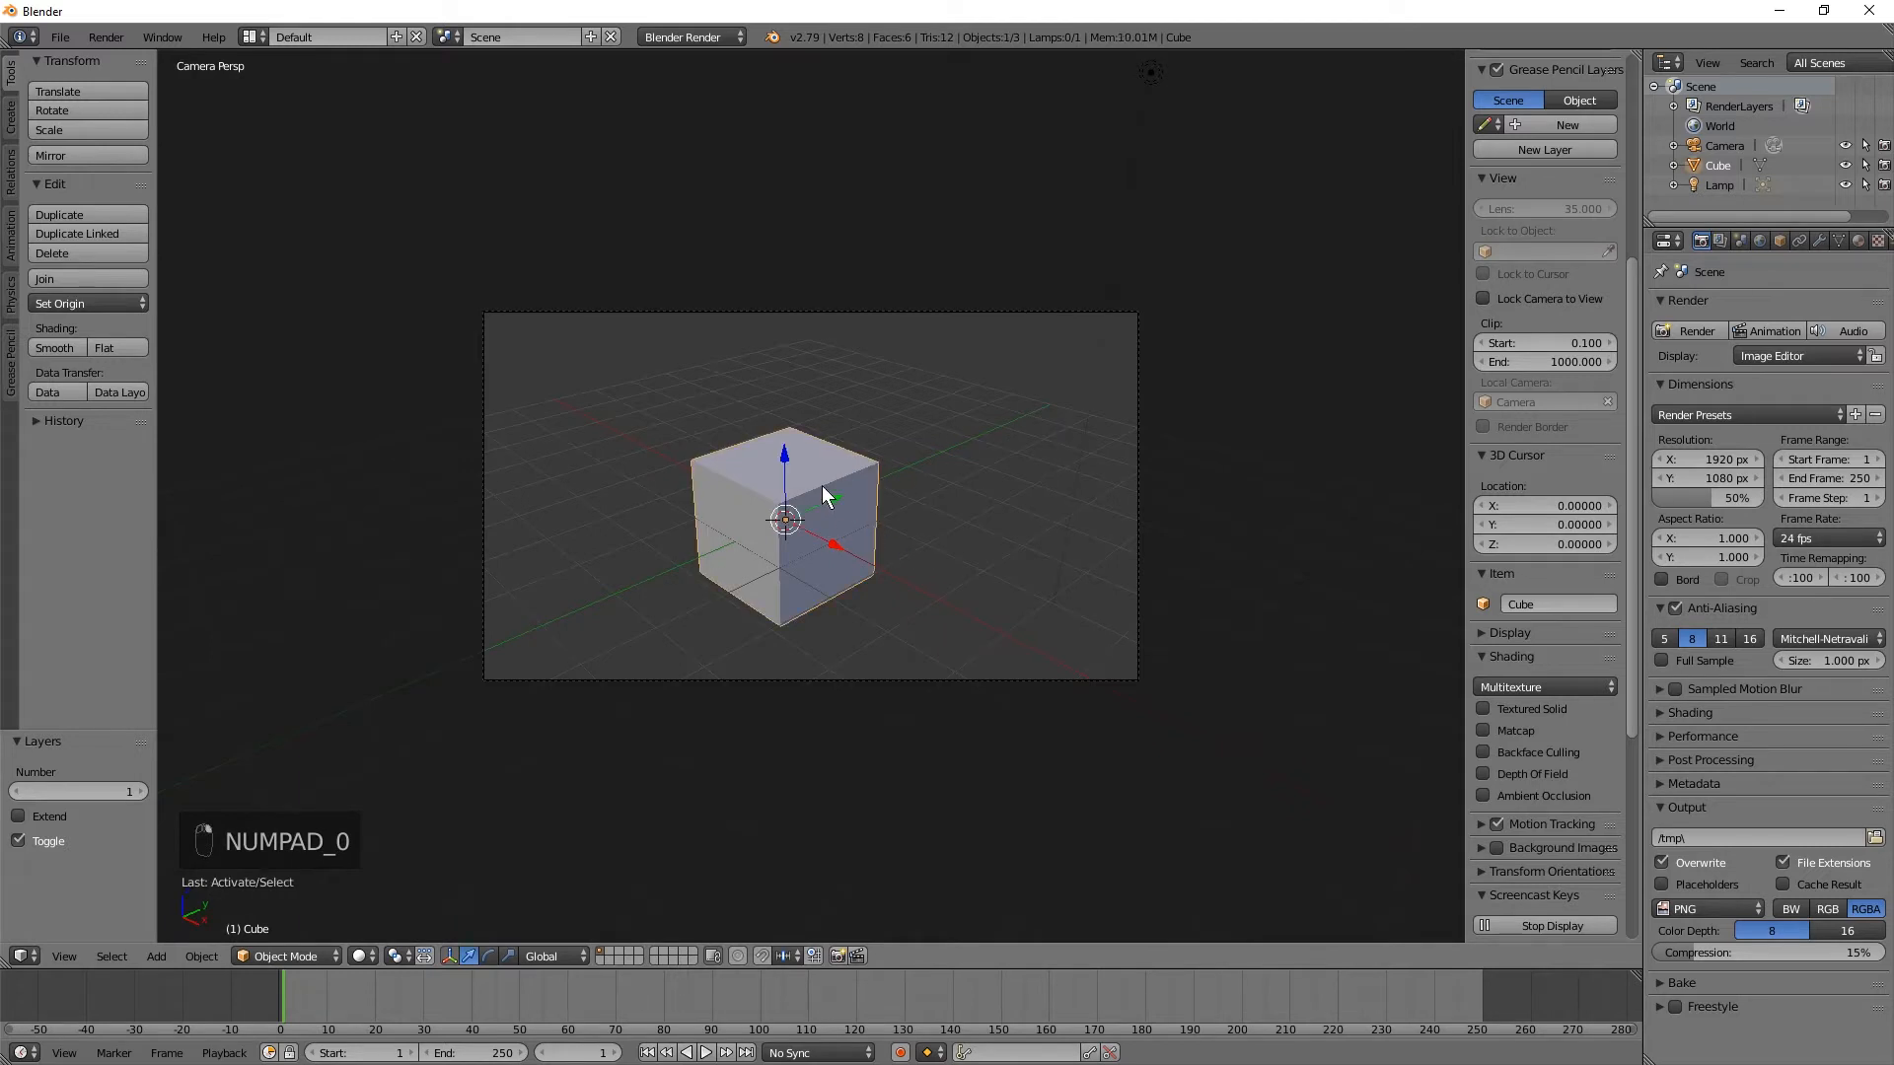
{"action": "key", "text": "g"}
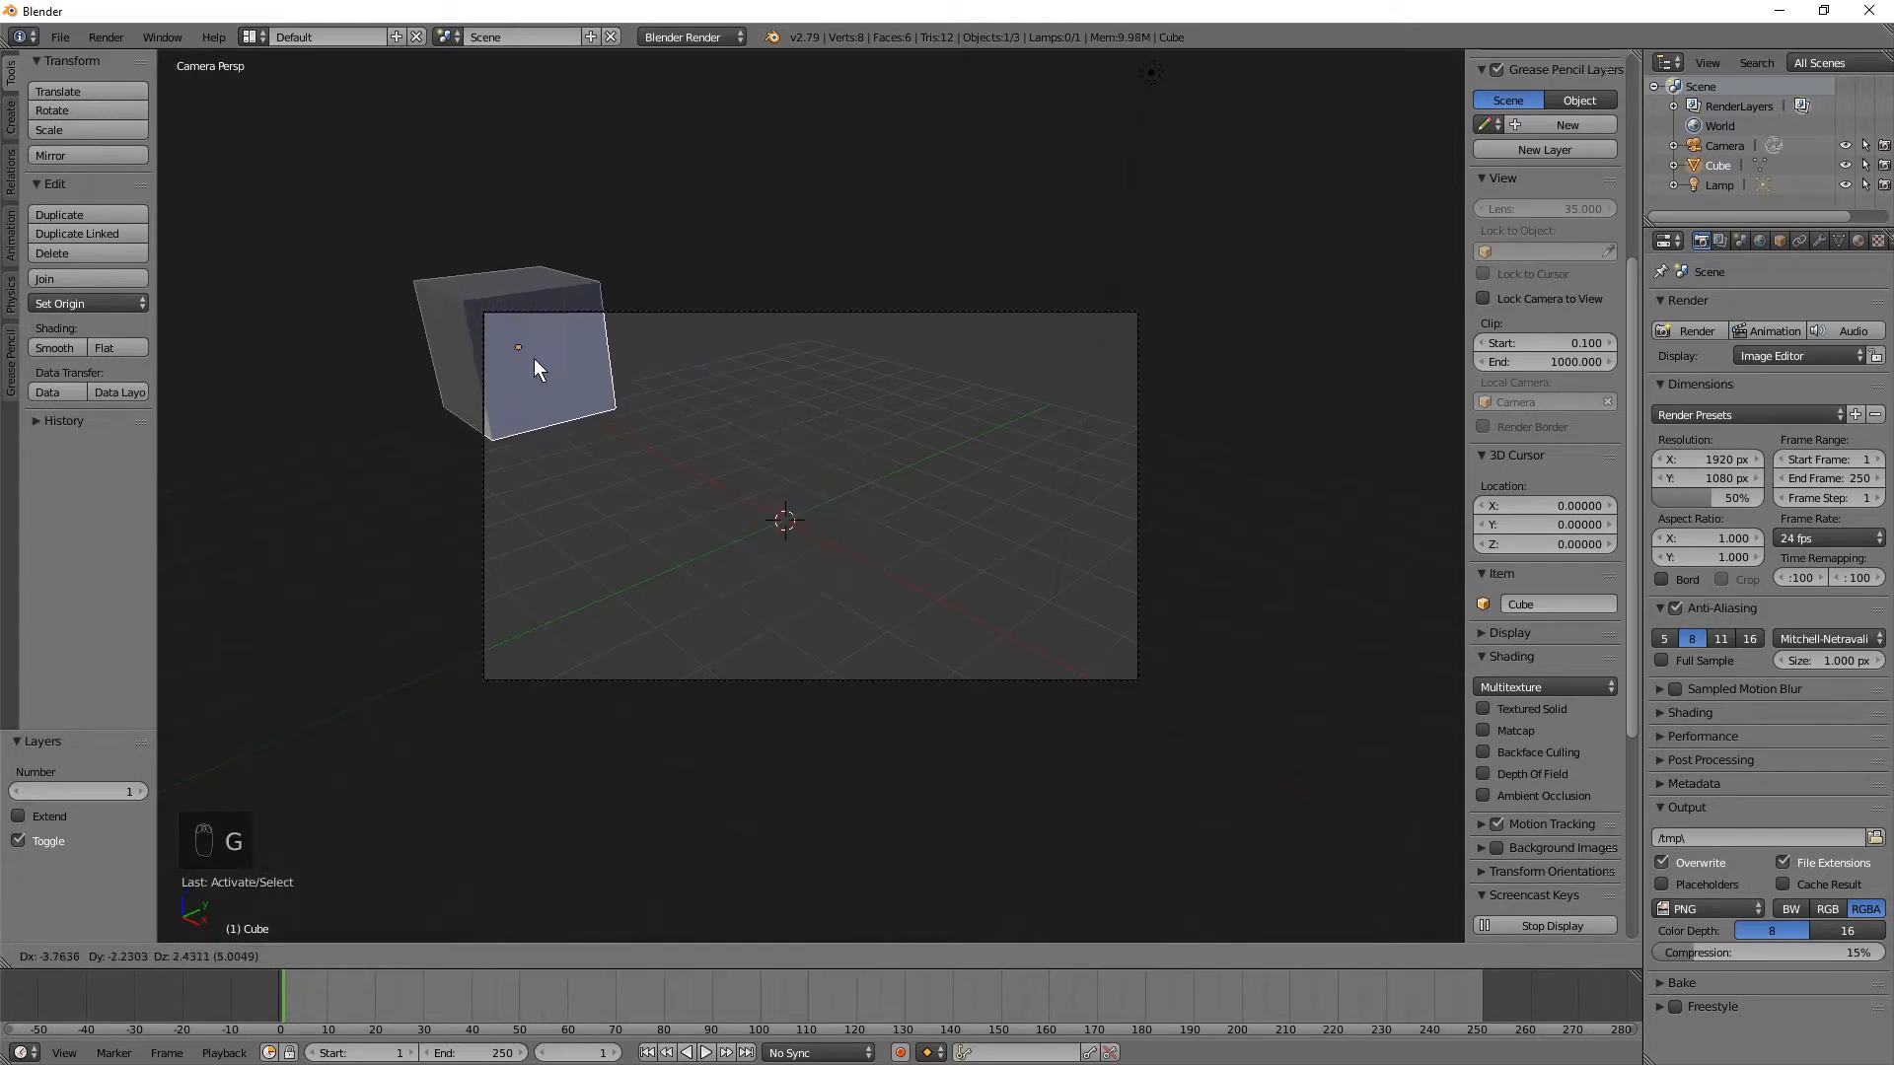
{"action": "left_click", "coordinate": [526, 348]}
- Toggle the properties sidebar off and on, leaving it open at the cube's transform values
{"action": "scroll", "coordinate": [1572, 310], "scroll_direction": "up", "scroll_amount": 5}
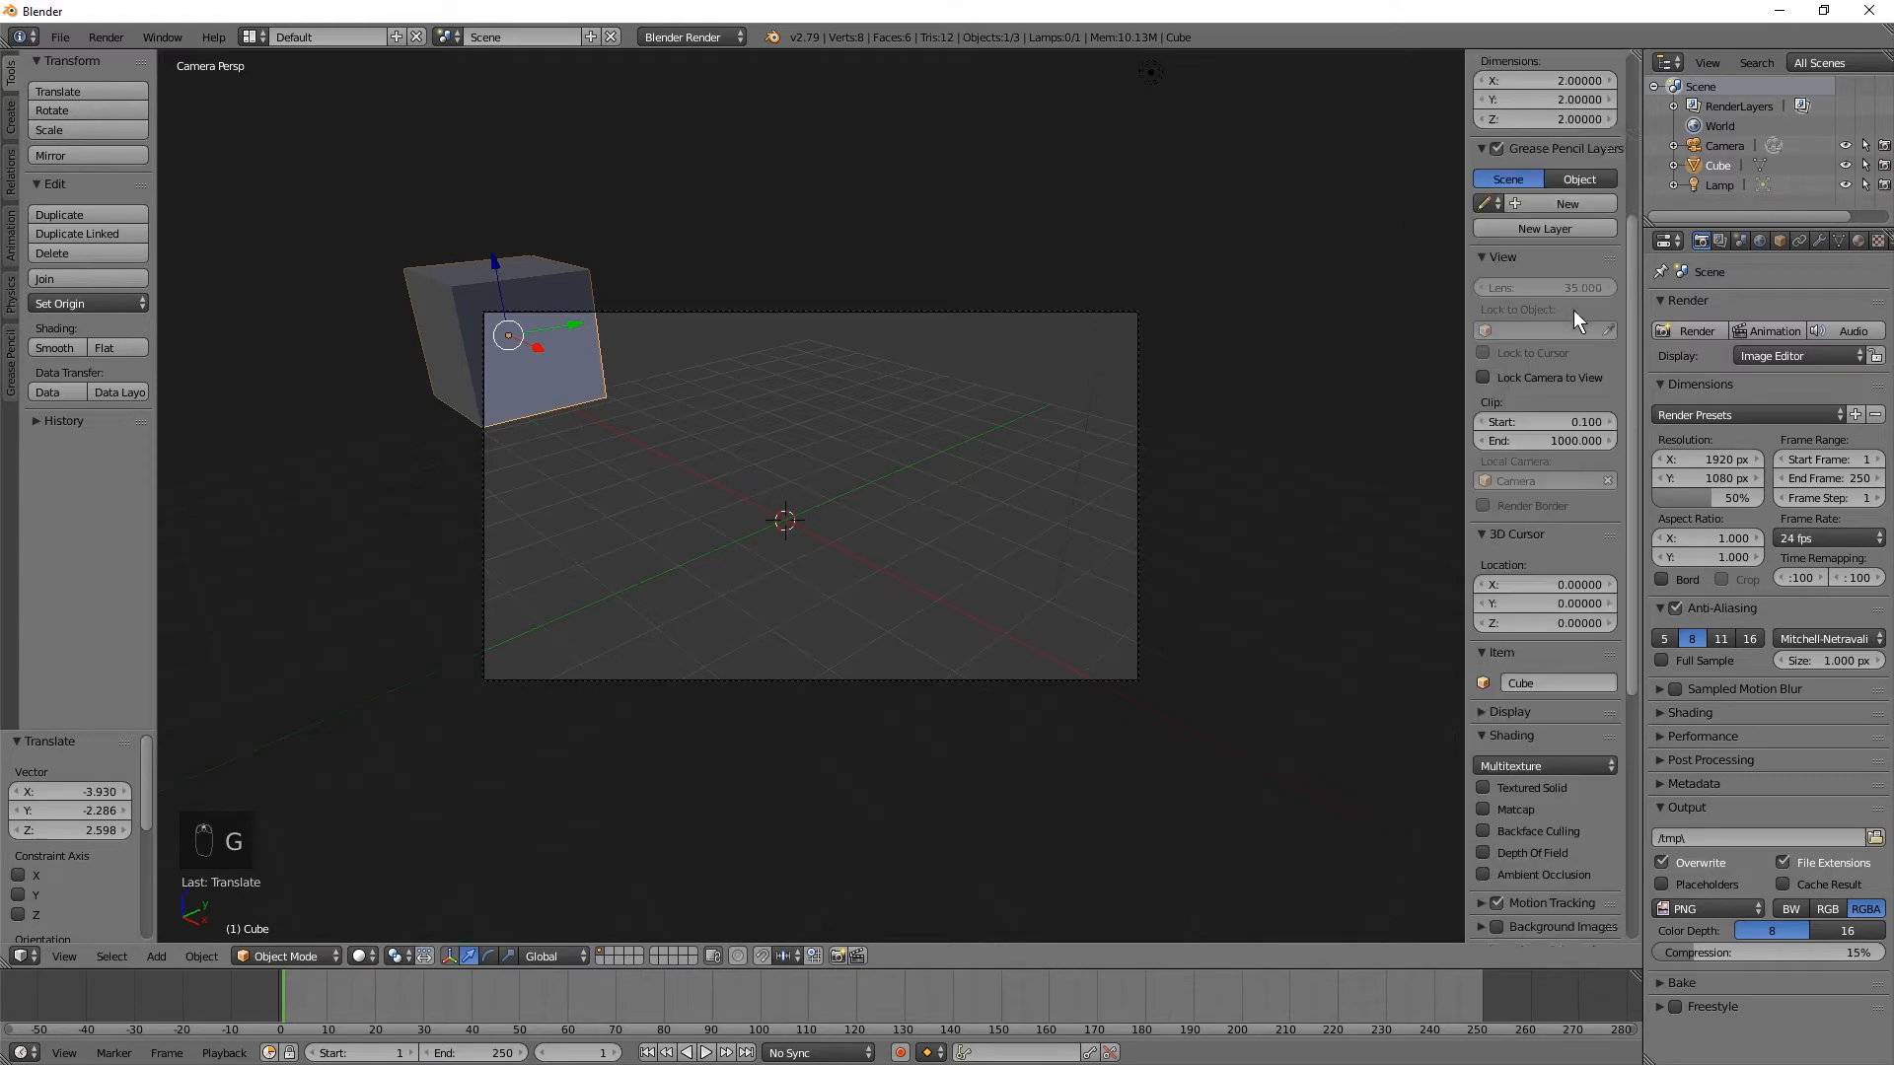
{"action": "key", "text": "n"}
{"action": "key", "text": "n"}
{"action": "key", "text": "n"}
{"action": "key", "text": "n"}
{"action": "key", "text": "n"}
{"action": "key", "text": "n"}
{"action": "key", "text": "n"}
{"action": "key", "text": "n"}
{"action": "key", "text": "n"}
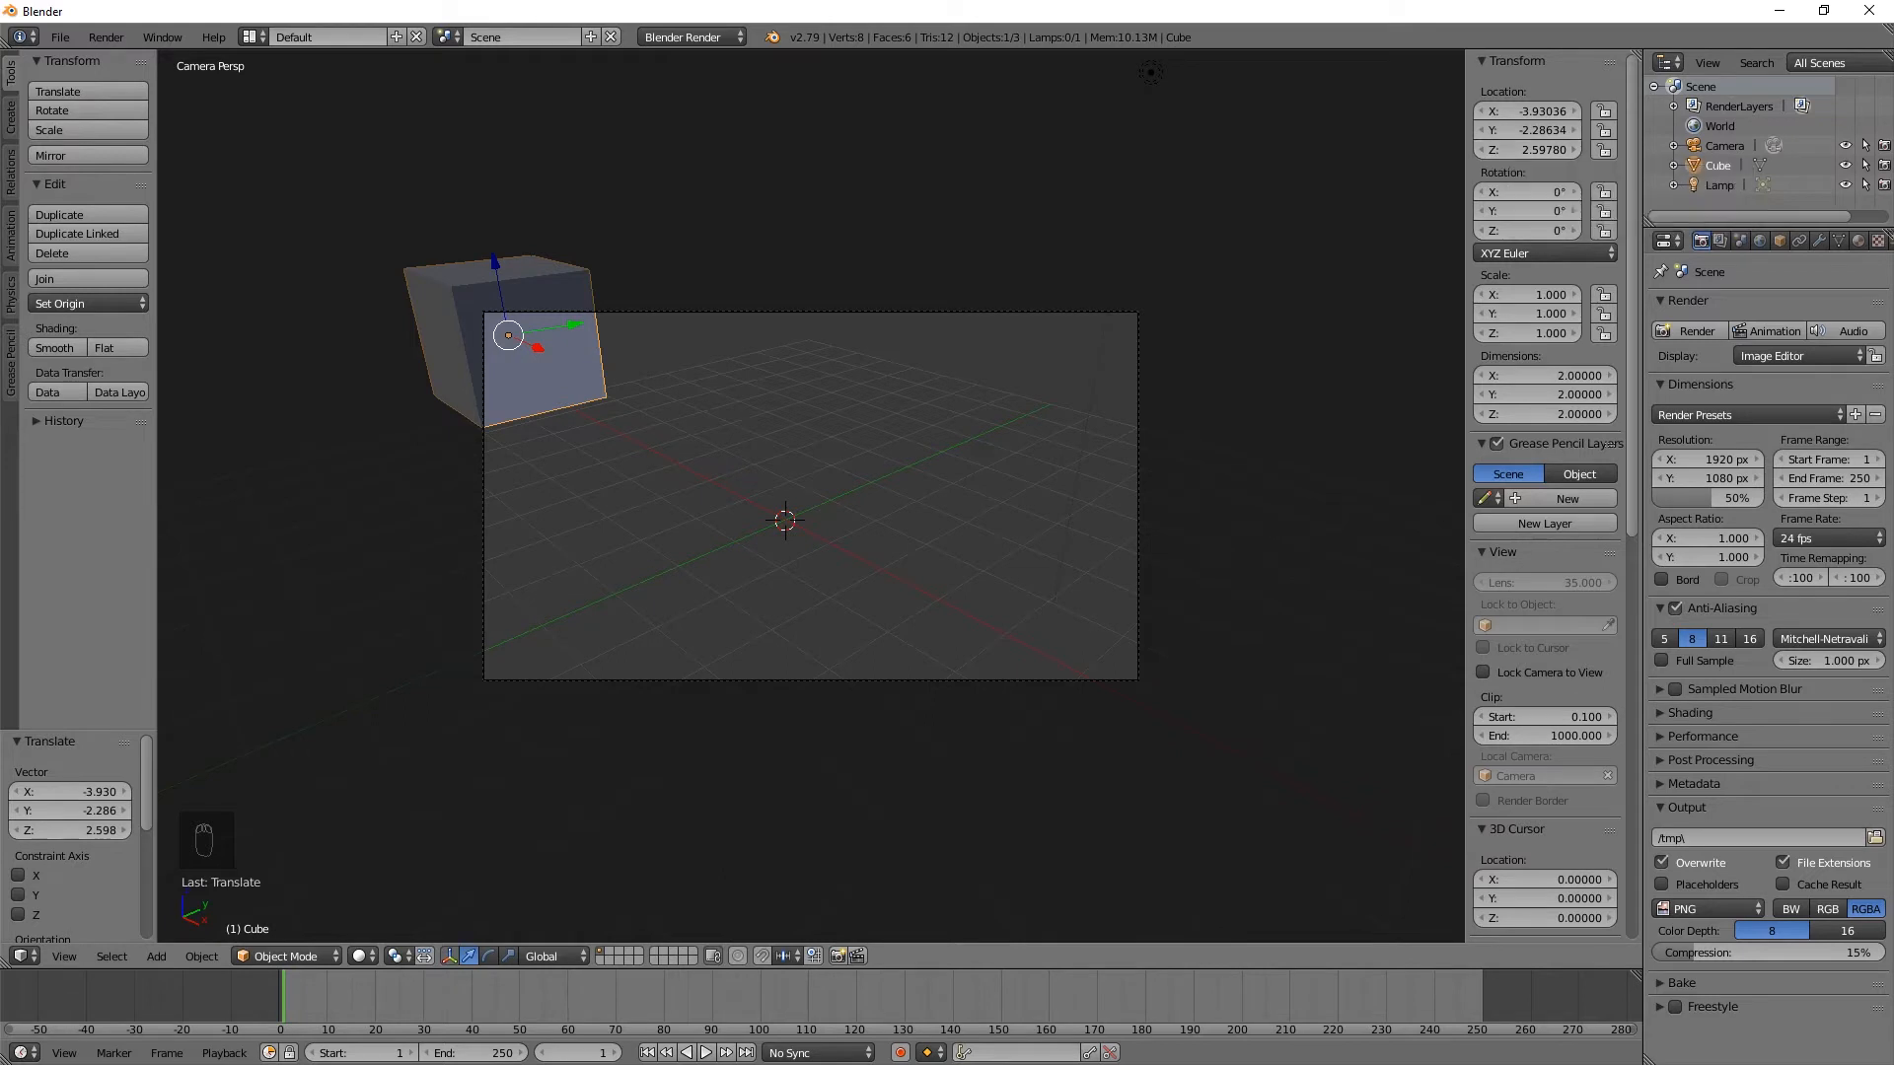
- Hide the tool shelf, keep the properties sidebar open and insert a location keyframe for the cube at frame 1
{"action": "key", "text": "t"}
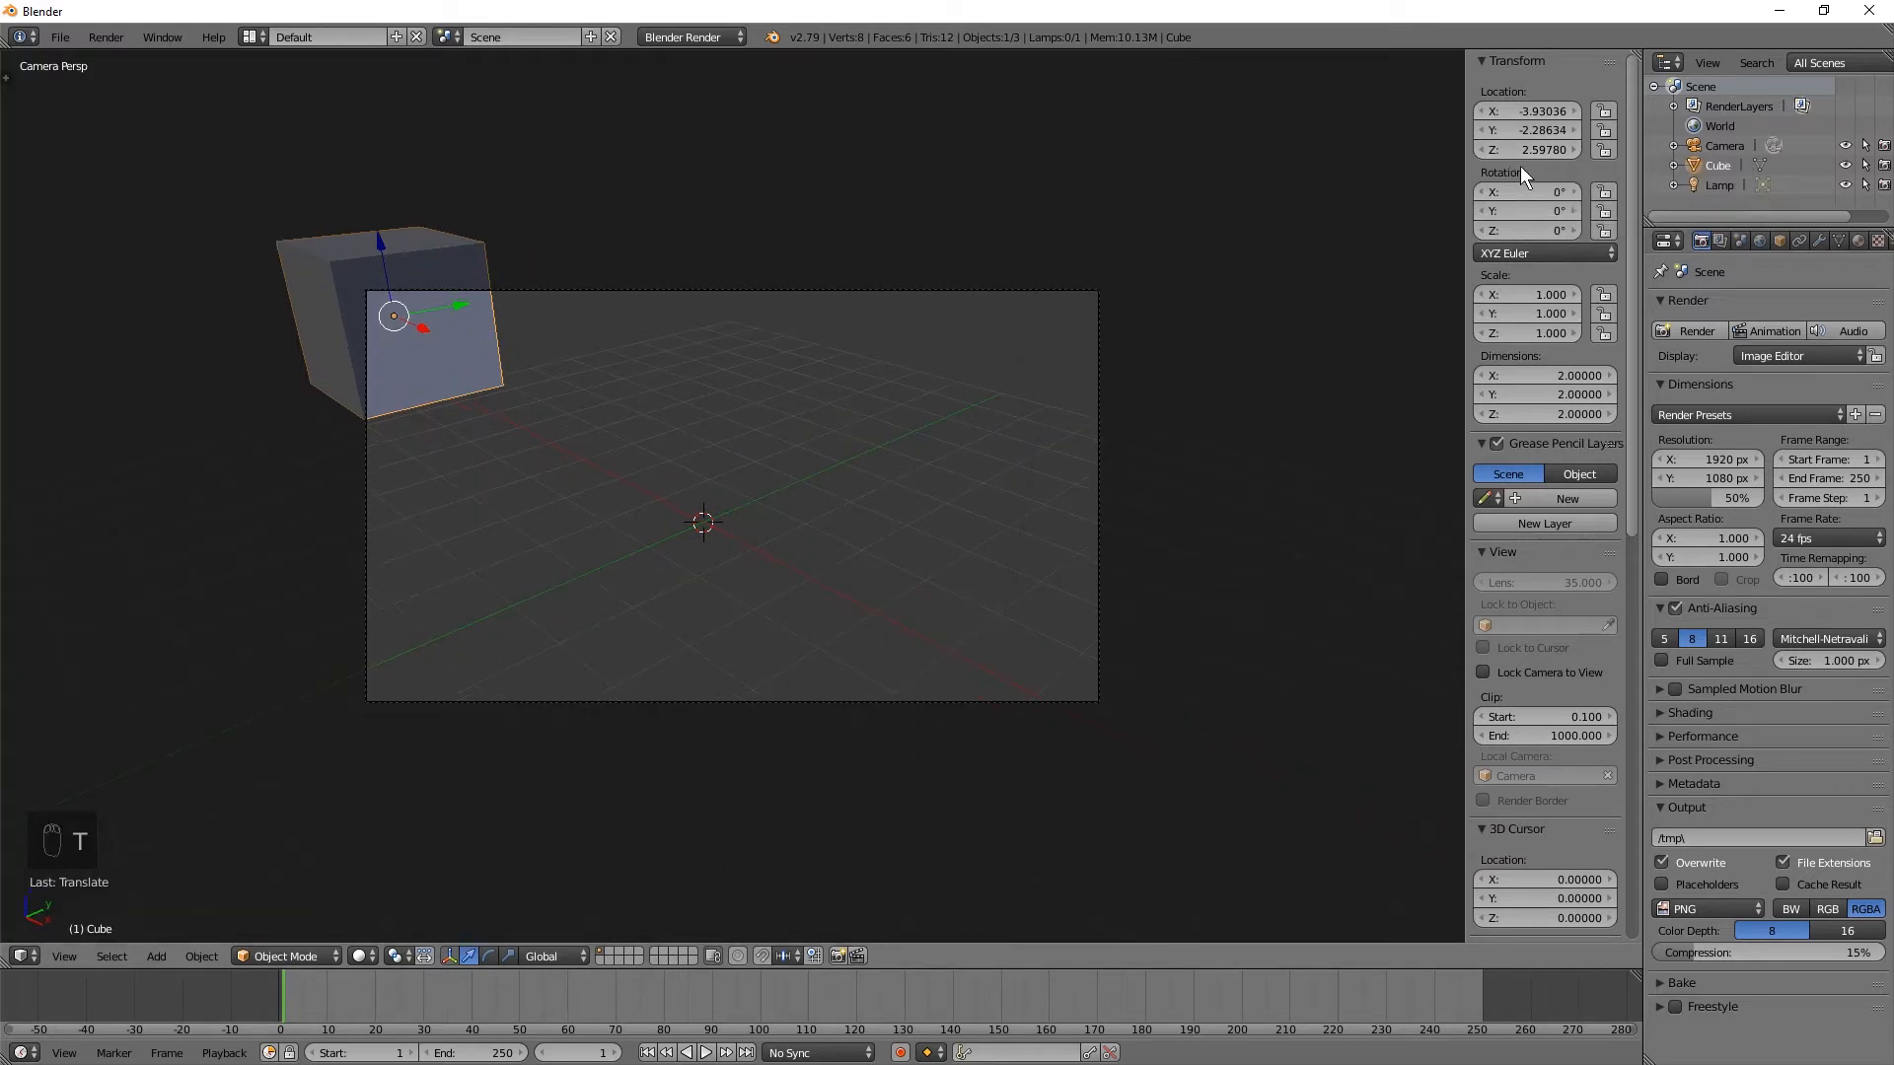
{"action": "key", "text": "n"}
{"action": "key", "text": "n"}
{"action": "key", "text": "n"}
{"action": "key", "text": "n"}
{"action": "key", "text": "n"}
{"action": "key", "text": "n"}
{"action": "key", "text": "n"}
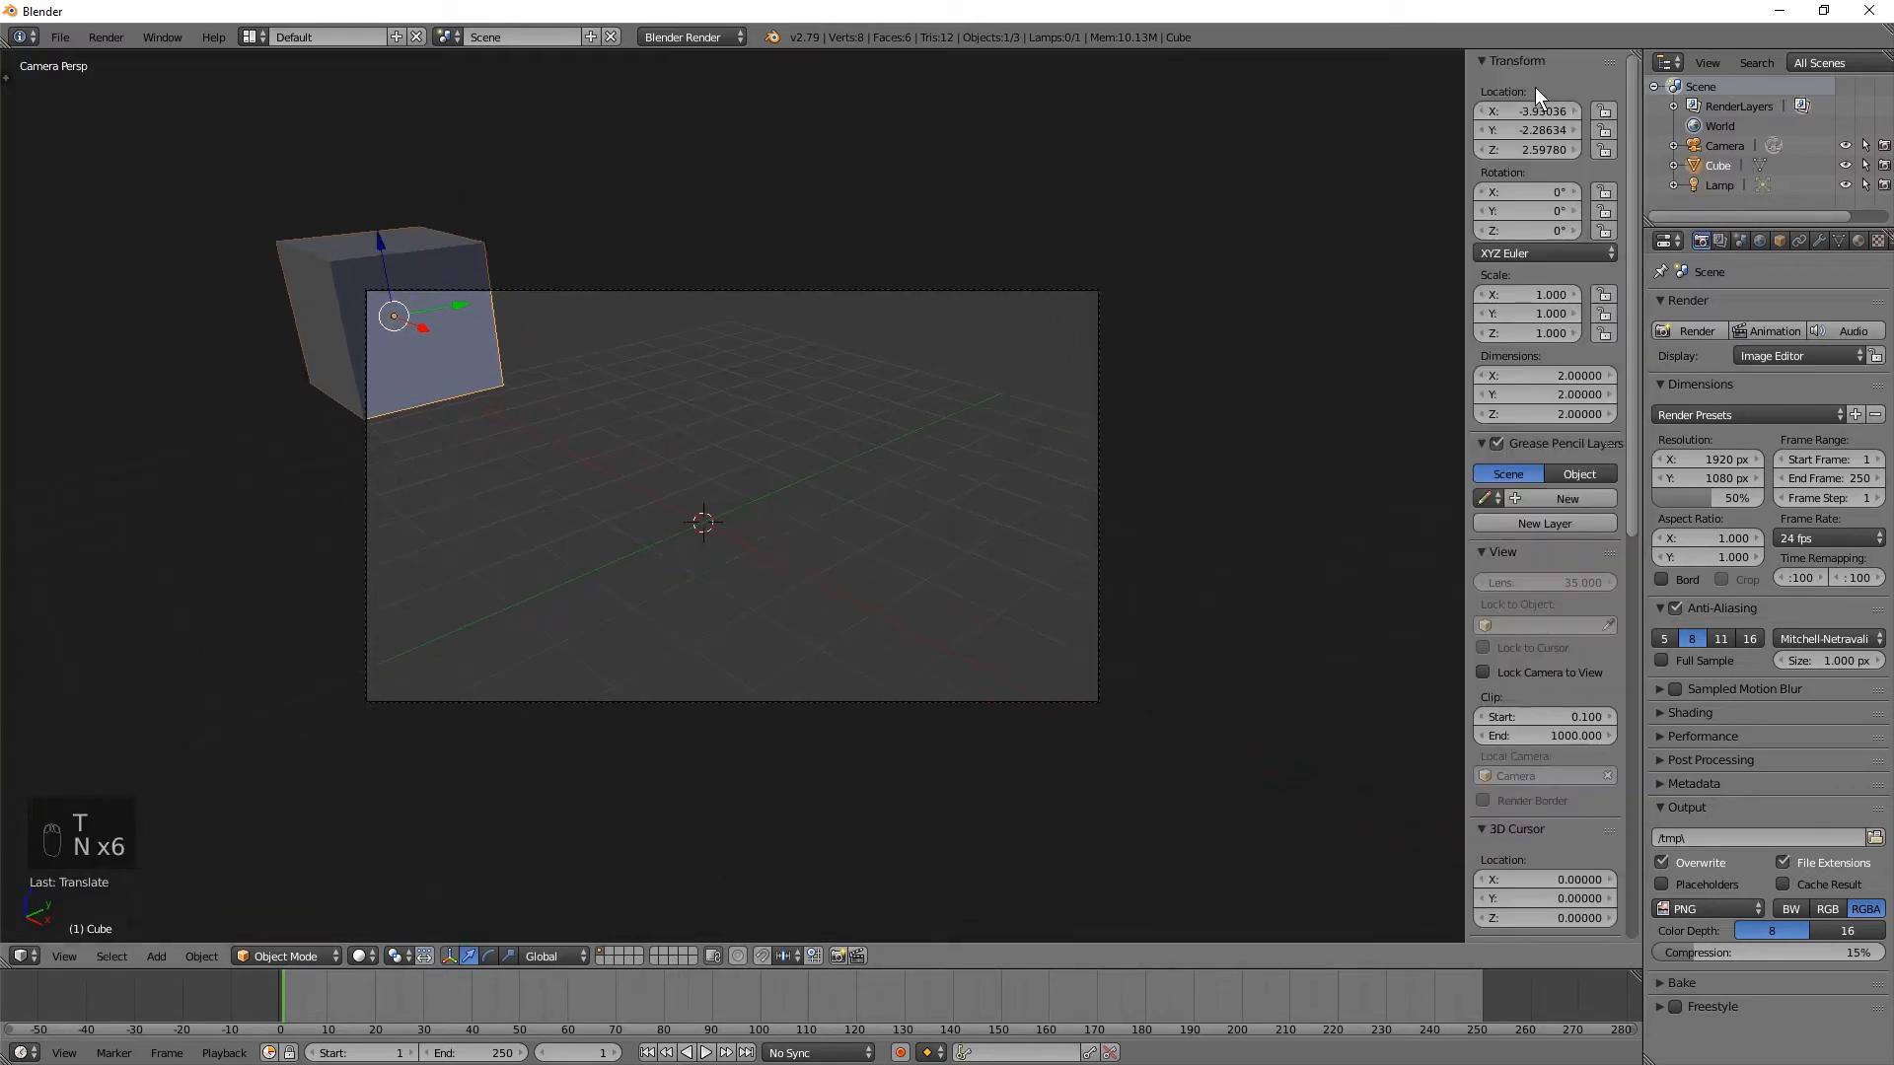
{"action": "key", "text": "n"}
{"action": "key", "text": "n"}
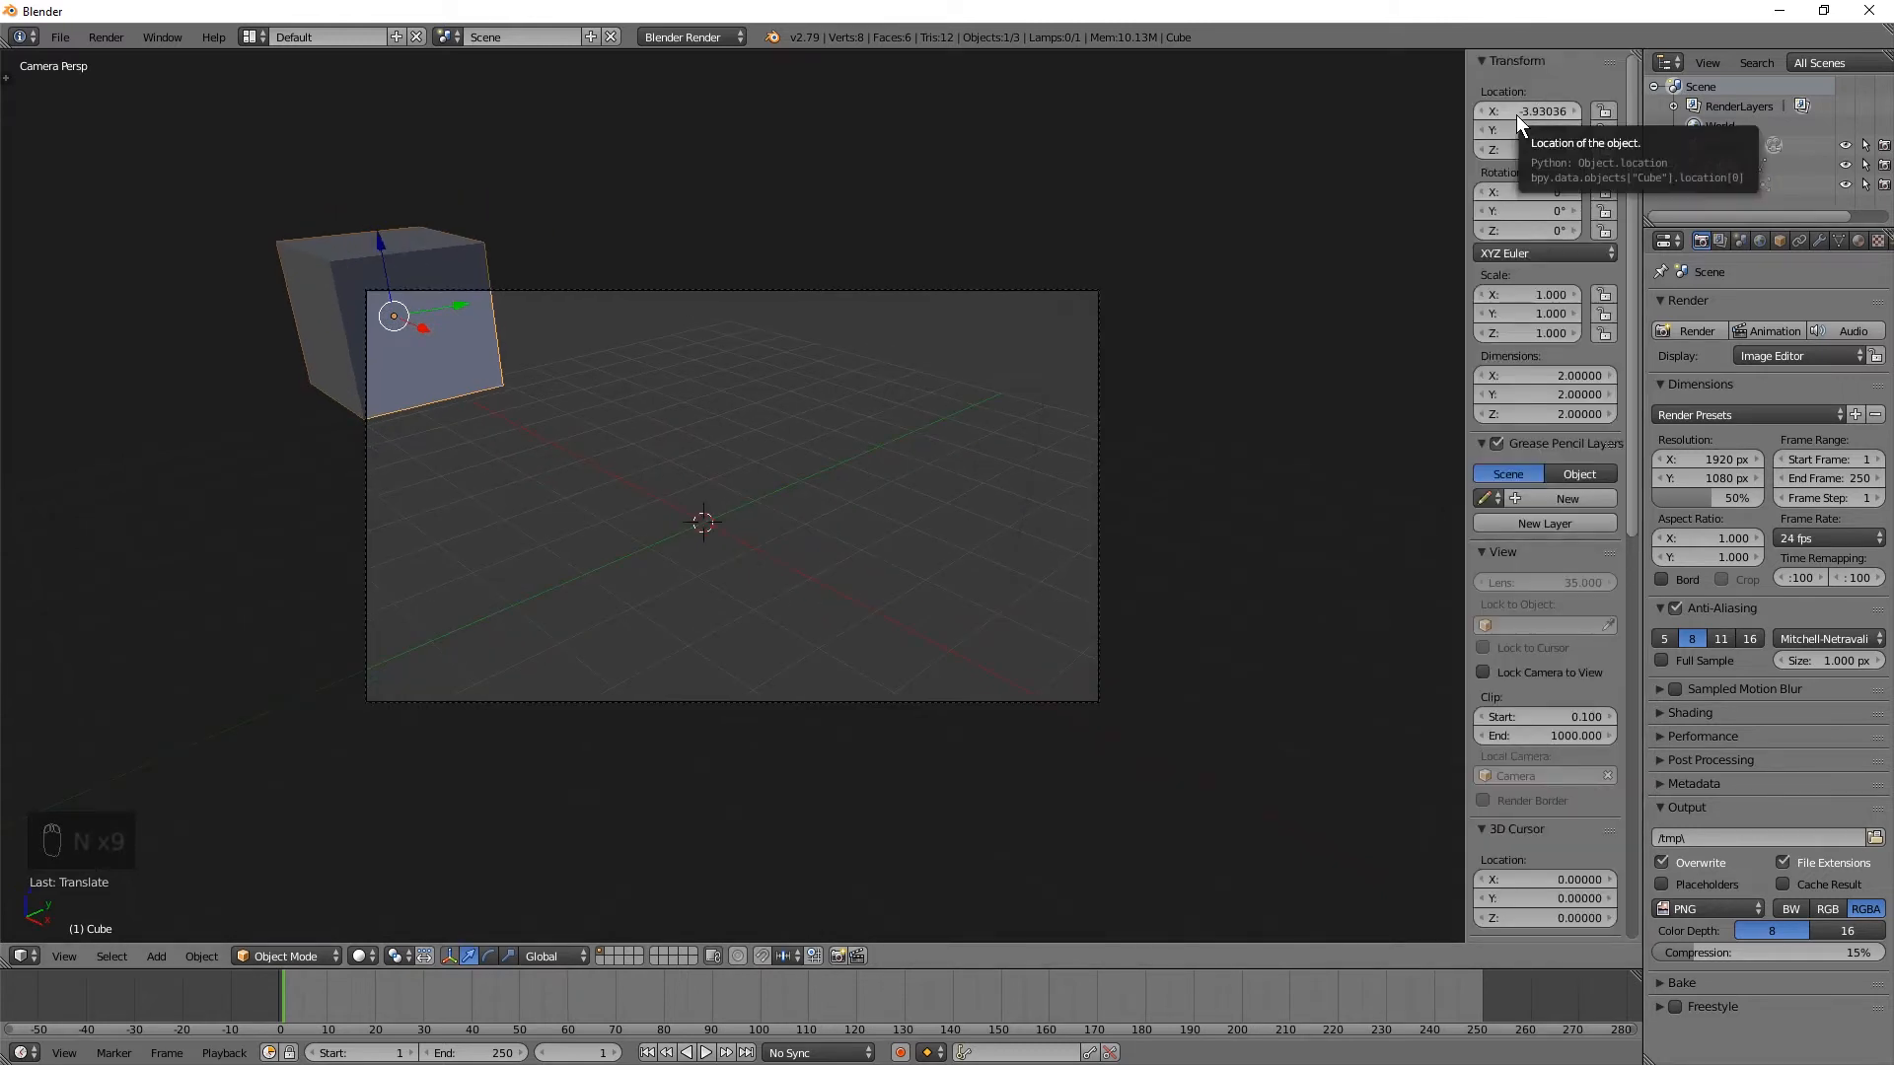
{"action": "key", "text": "i"}
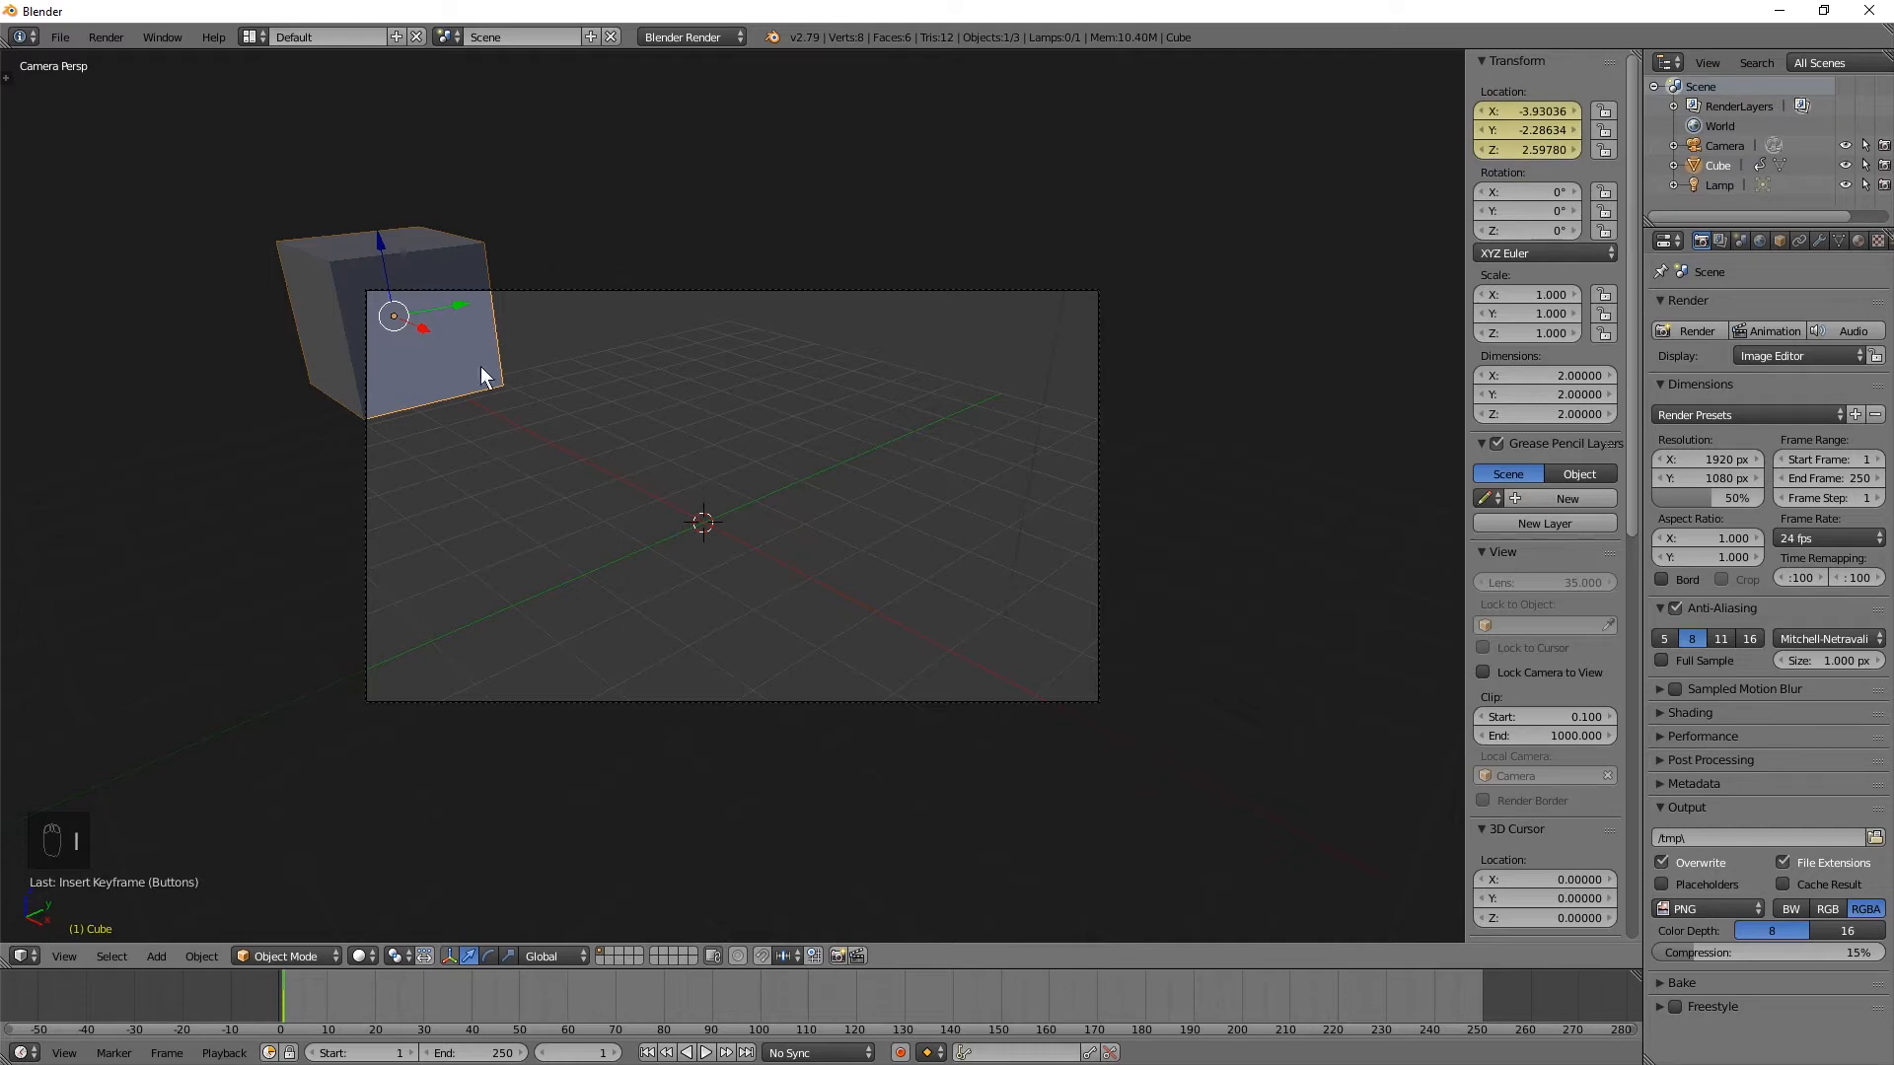
- Try moving the cube to the camera frame's lower-right corner without a new keyframe, and play the animation
{"action": "key", "text": "g"}
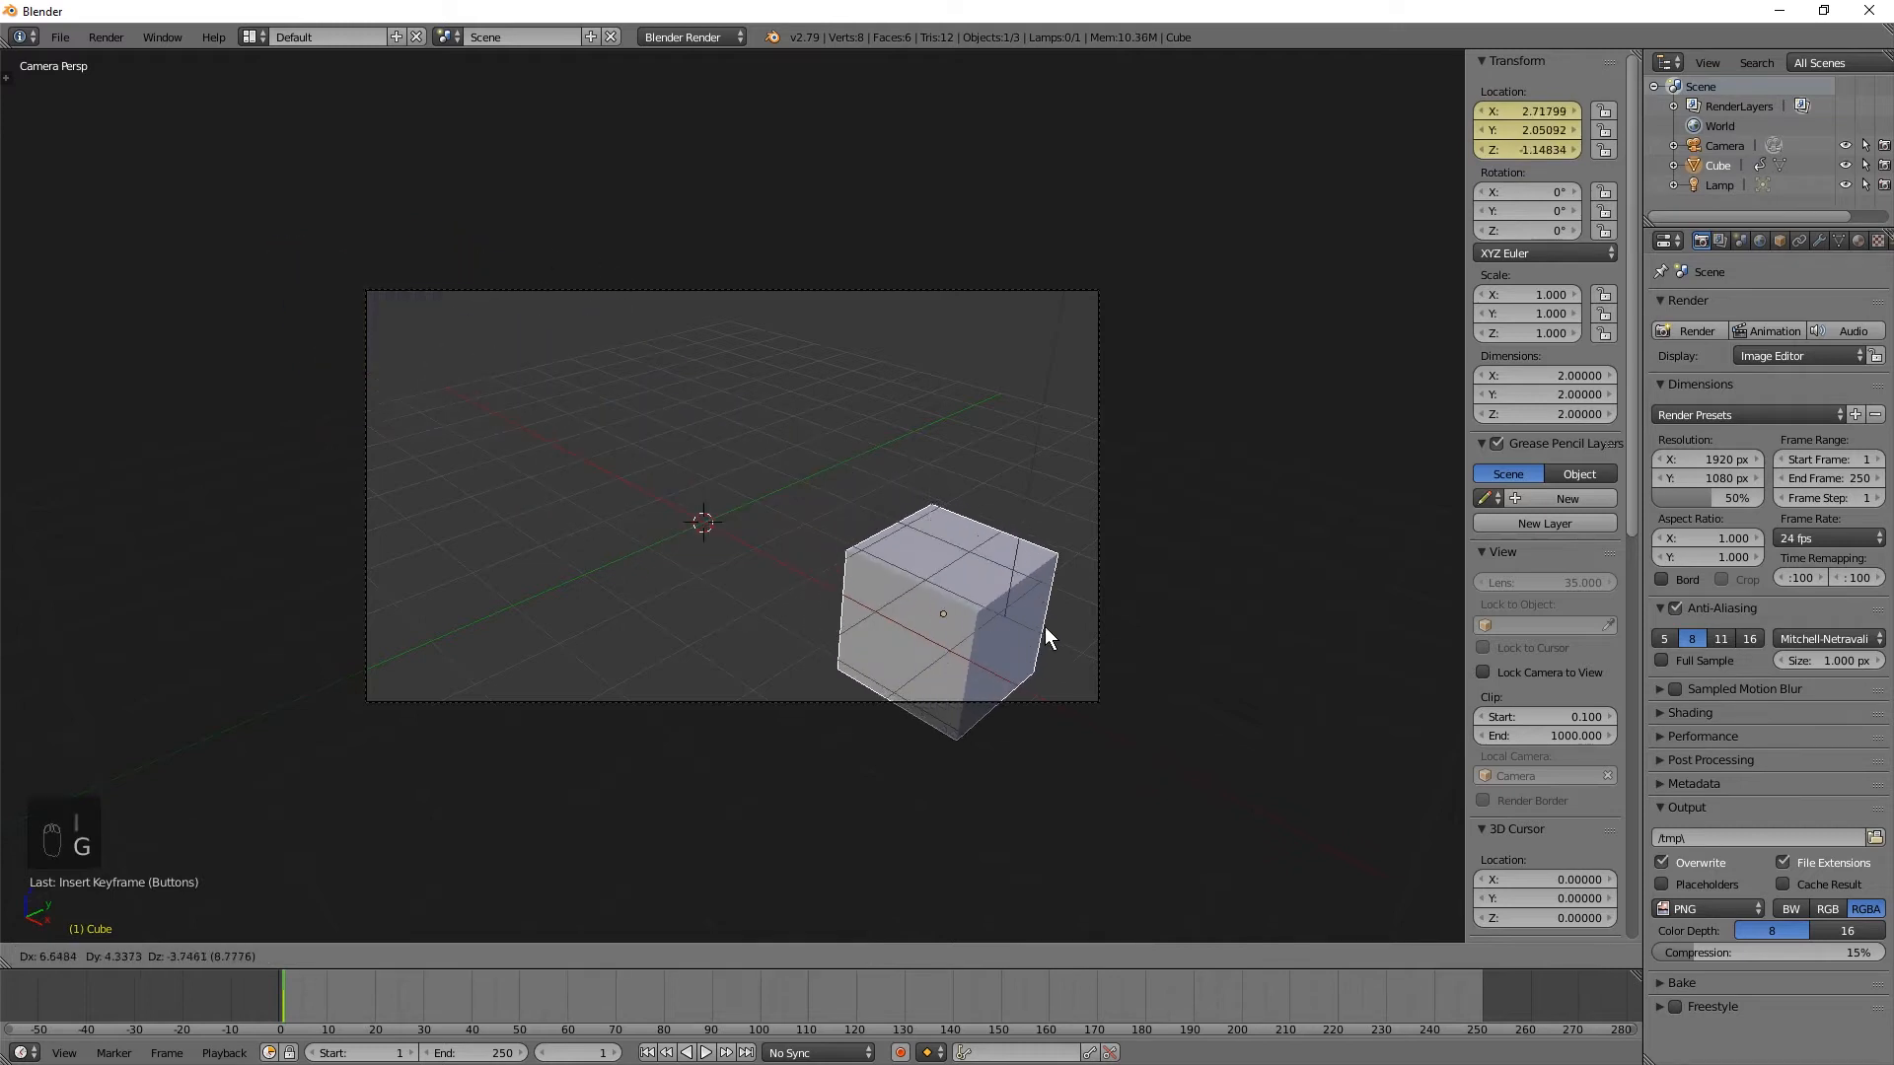
{"action": "left_click", "coordinate": [1159, 668]}
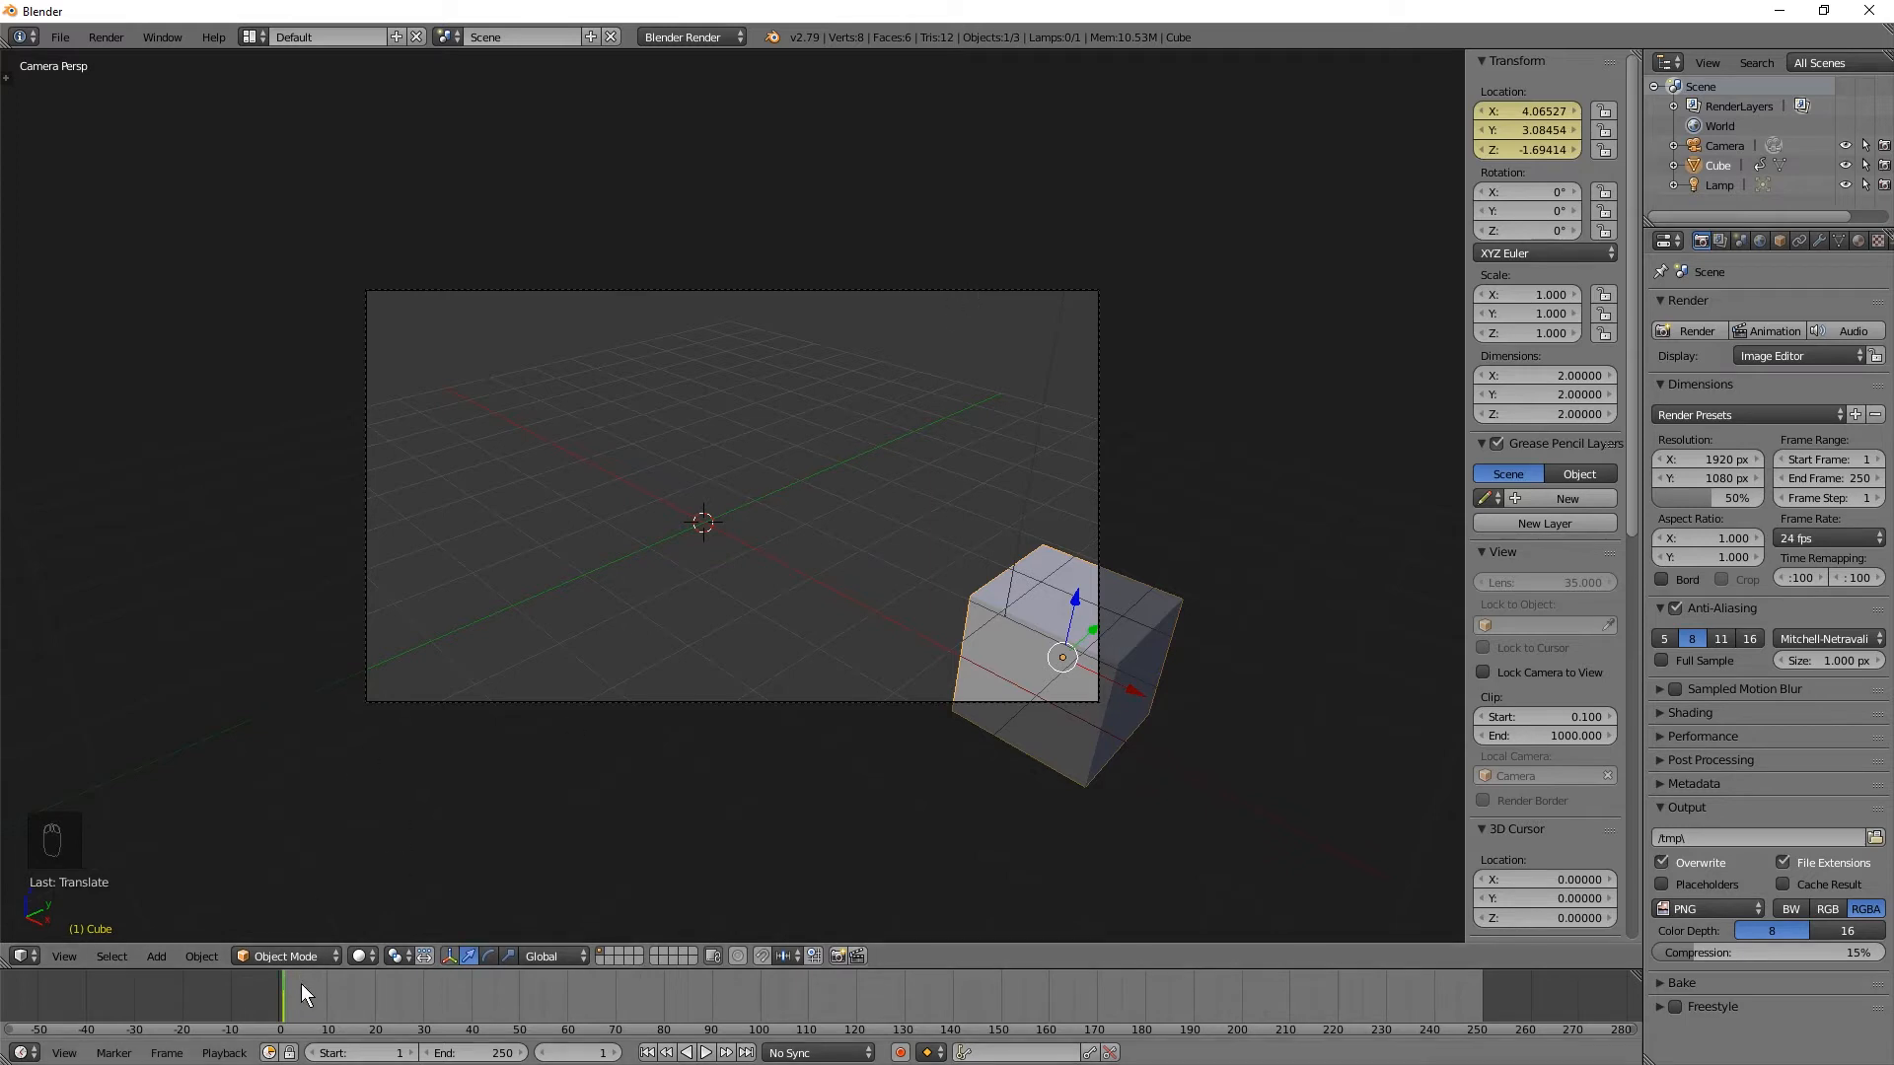
{"action": "key", "text": "alt+a"}
- Move the playhead to frame 60 and set the scene's frame rate to 30 fps
{"action": "left_click_drag", "start_coordinate": [472, 1003], "coordinate": [571, 999]}
{"action": "key", "text": "shift+alt+a"}
{"action": "left_click", "coordinate": [1835, 538]}
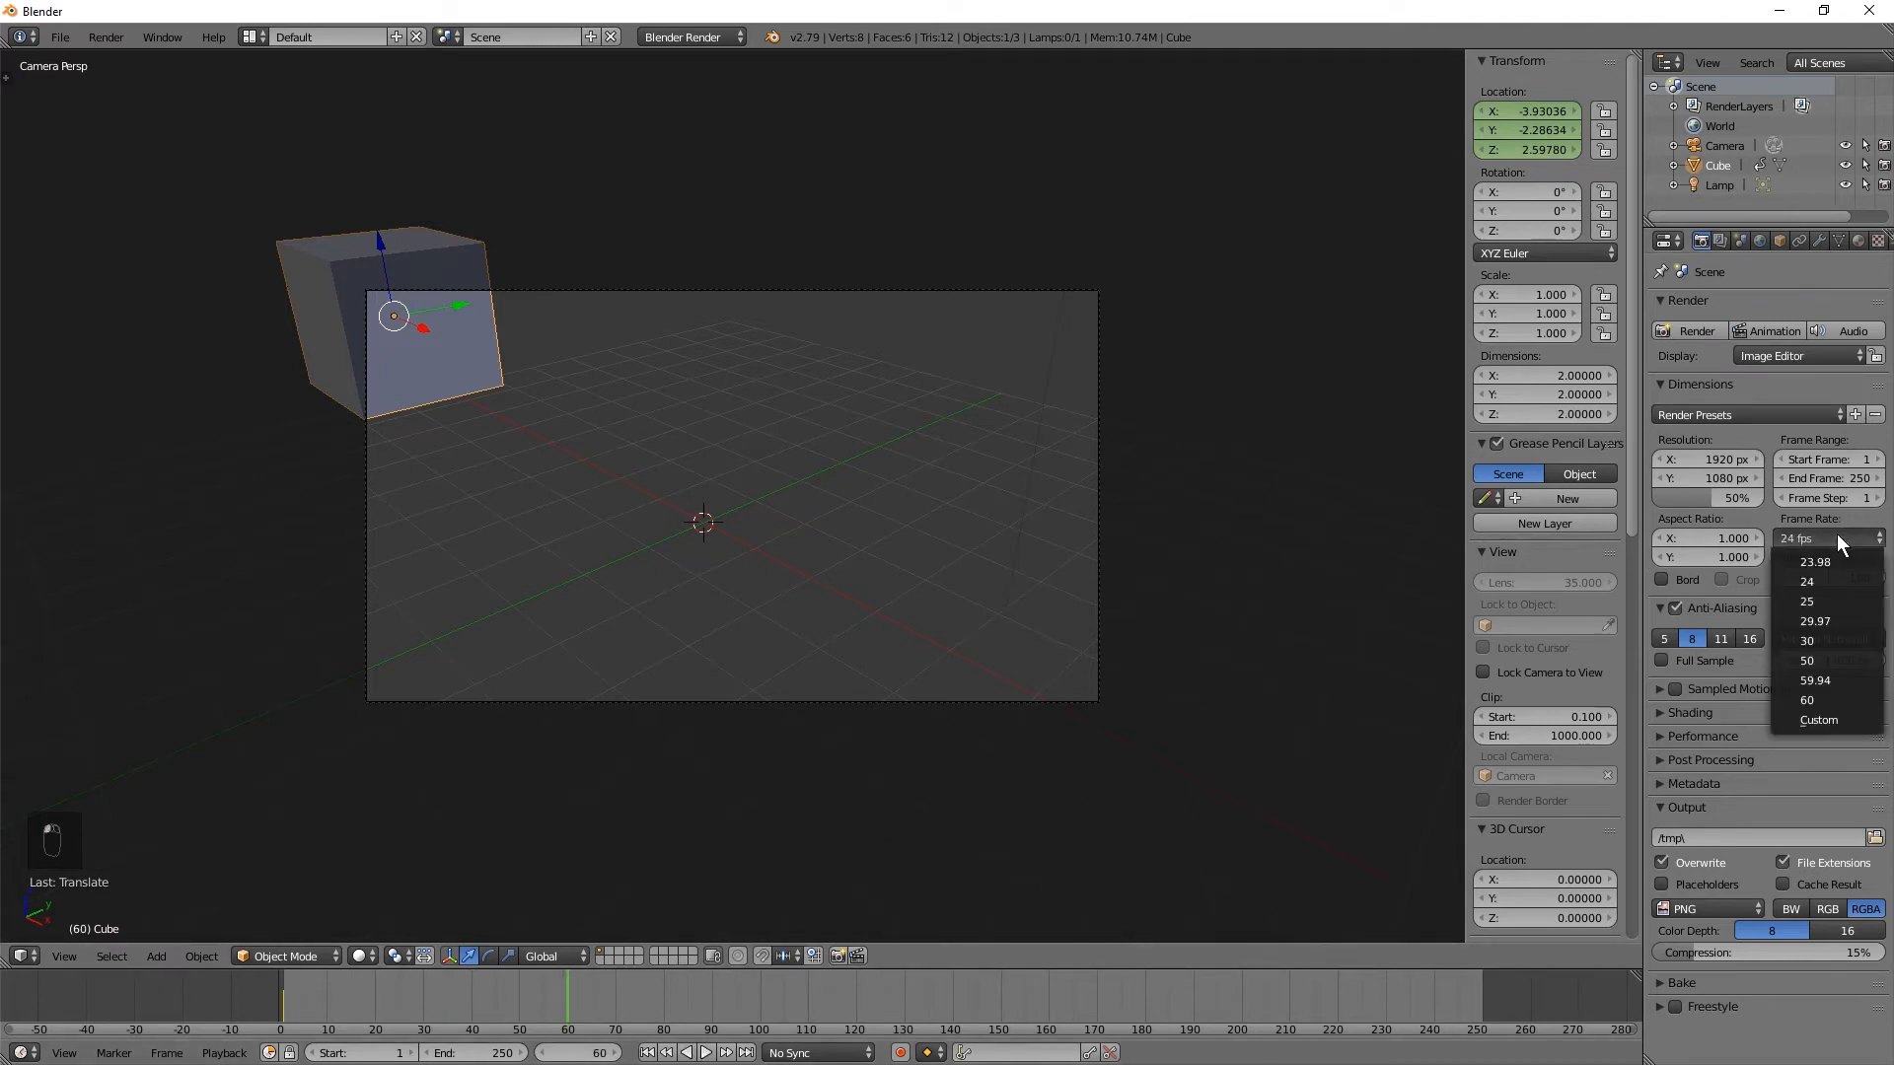
{"action": "left_click", "coordinate": [1826, 639]}
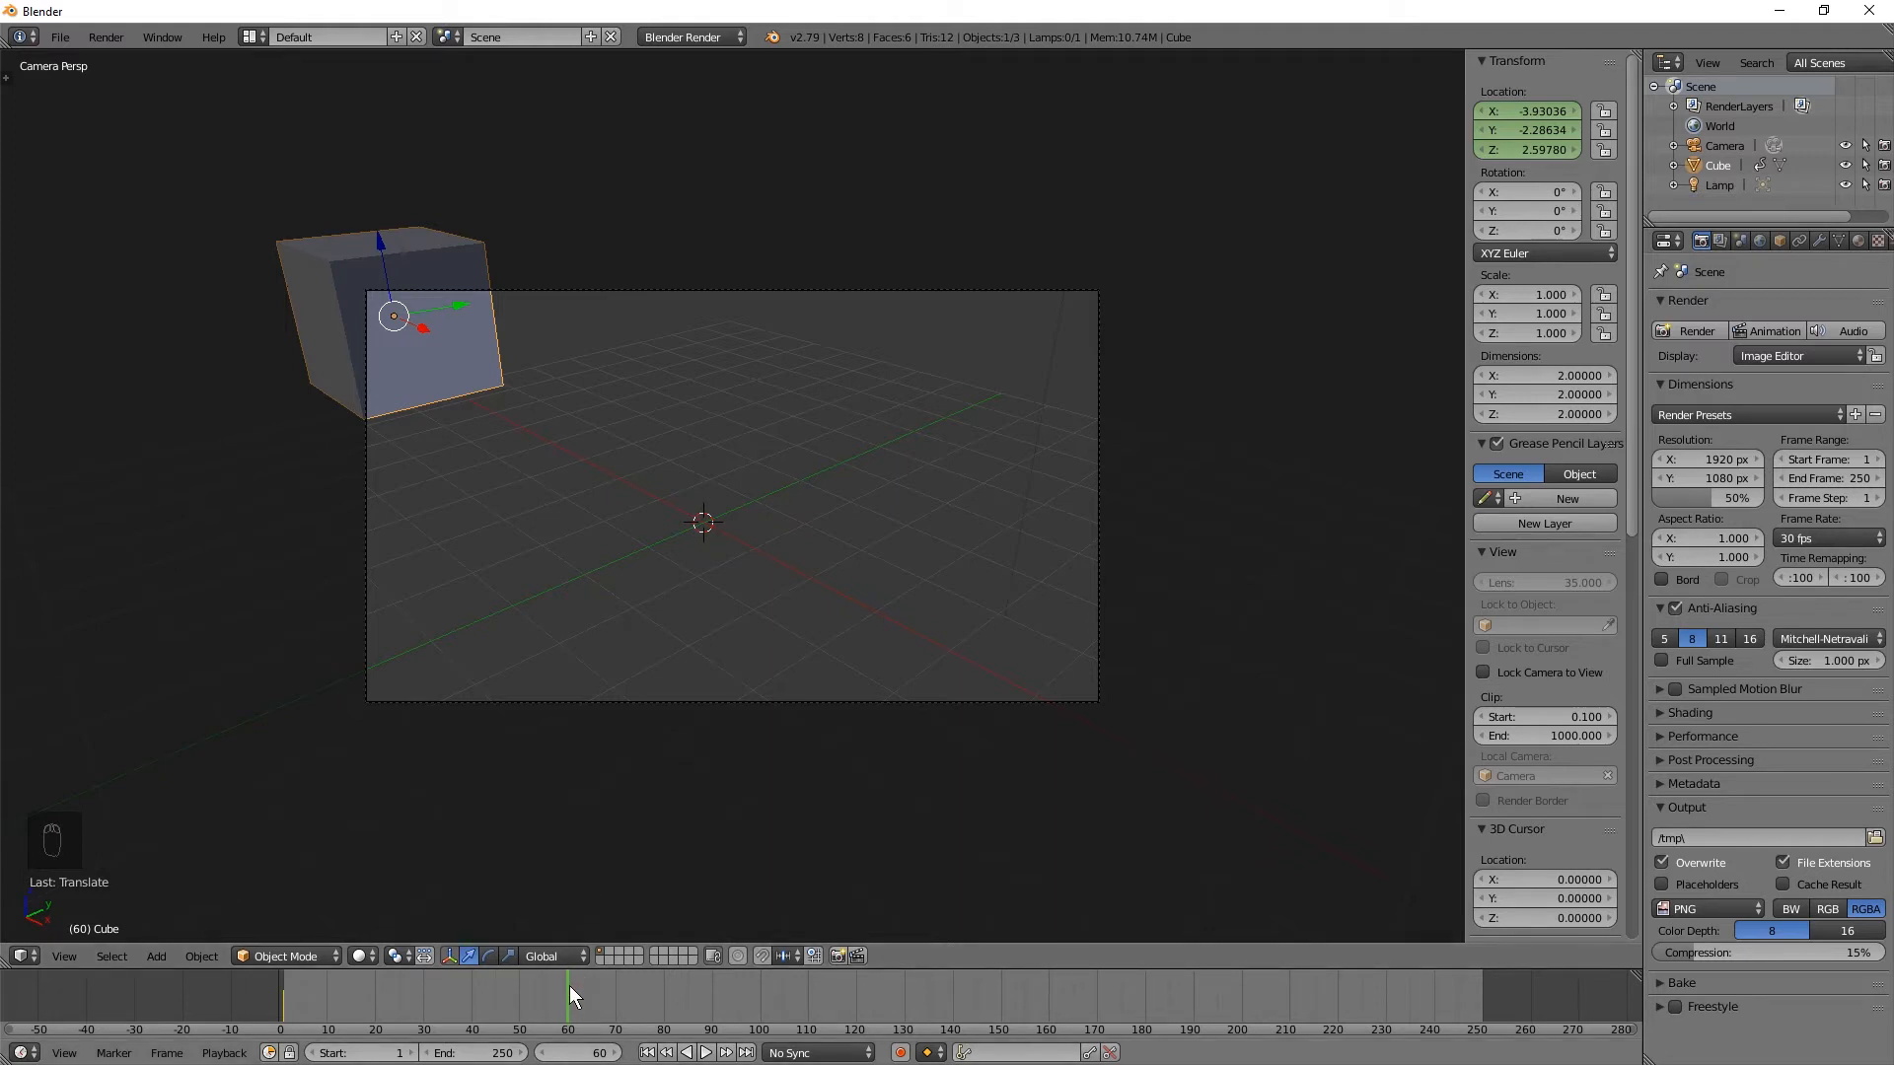
- Move the cube to about X 4.00, Y 2.82, Z -1.95, keyframe its location at frame 60 and hide the properties sidebar
{"action": "key", "text": "g"}
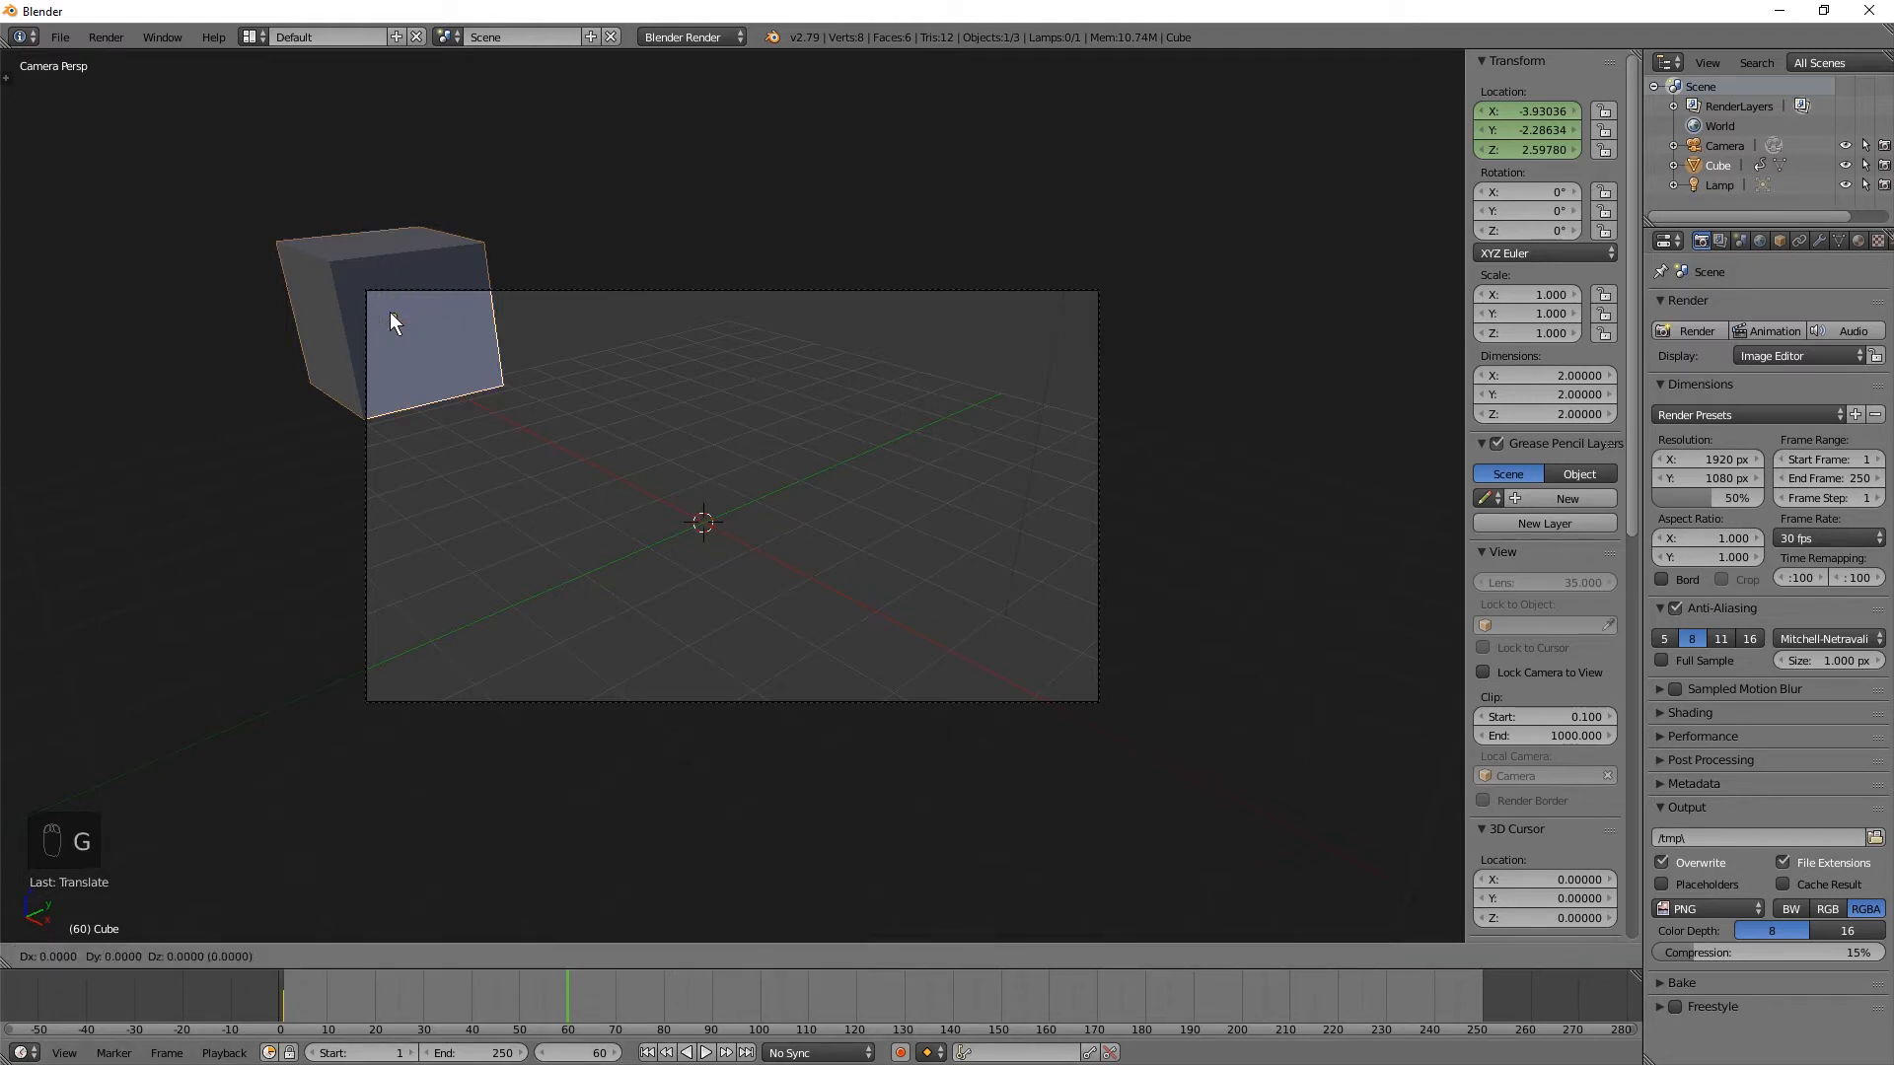
{"action": "left_click", "coordinate": [1049, 681]}
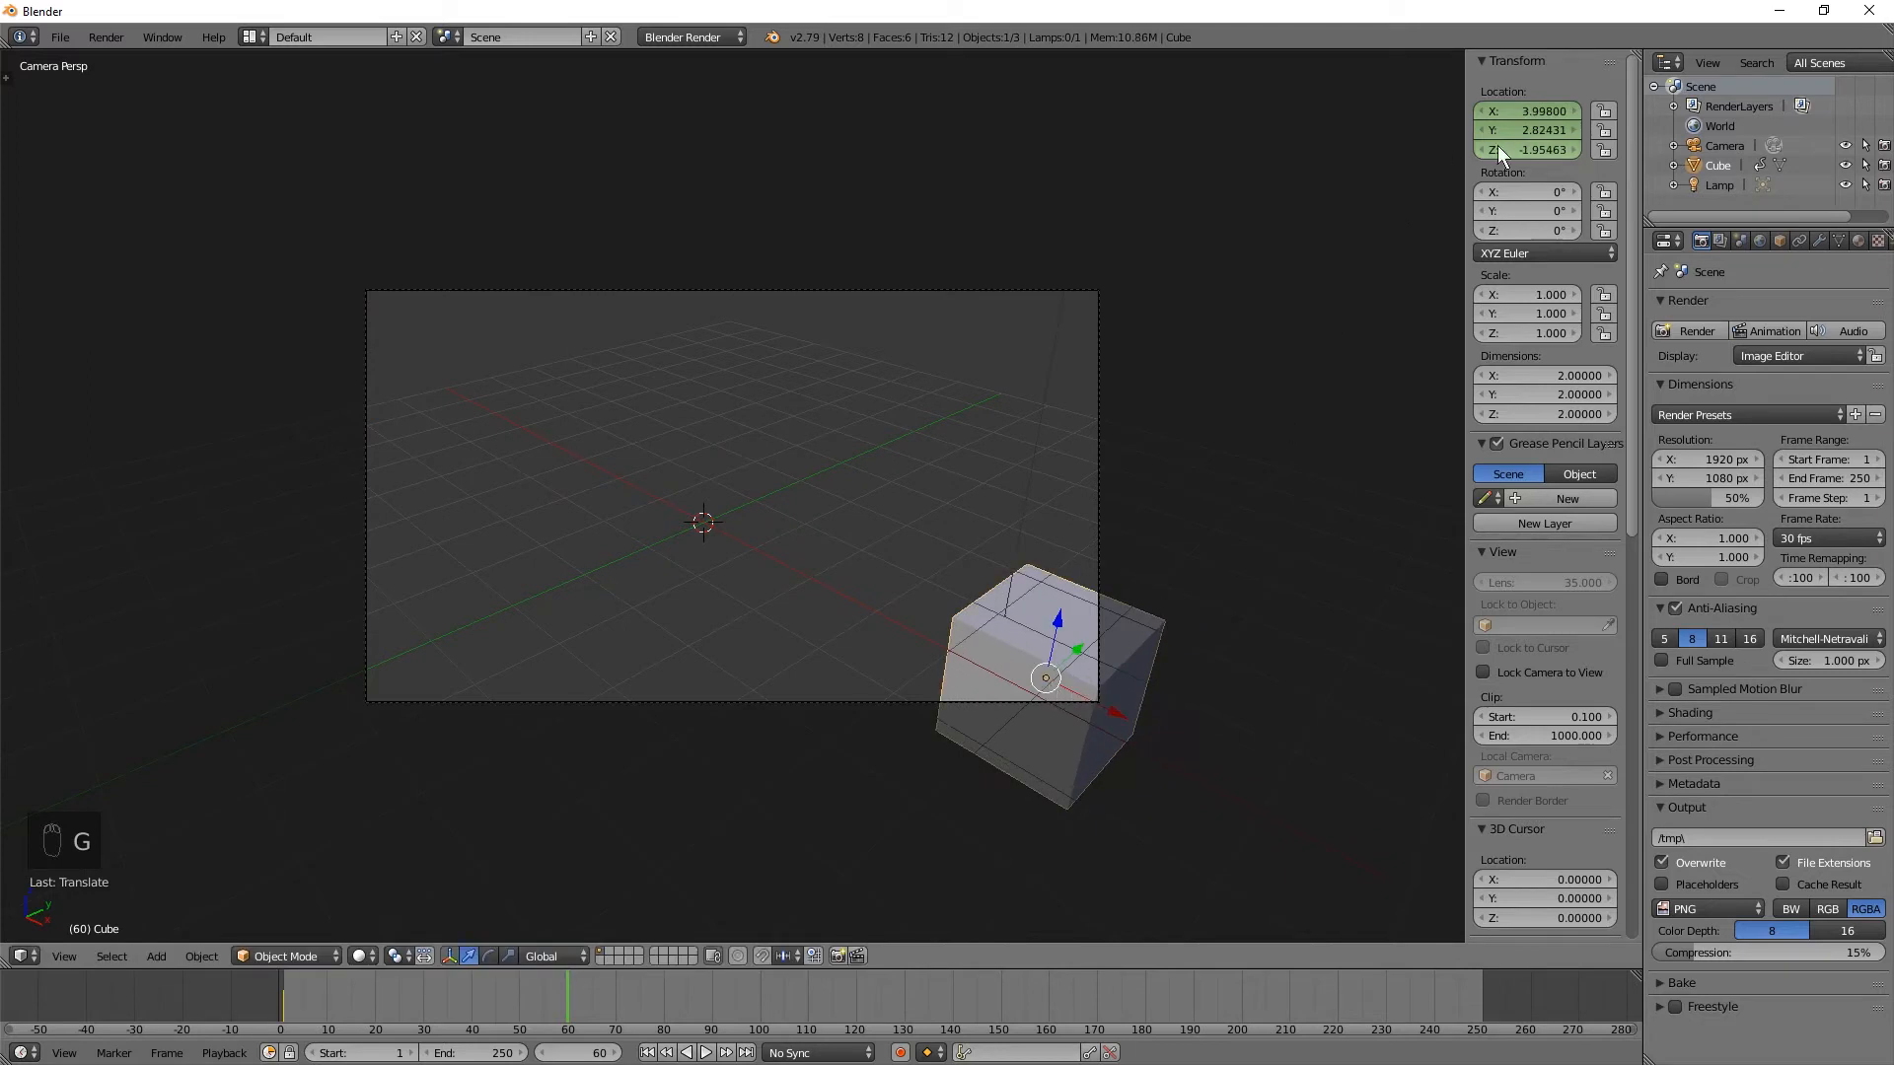
{"action": "key", "text": "i"}
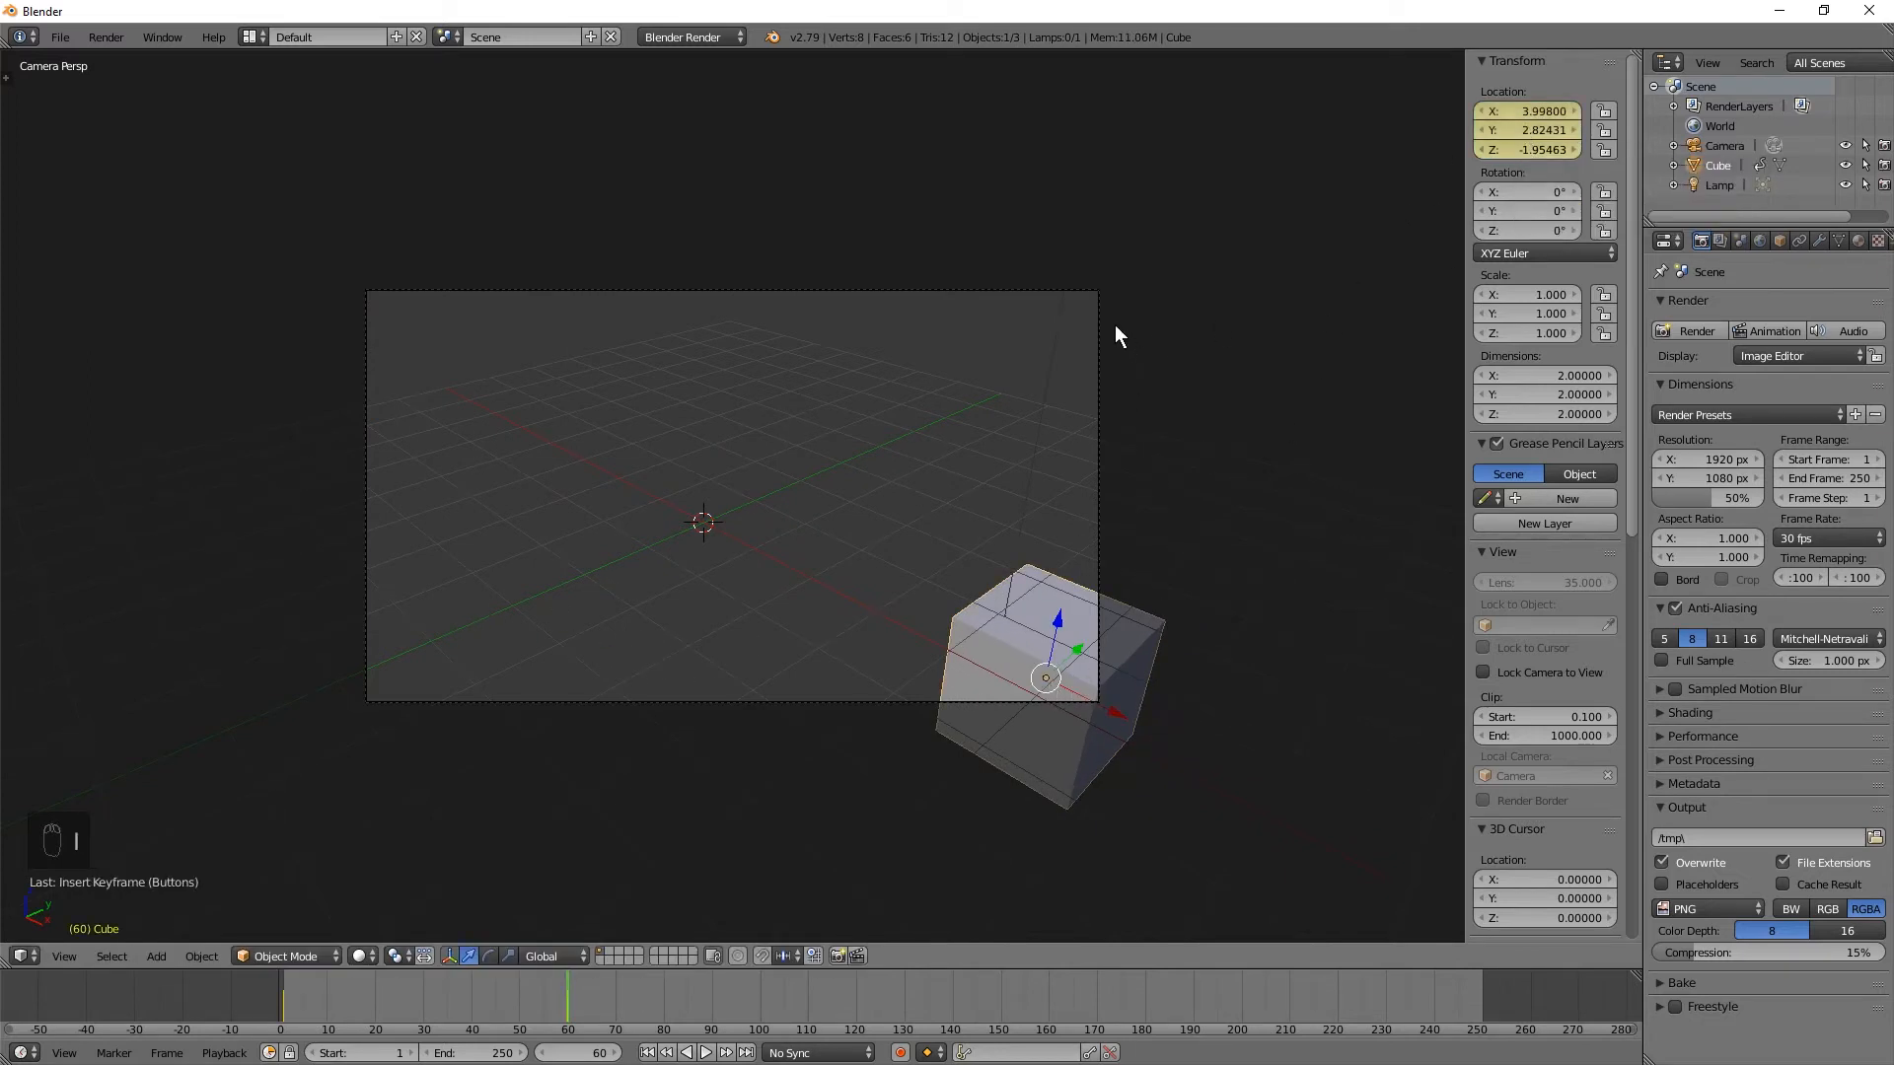
{"action": "key", "text": "n"}
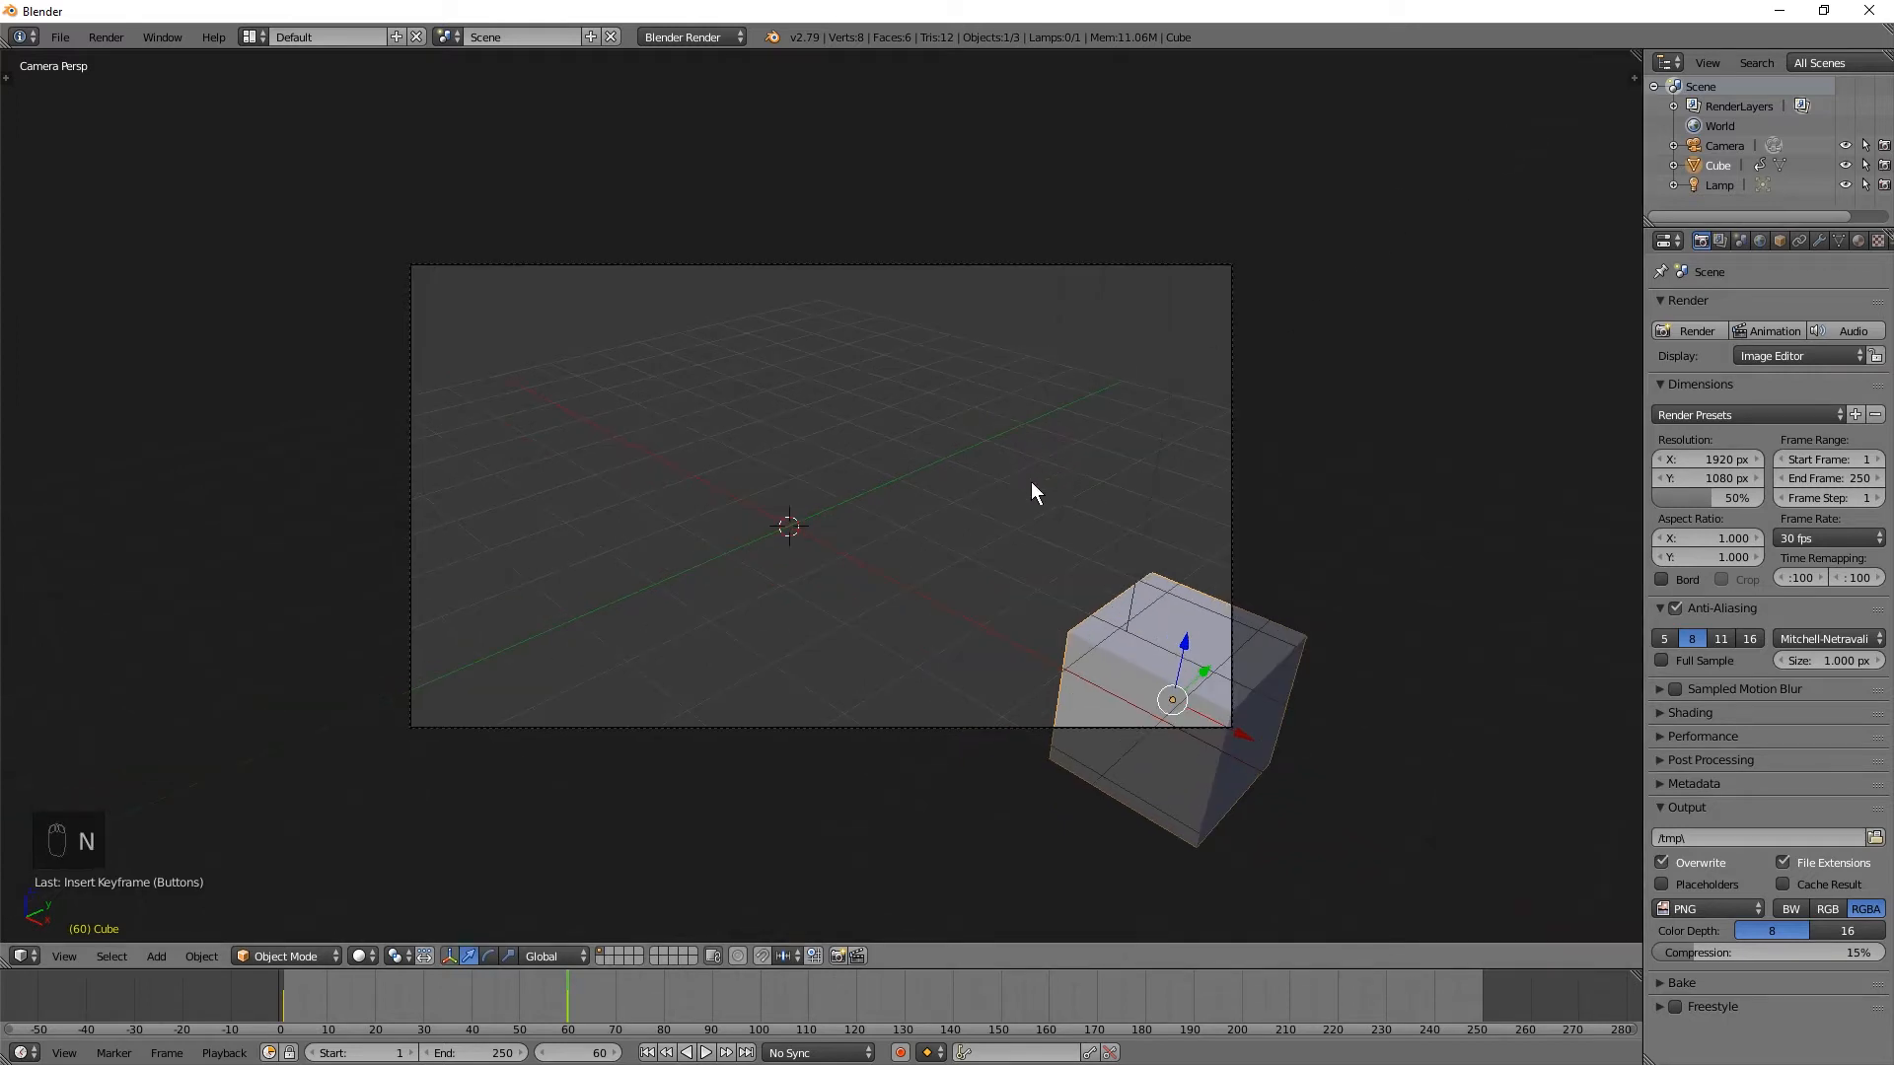
- Set the animation's end frame to 60, play it back and stop the playback
{"action": "left_click", "coordinate": [479, 1052]}
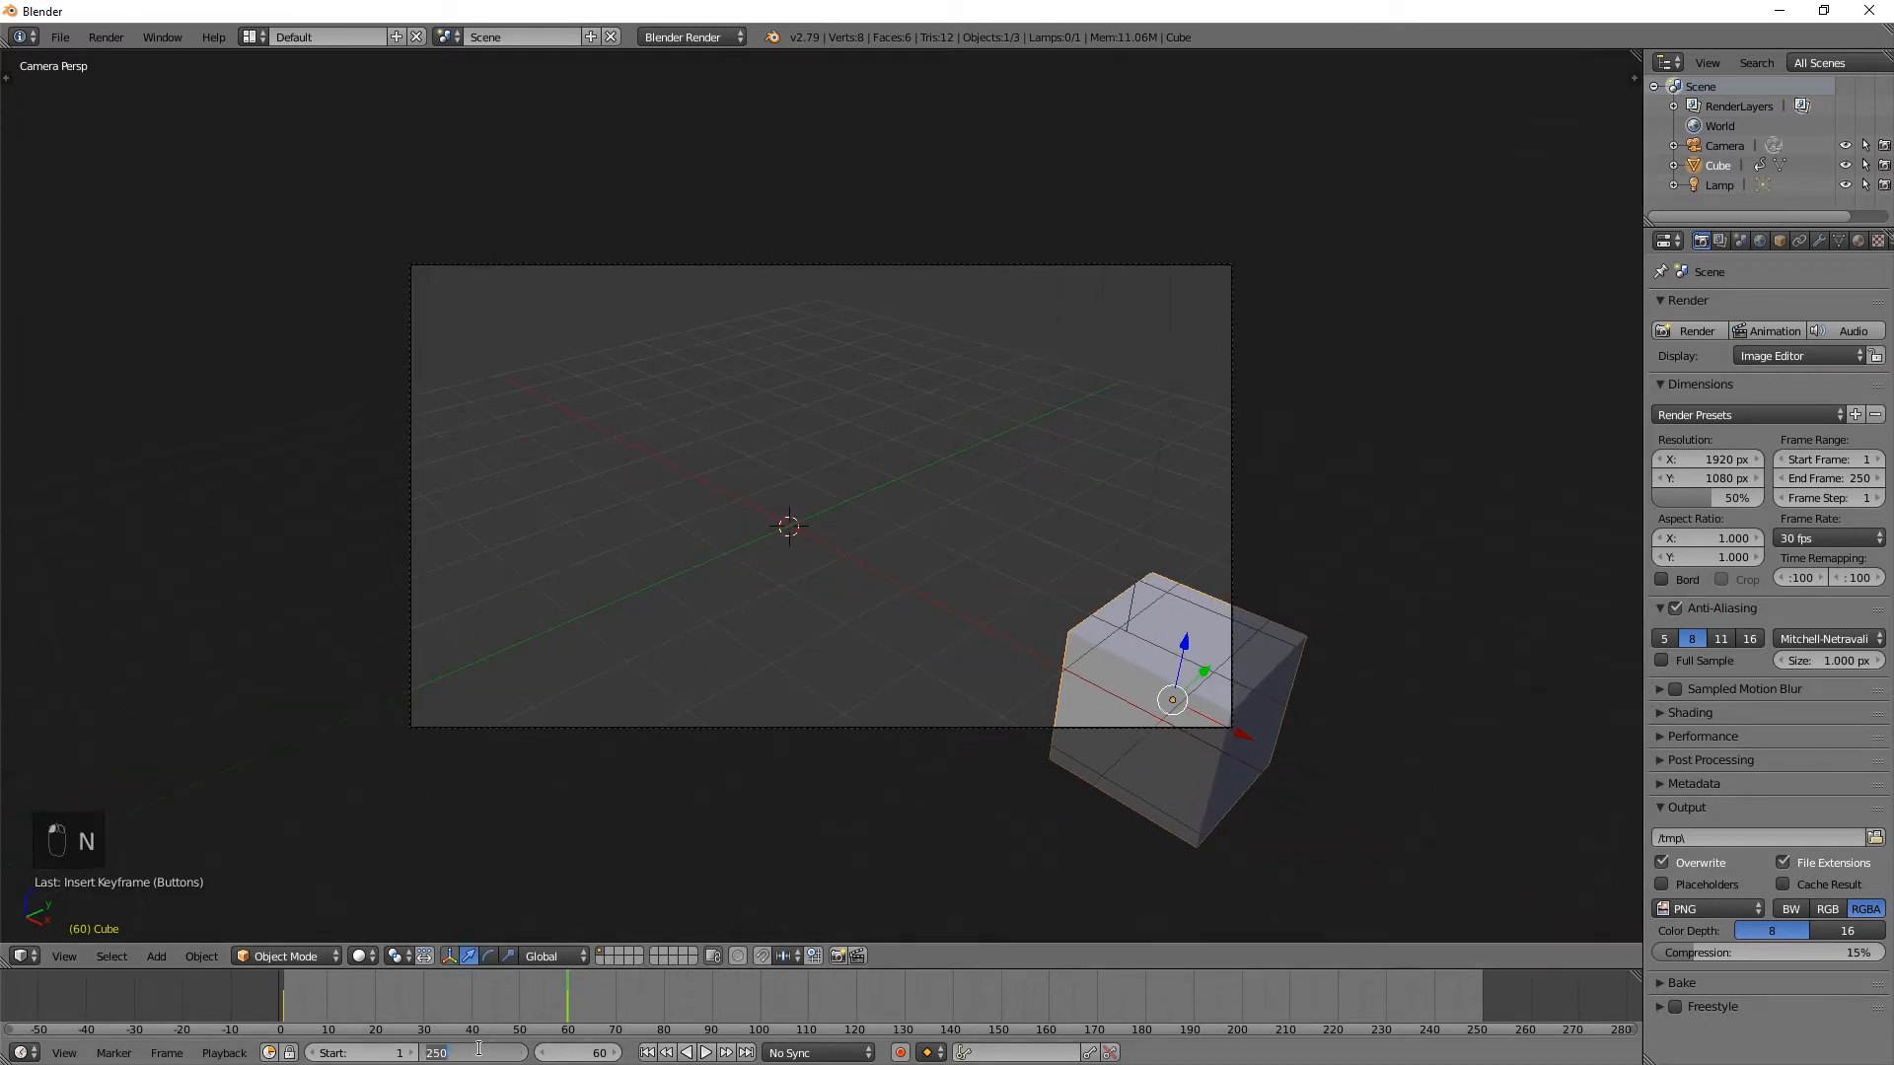
{"action": "type", "text": "60"}
{"action": "key", "text": "Return"}
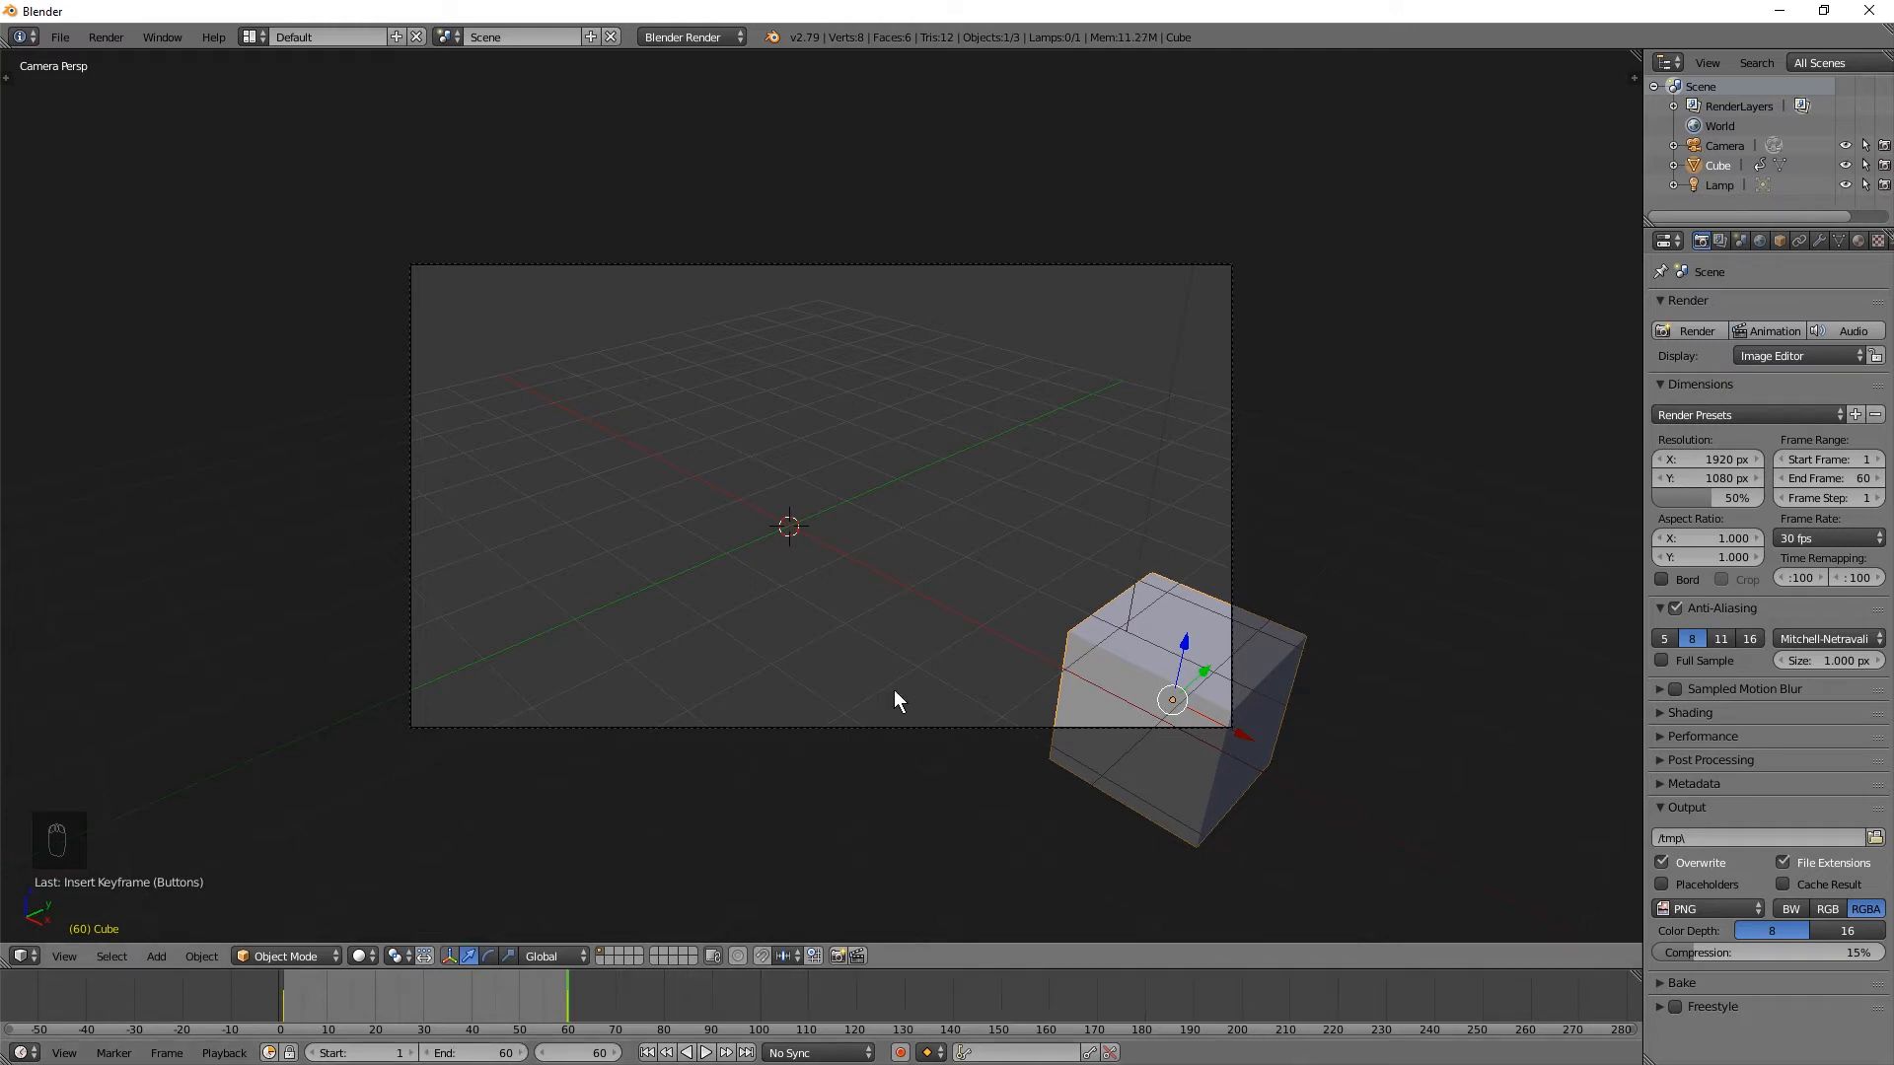
{"action": "key", "text": "alt+a"}
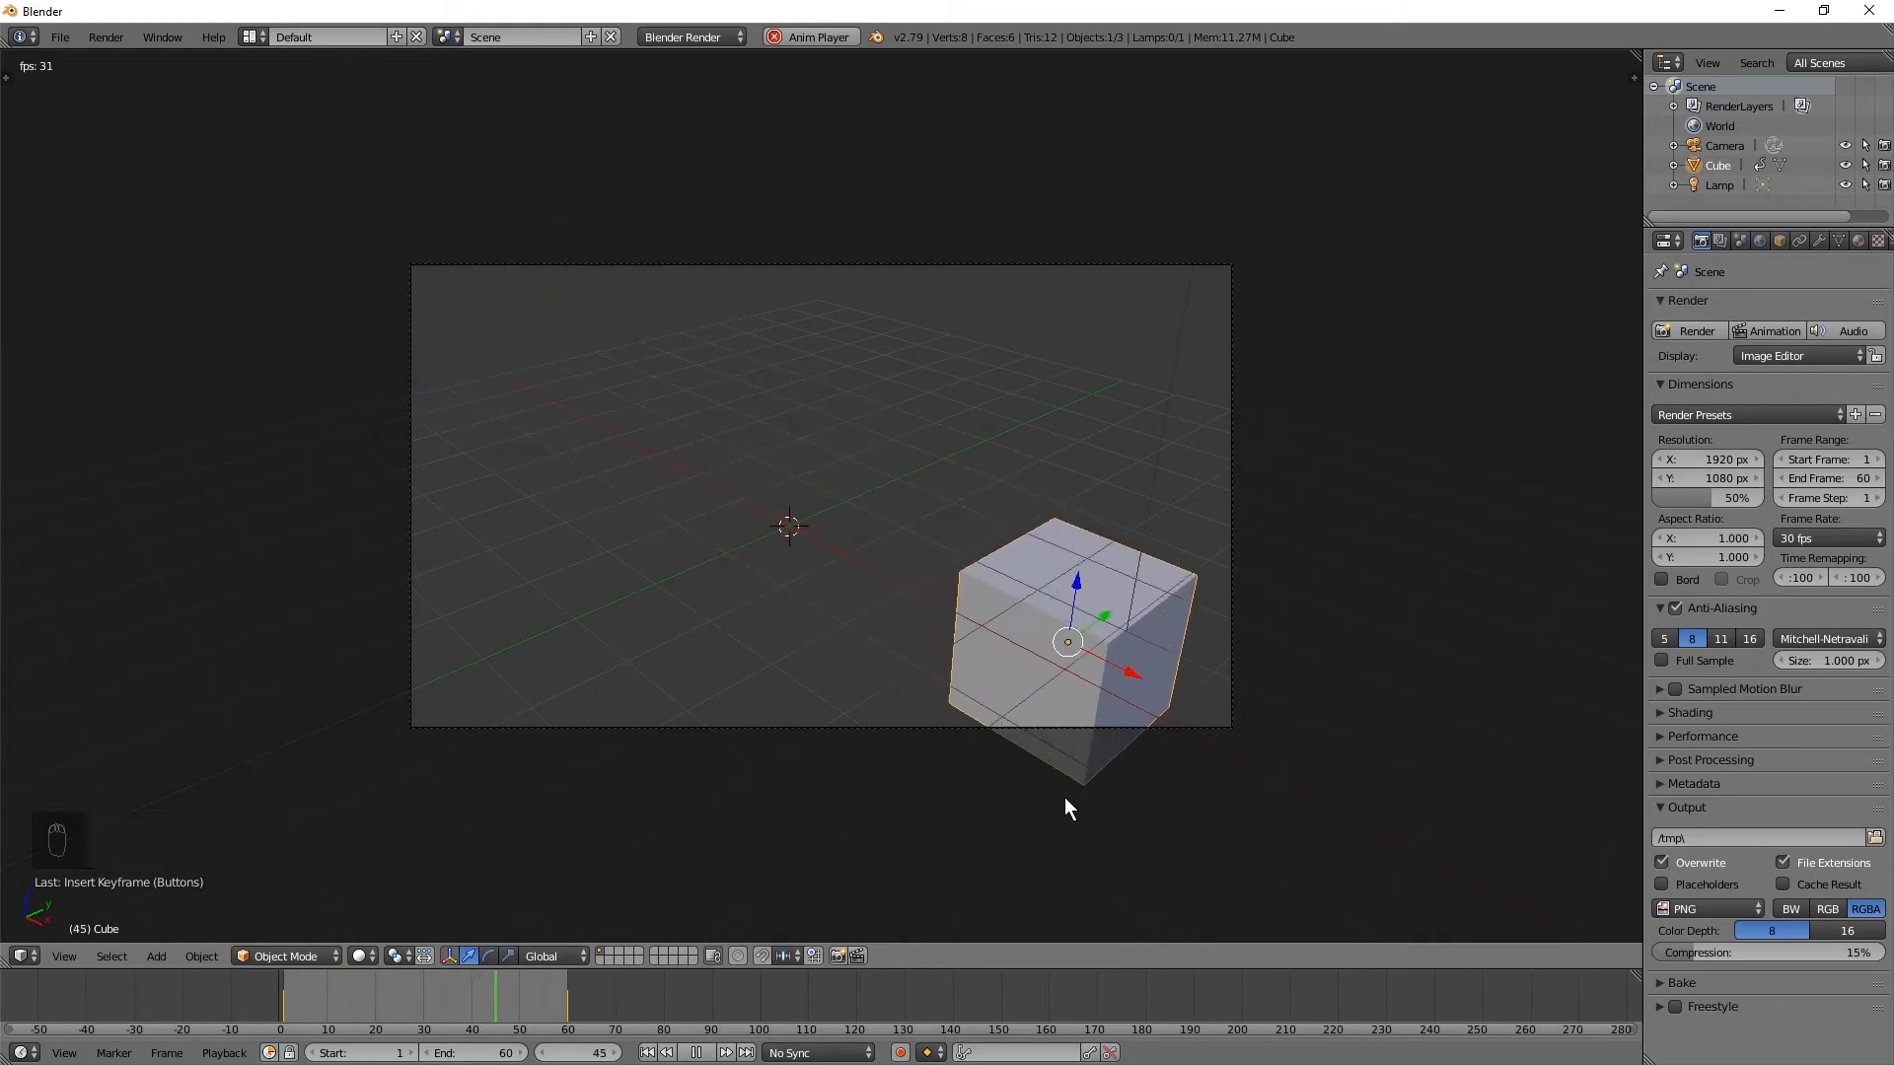
{"action": "key", "text": "alt+a"}
- At frame 120, set the cube's X location to its frame 1 value, -3.93036, and keyframe the location
{"action": "left_click", "coordinate": [712, 1006]}
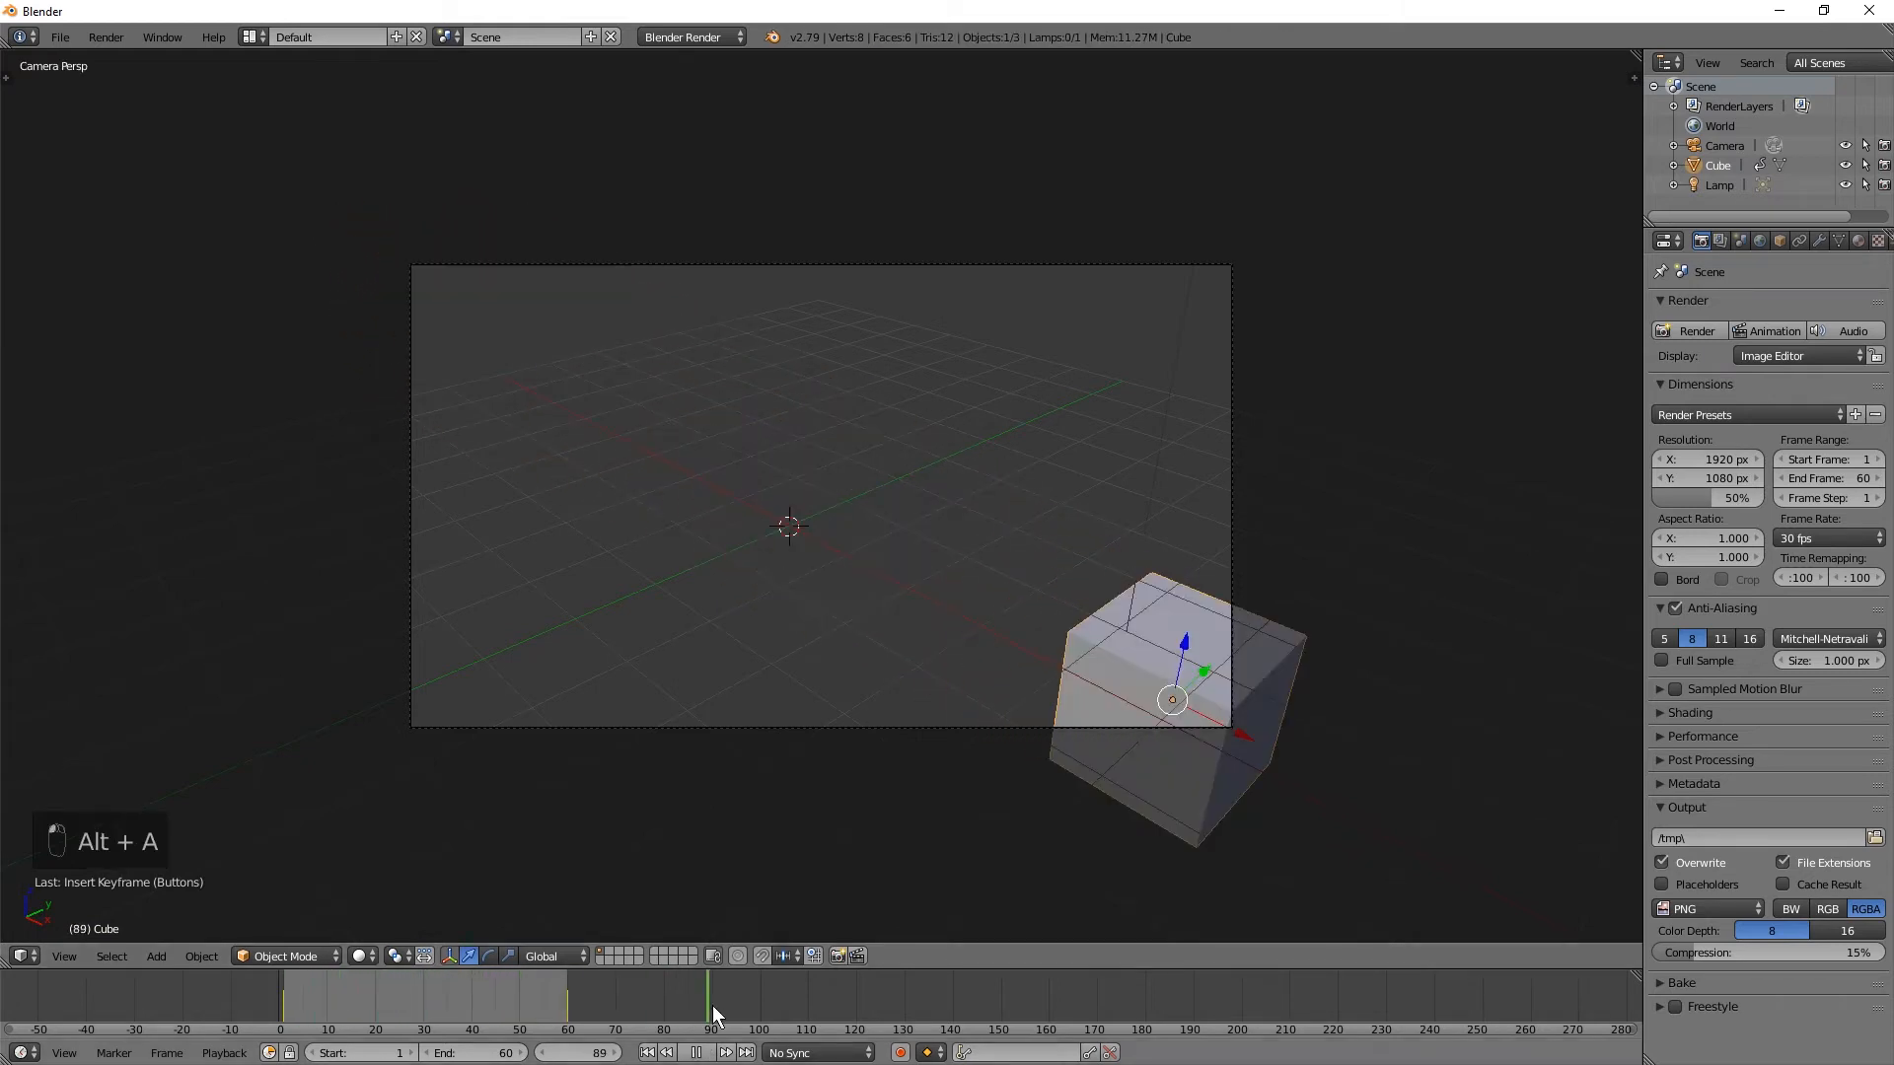
{"action": "left_click_drag", "start_coordinate": [712, 1004], "coordinate": [858, 1012]}
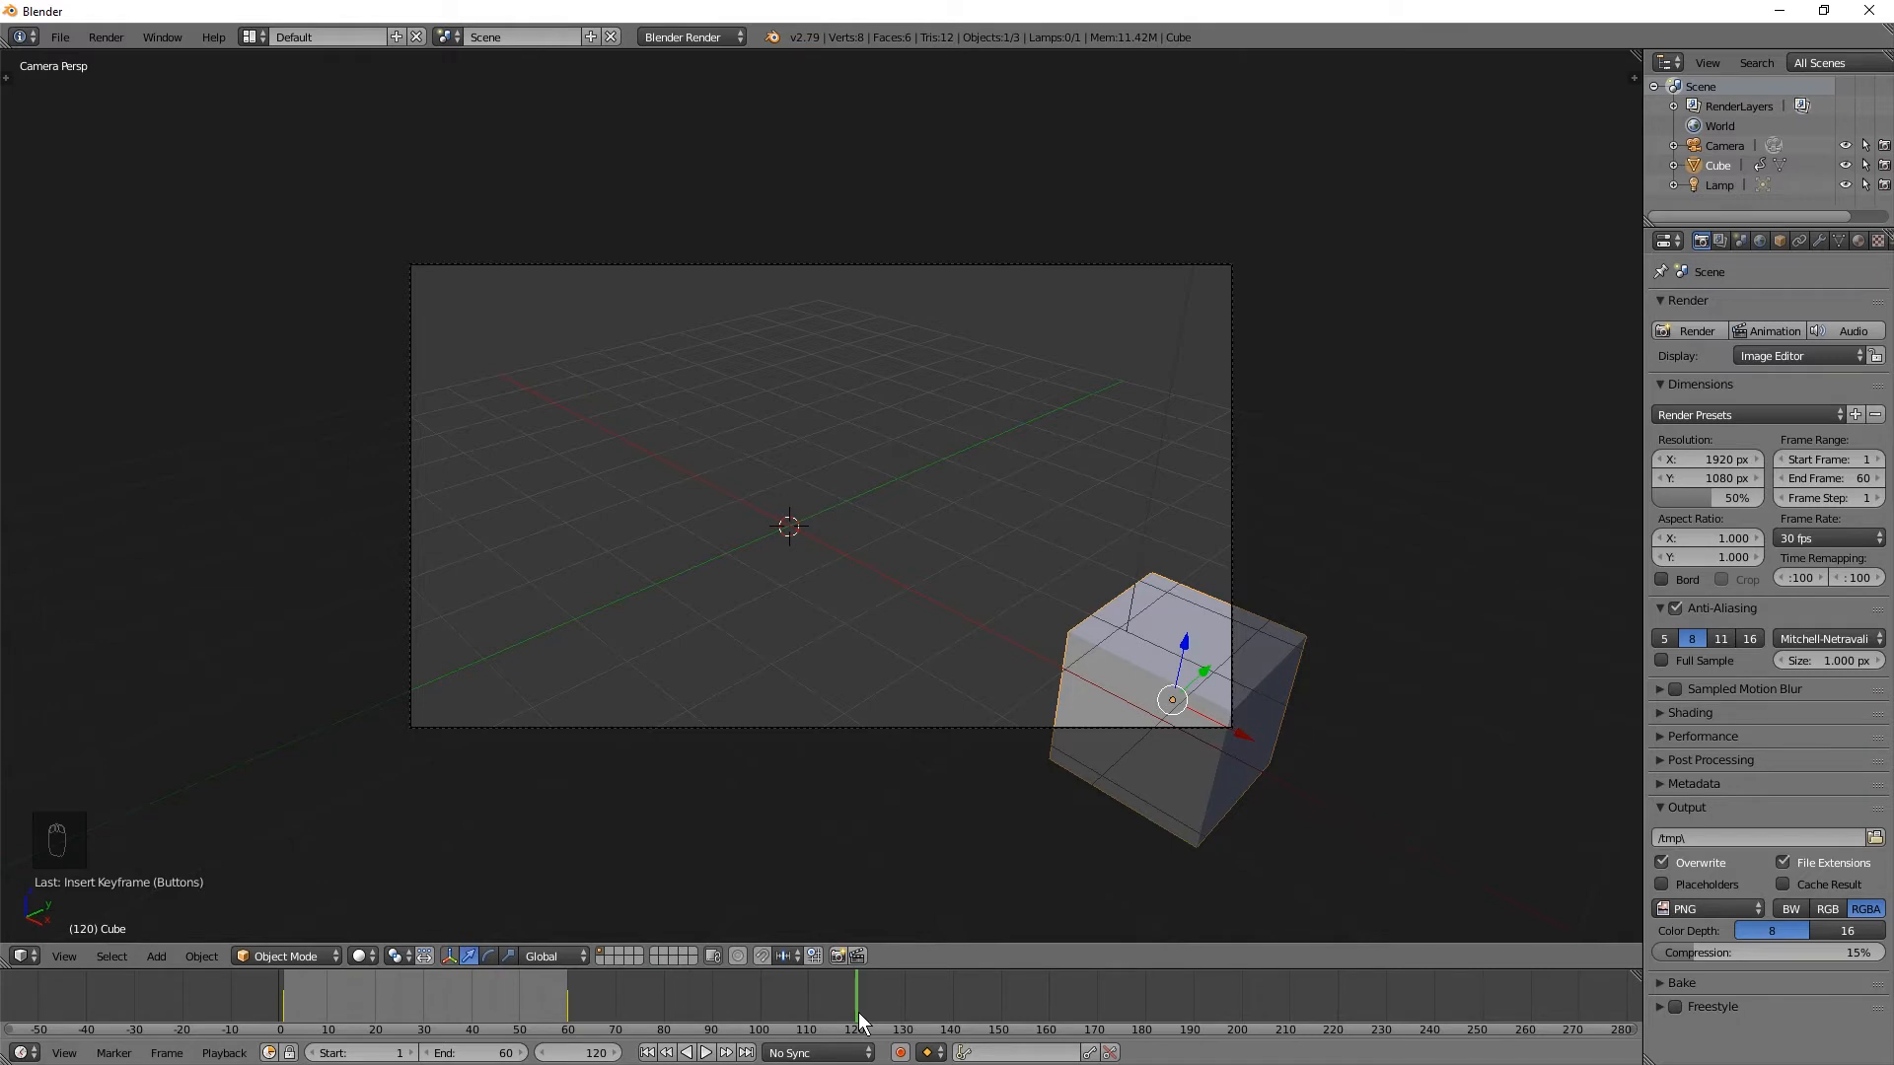
{"action": "key", "text": "n"}
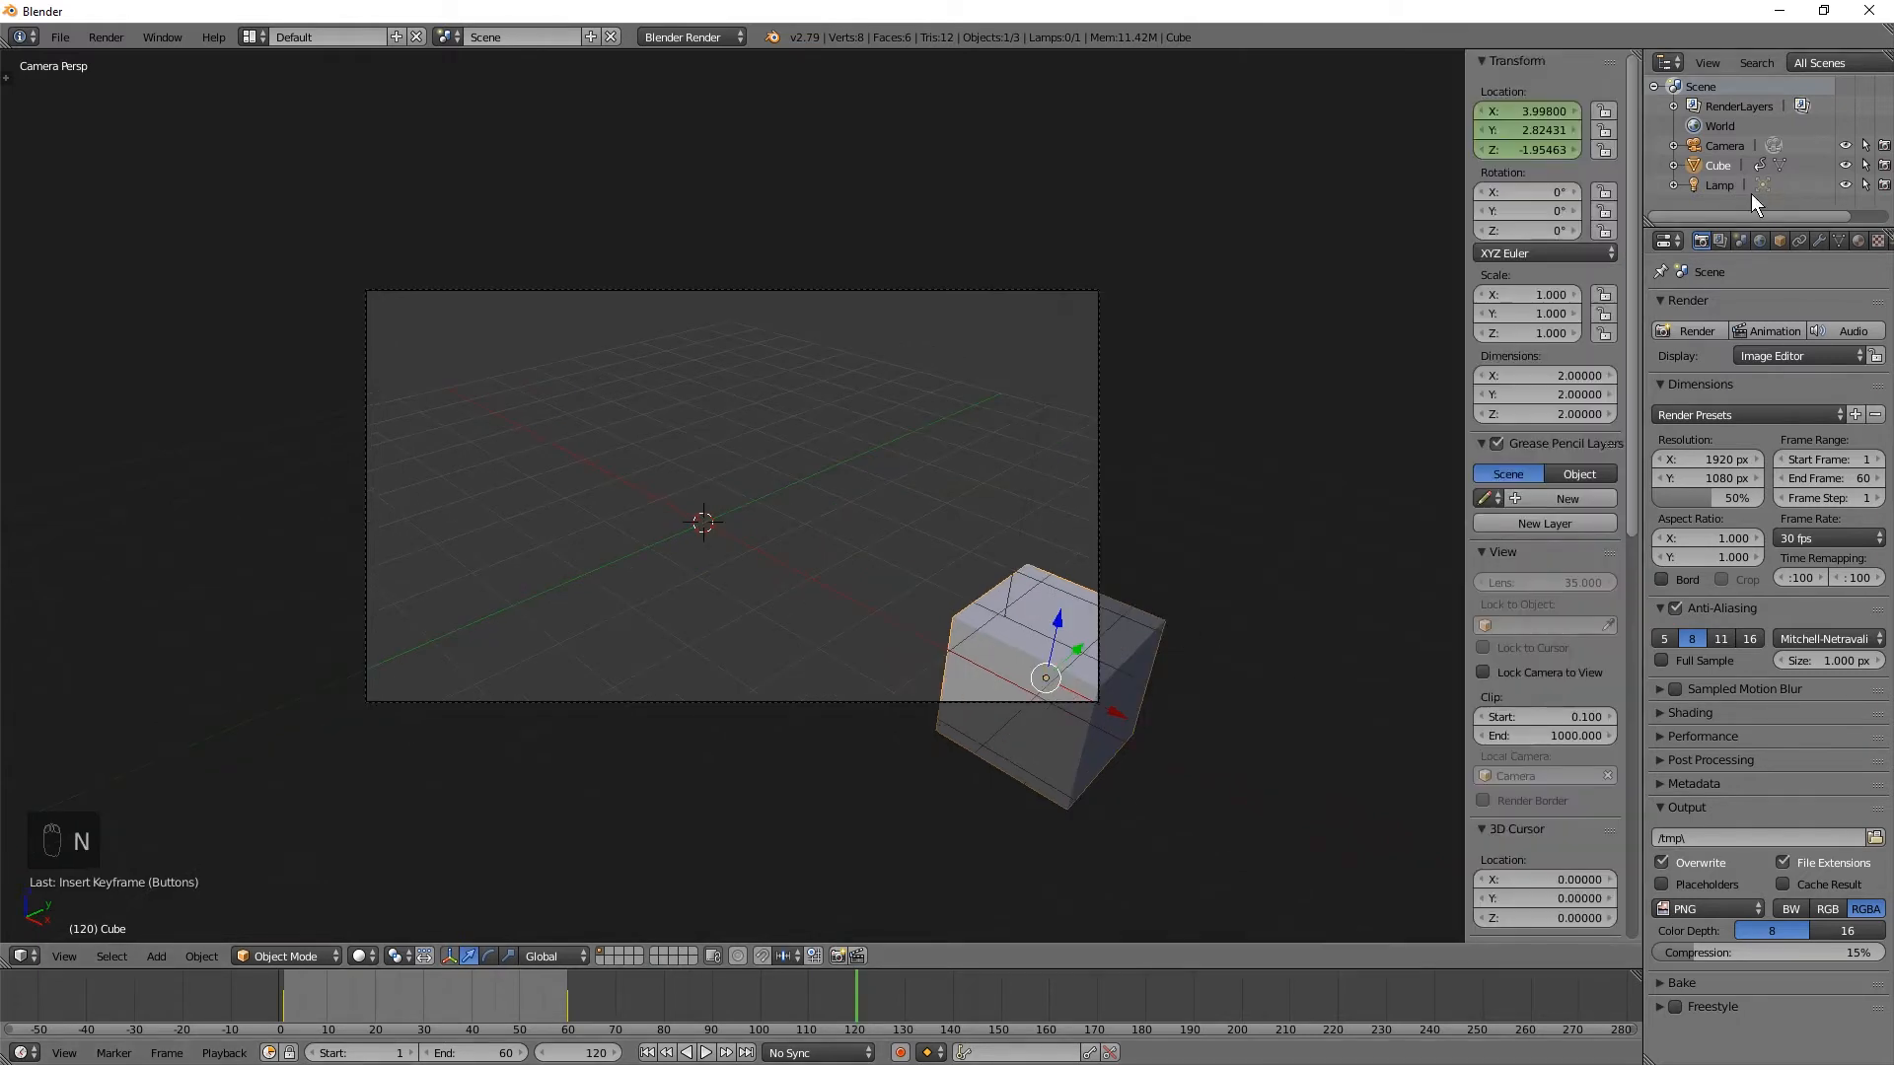
{"action": "left_click", "coordinate": [287, 1027]}
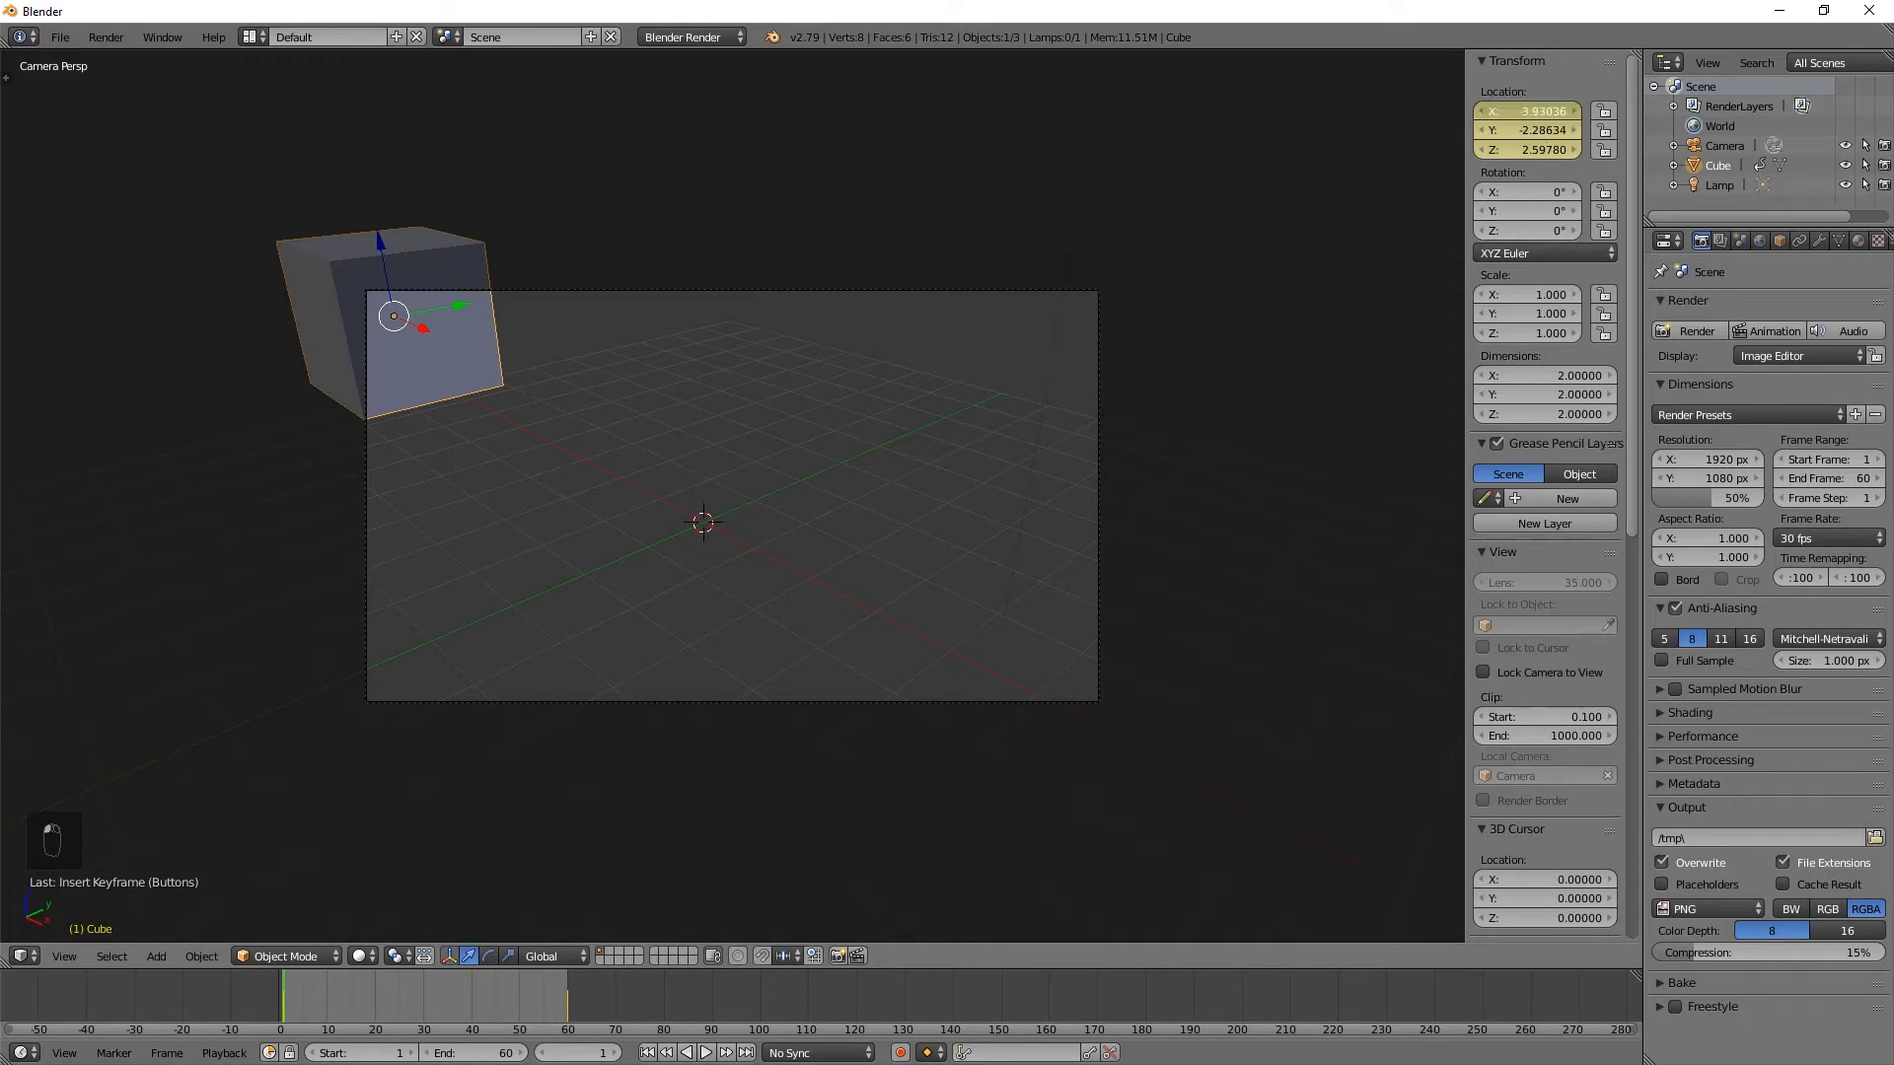
{"action": "left_click", "coordinate": [856, 1006]}
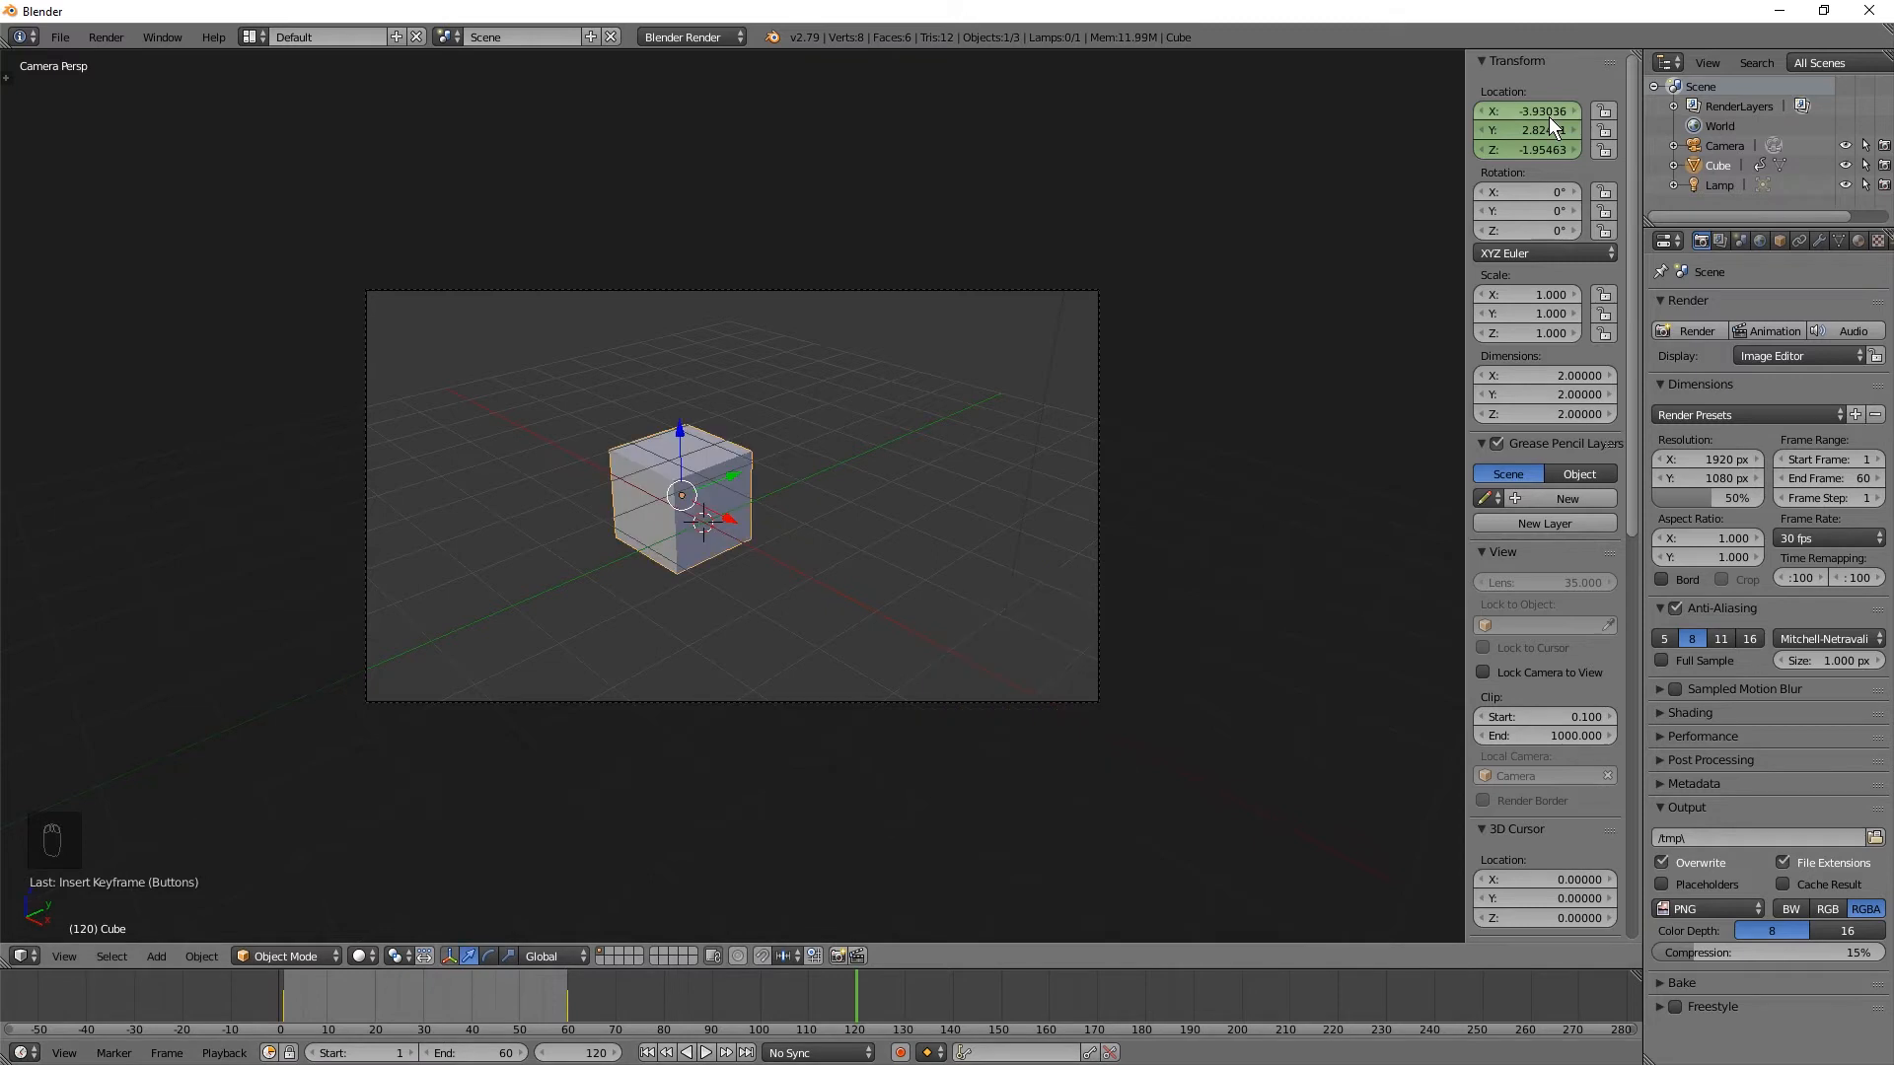
{"action": "key", "text": "i"}
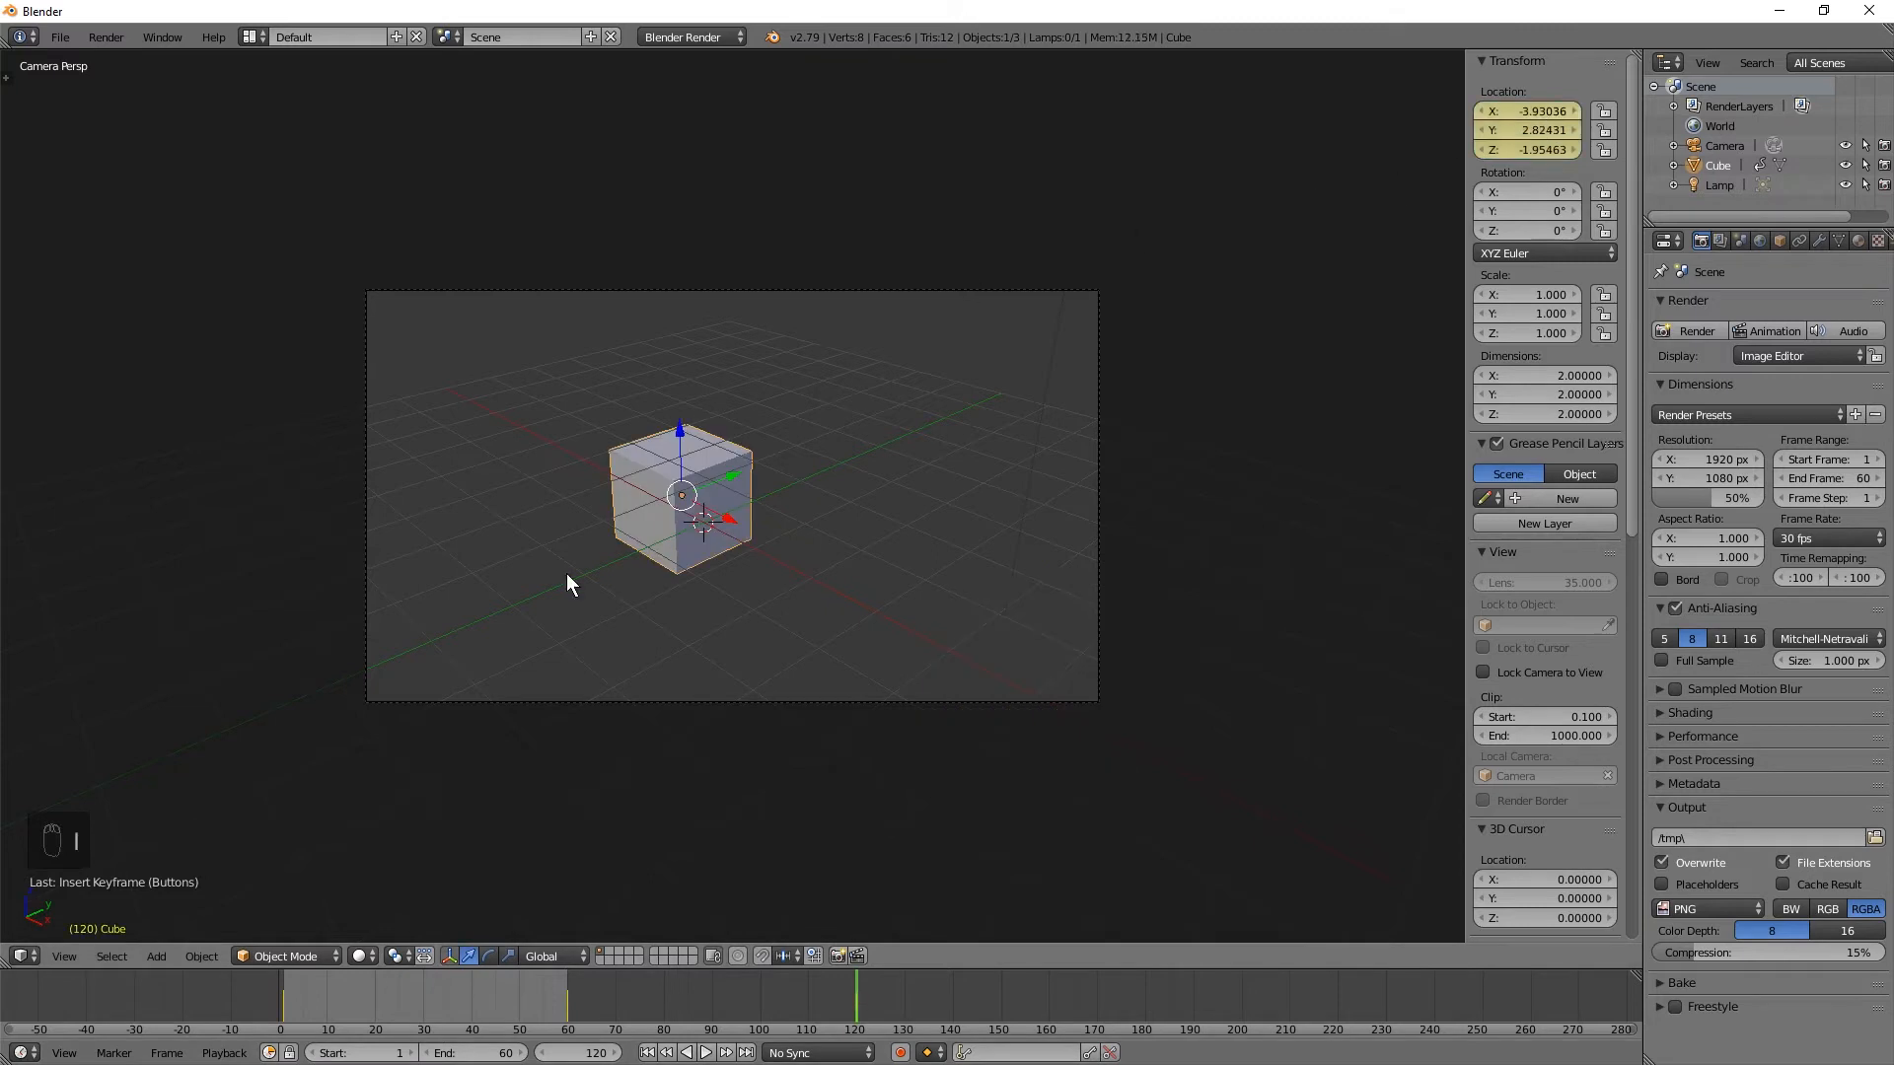
- Copy the cube's frame 1 Y (-2.28634) and Z (2.59780) locations to frame 120 and keyframe the location
{"action": "left_click", "coordinate": [282, 981]}
{"action": "left_click_drag", "start_coordinate": [829, 988], "coordinate": [856, 992]}
{"action": "left_click_drag", "start_coordinate": [1528, 136], "coordinate": [1282, 136]}
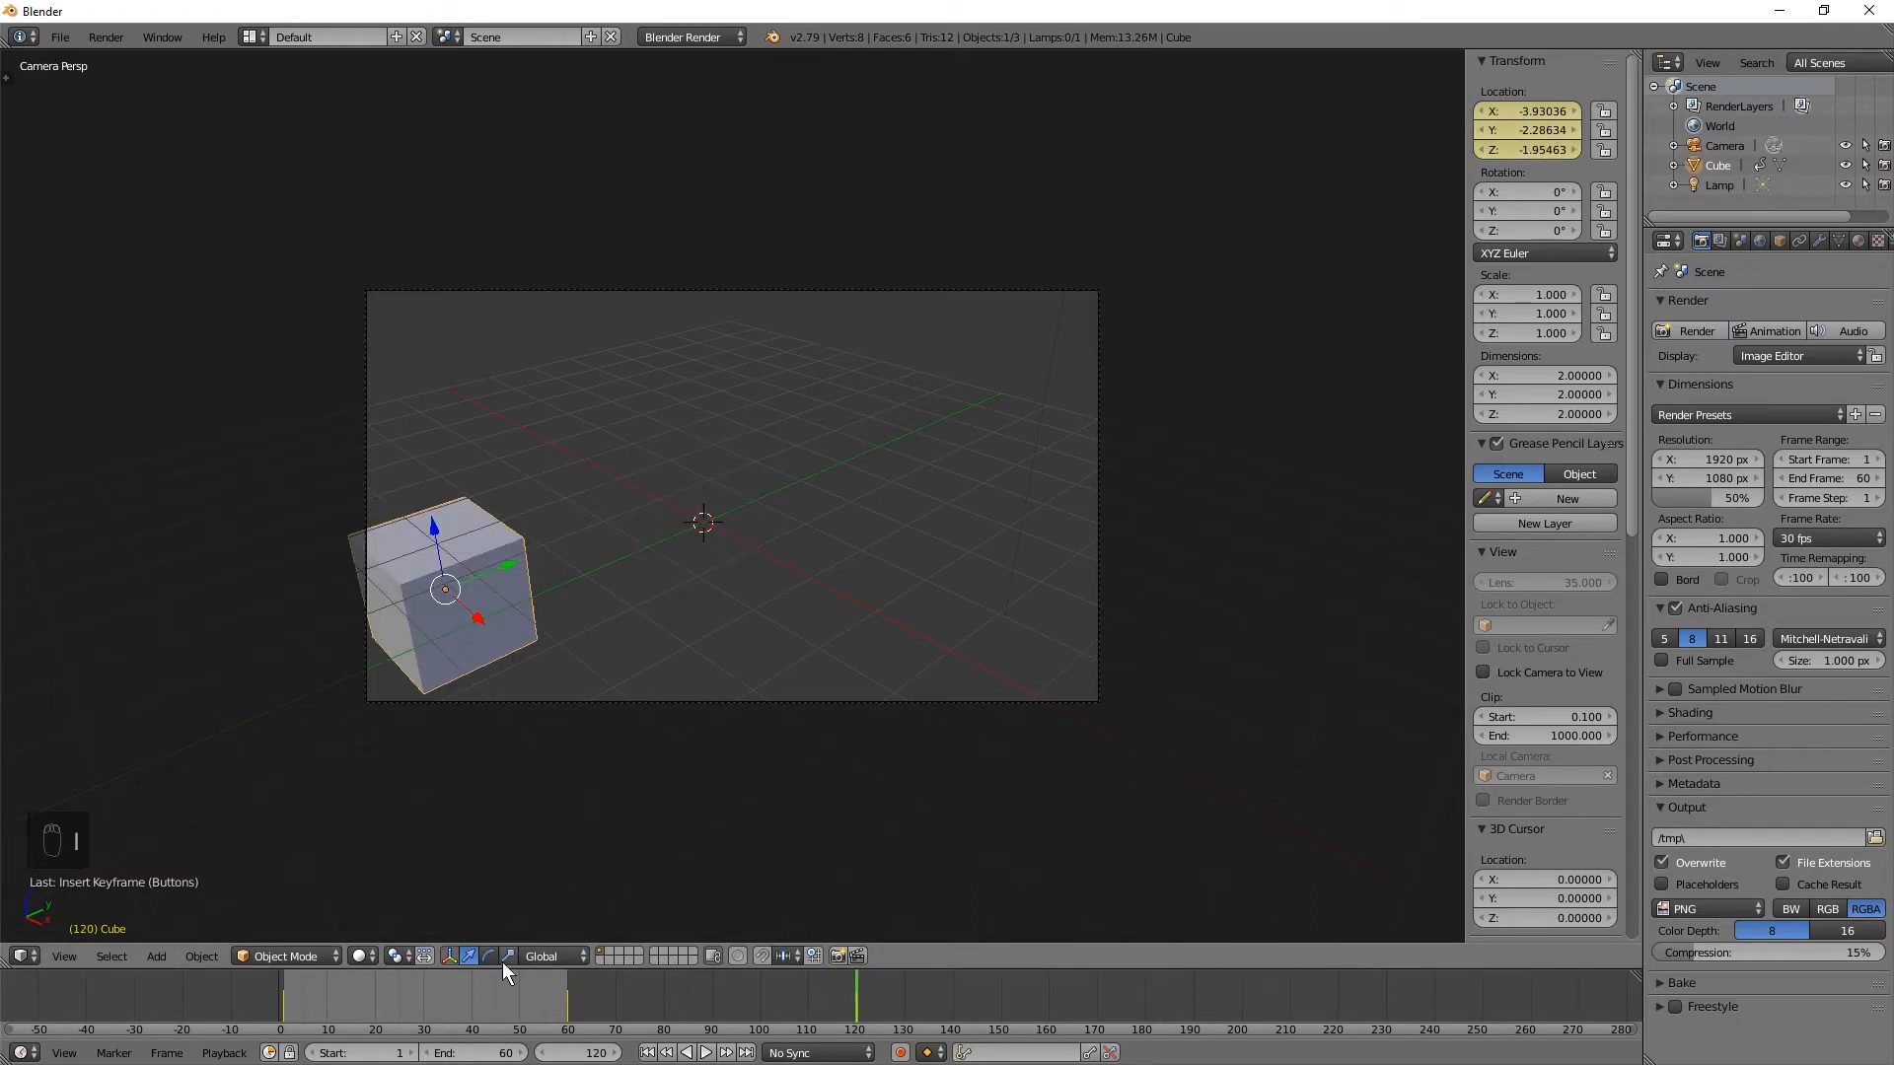
{"action": "key", "text": "shift+Left"}
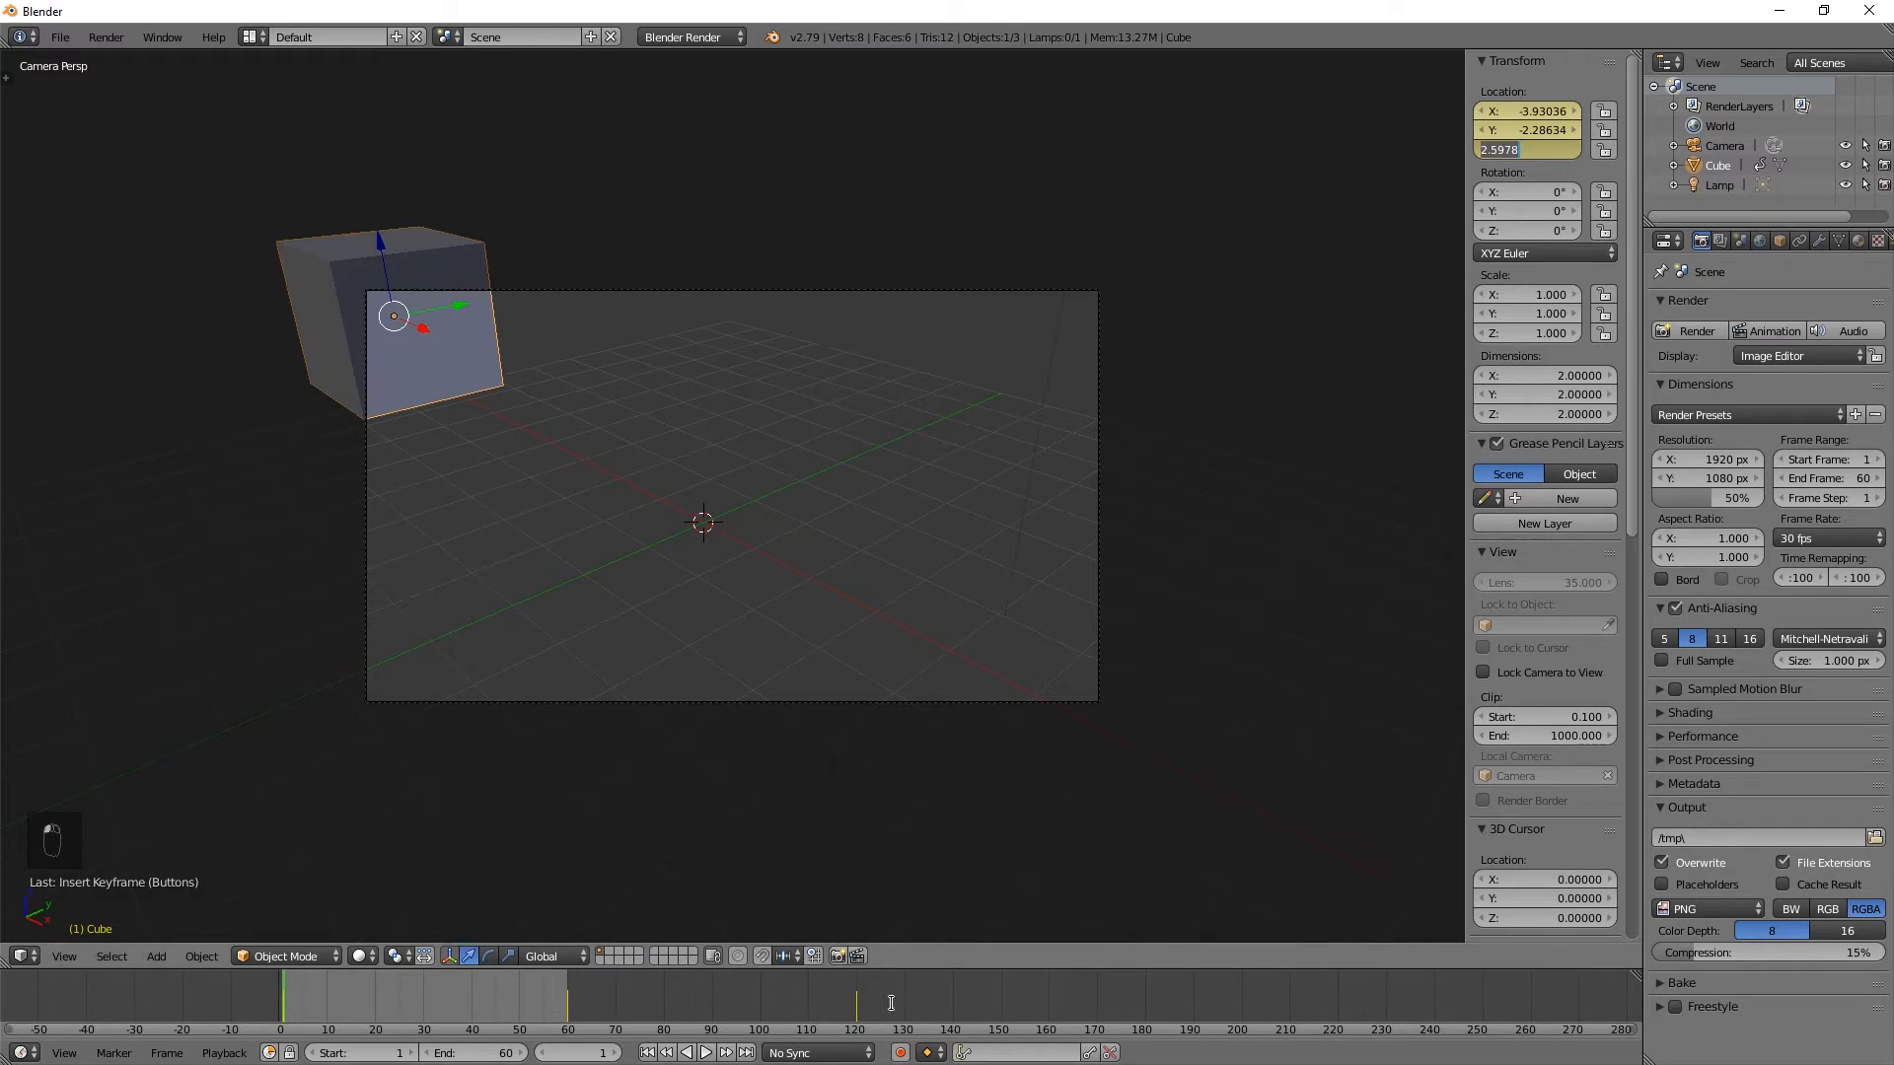
{"action": "left_click", "coordinate": [861, 1003]}
{"action": "left_click_drag", "start_coordinate": [861, 1003], "coordinate": [855, 1003]}
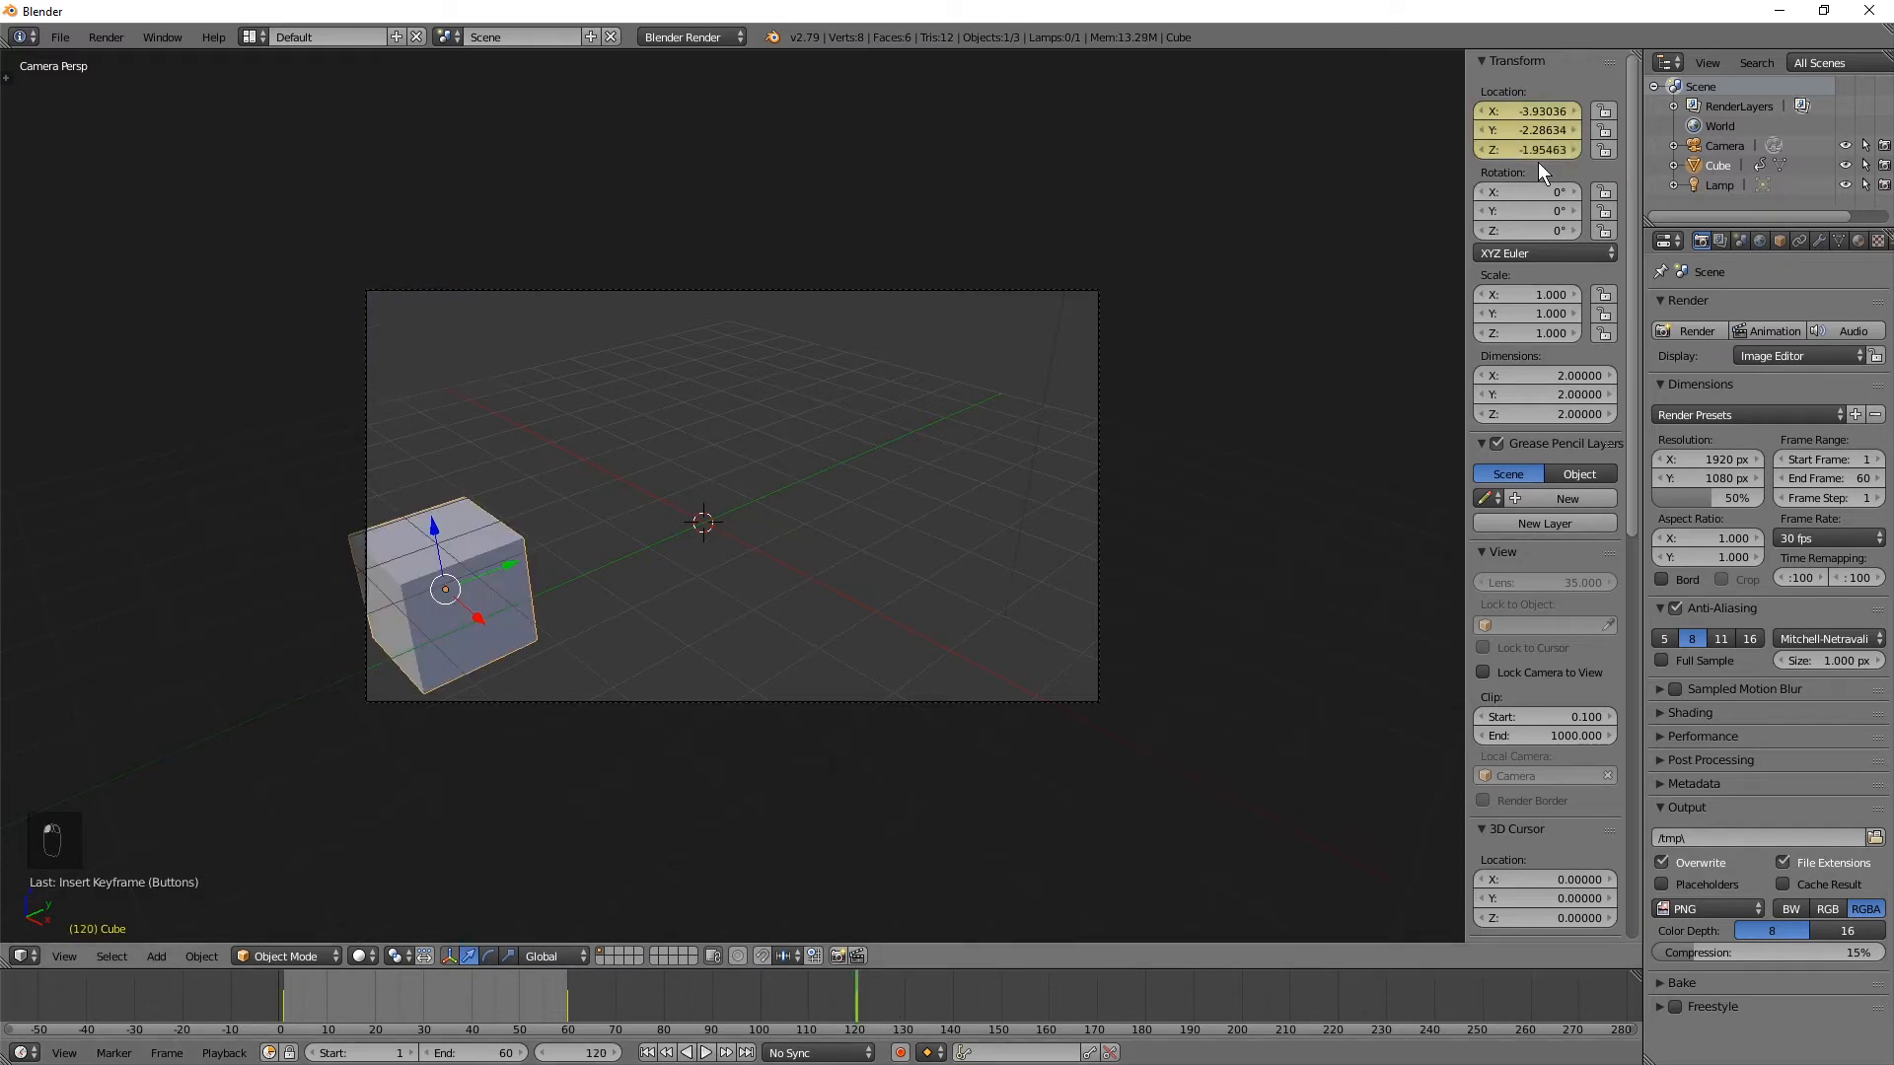
{"action": "type", "text": "2.59780"}
{"action": "key", "text": "Return"}
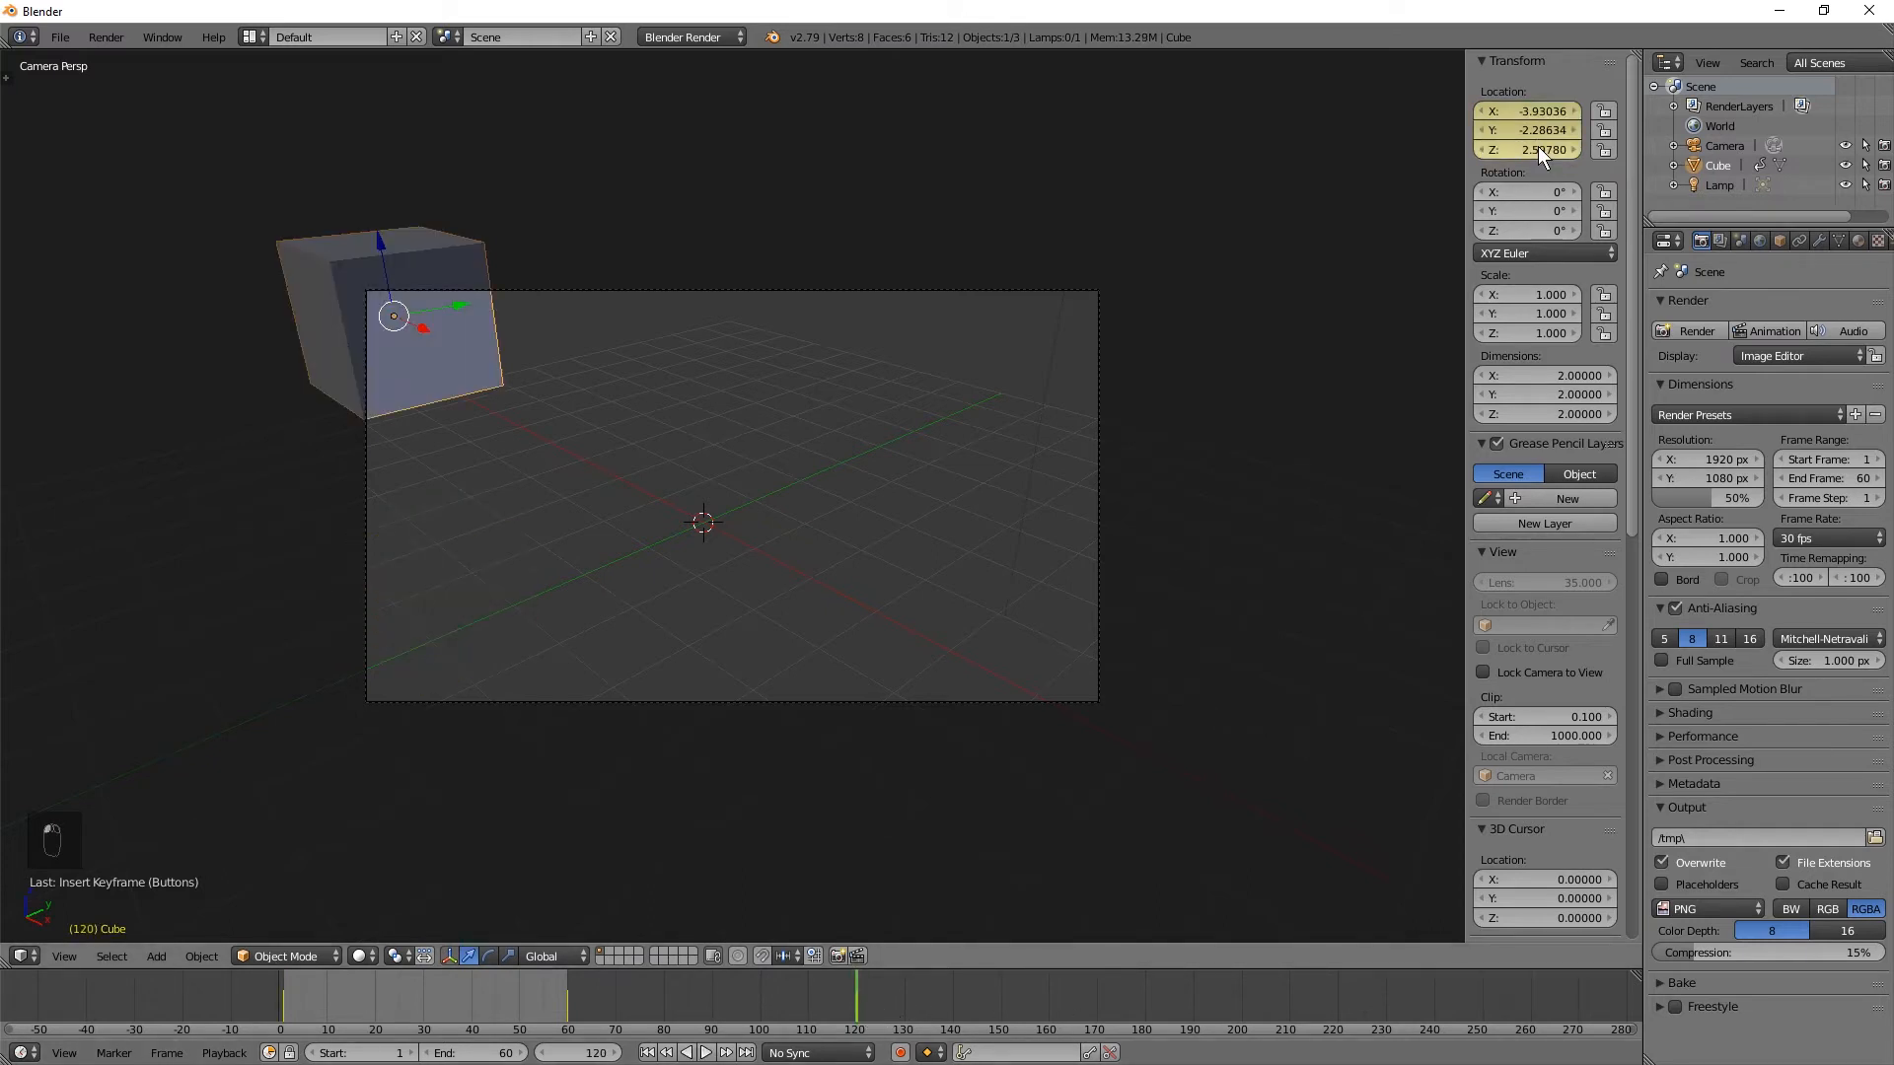
{"action": "key", "text": "i"}
- Extend the animation's end frame to 120, play the full cube movement and stop the playback
{"action": "left_click", "coordinate": [484, 1052]}
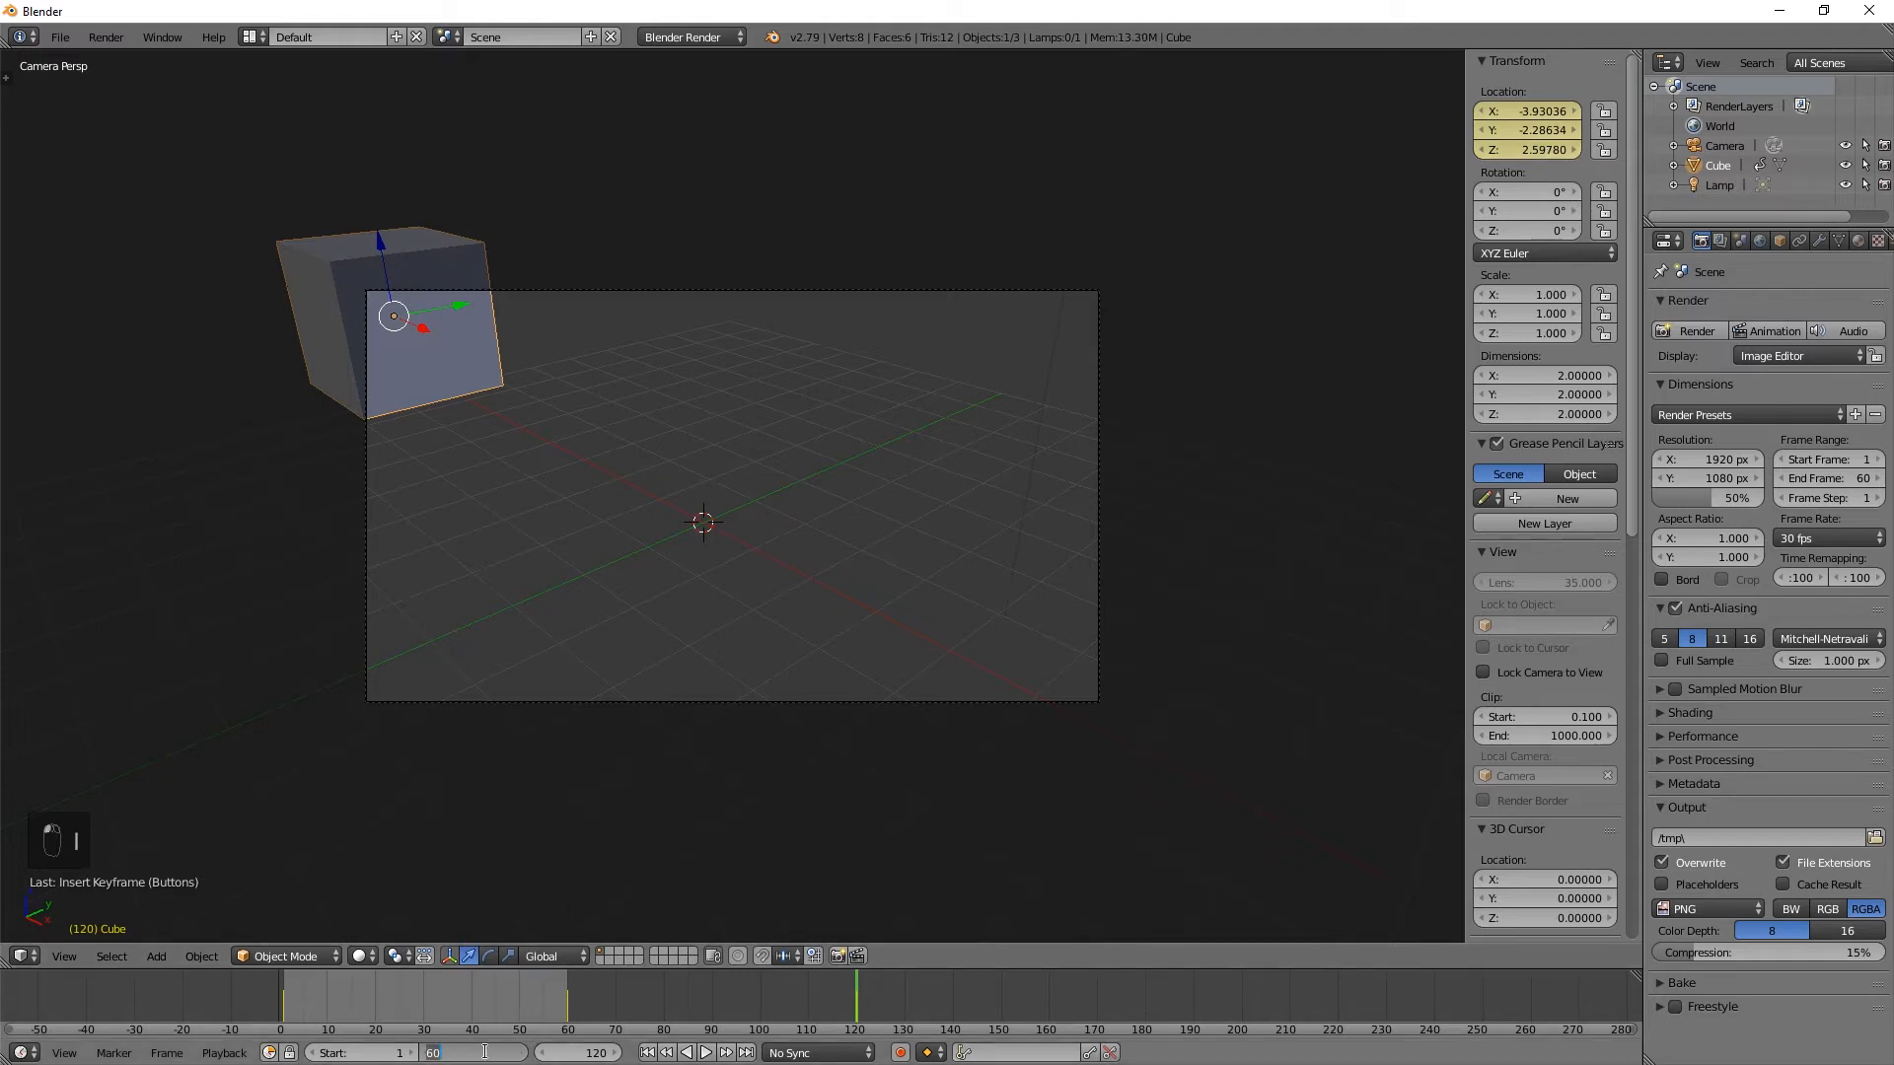
{"action": "type", "text": "120"}
{"action": "key", "text": "Return"}
{"action": "key", "text": "alt+a"}
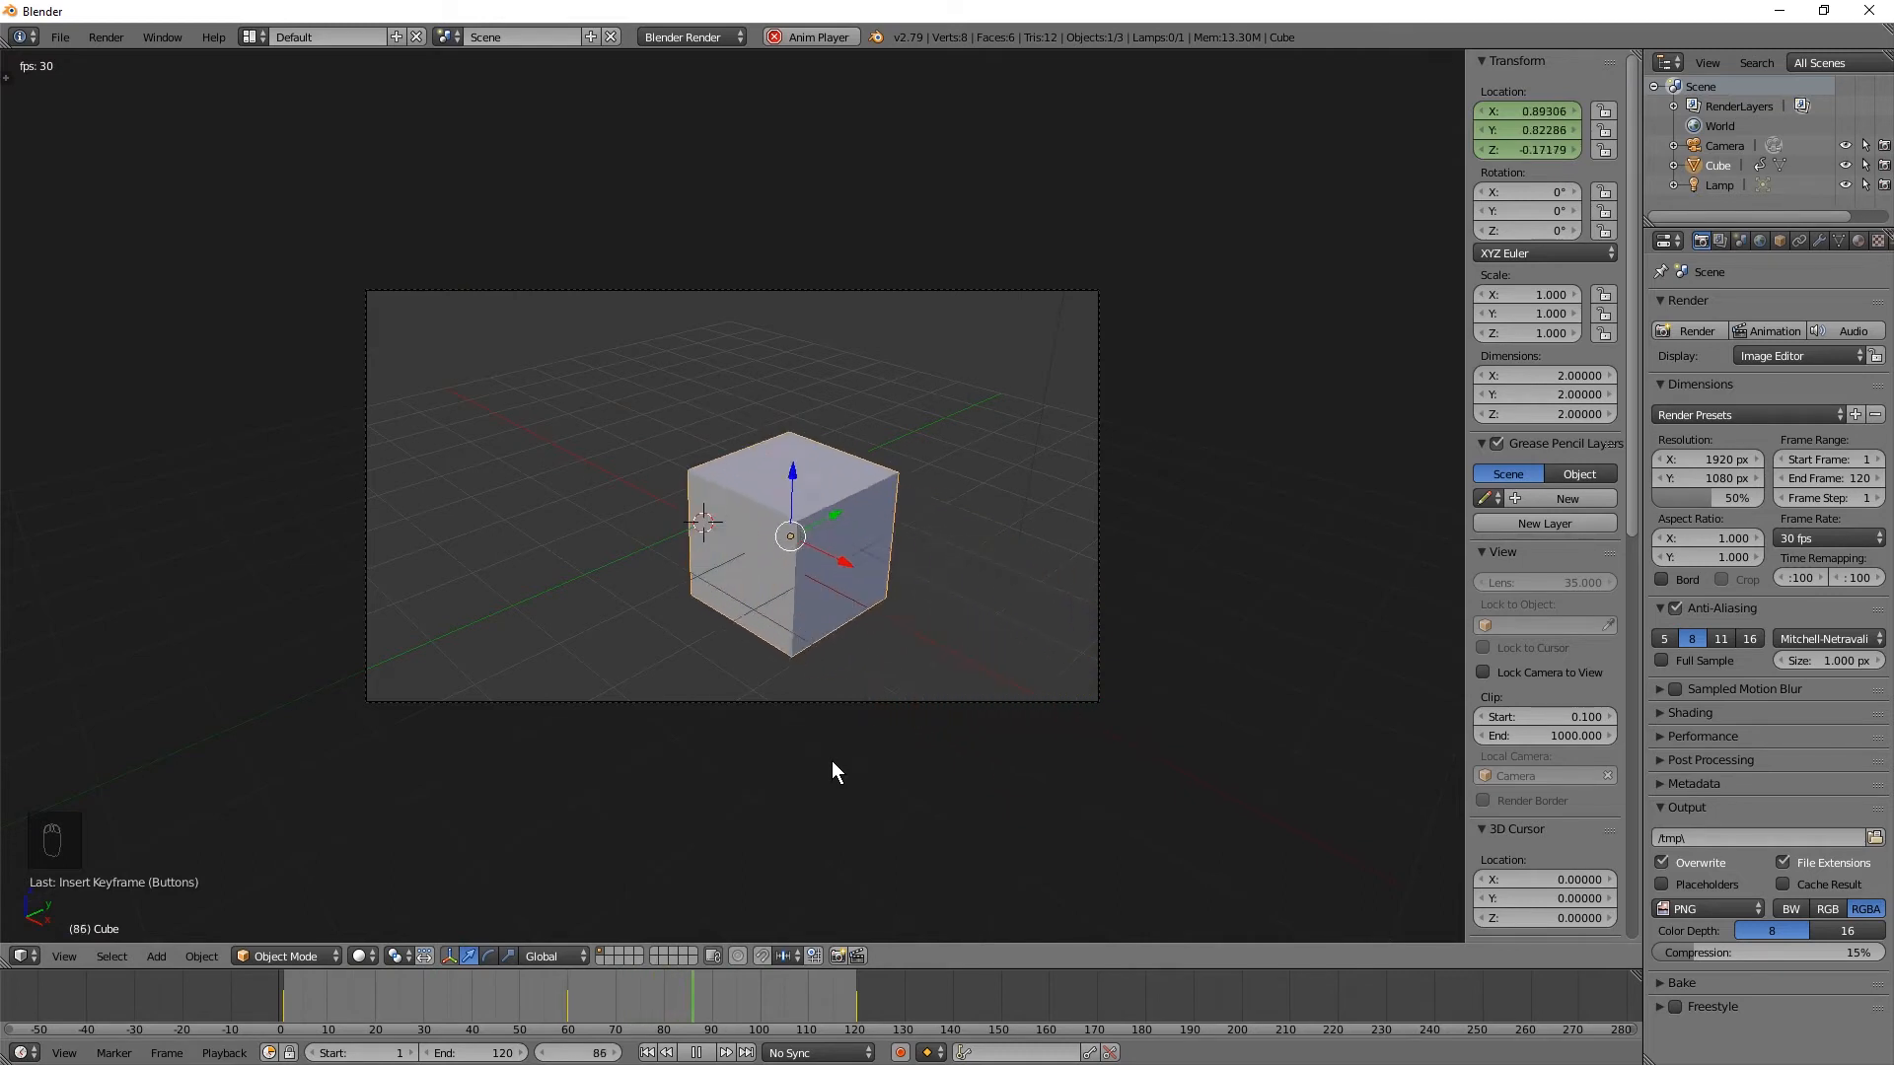
{"action": "key", "text": "alt+a"}
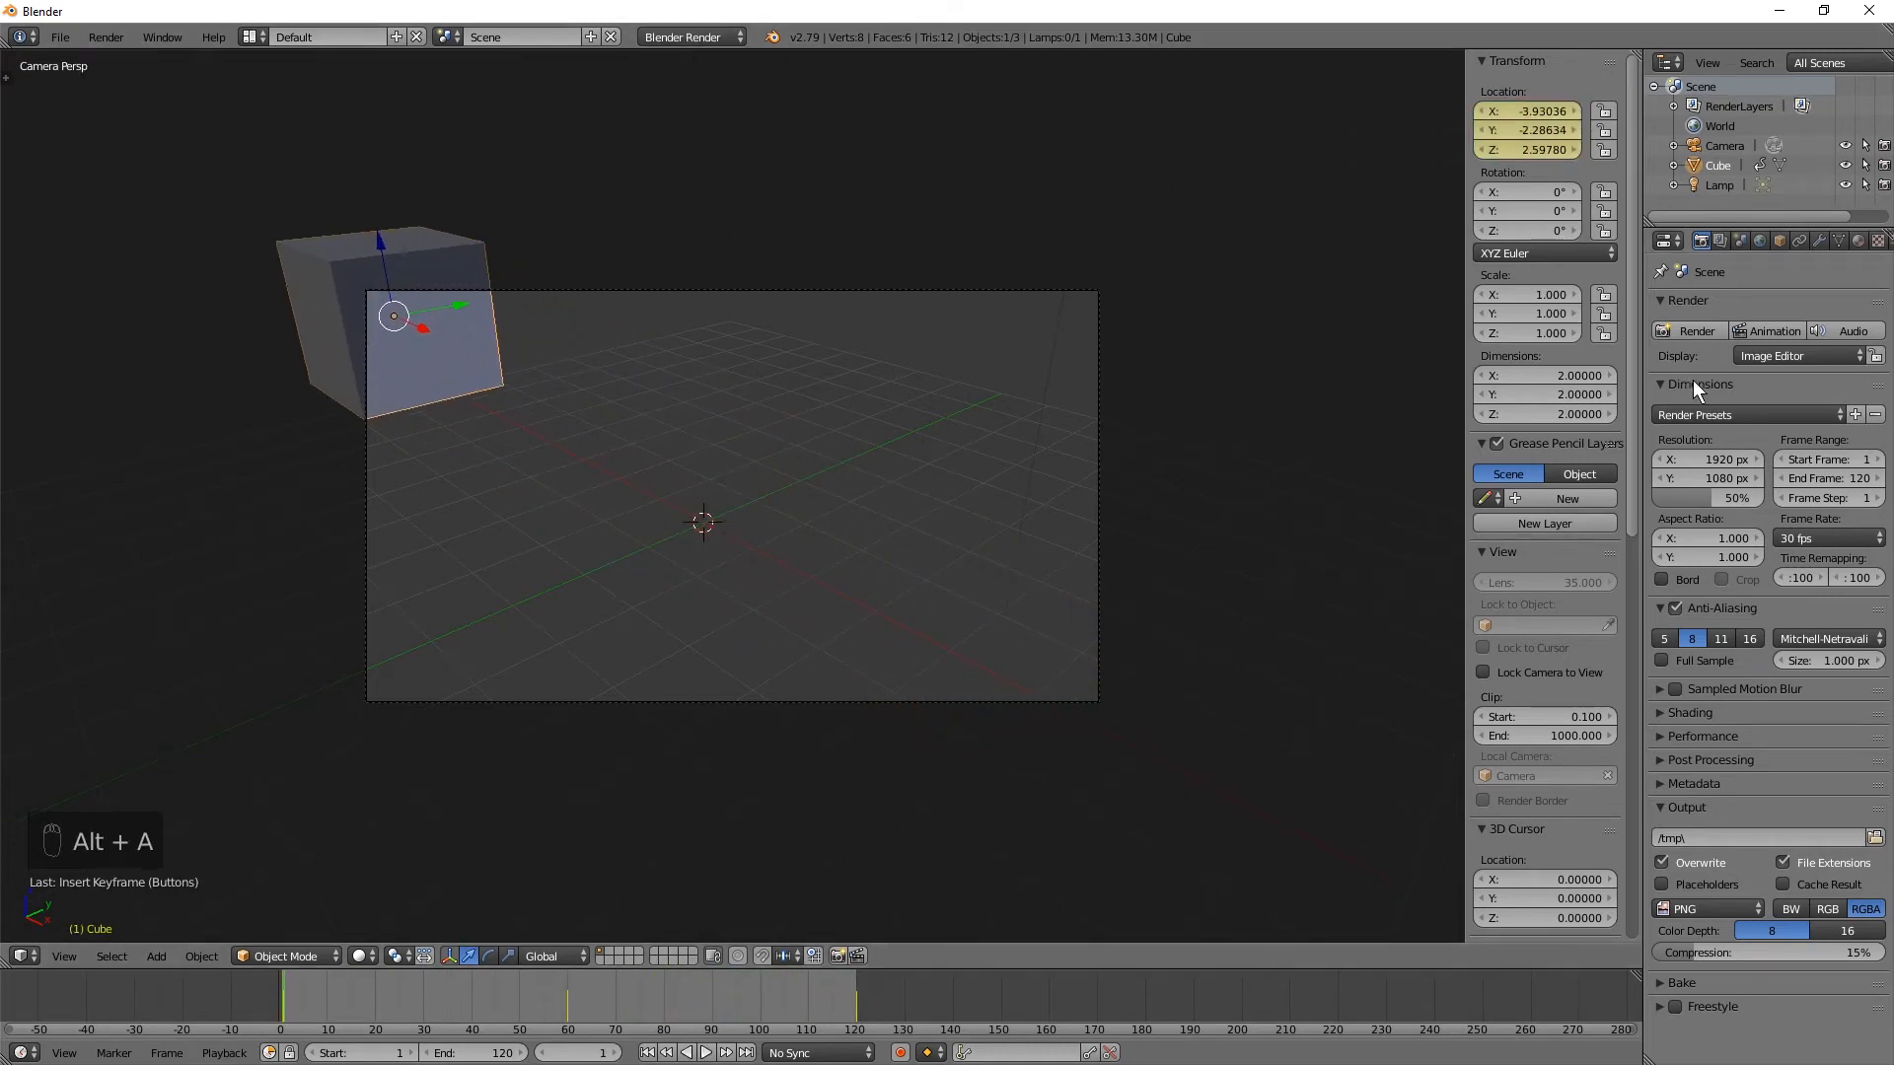
- Set the render output folder to C:\Cache\Intros\qDev\BlenderRenderTest\
{"action": "left_click", "coordinate": [1872, 839]}
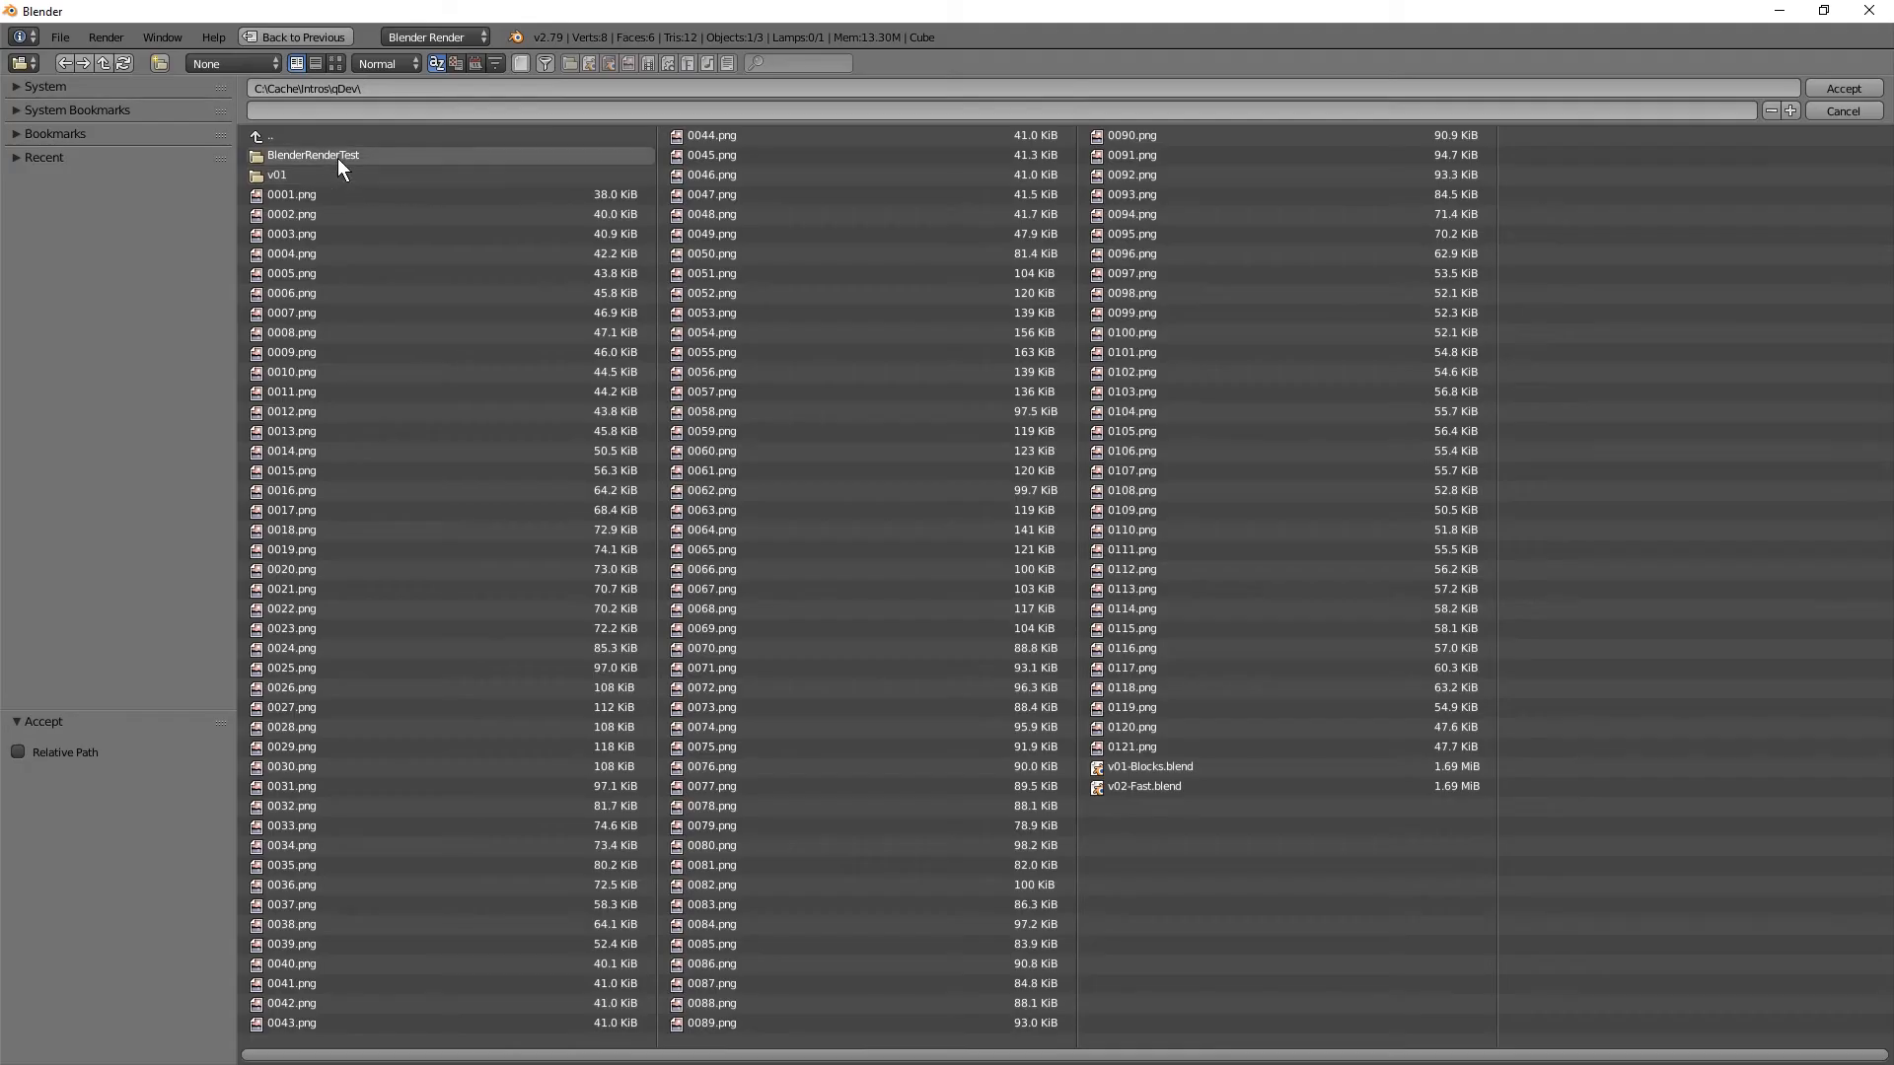
{"action": "left_click", "coordinate": [318, 155]}
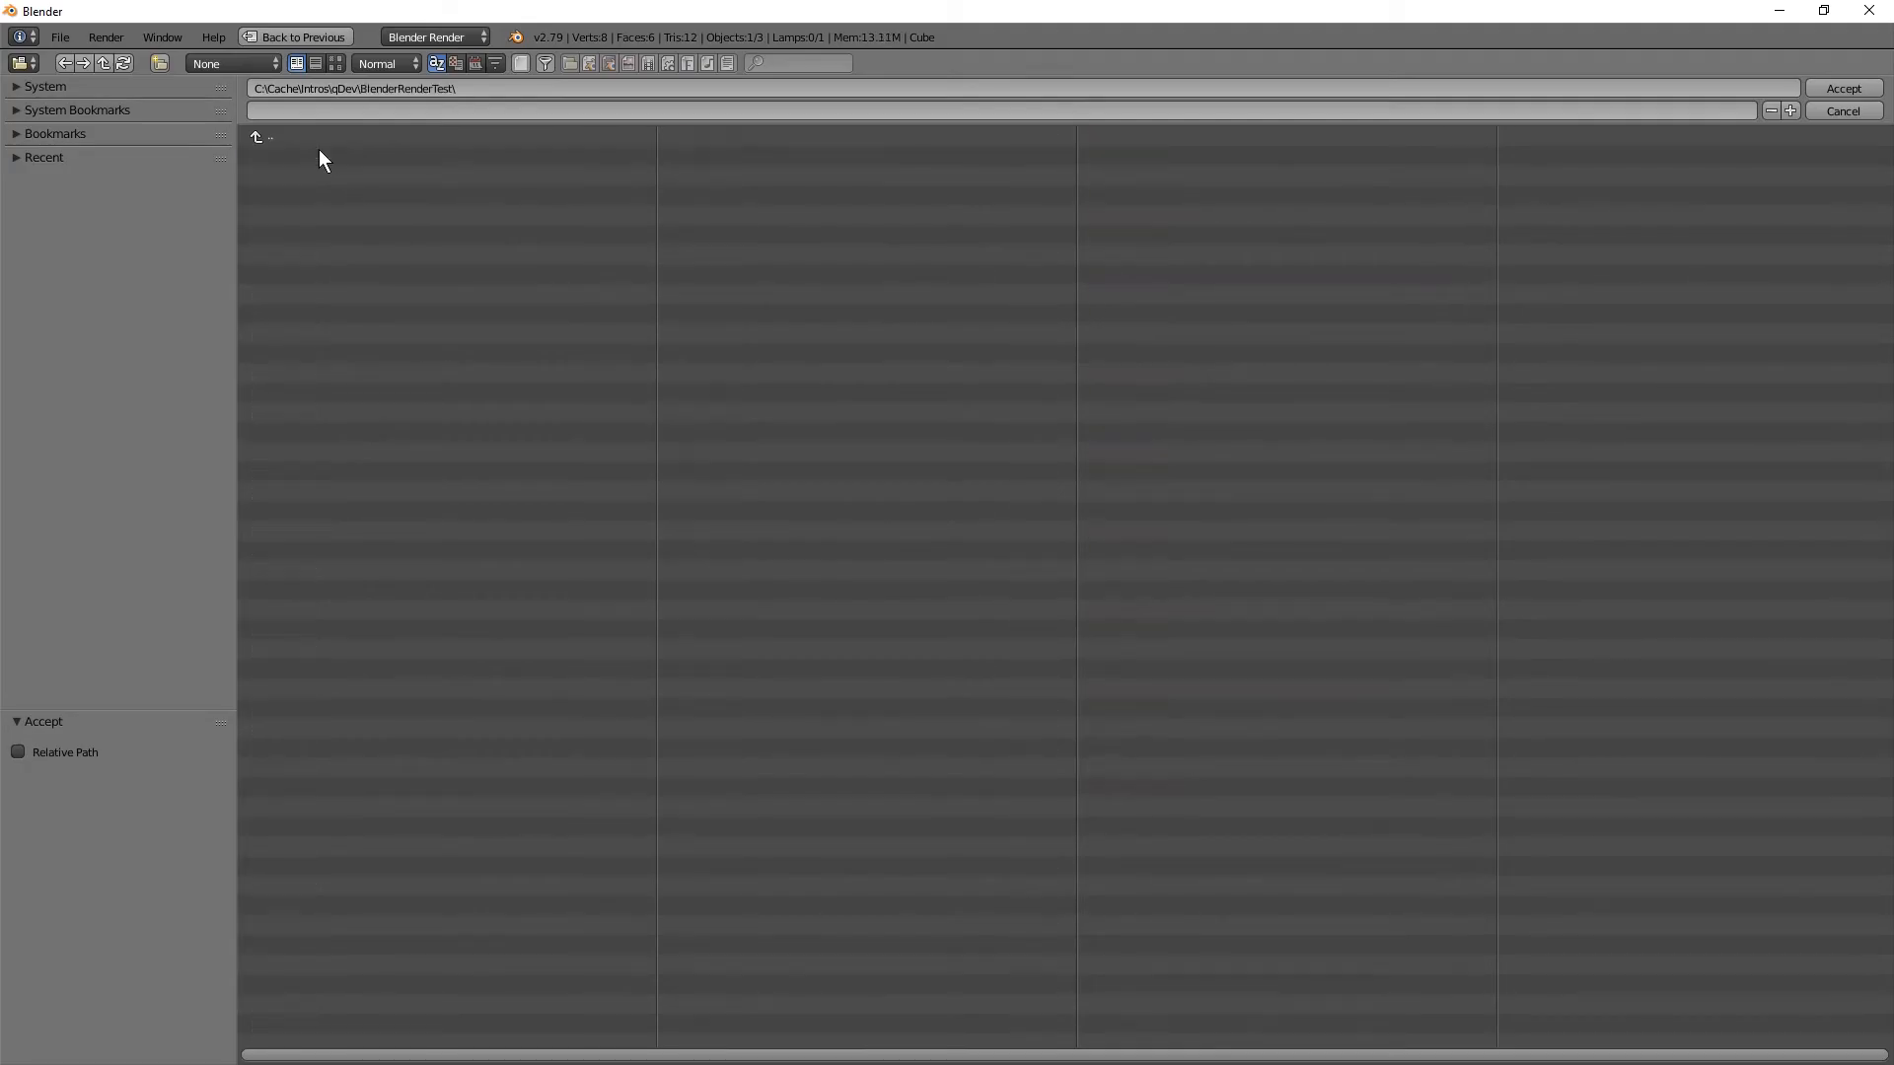
{"action": "left_click", "coordinate": [1840, 90]}
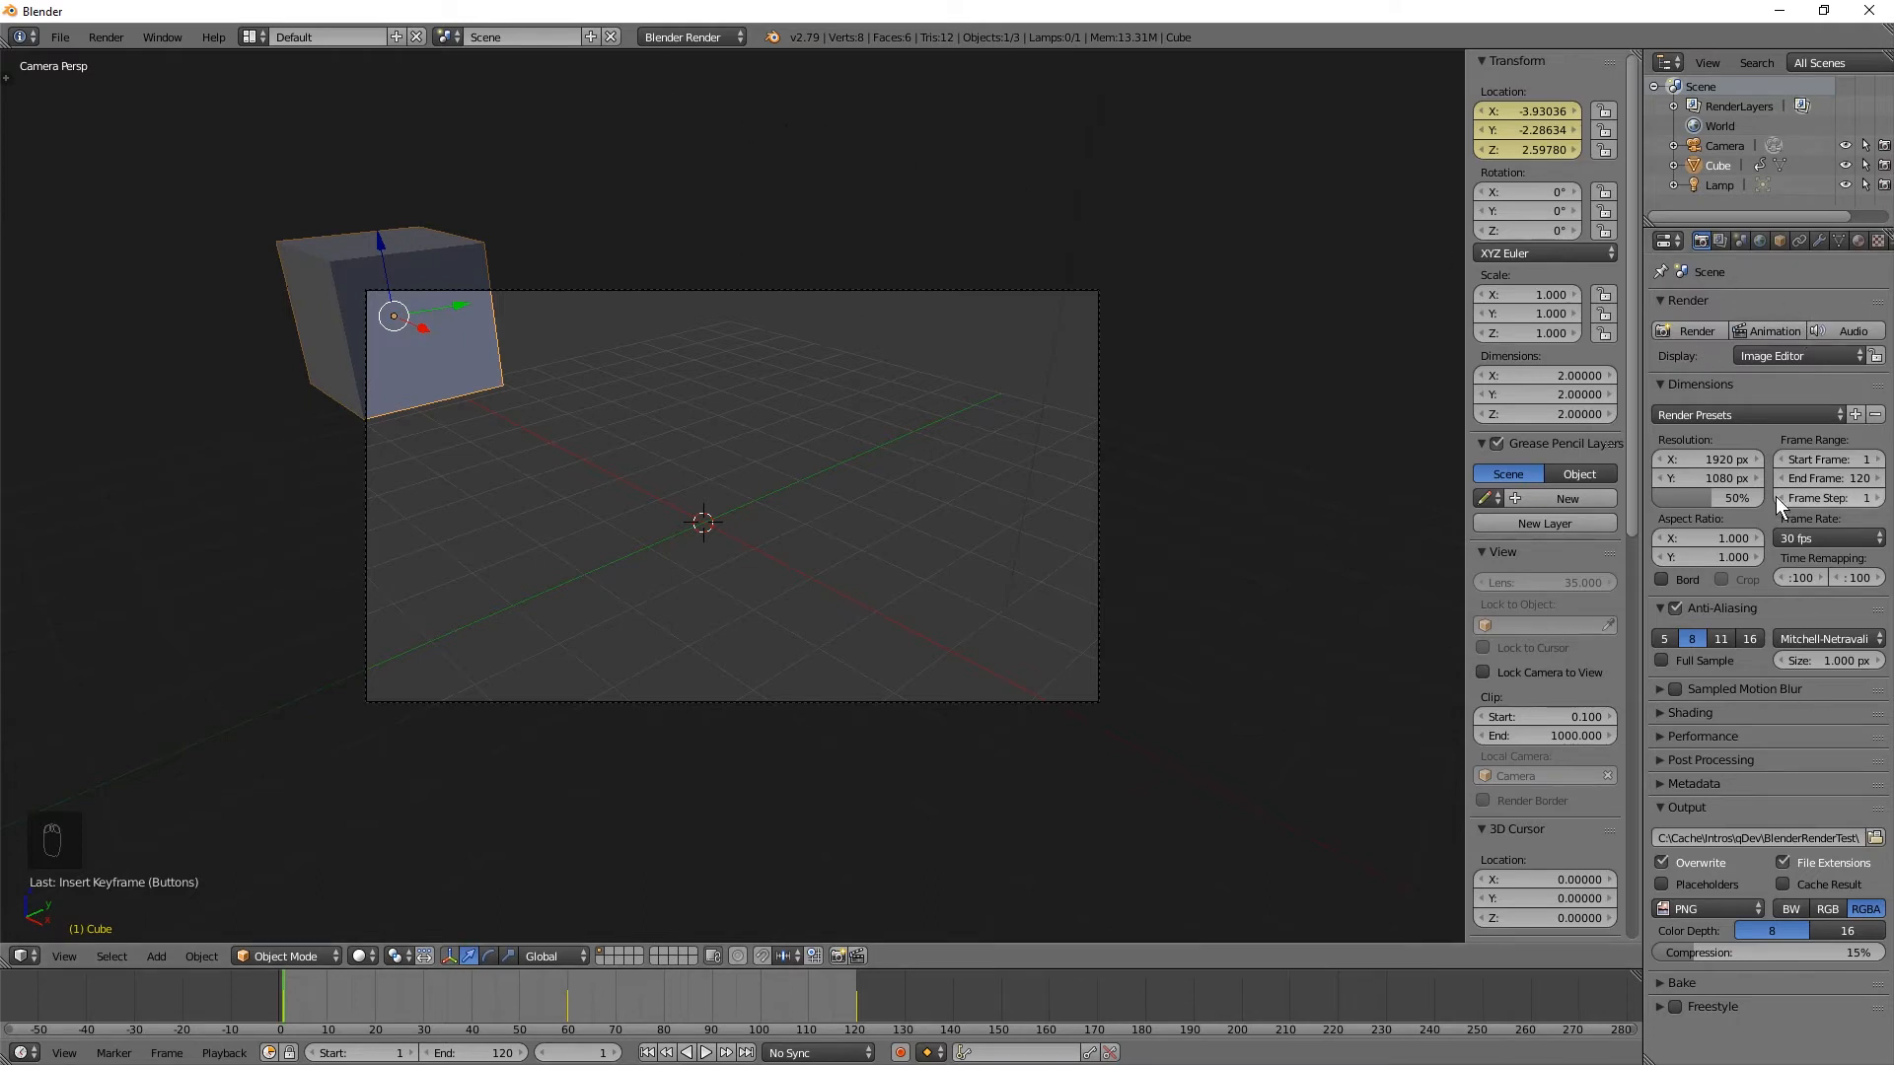
- Raise the render resolution scale to 100%, start rendering the animation with Blender Render and cancel it partway
{"action": "left_click_drag", "start_coordinate": [1721, 498], "coordinate": [1765, 501]}
{"action": "left_click", "coordinate": [1761, 331]}
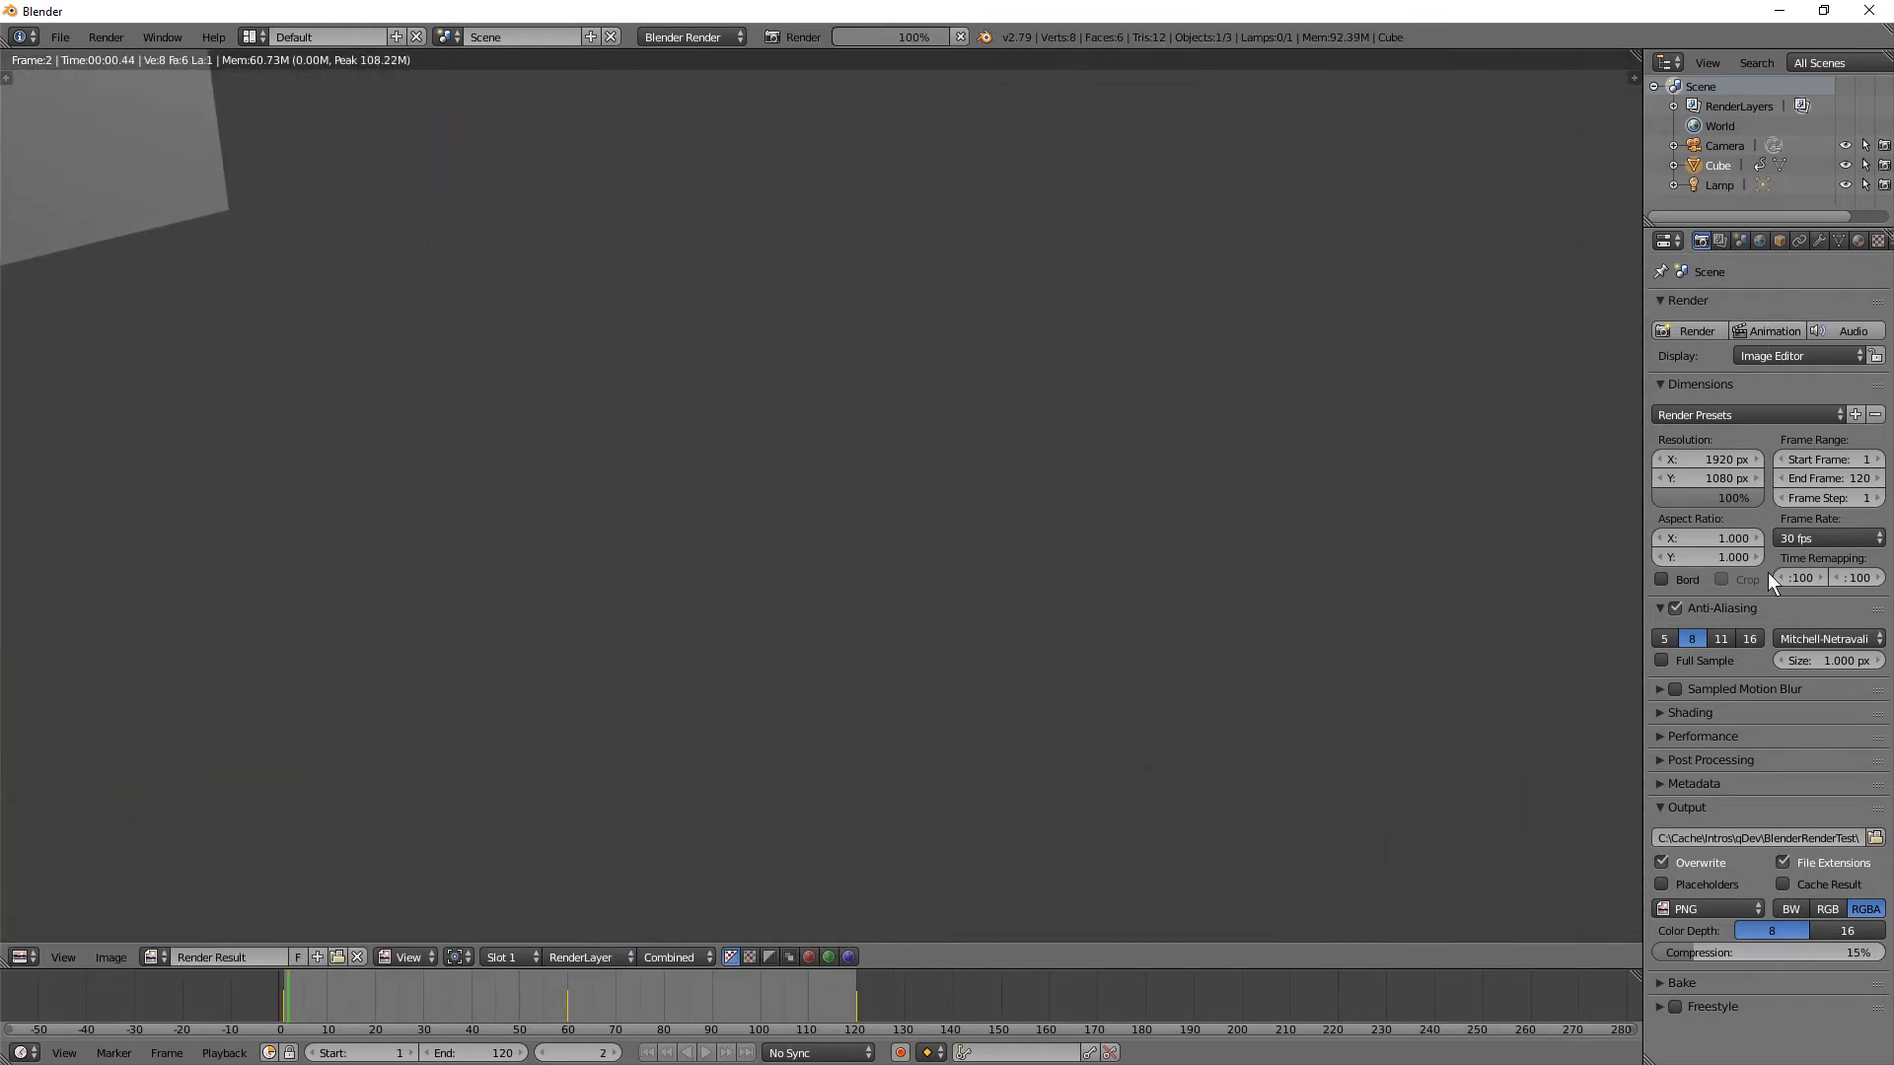
{"action": "scroll", "coordinate": [1093, 505], "scroll_direction": "down", "scroll_amount": 2}
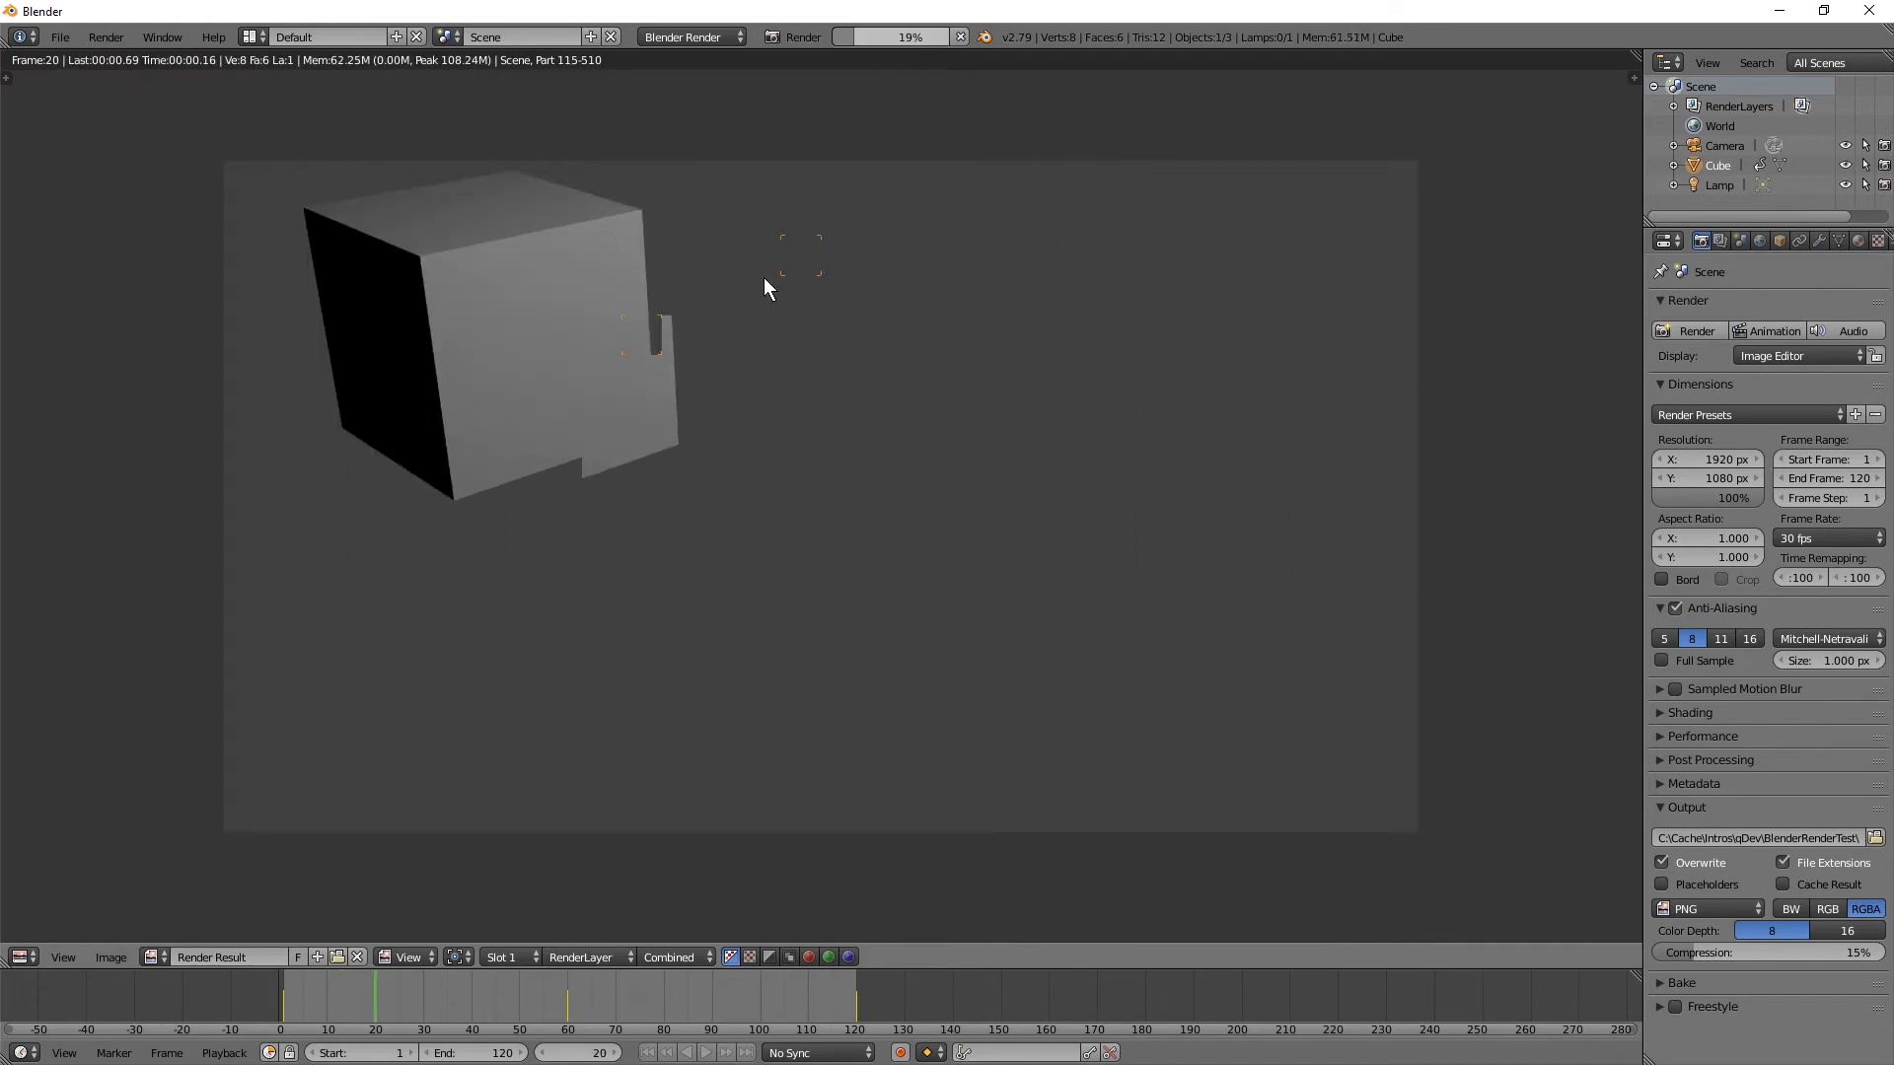
{"action": "key", "text": "Escape"}
{"action": "key", "text": "Escape"}
{"action": "key", "text": "Escape"}
{"action": "key", "text": "Escape"}
{"action": "key", "text": "Escape"}
- Switch the render engine to Cycles Render, start rendering the animation on the CPU and cancel it
{"action": "left_click", "coordinate": [687, 34]}
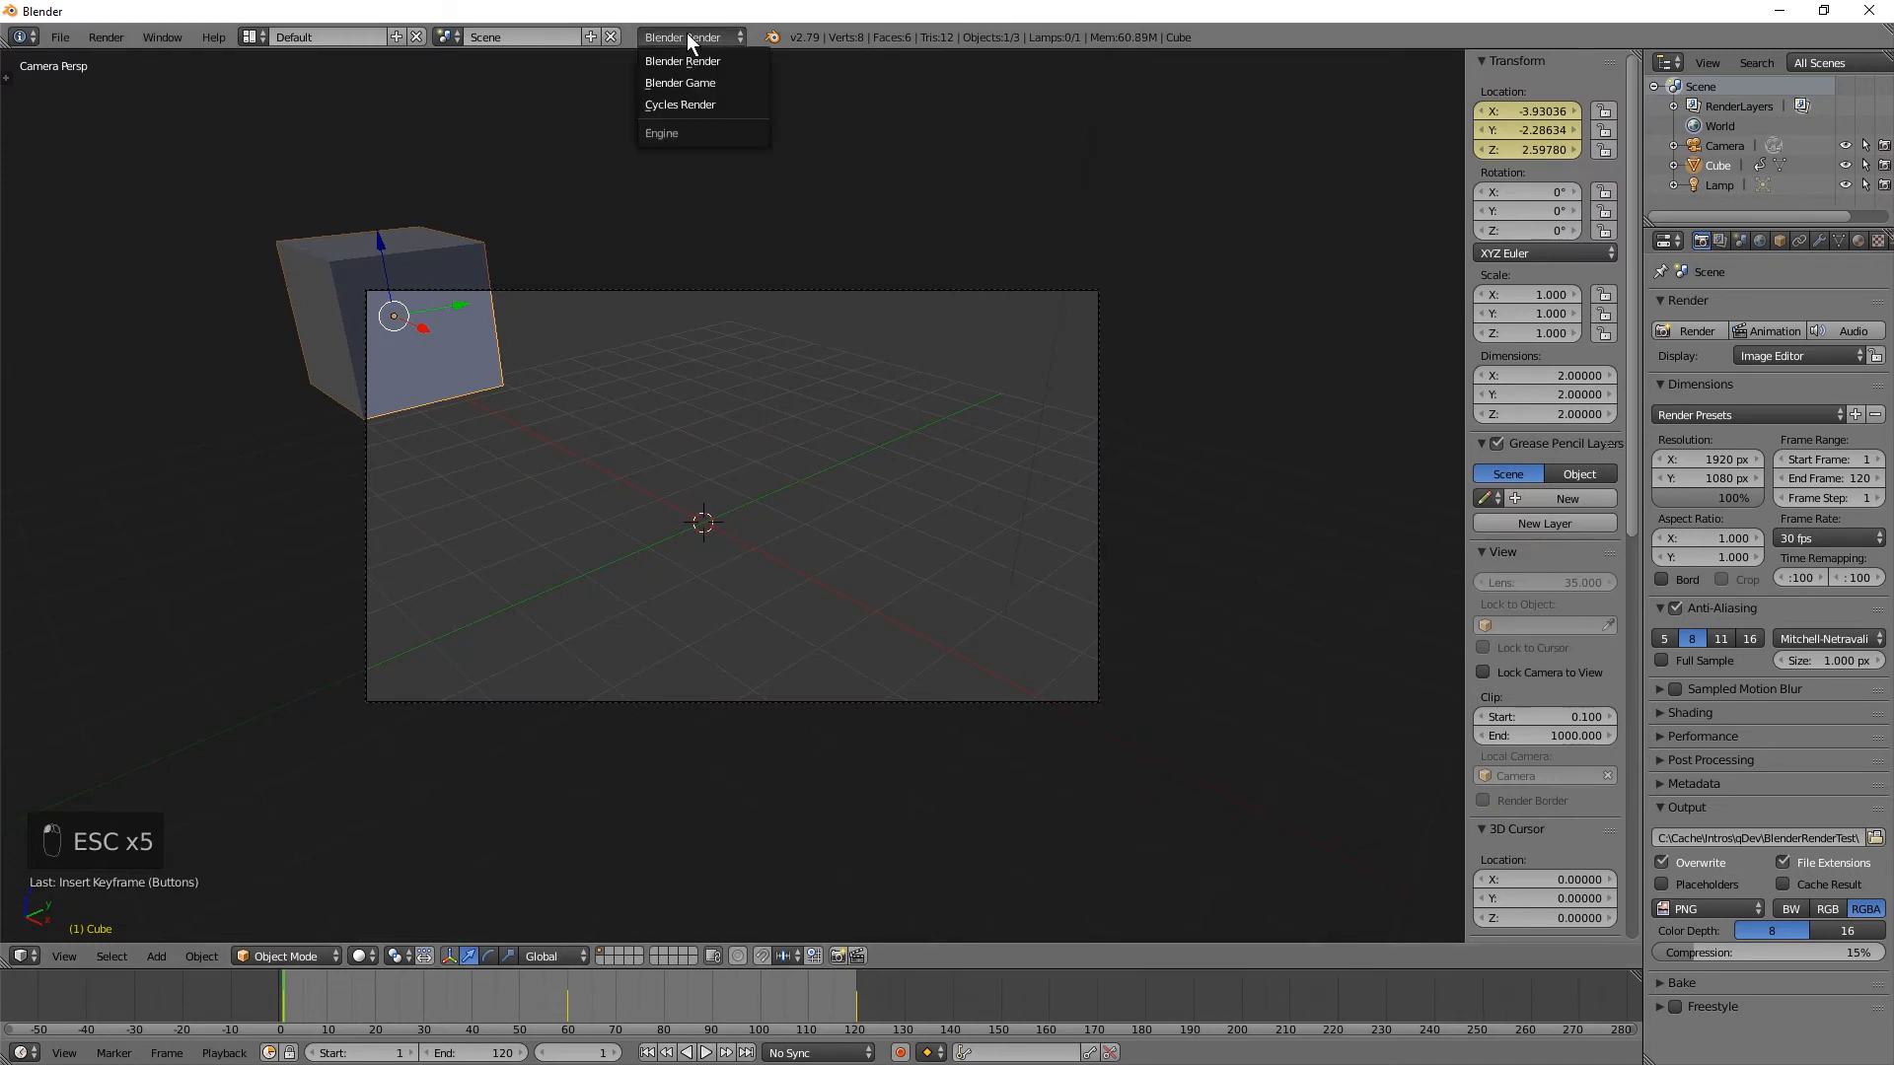
{"action": "left_click", "coordinate": [713, 100]}
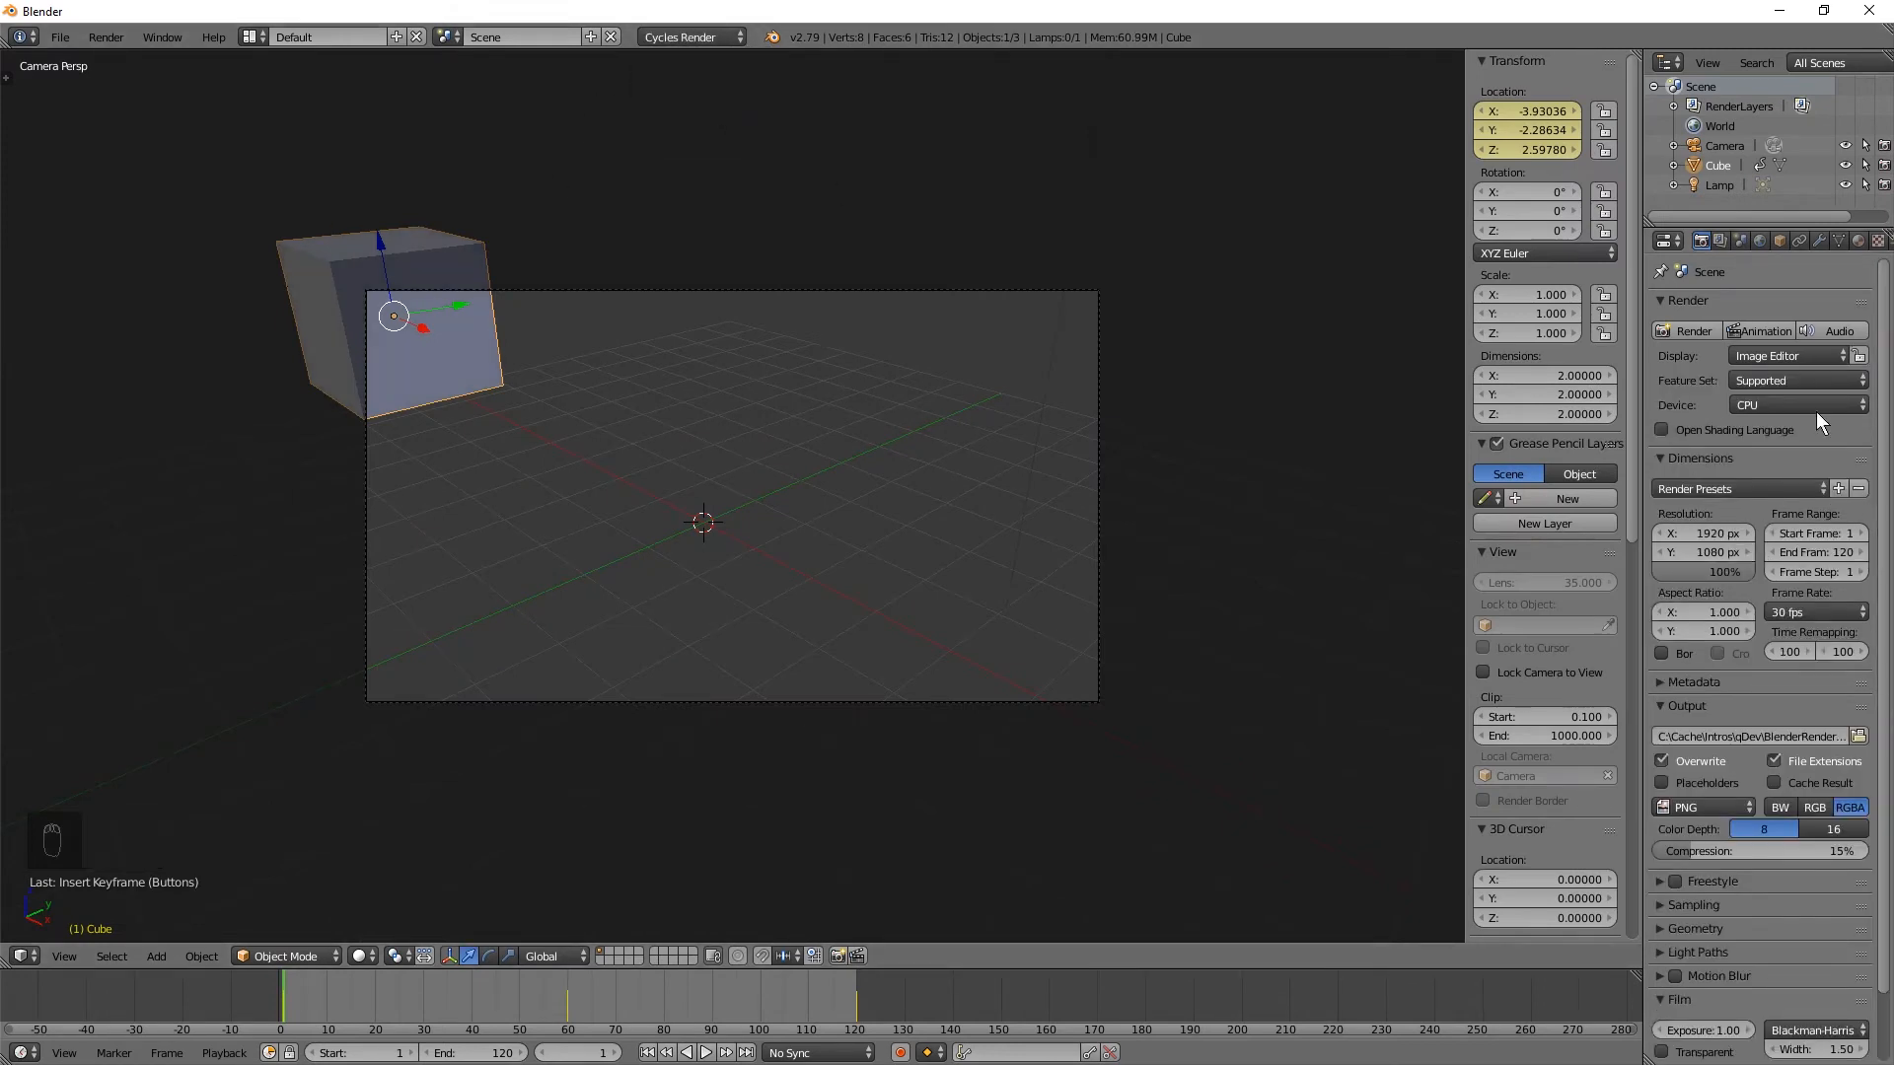
{"action": "left_click", "coordinate": [1773, 333]}
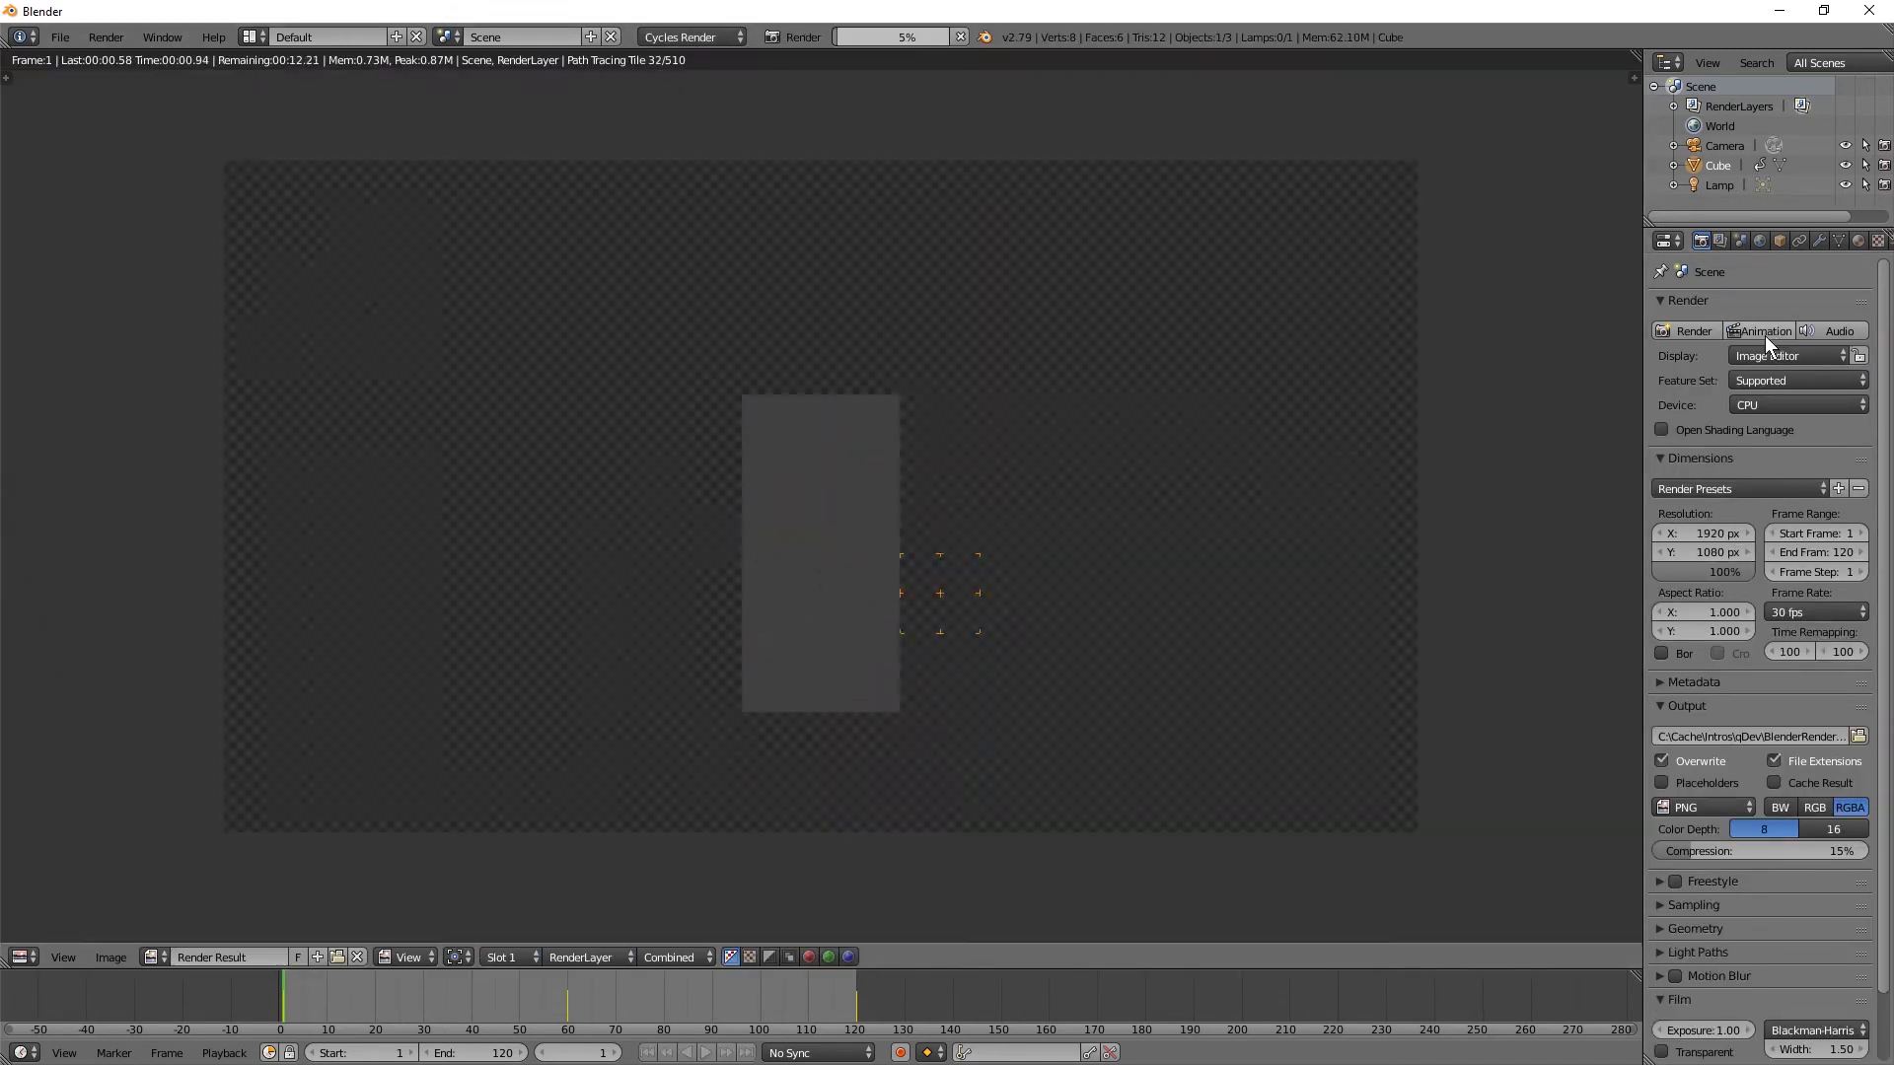
{"action": "key", "text": "Escape"}
{"action": "key", "text": "Escape"}
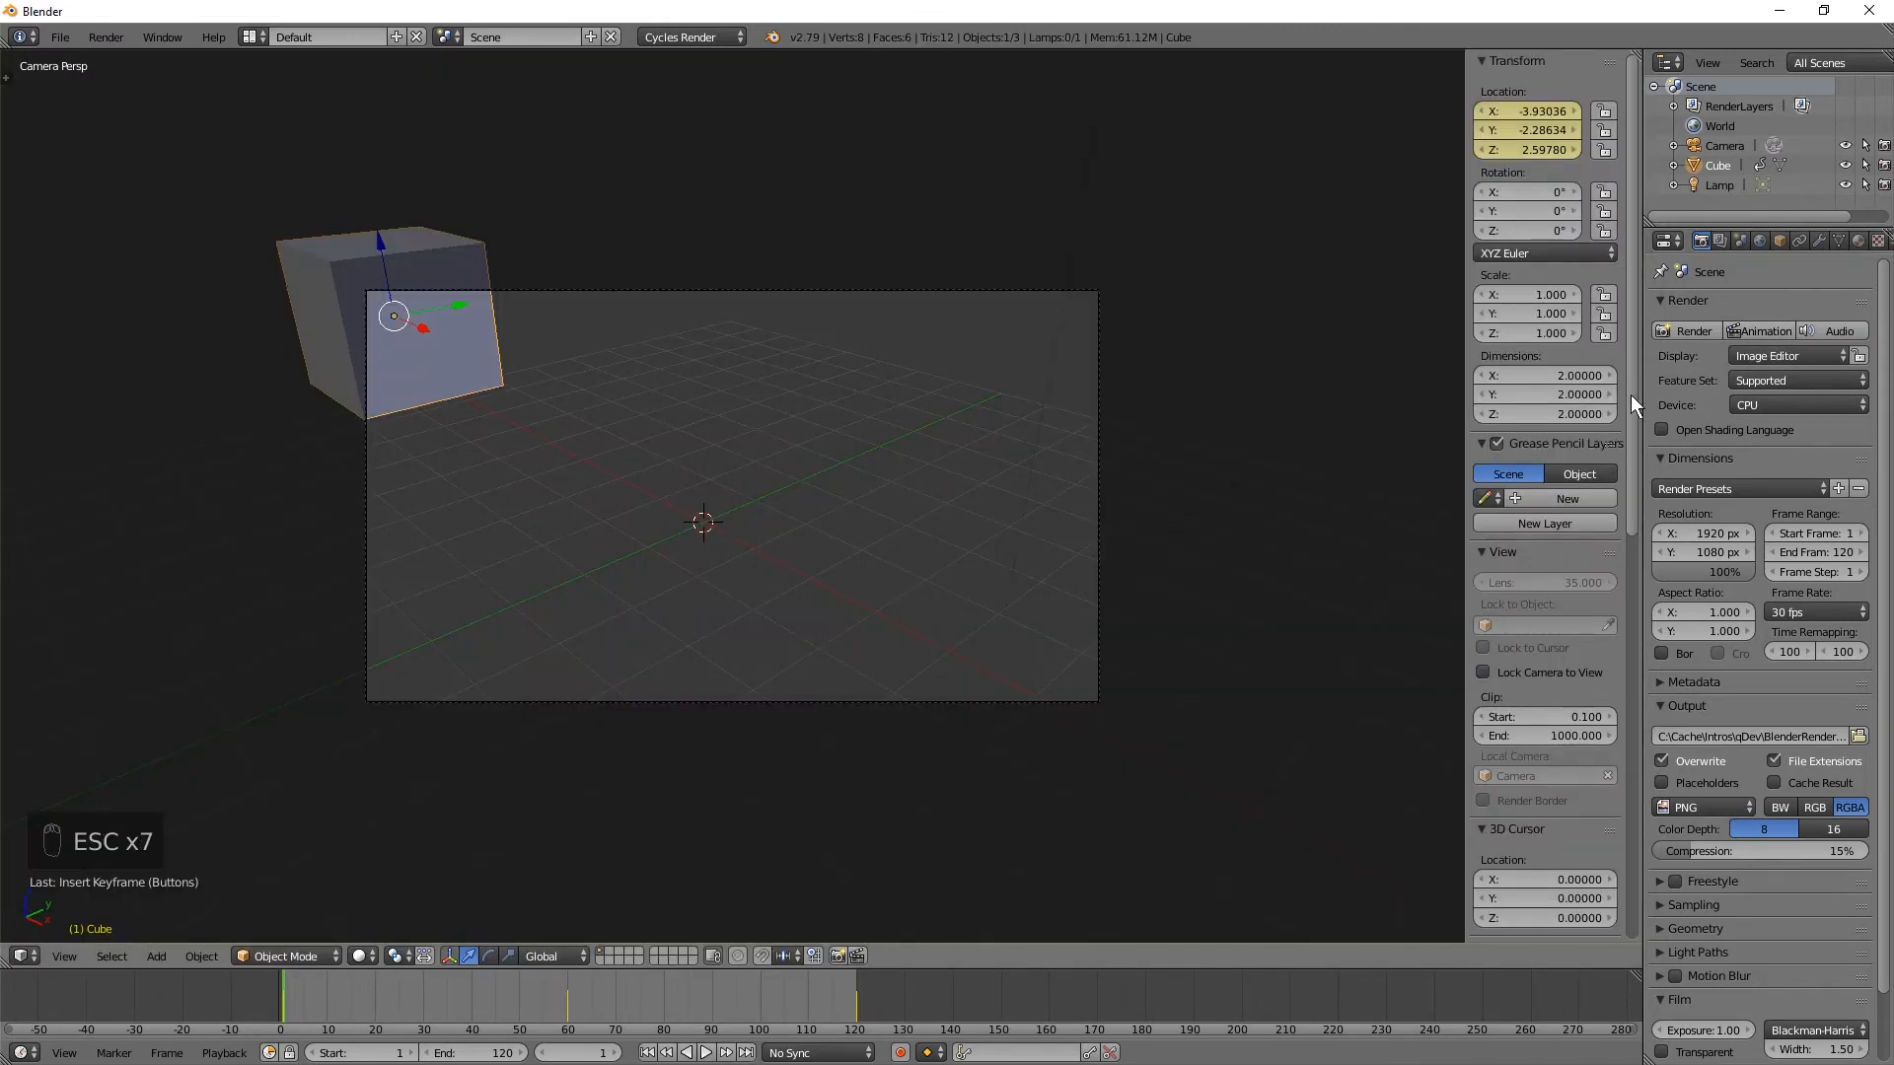
- Set the Cycles render device to GPU Compute and the performance tile size to 512 by 512
{"action": "left_click", "coordinate": [1766, 404]}
{"action": "left_click", "coordinate": [1791, 357]}
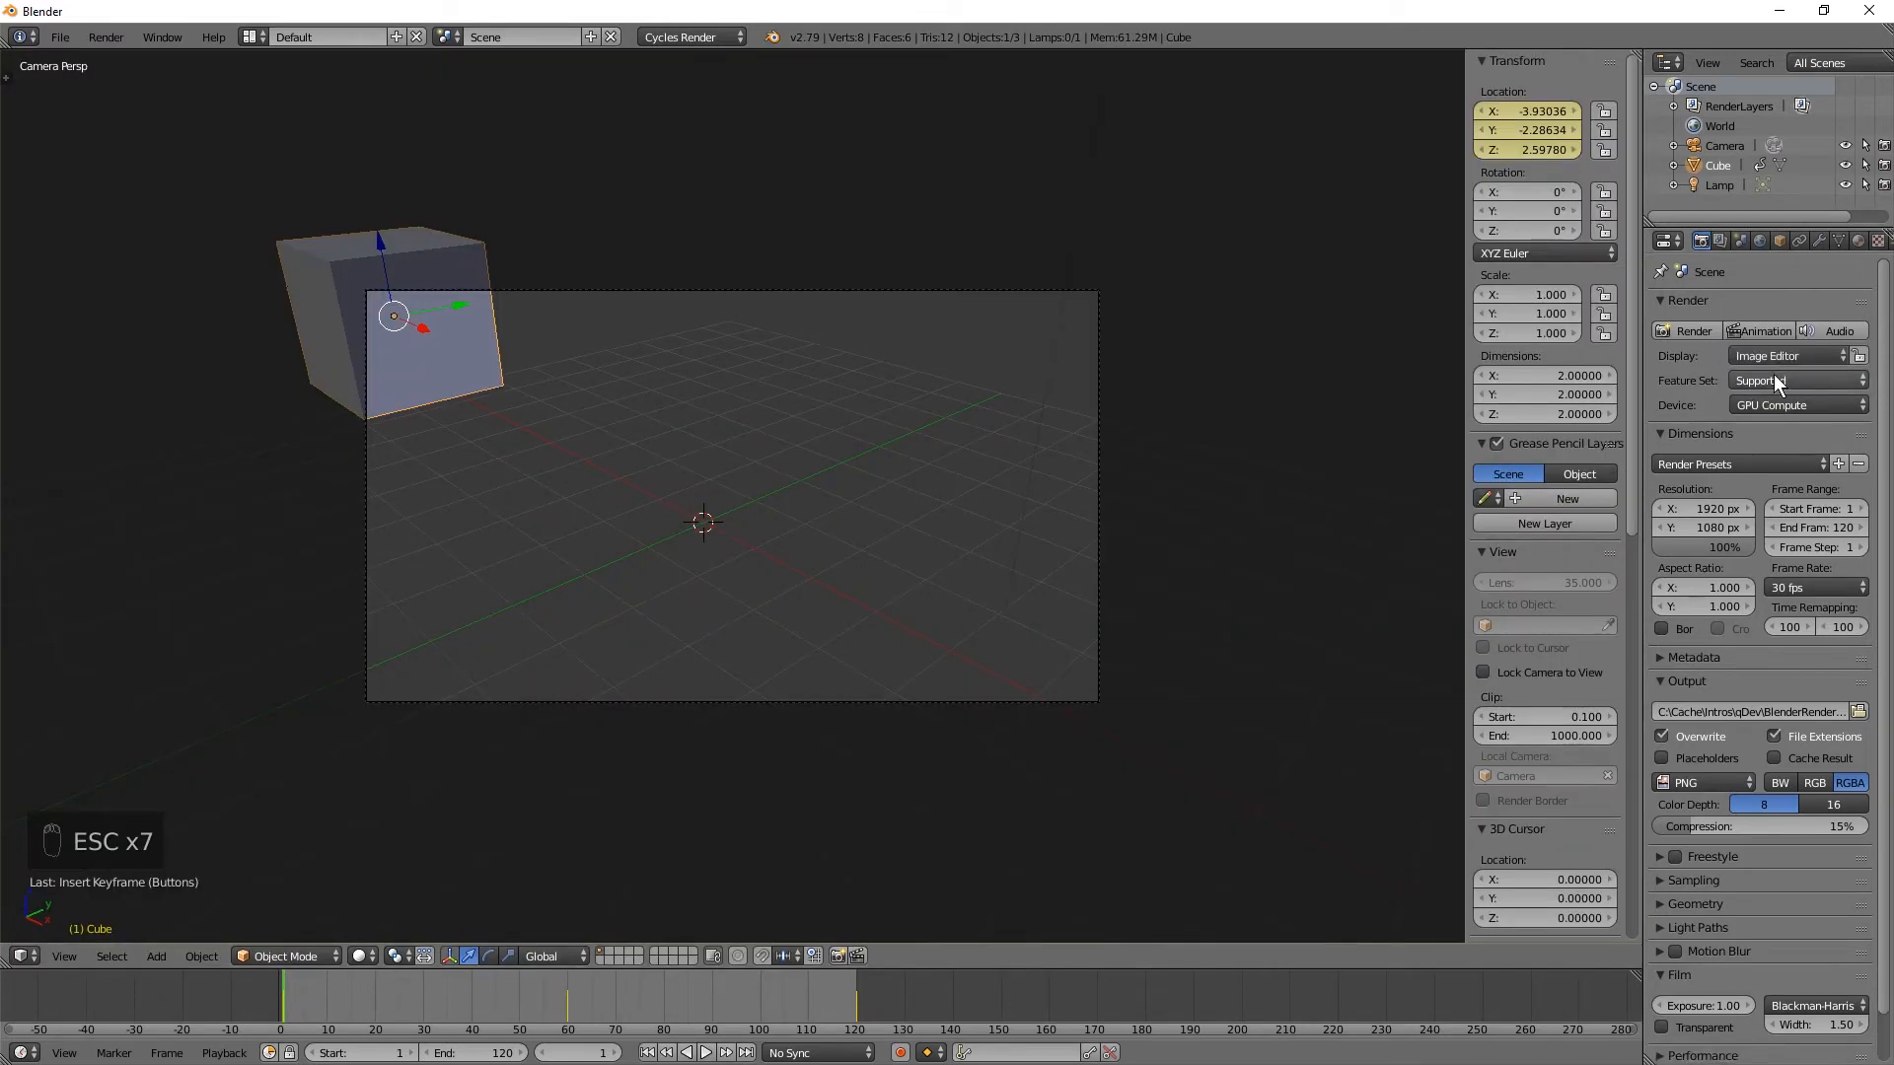
{"action": "scroll", "coordinate": [1781, 737], "scroll_direction": "down", "scroll_amount": 2}
{"action": "left_click", "coordinate": [1703, 1005]}
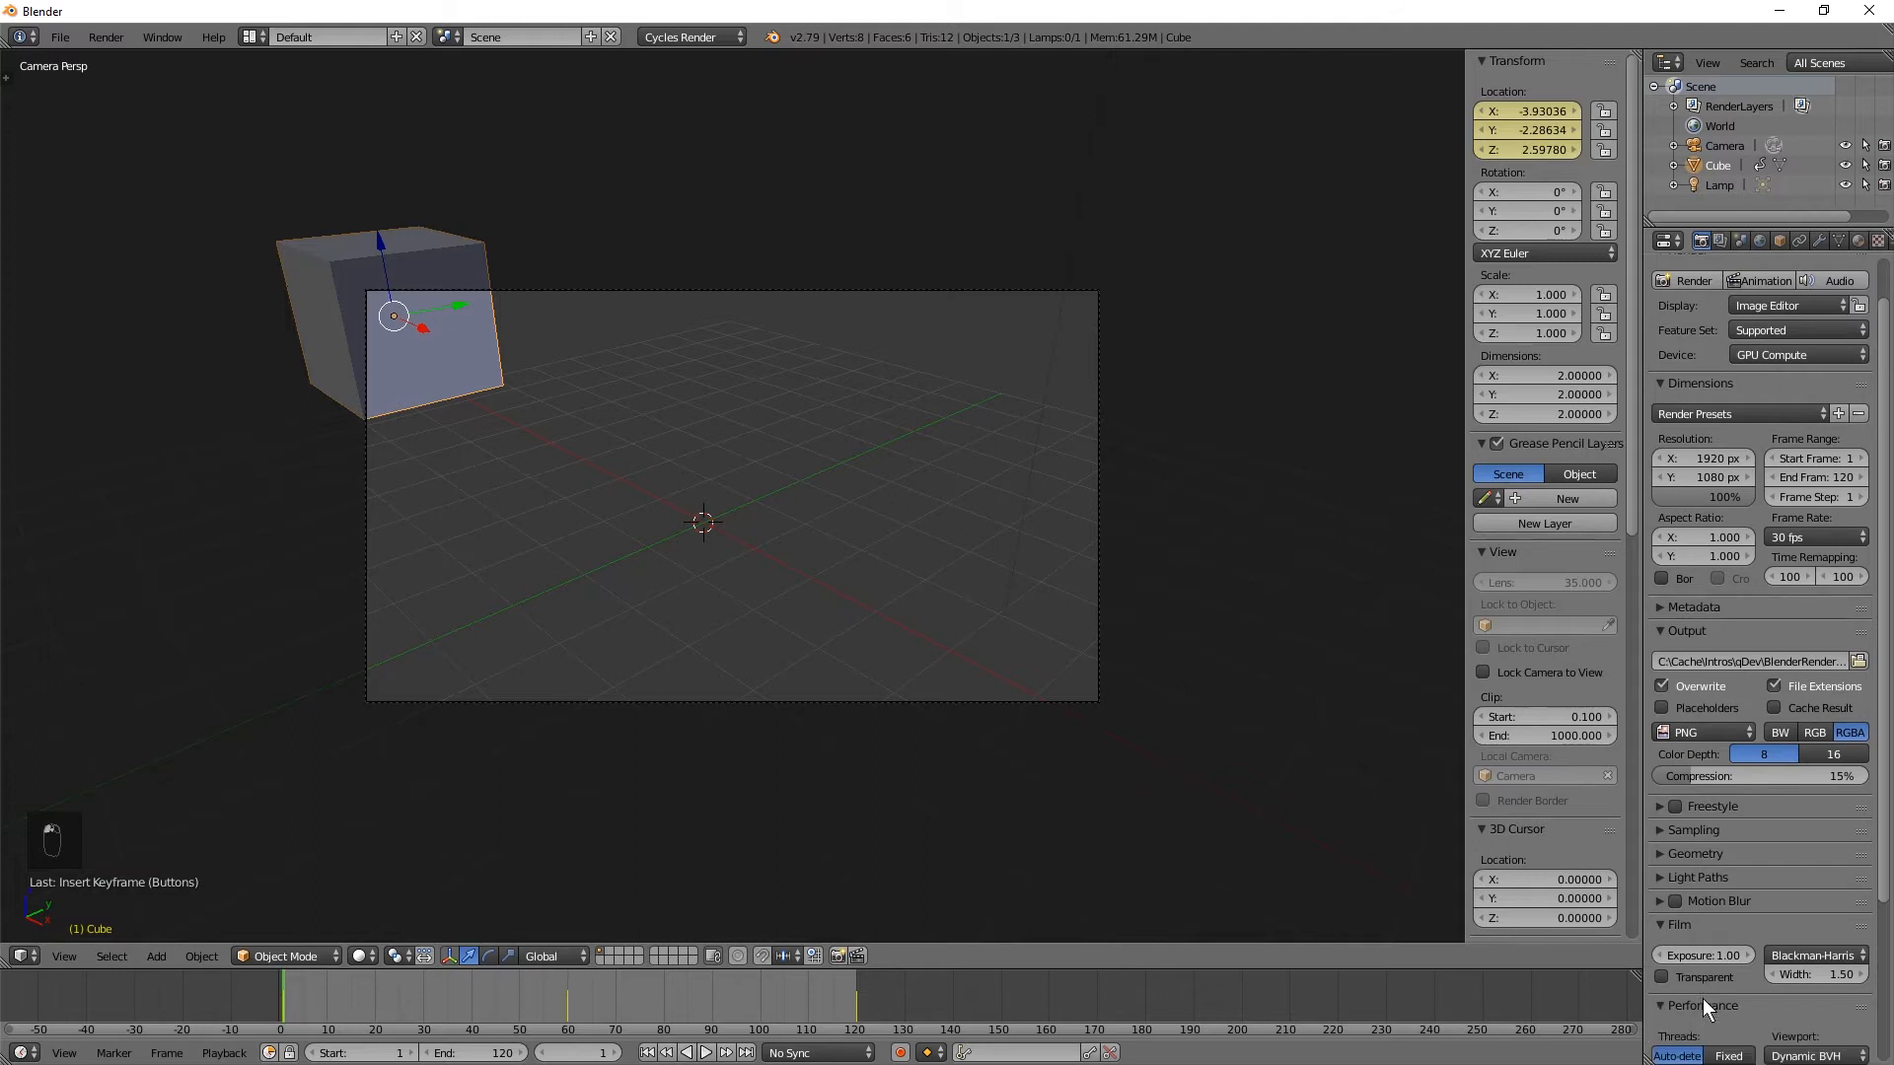
{"action": "scroll", "coordinate": [1736, 888], "scroll_direction": "down", "scroll_amount": 5}
{"action": "left_click", "coordinate": [1703, 925]}
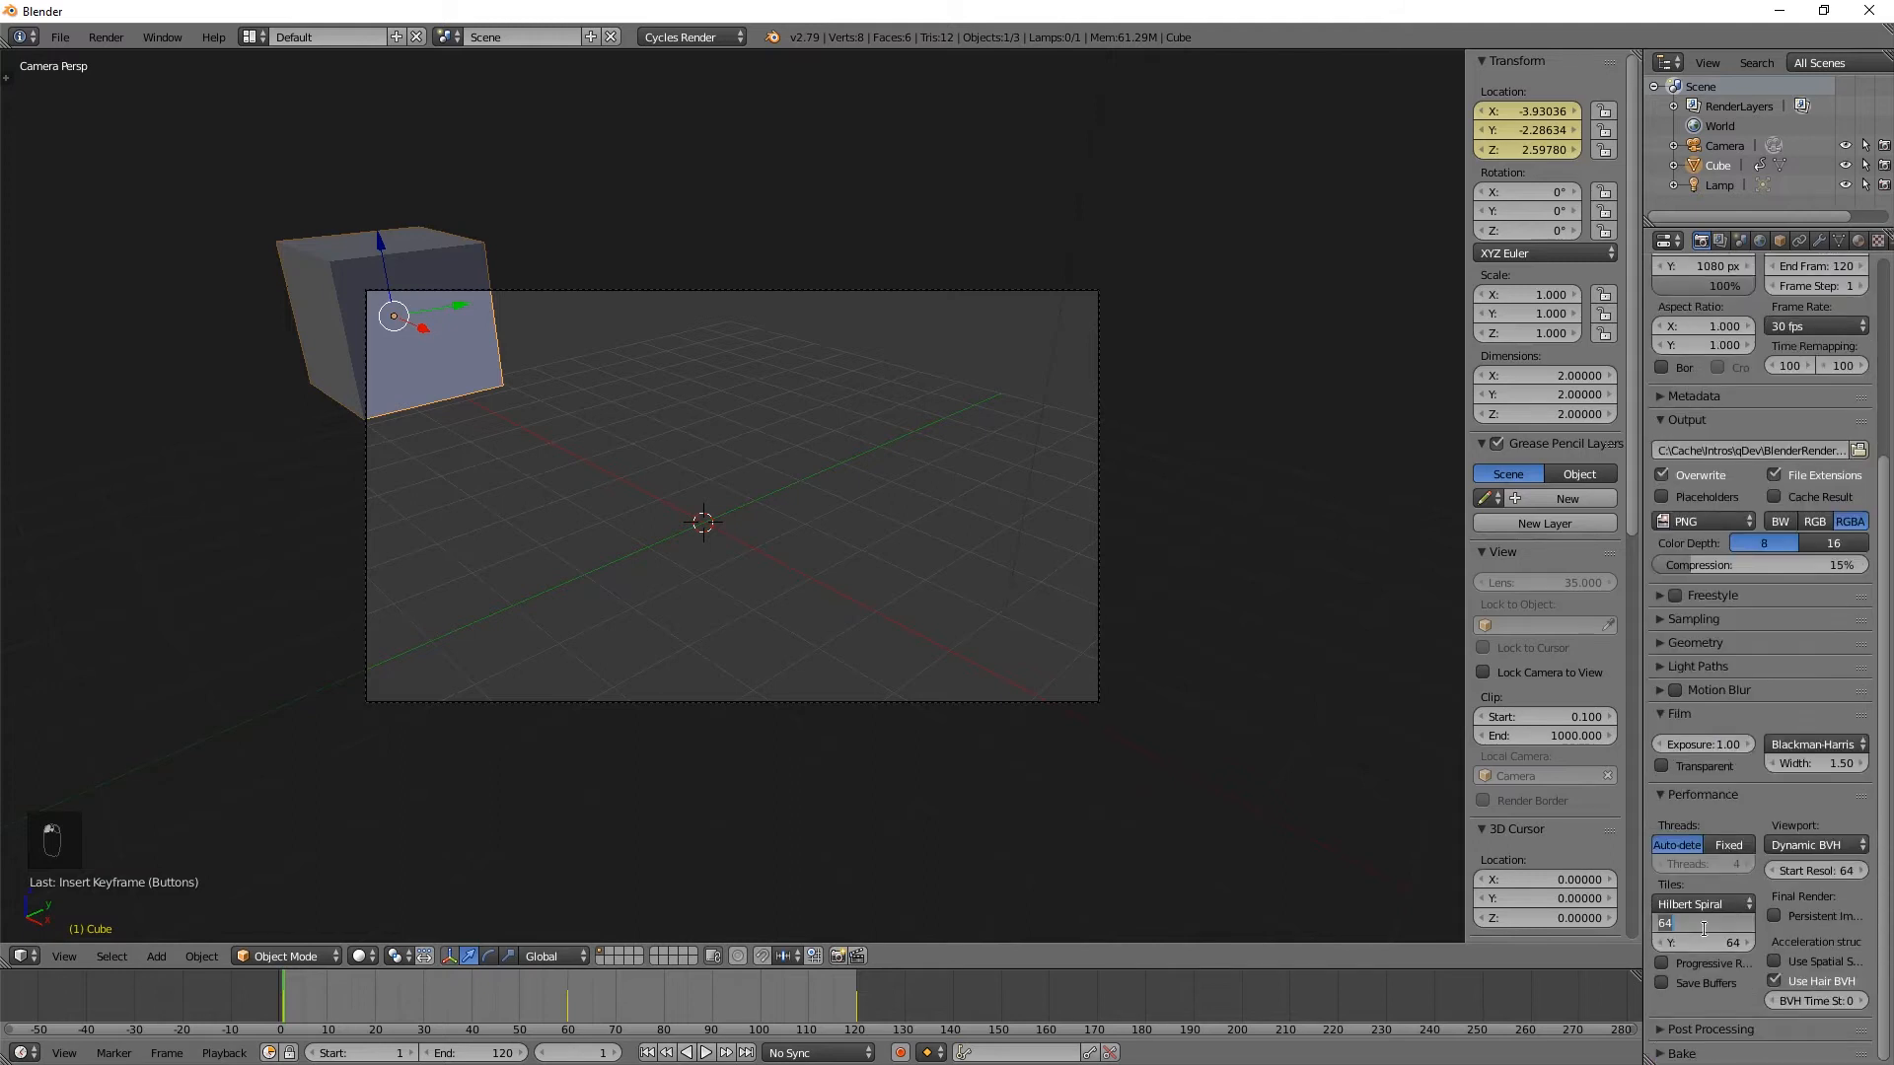
{"action": "type", "text": "512"}
{"action": "key", "text": "Tab"}
{"action": "type", "text": "512"}
- Set the number of Cycles render samples to 32 in the sampling settings
{"action": "left_click", "coordinate": [1727, 607]}
{"action": "left_click", "coordinate": [1728, 594]}
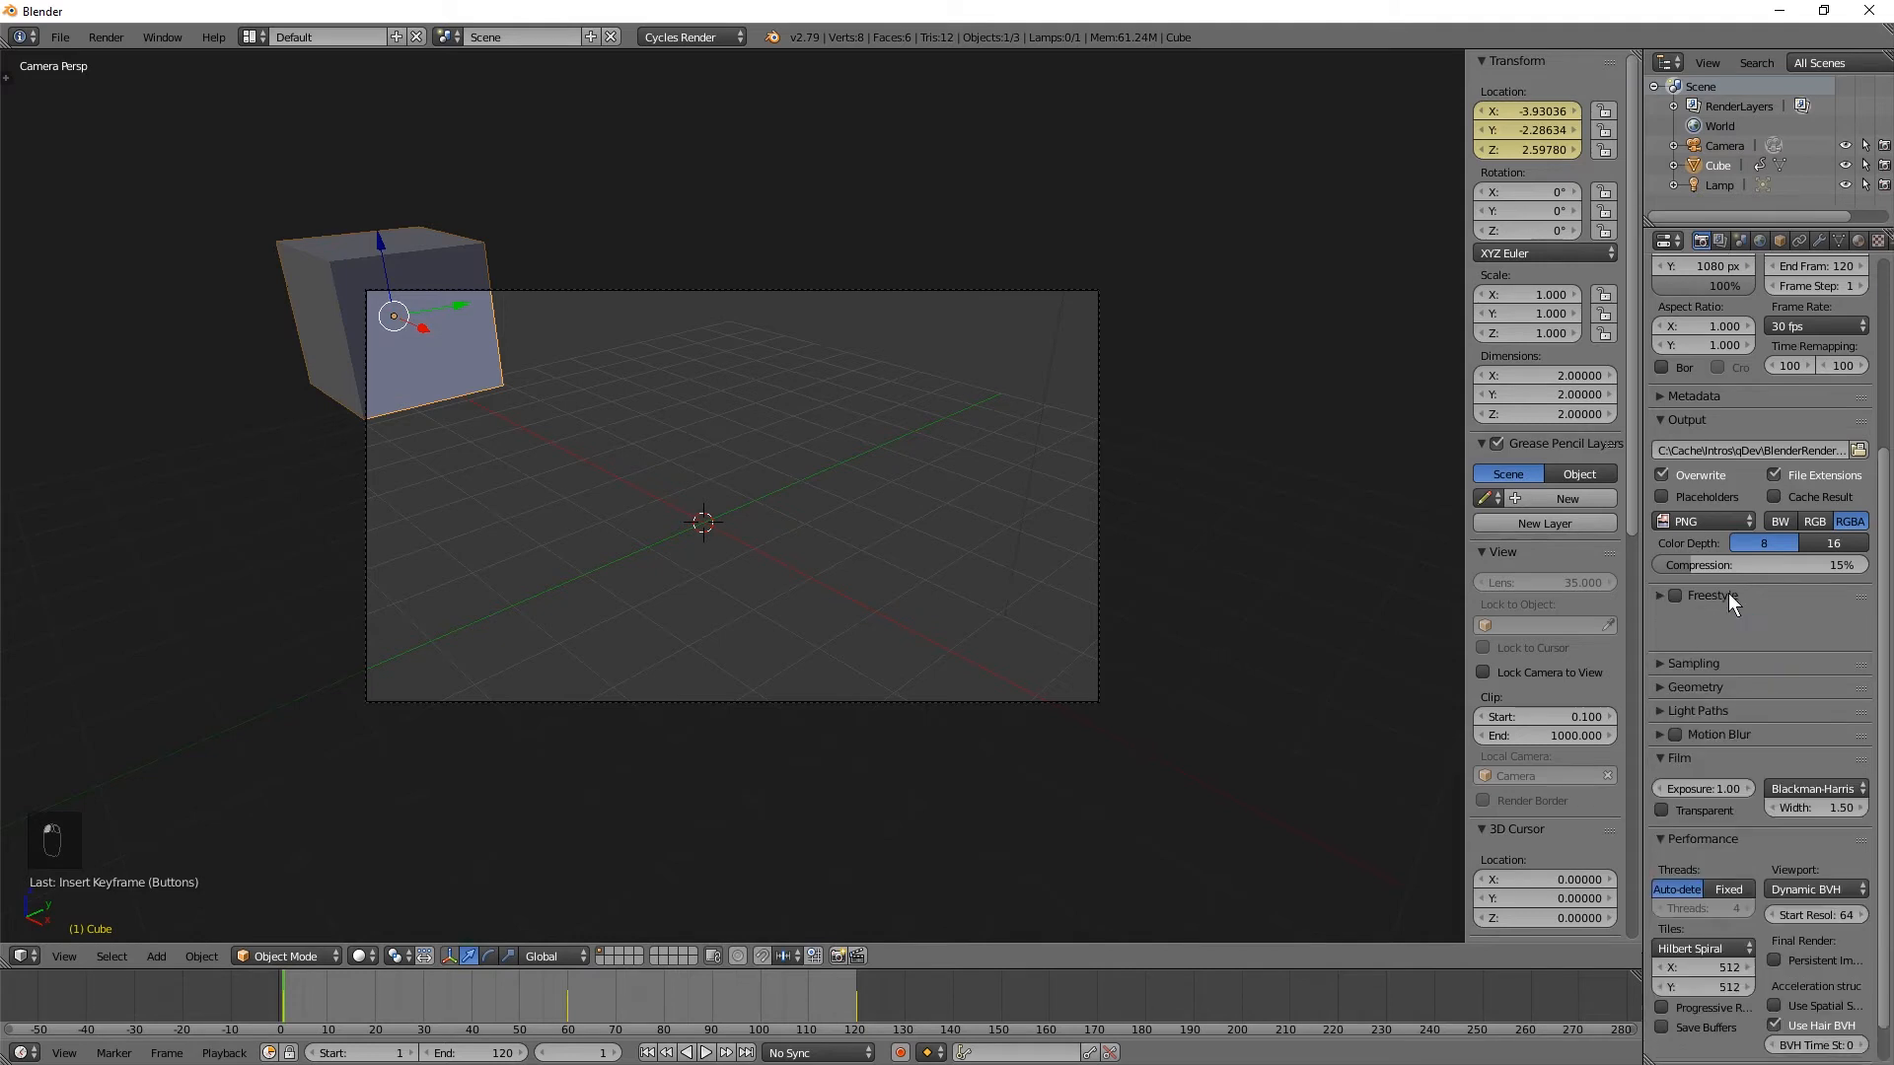
{"action": "left_click", "coordinate": [1716, 620]}
{"action": "left_click", "coordinate": [1838, 714]}
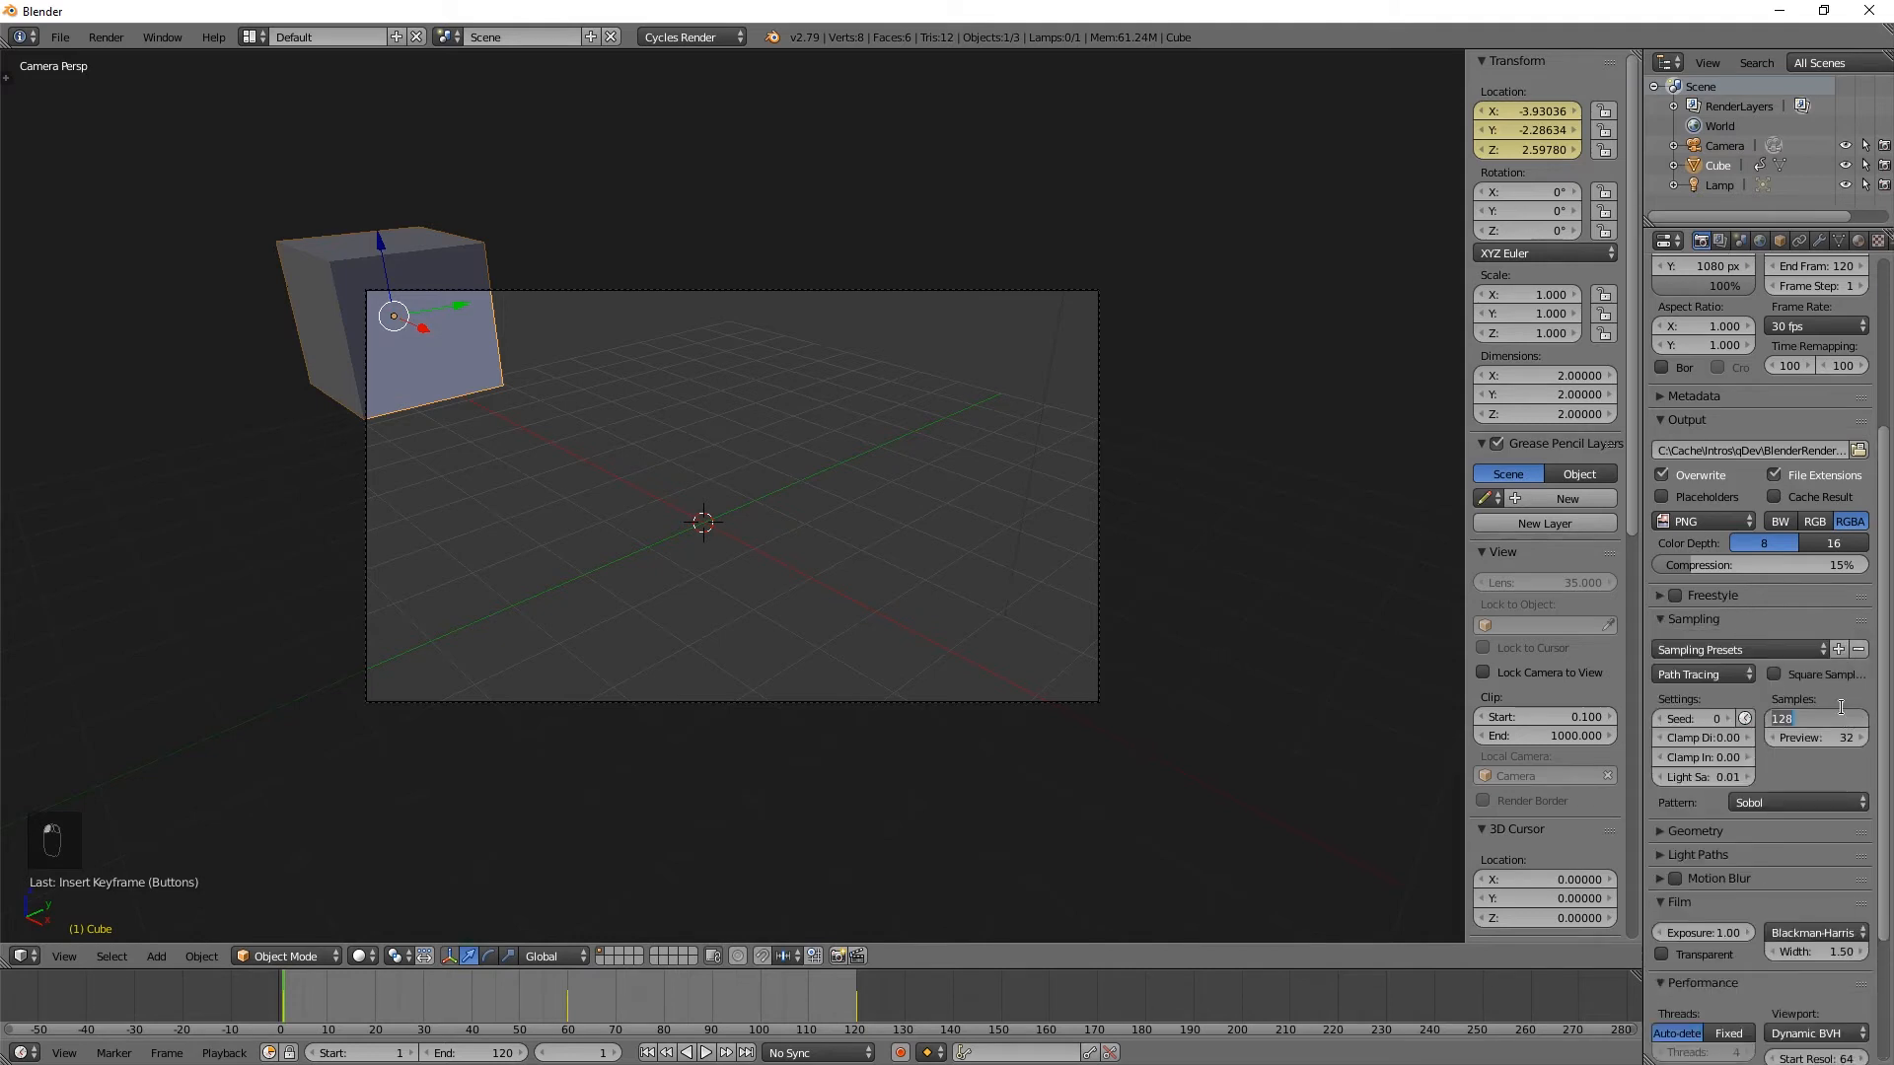
{"action": "type", "text": "10"}
{"action": "key", "text": "Return"}
{"action": "scroll", "coordinate": [1759, 333], "scroll_direction": "up", "scroll_amount": 5}
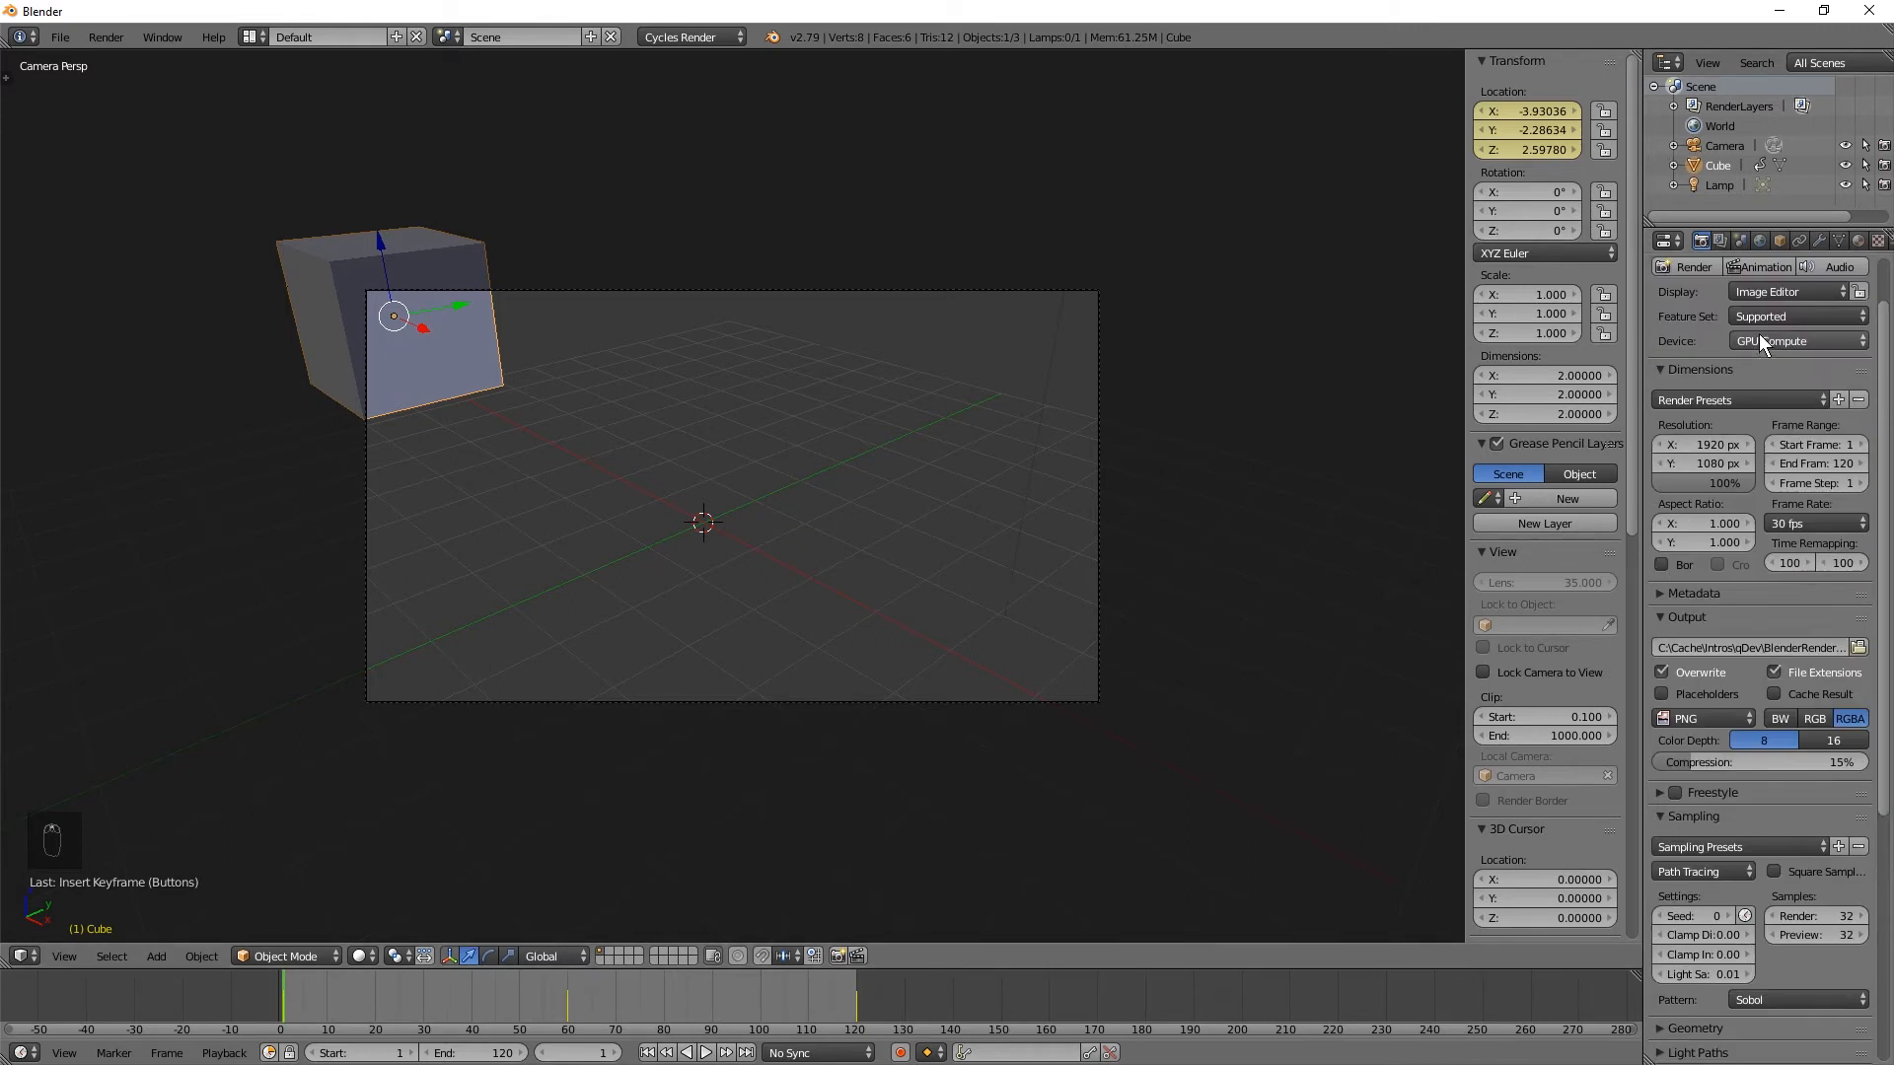
- Test-render the animation with Cycles on the GPU, cancel it, and make an OpenGL render of the viewport at frame 1
{"action": "left_click", "coordinate": [1769, 267]}
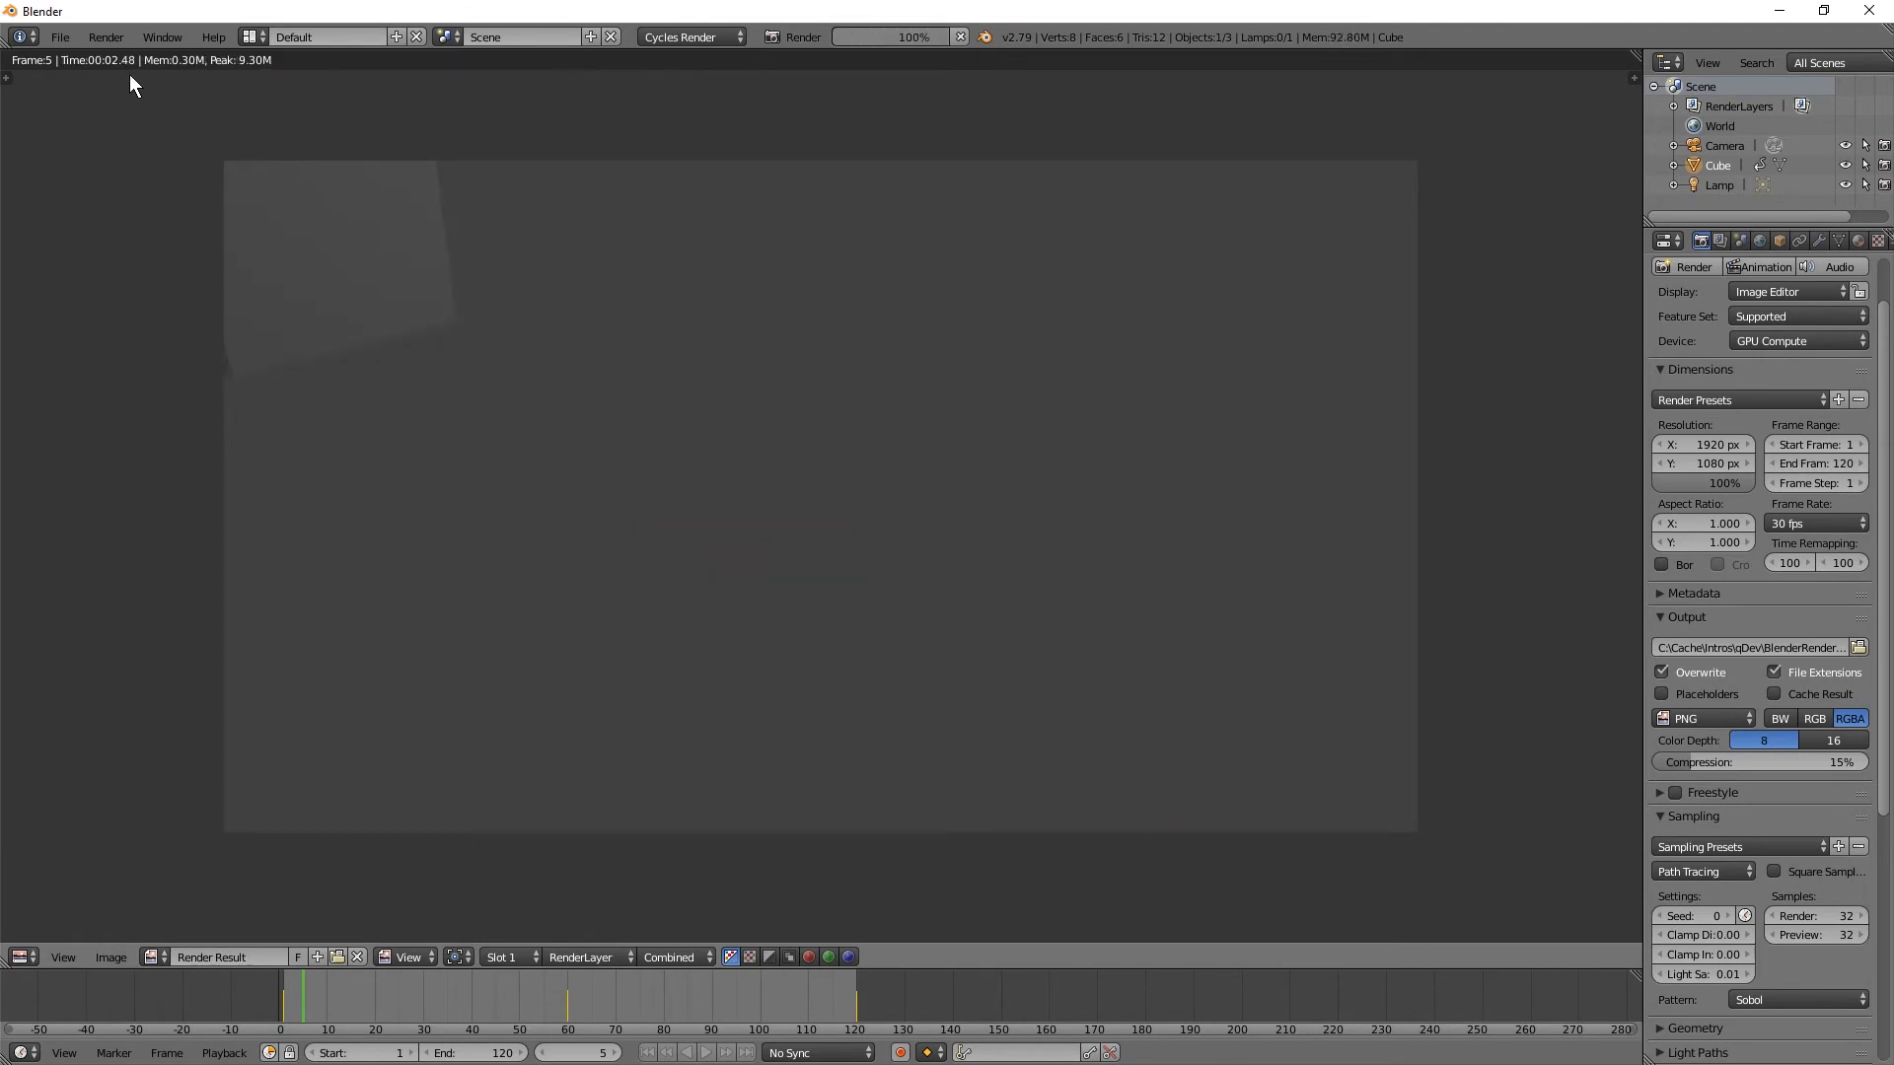
{"action": "key", "text": "Escape"}
{"action": "key", "text": "Escape"}
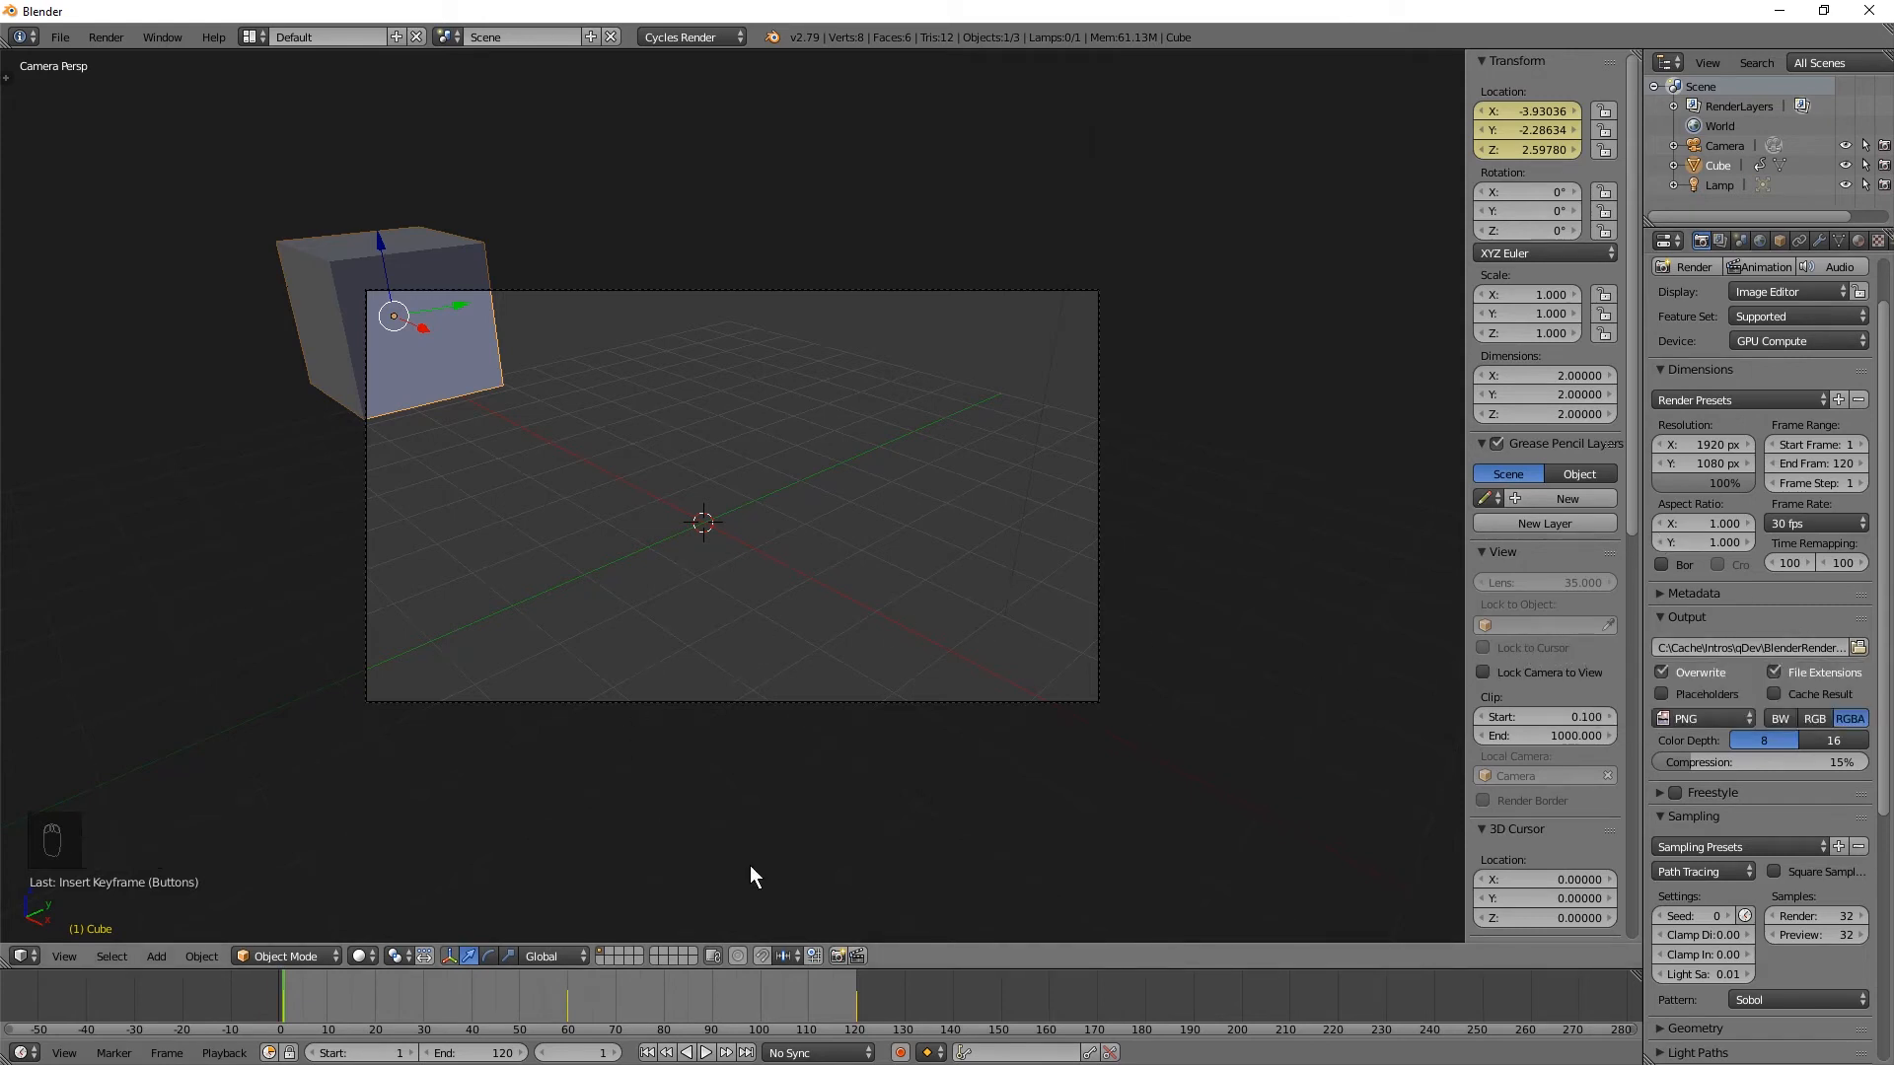
{"action": "left_click", "coordinate": [836, 953]}
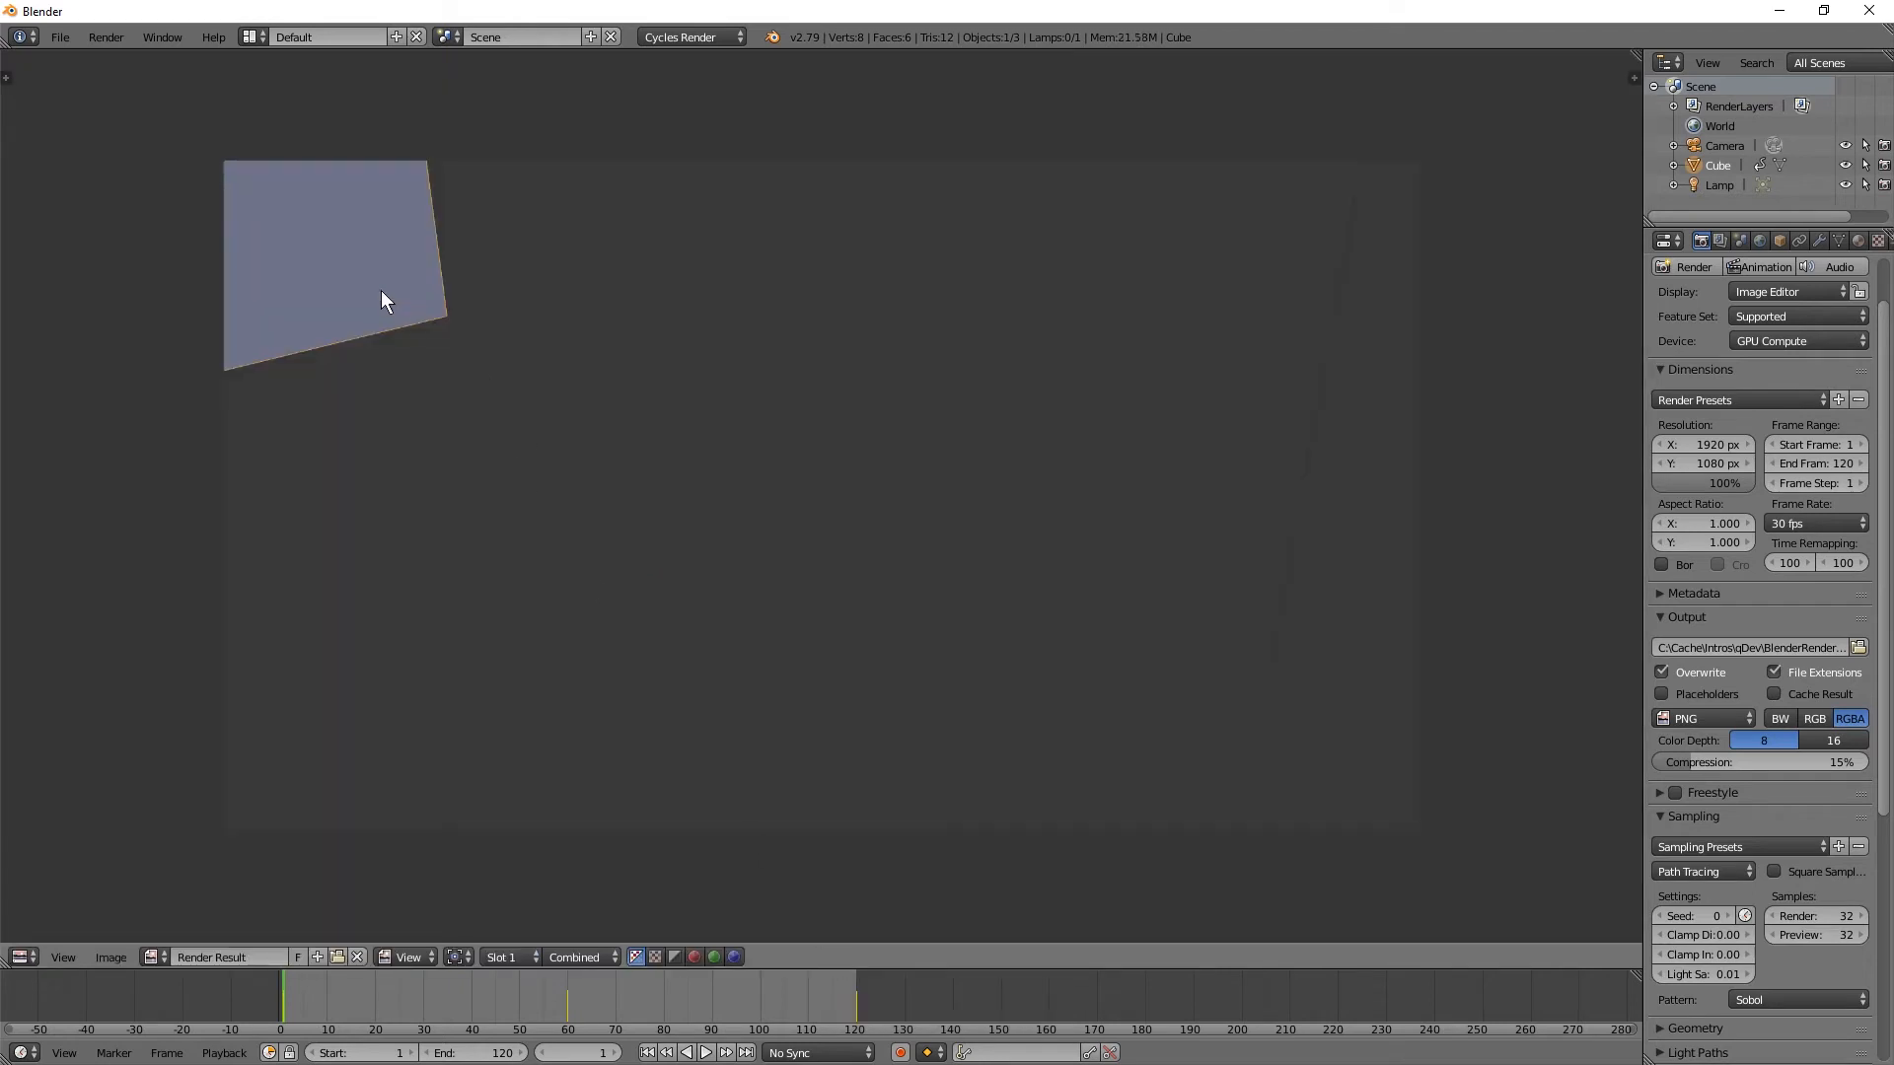
{"action": "key", "text": "Escape"}
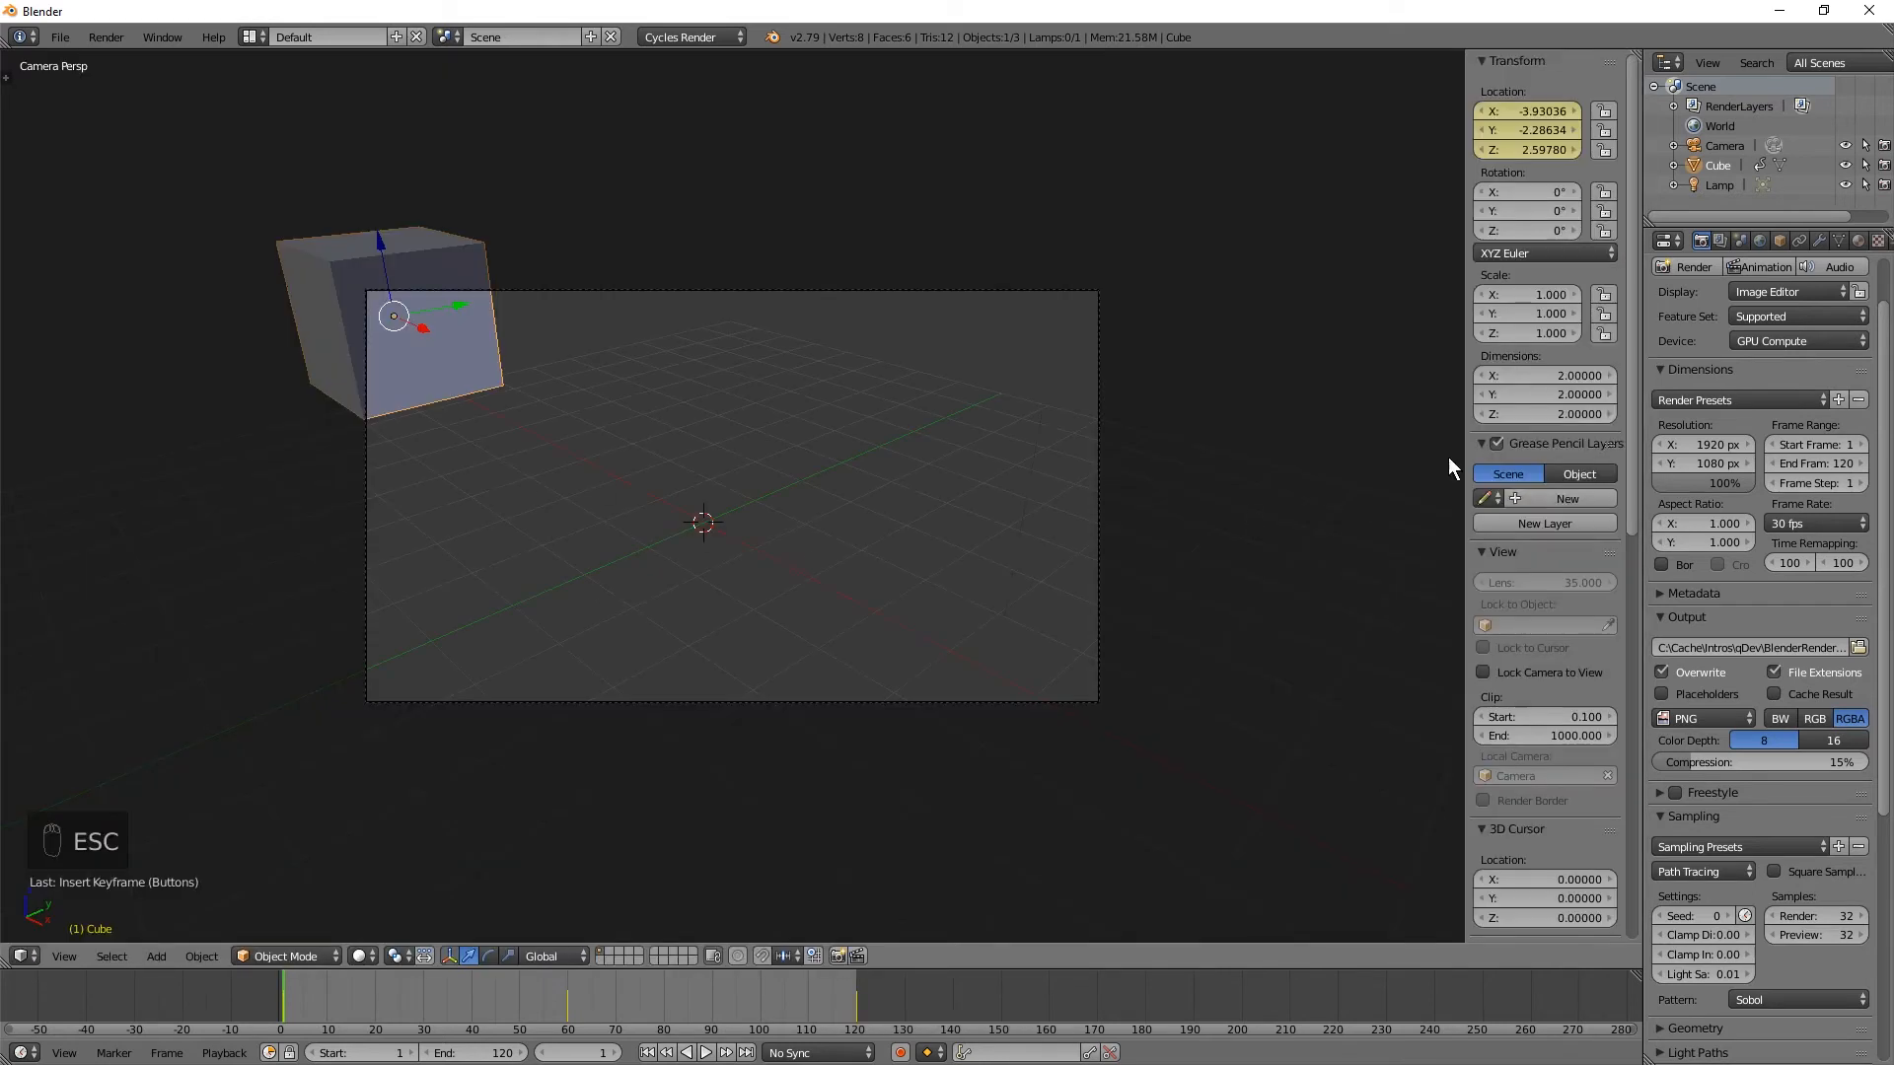
- Start a Cycles GPU render of frame 1, cancel it, and make an OpenGL render with the cube selected
{"action": "left_click", "coordinate": [1685, 267]}
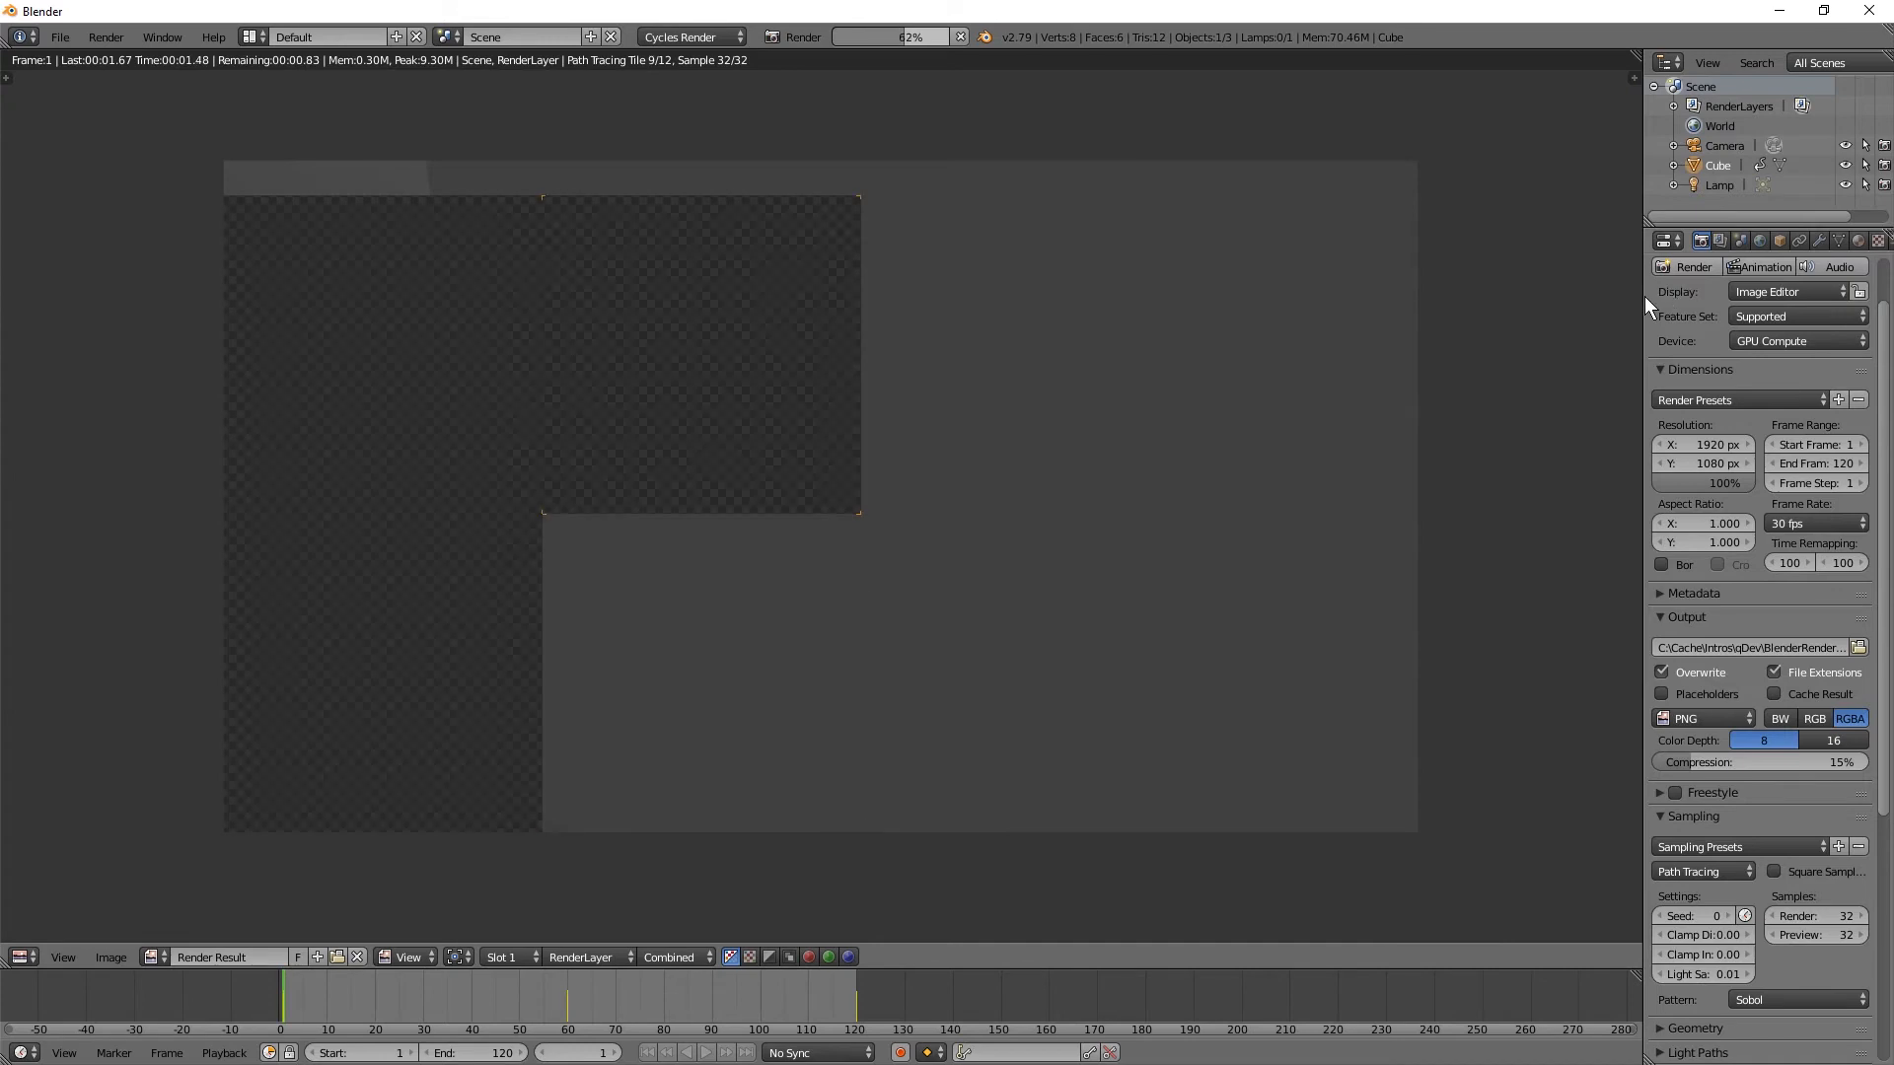
{"action": "key", "text": "Escape"}
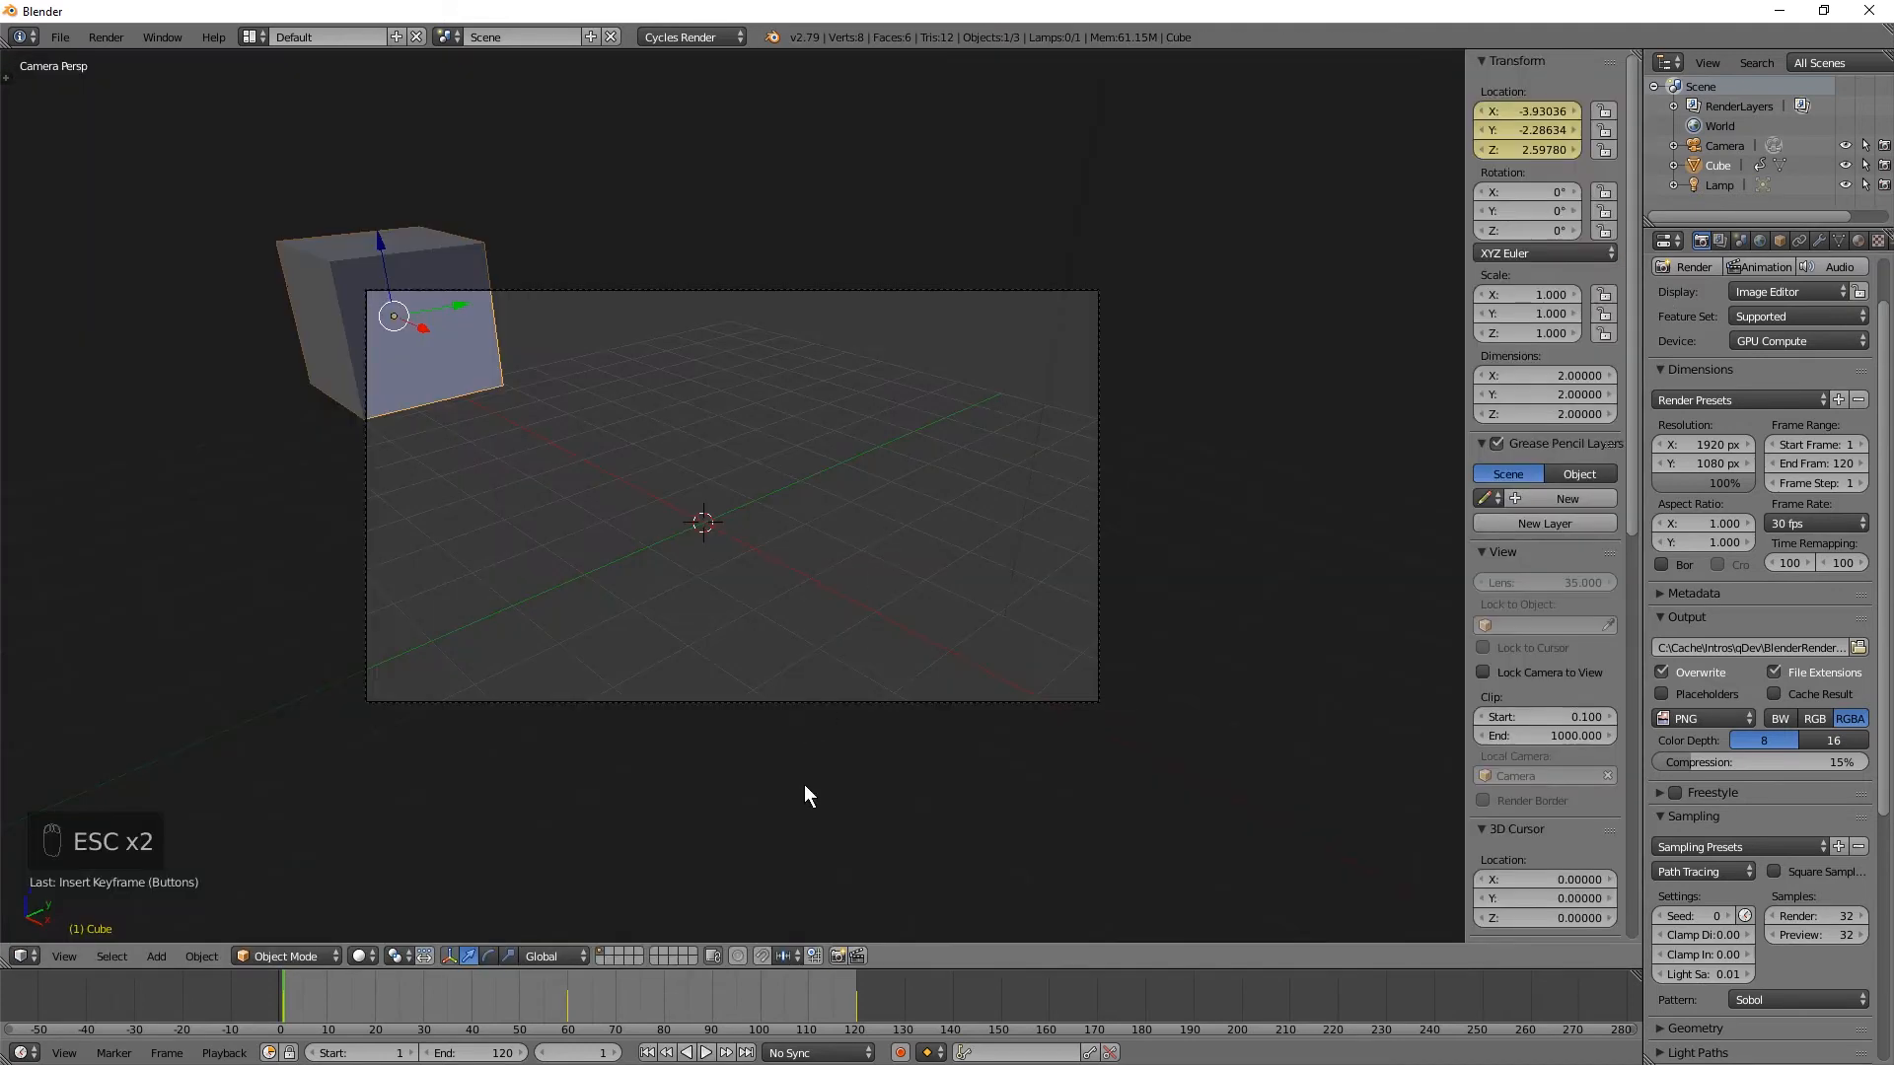
{"action": "left_click", "coordinate": [833, 953]}
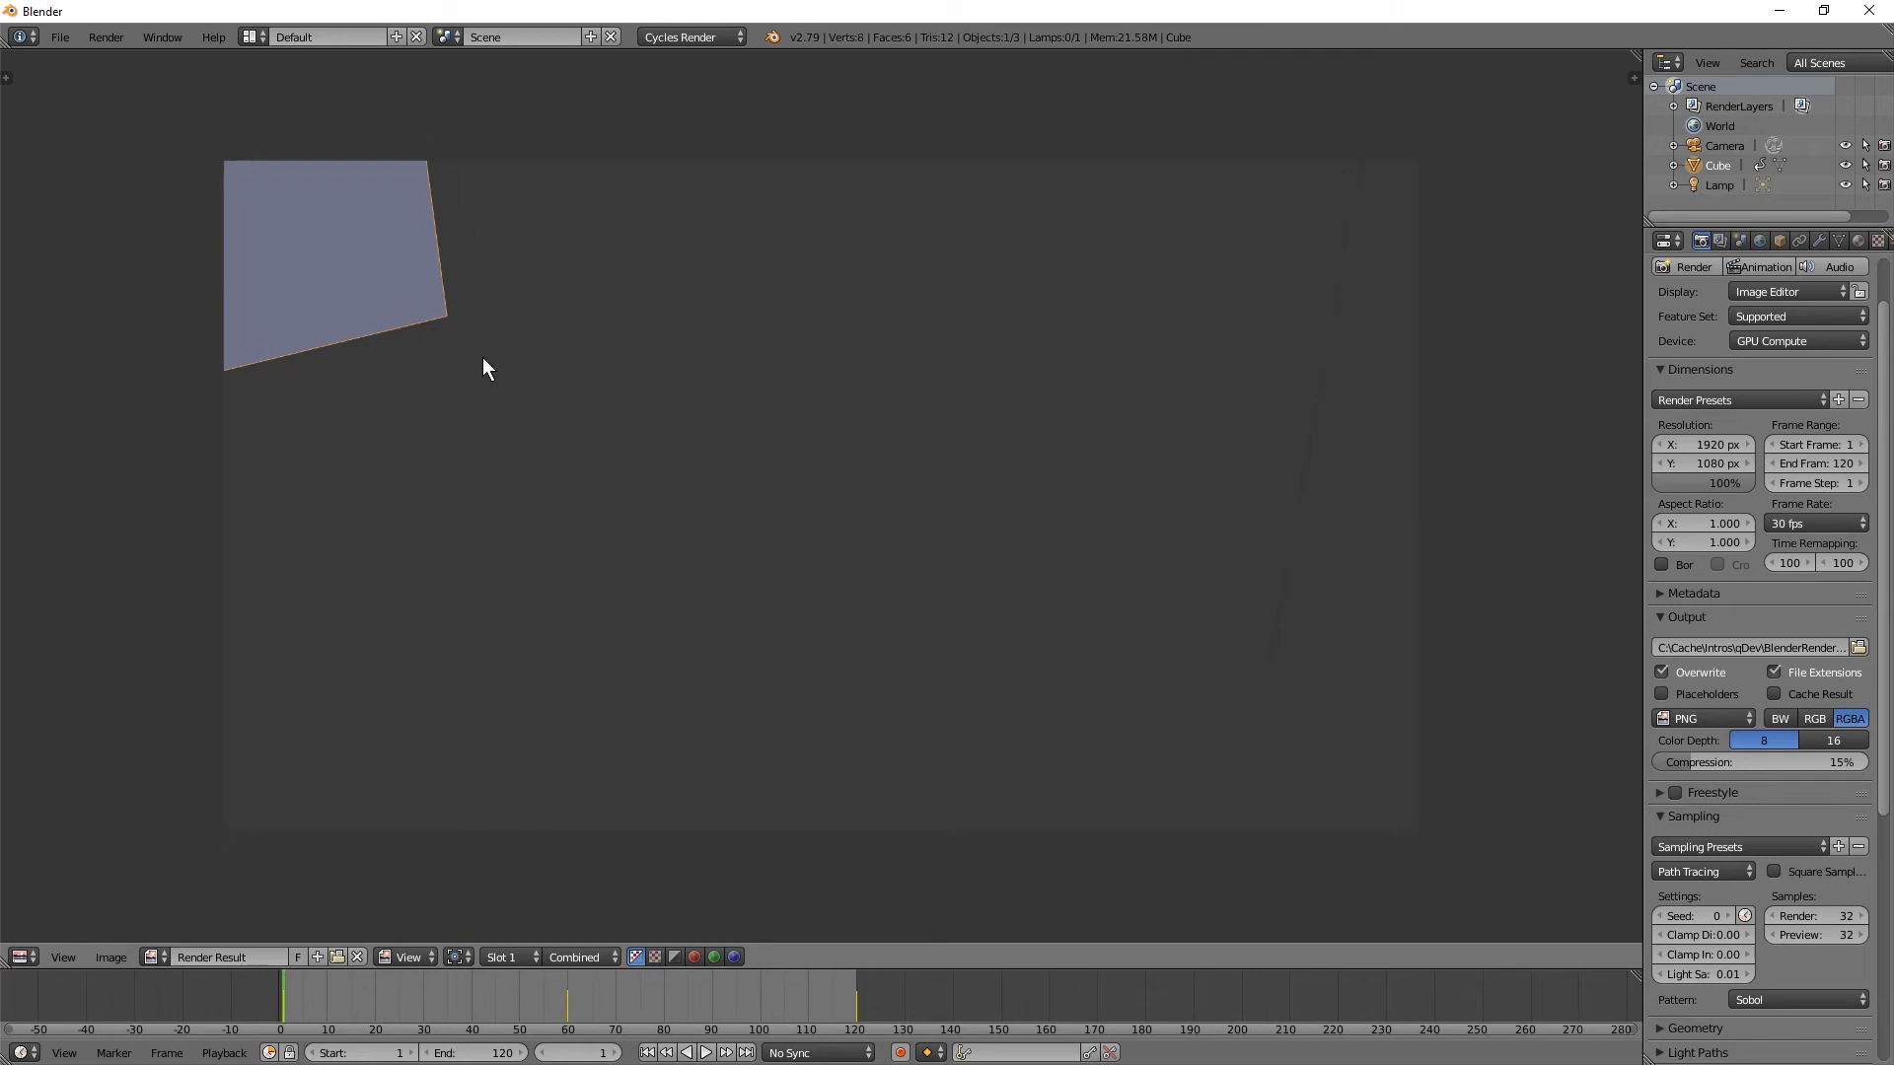
{"action": "key", "text": "Escape"}
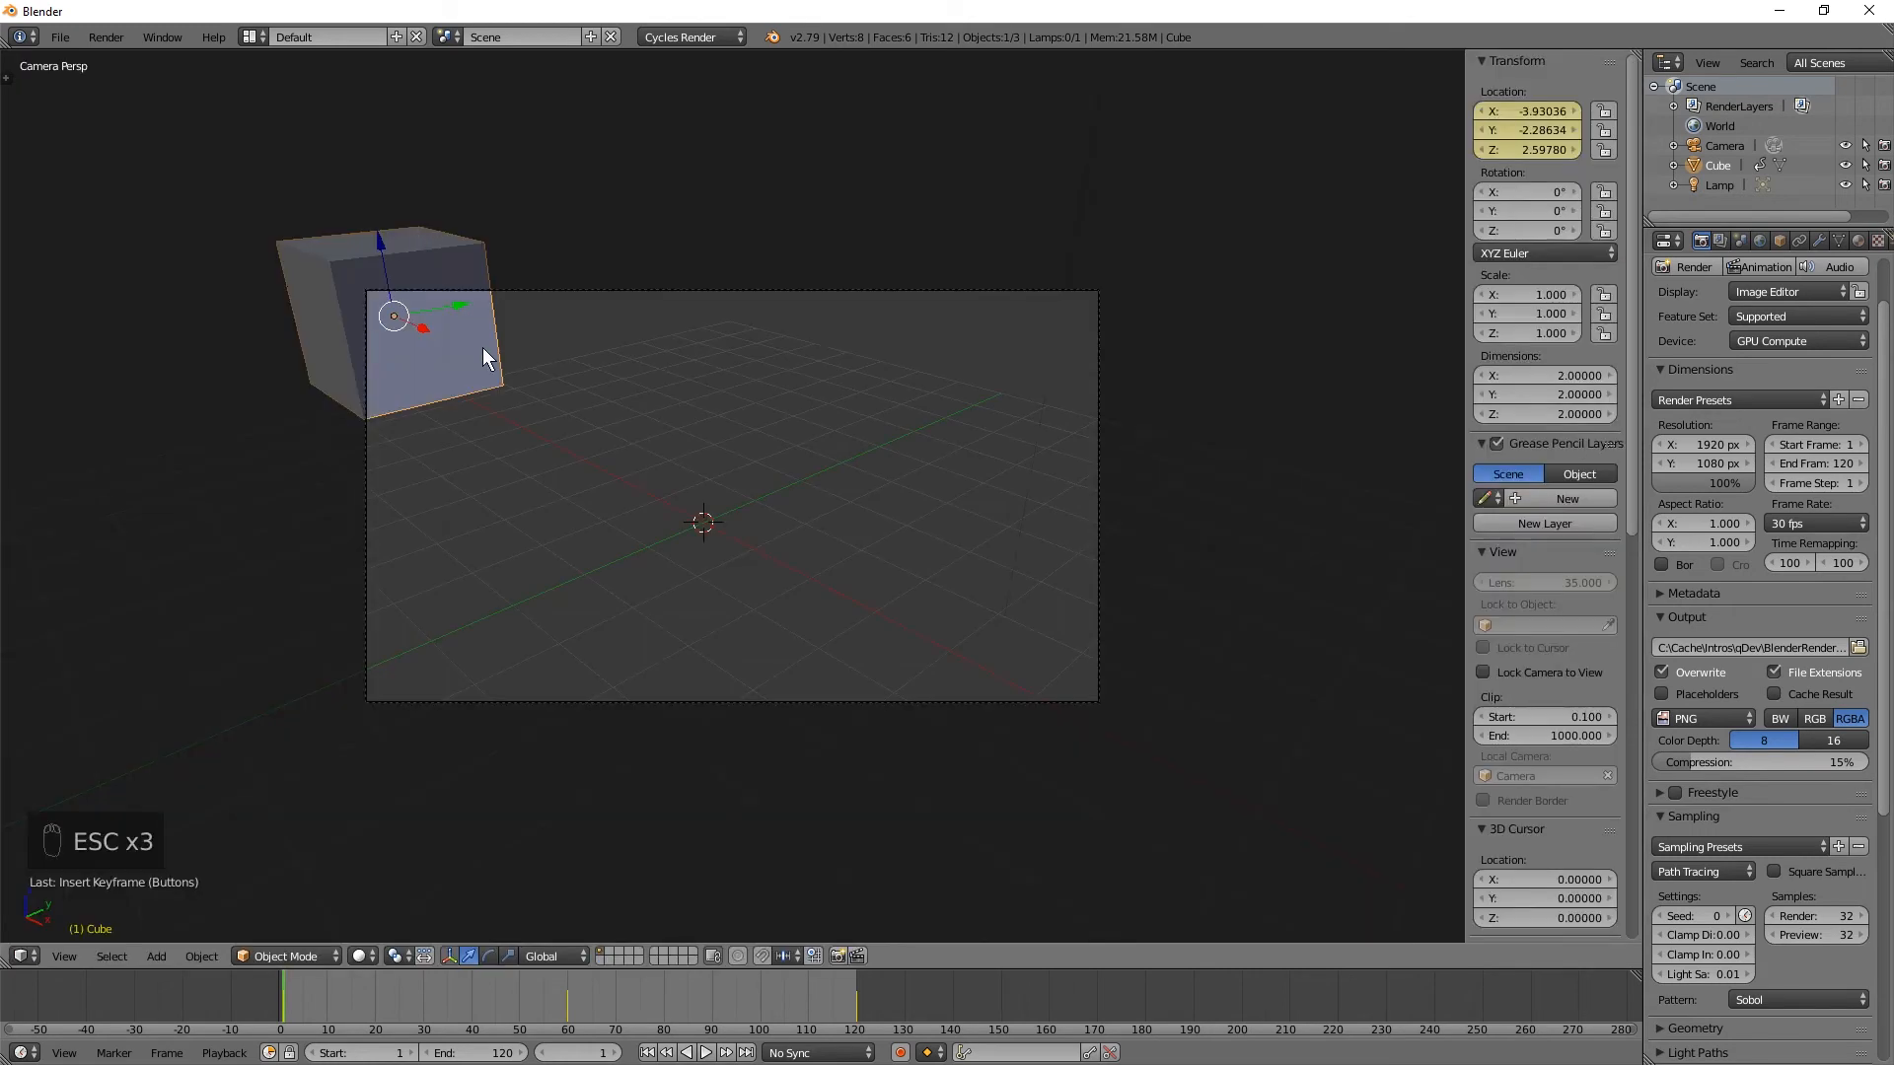
- Deselect everything in the scene and make an OpenGL render of frame 1 without the selection outline
{"action": "key", "text": "a"}
{"action": "key", "text": "a"}
{"action": "key", "text": "a"}
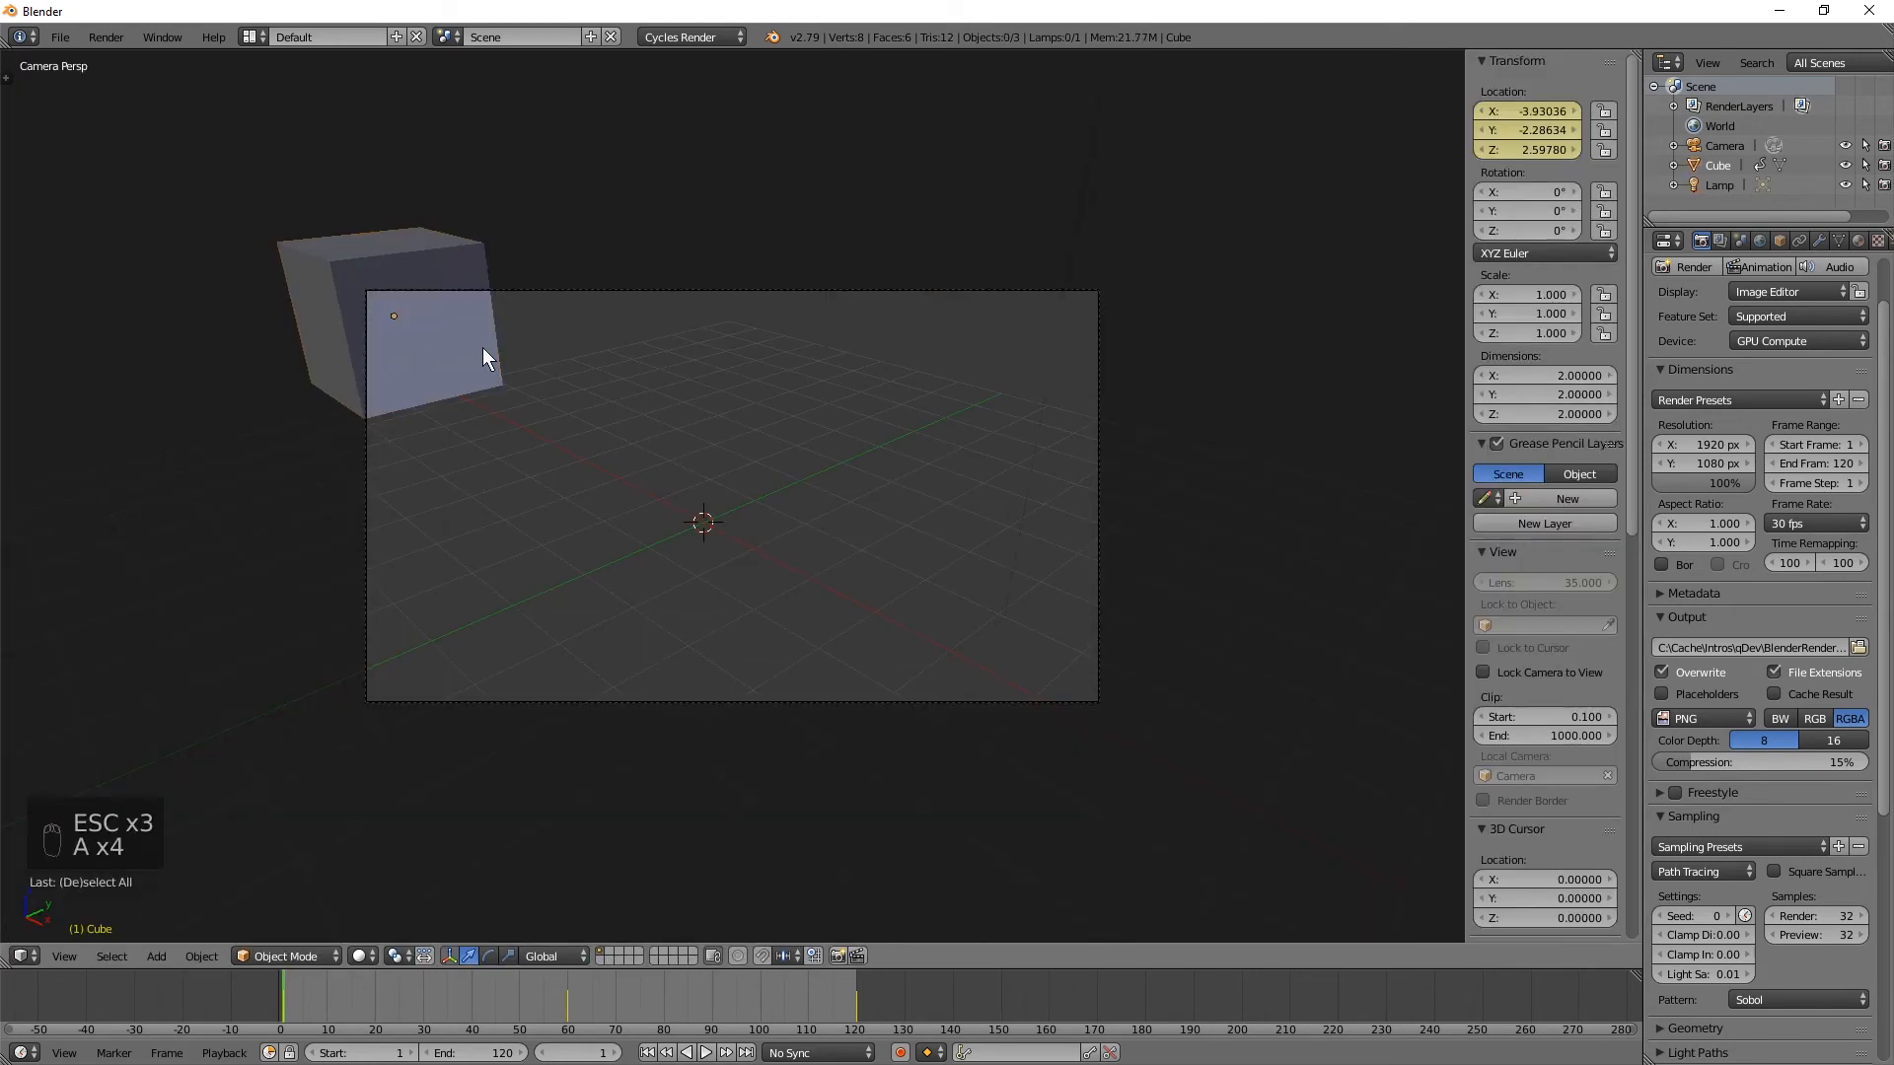
{"action": "left_click", "coordinate": [838, 959]}
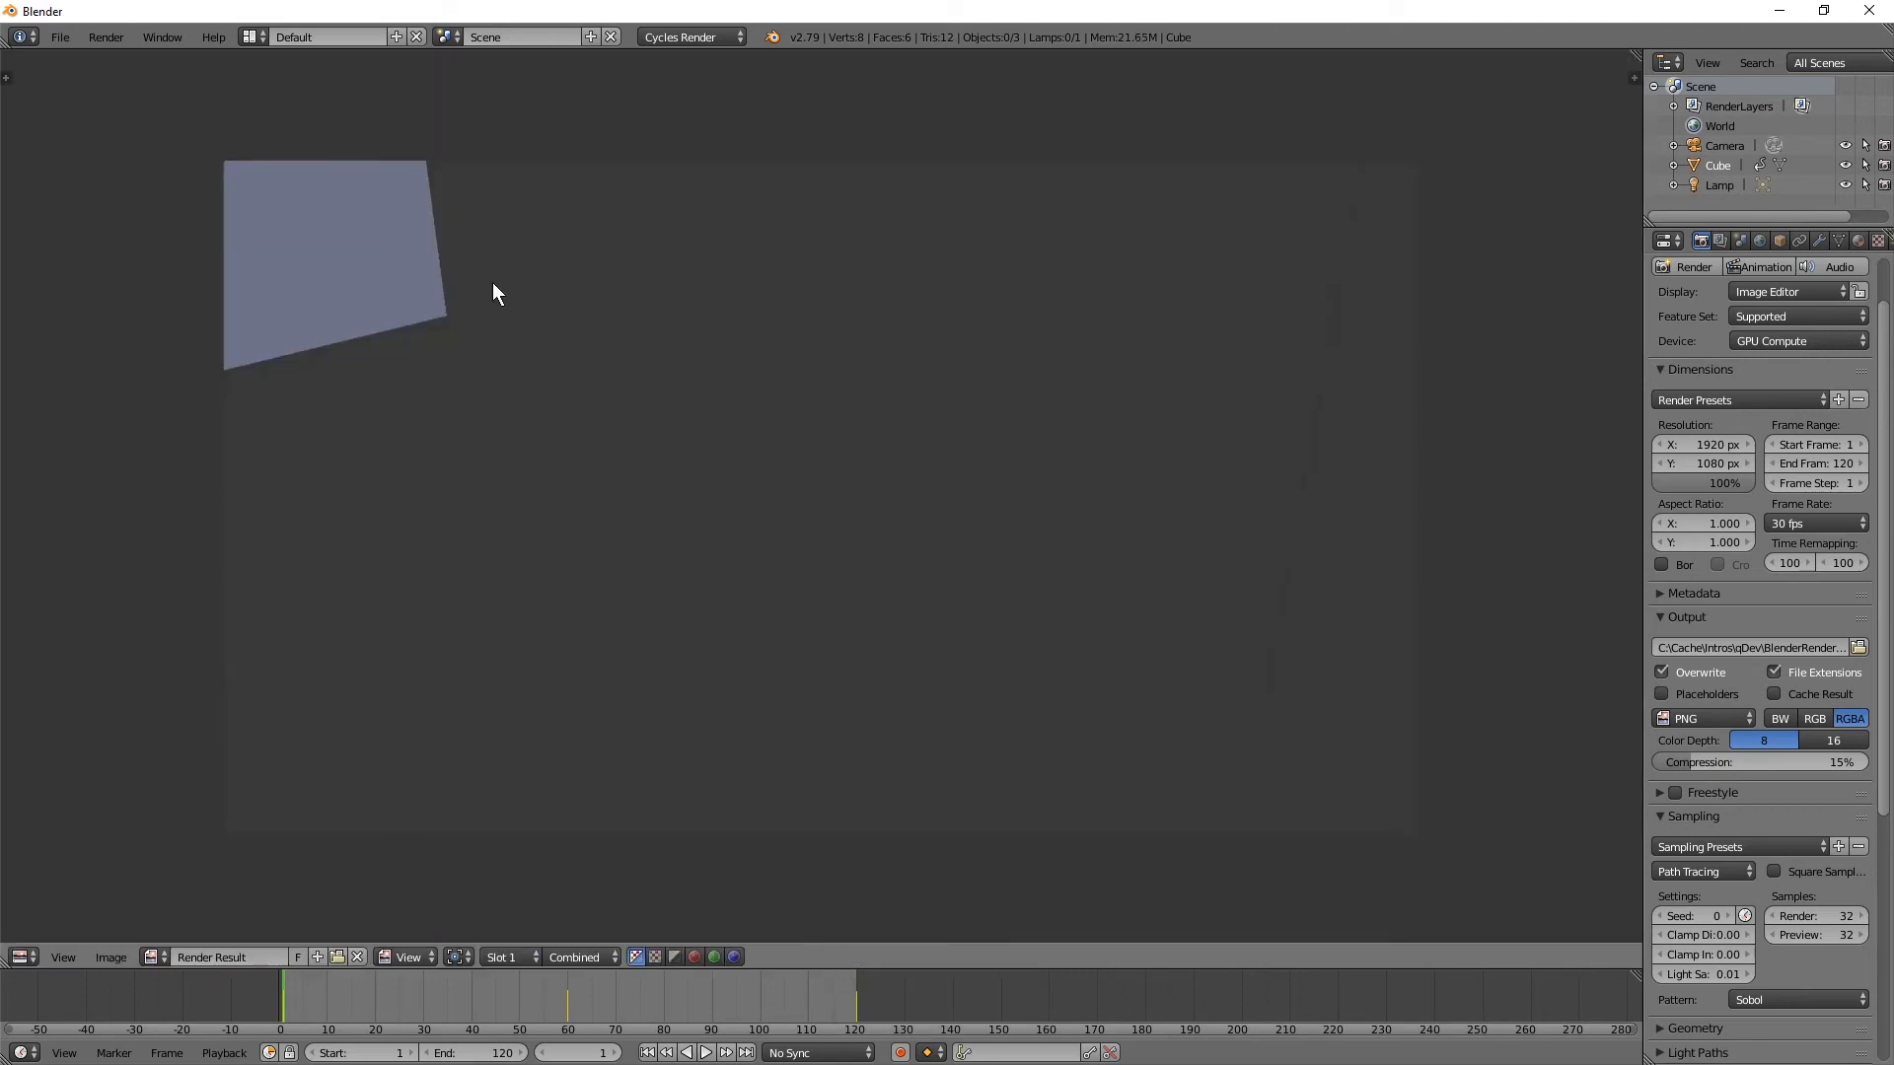
{"action": "key", "text": "Escape"}
- Duplicate the cube, place the copy at about X -0.02, Y 1.11, Z 1.57, and parent it to the original cube
{"action": "right_click", "coordinate": [512, 368]}
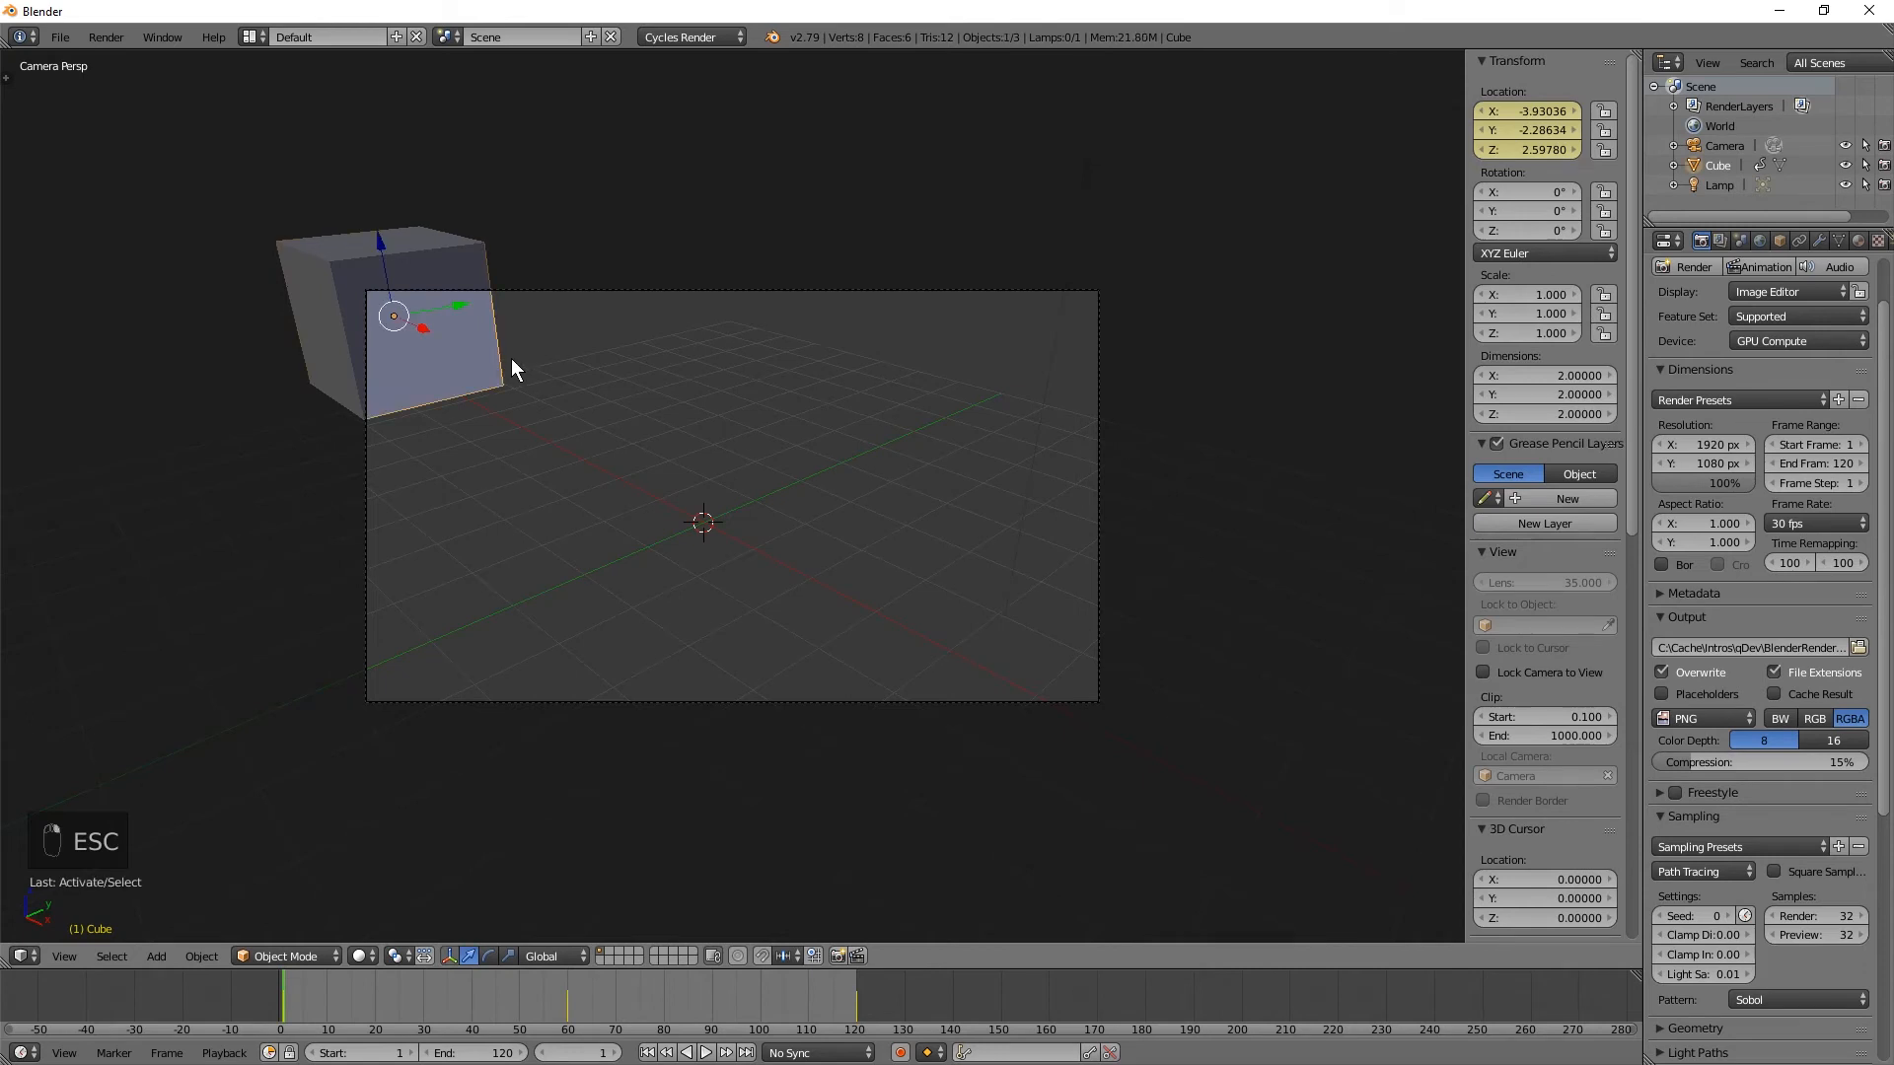
{"action": "key", "text": "shift+d"}
{"action": "left_click", "coordinate": [777, 423]}
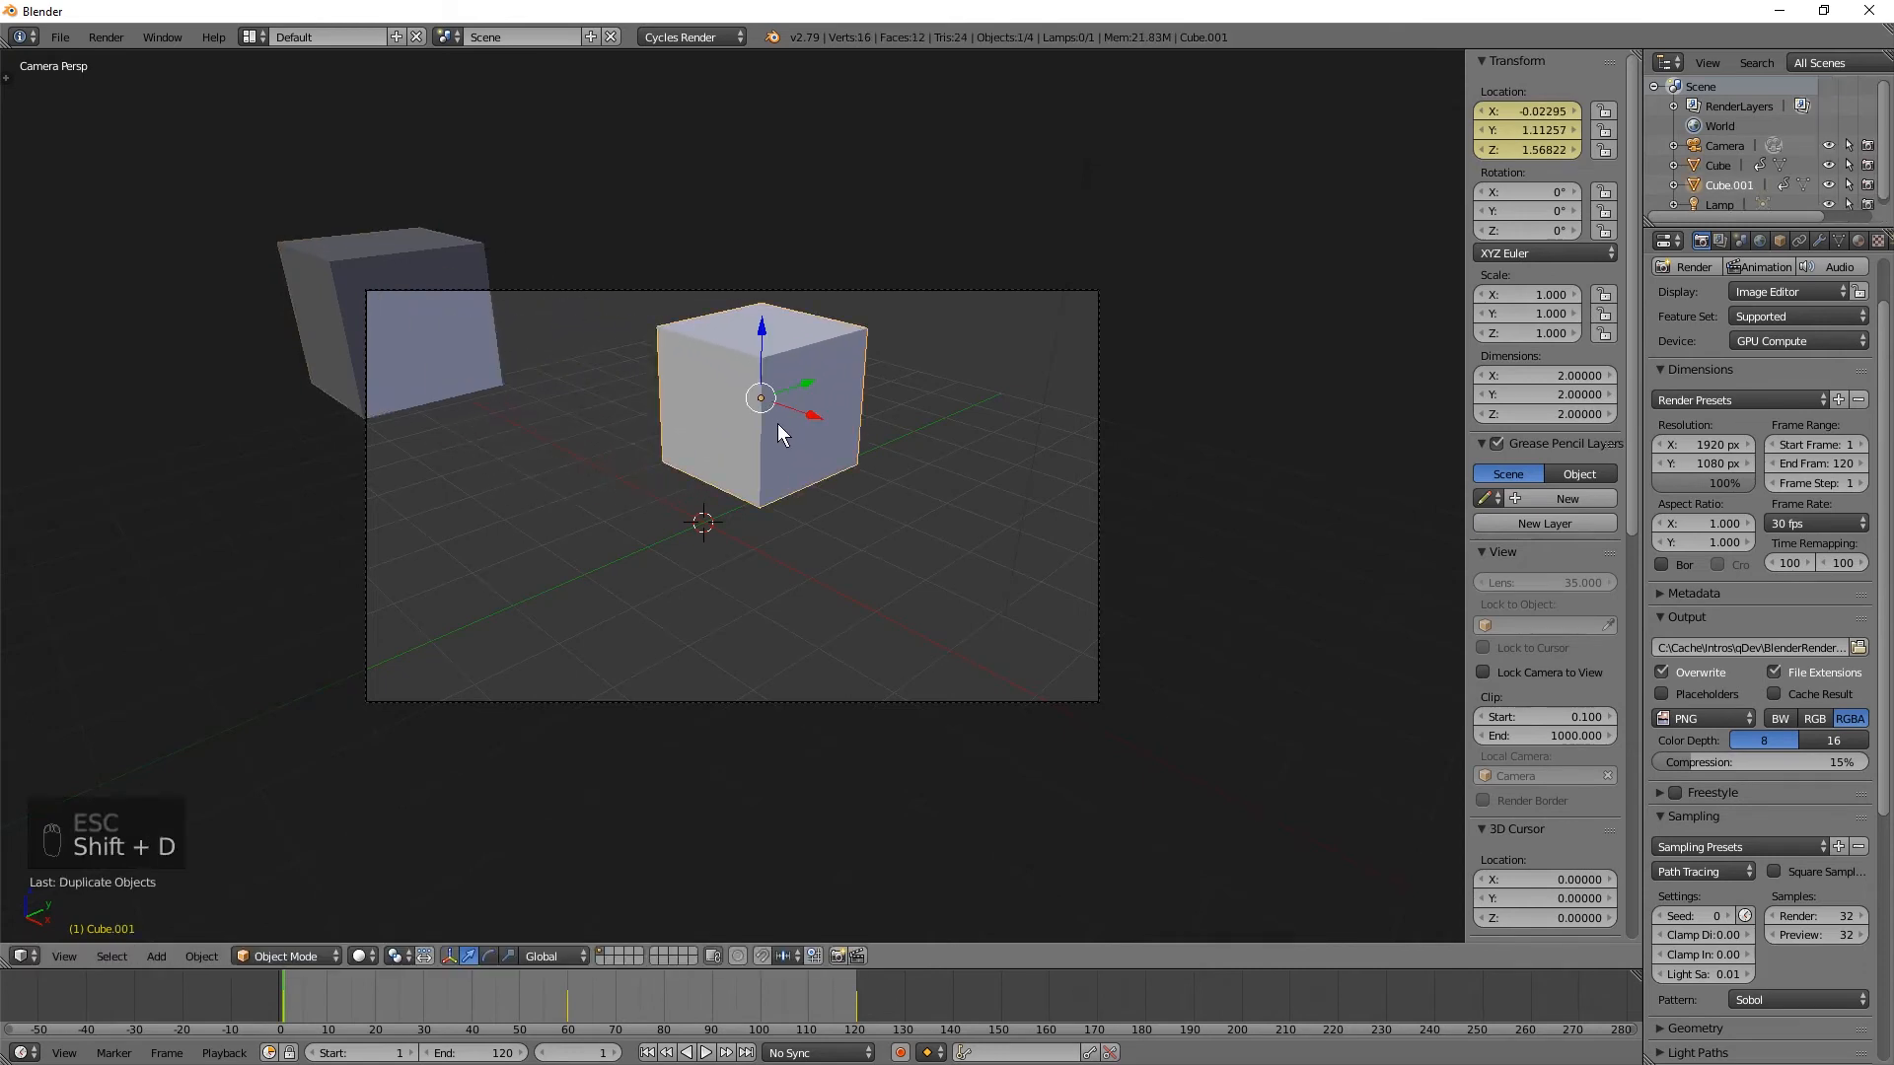
{"action": "right_click", "coordinate": [465, 367], "text": "shift"}
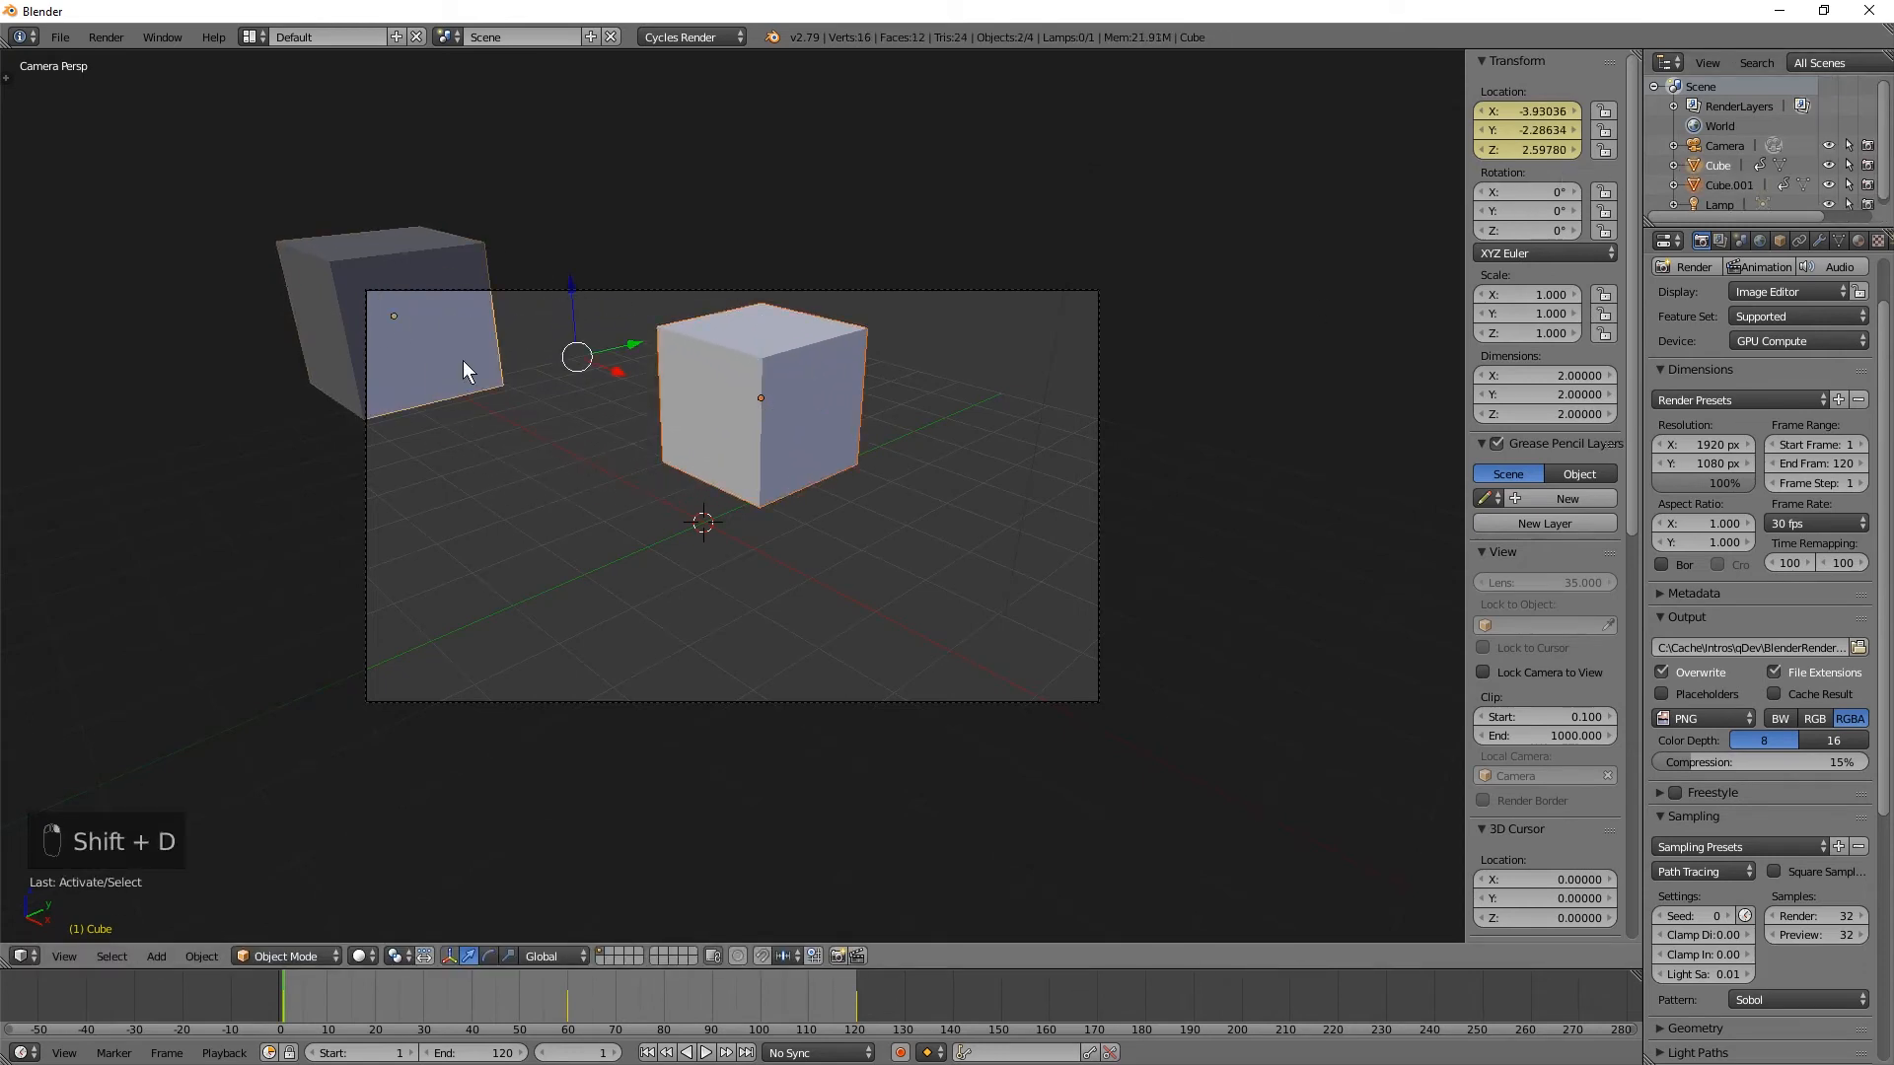
{"action": "key", "text": "ctrl+p"}
{"action": "left_click", "coordinate": [465, 371]}
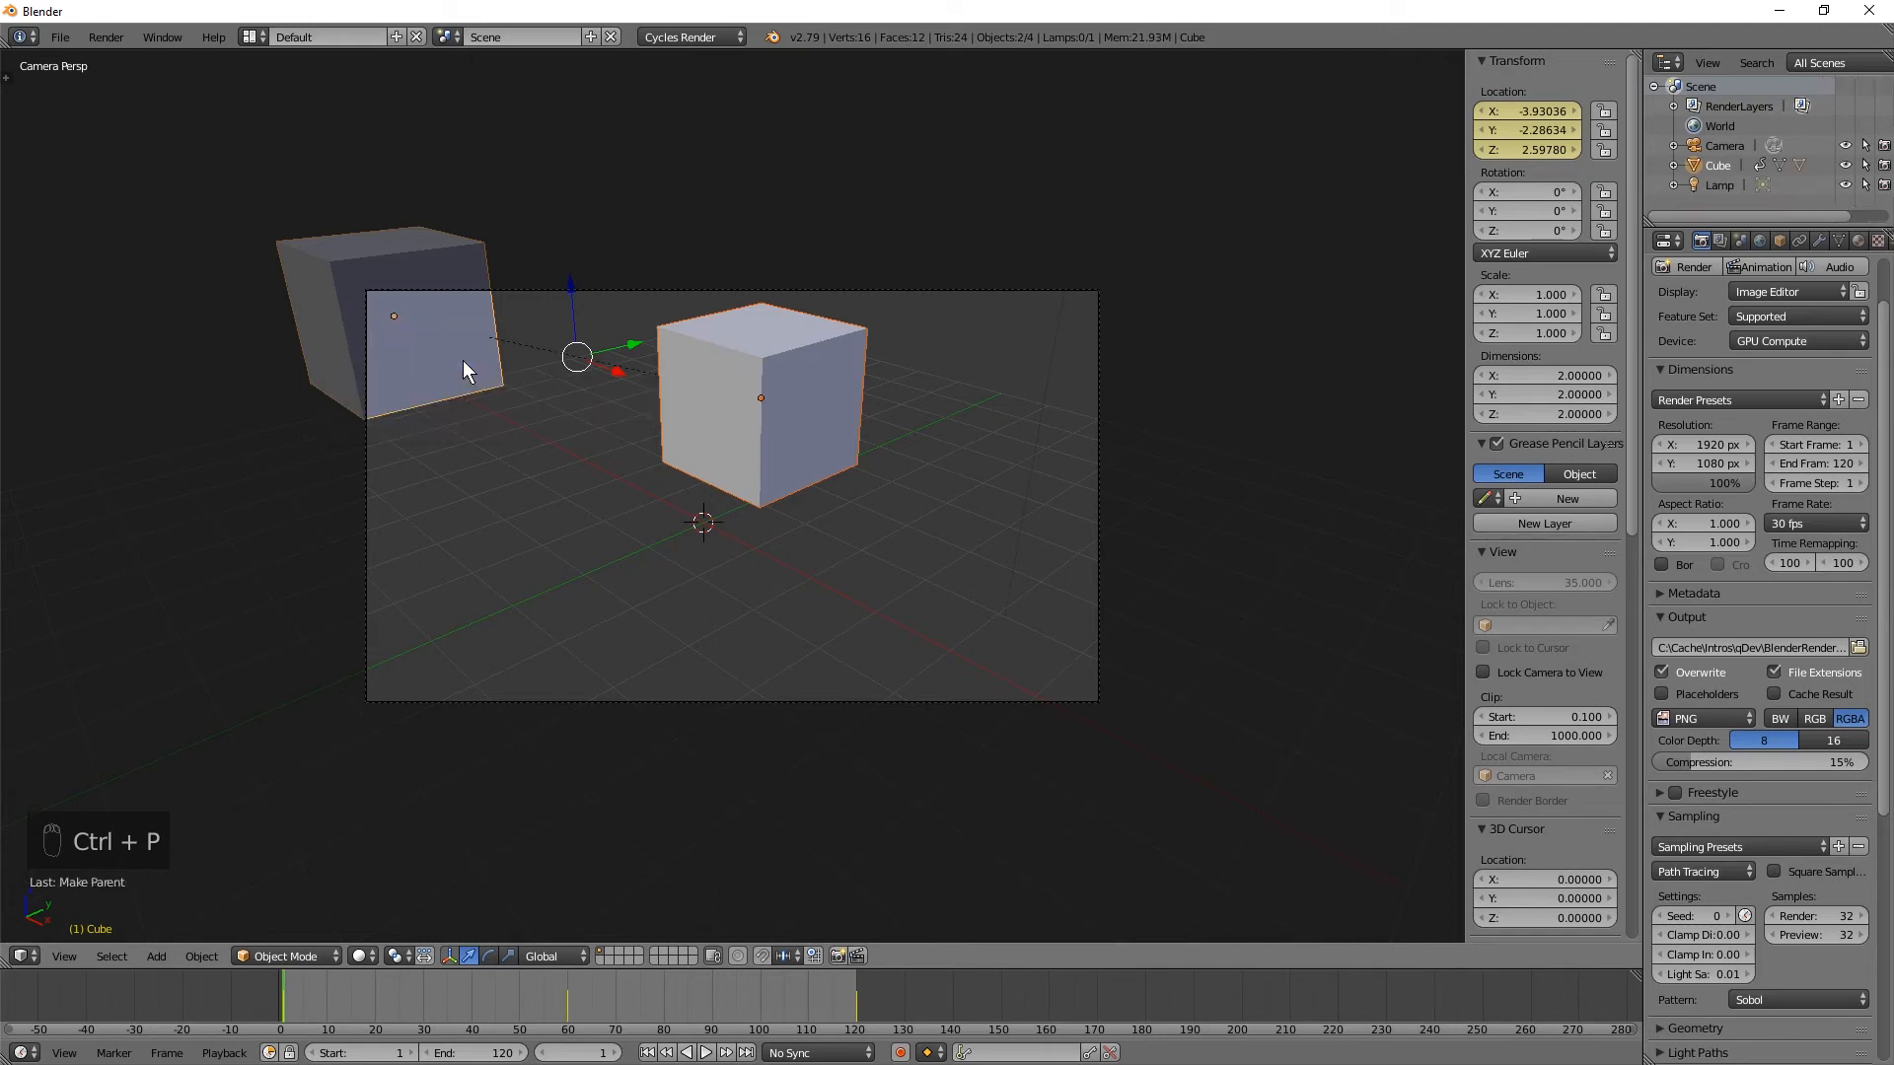
- Deselect both cubes and make an OpenGL render of the viewport showing their parenting line
{"action": "key", "text": "a"}
{"action": "key", "text": "a"}
{"action": "key", "text": "a"}
{"action": "key", "text": "a"}
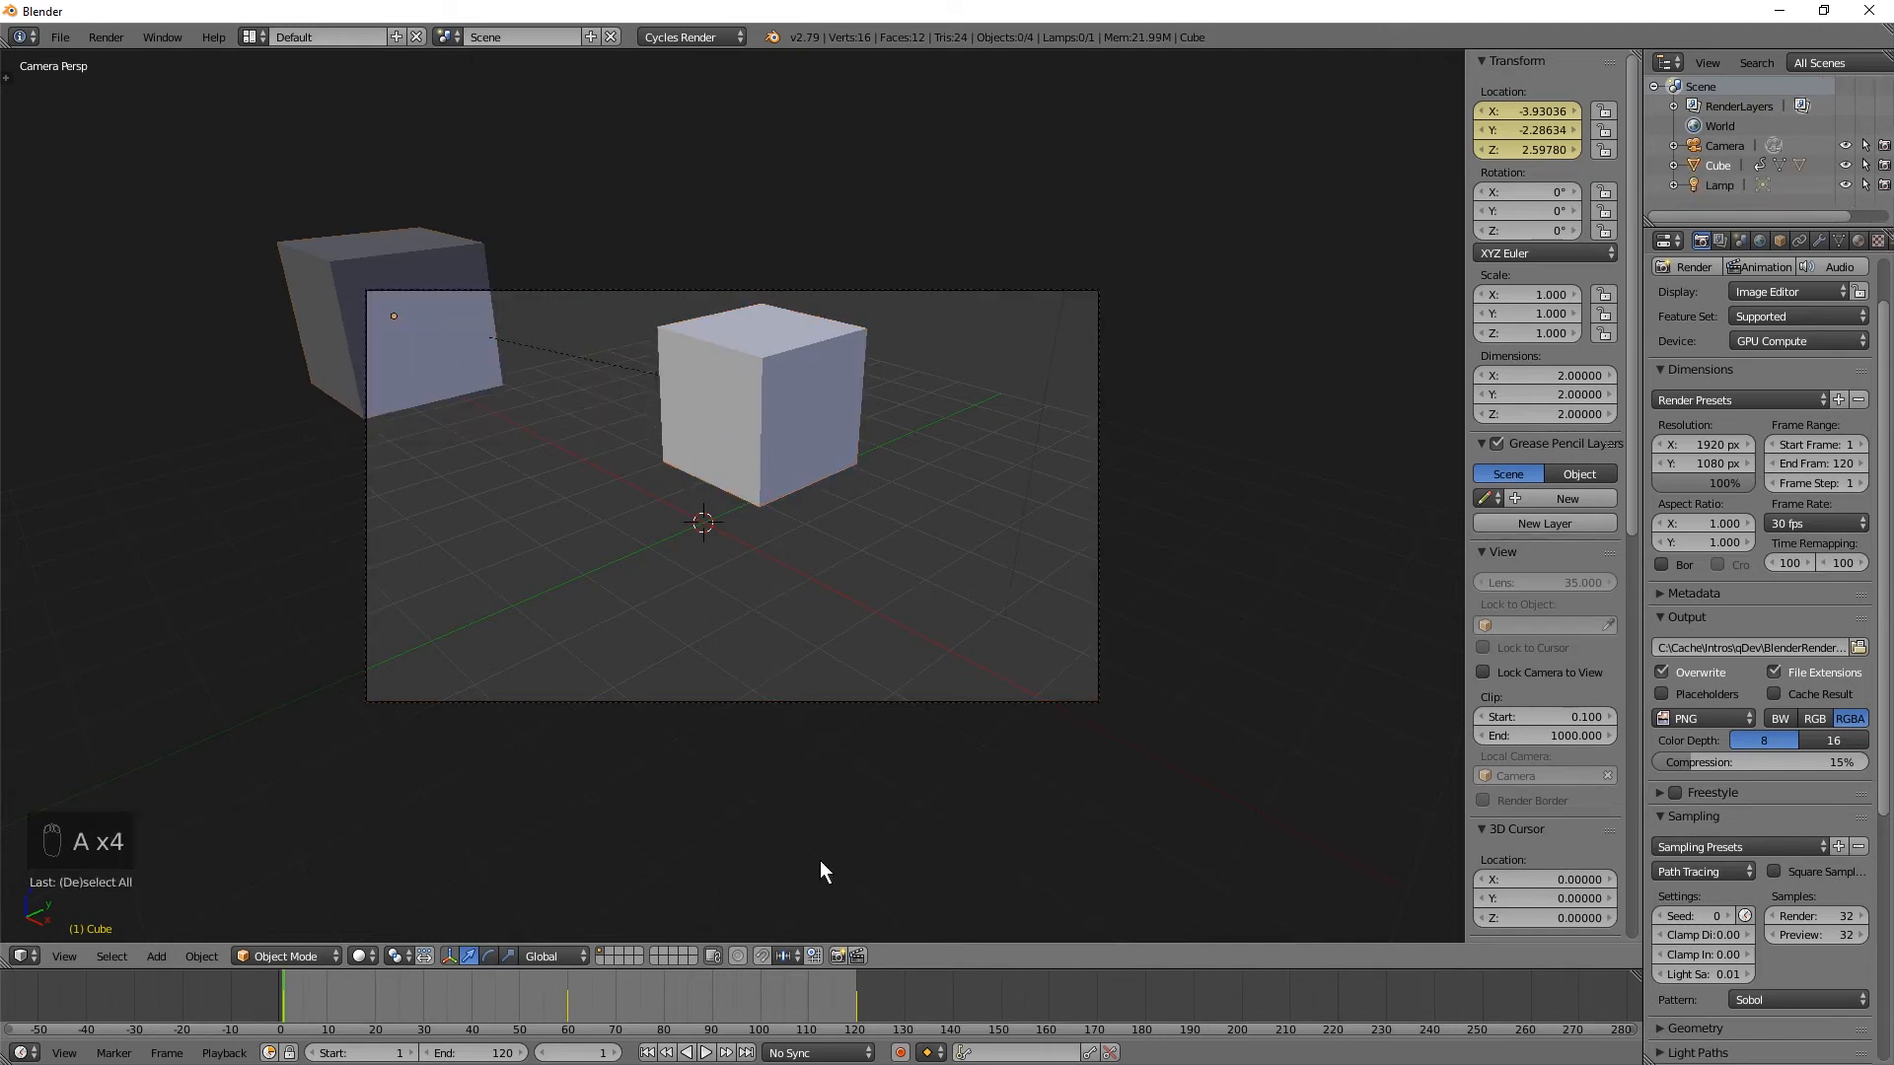
{"action": "left_click", "coordinate": [854, 955]}
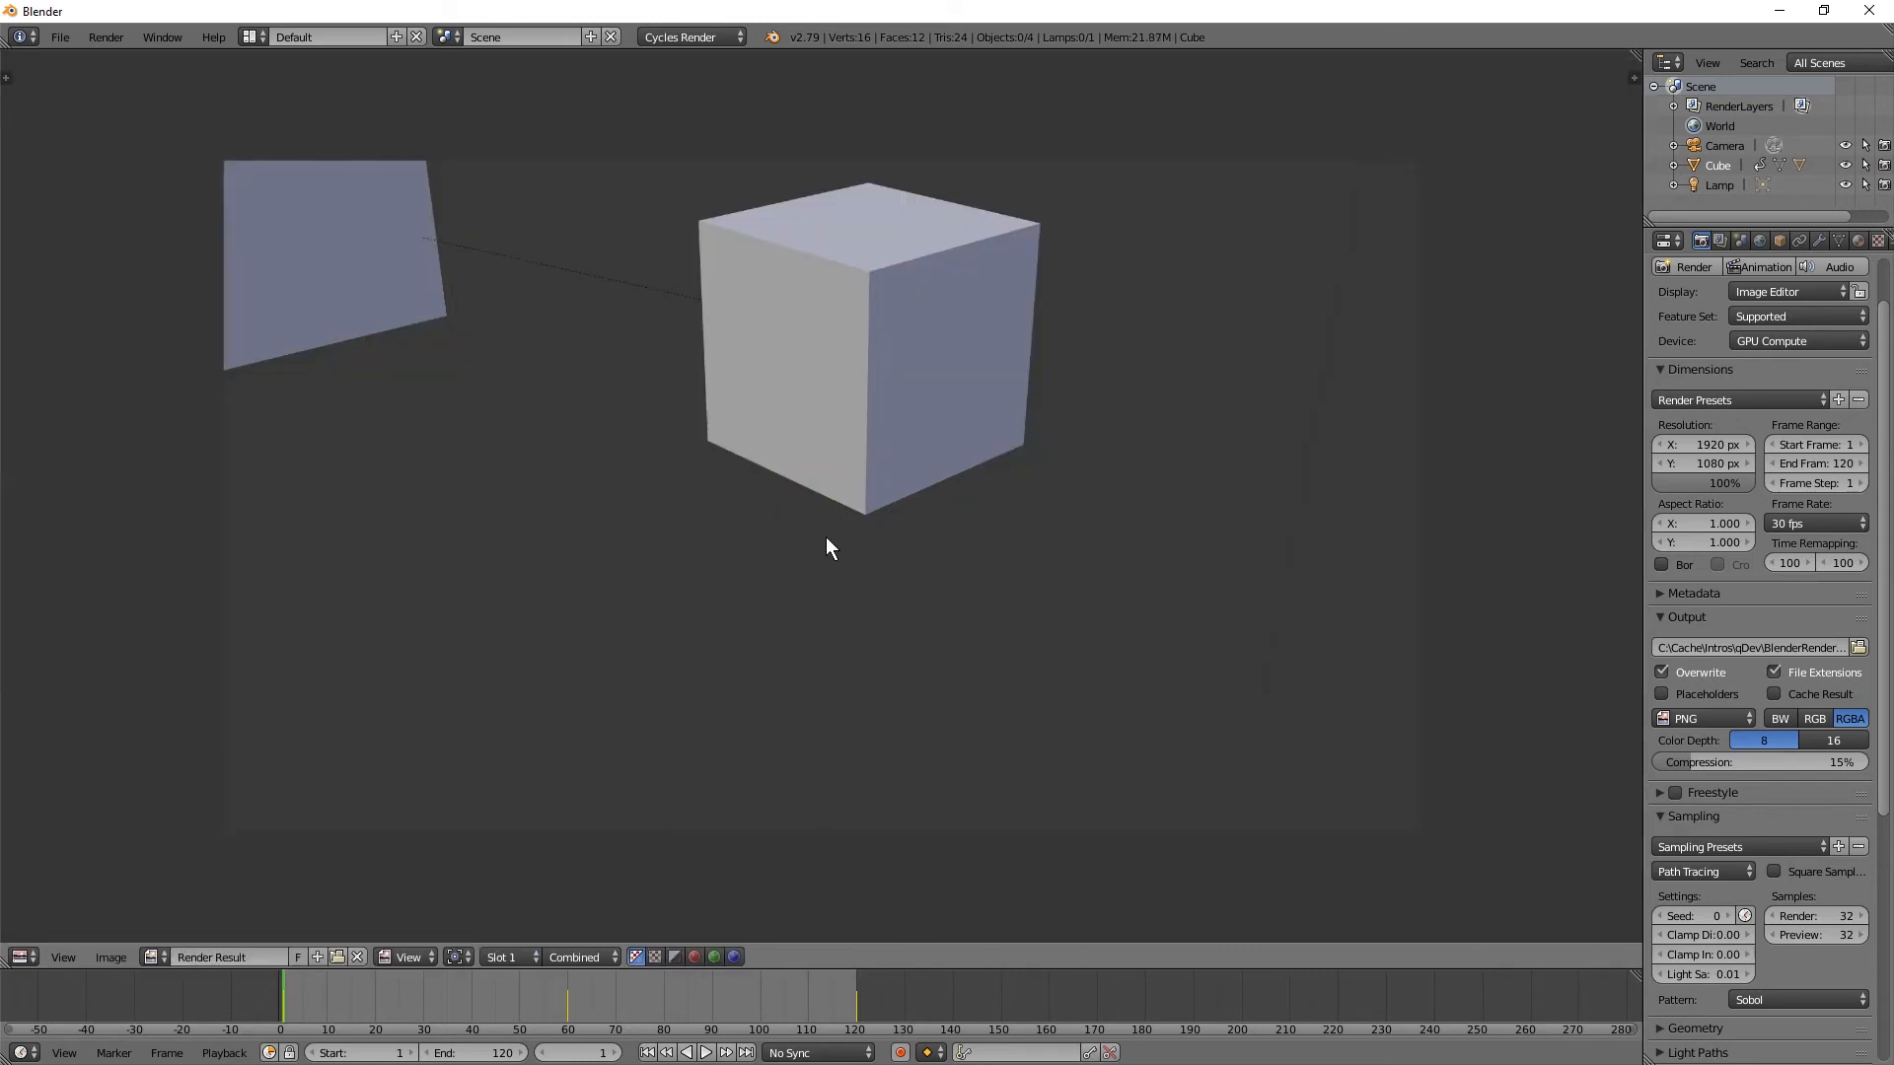
{"action": "key", "text": "Escape"}
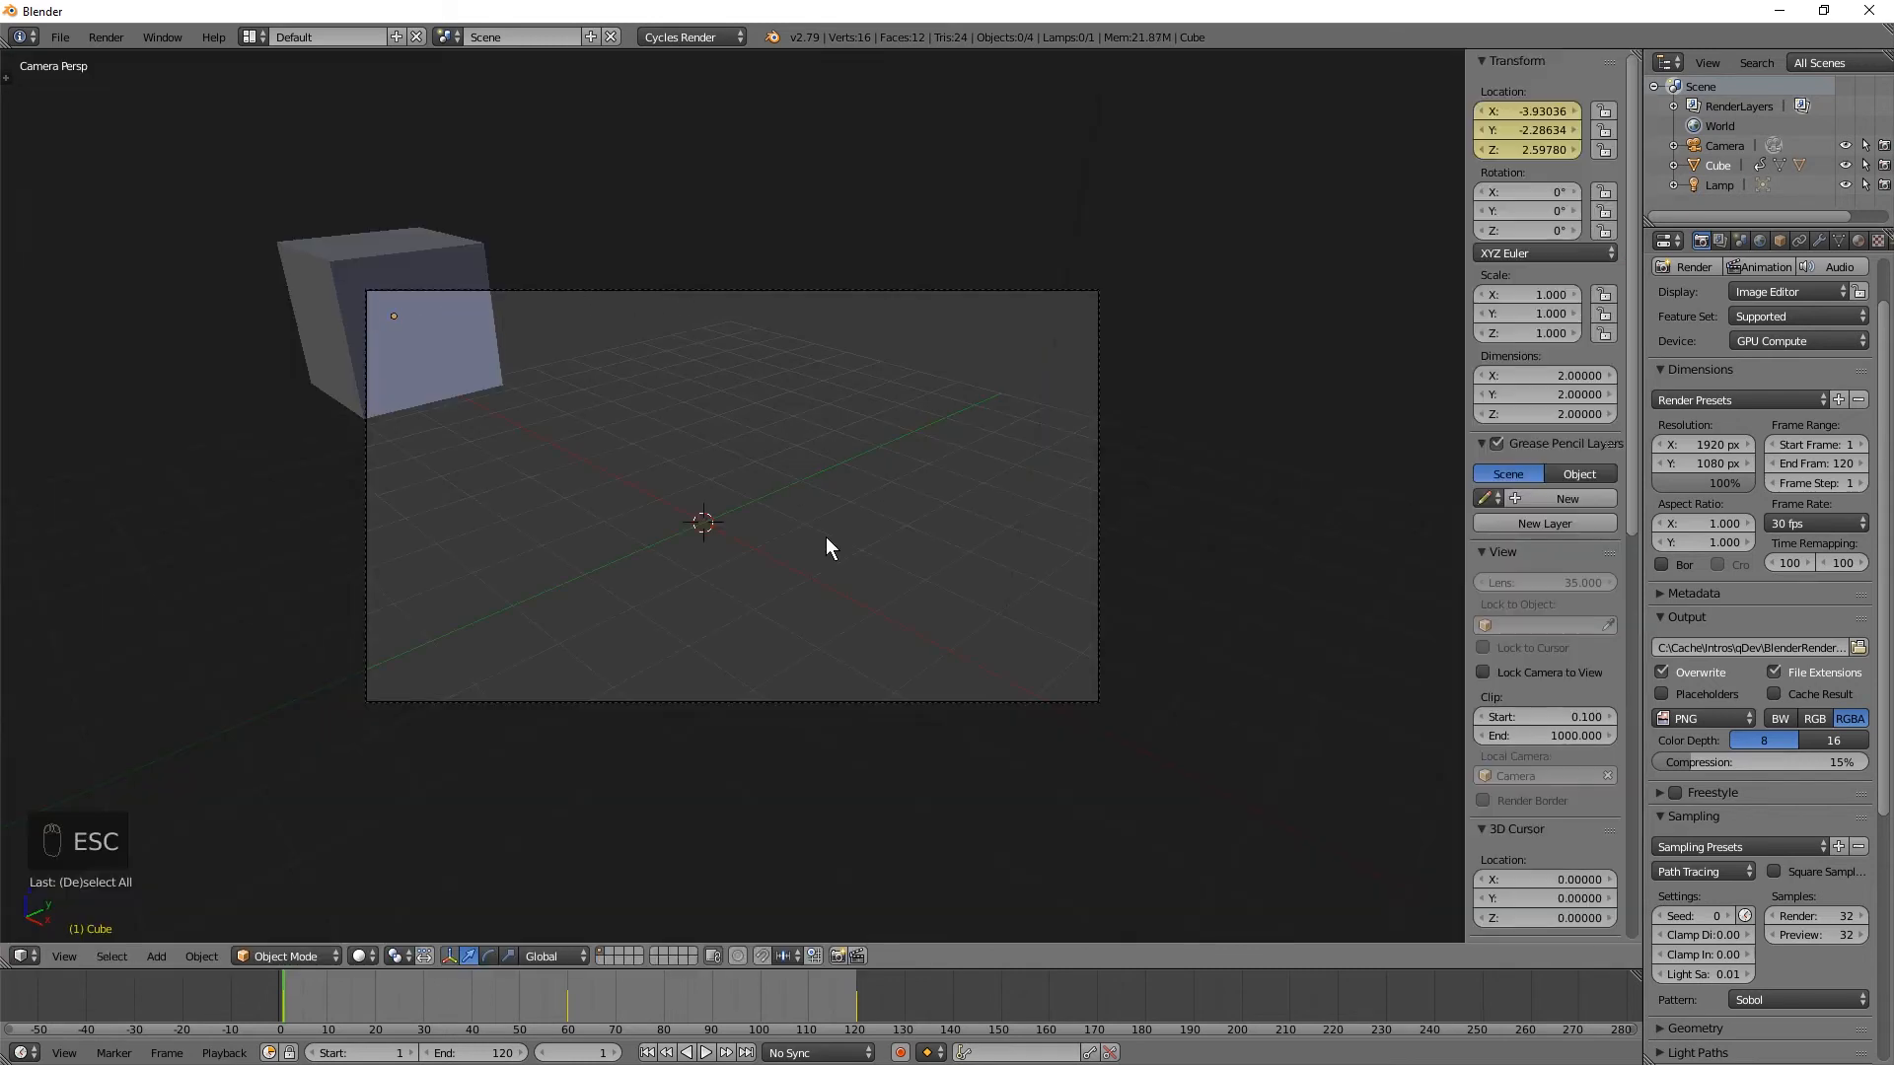
- Render the 120-frame animation of the viewport with OpenGL
{"action": "left_click", "coordinate": [850, 955]}
{"action": "key", "text": "Escape"}
{"action": "left_click", "coordinate": [857, 955]}
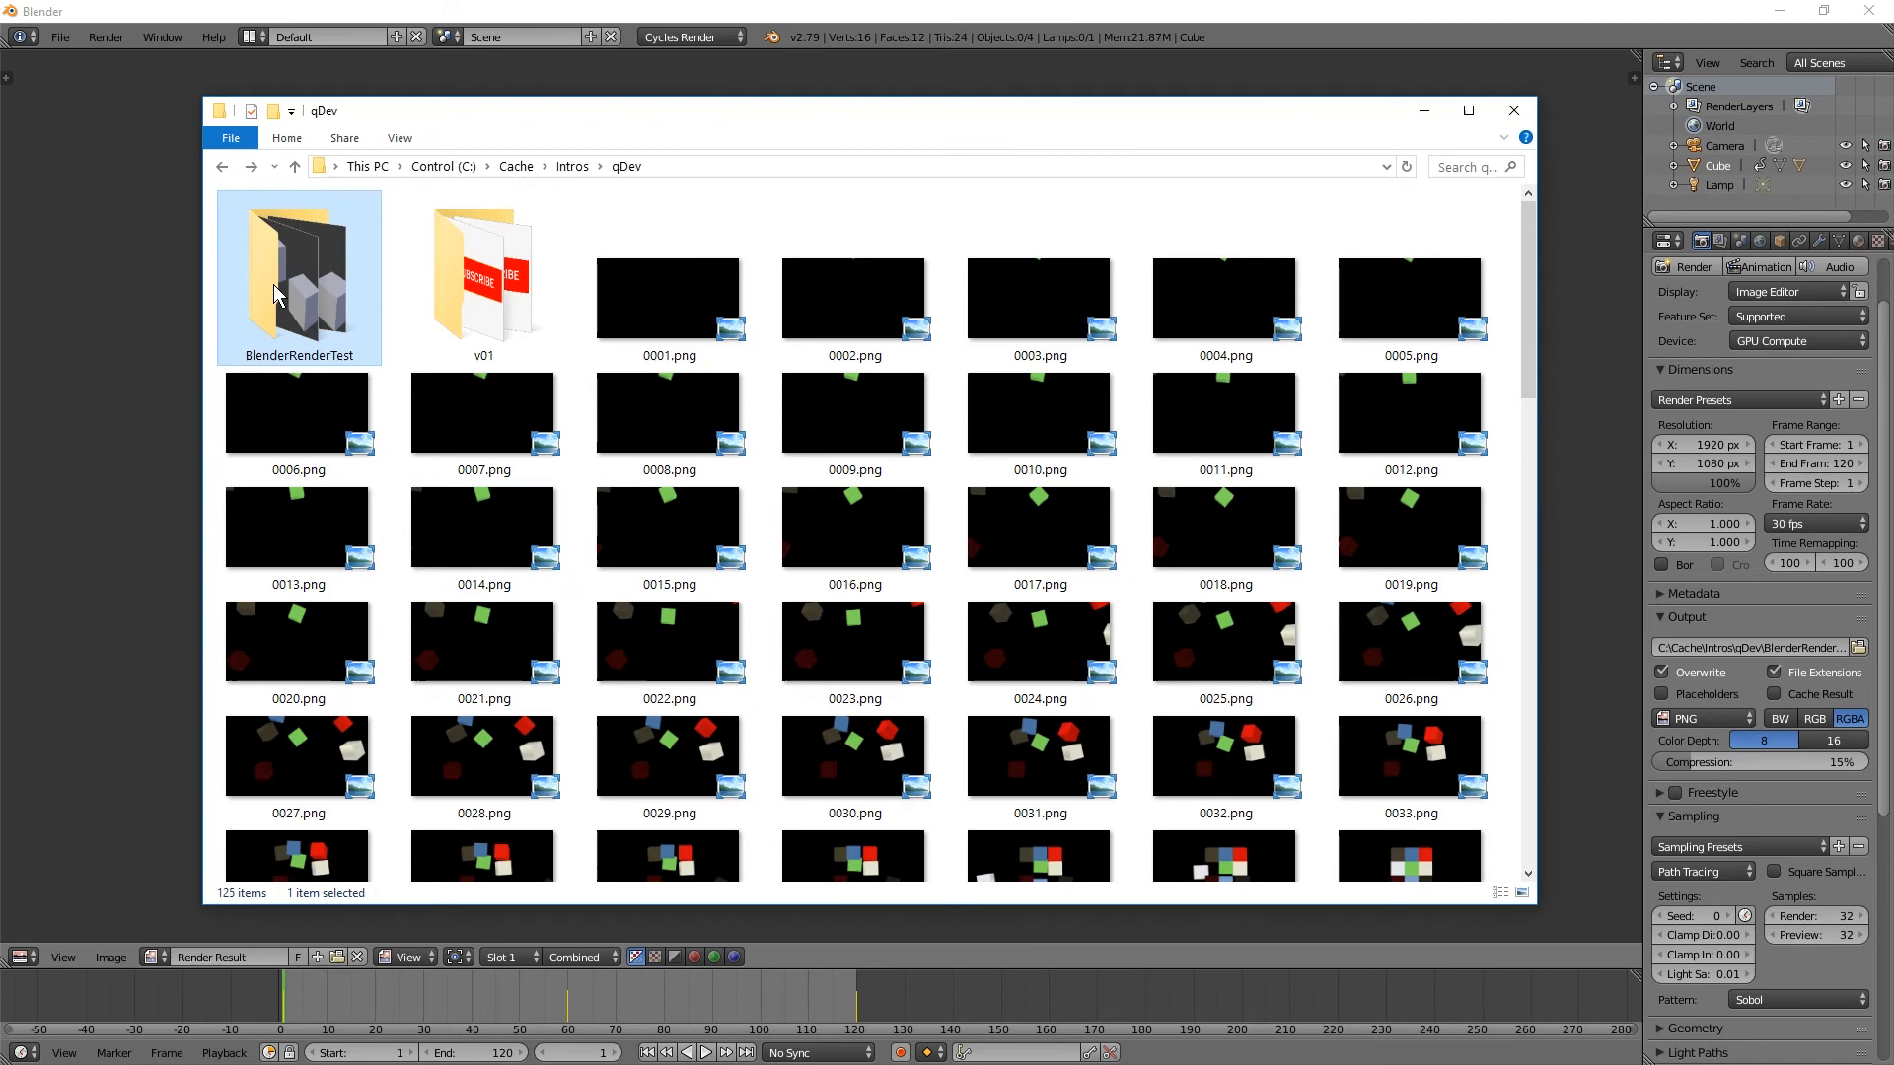
- Examine the rendered PNG frames in the BlenderRenderTest folder, then return to Blender's 3D viewport
{"action": "double_click", "coordinate": [274, 284]}
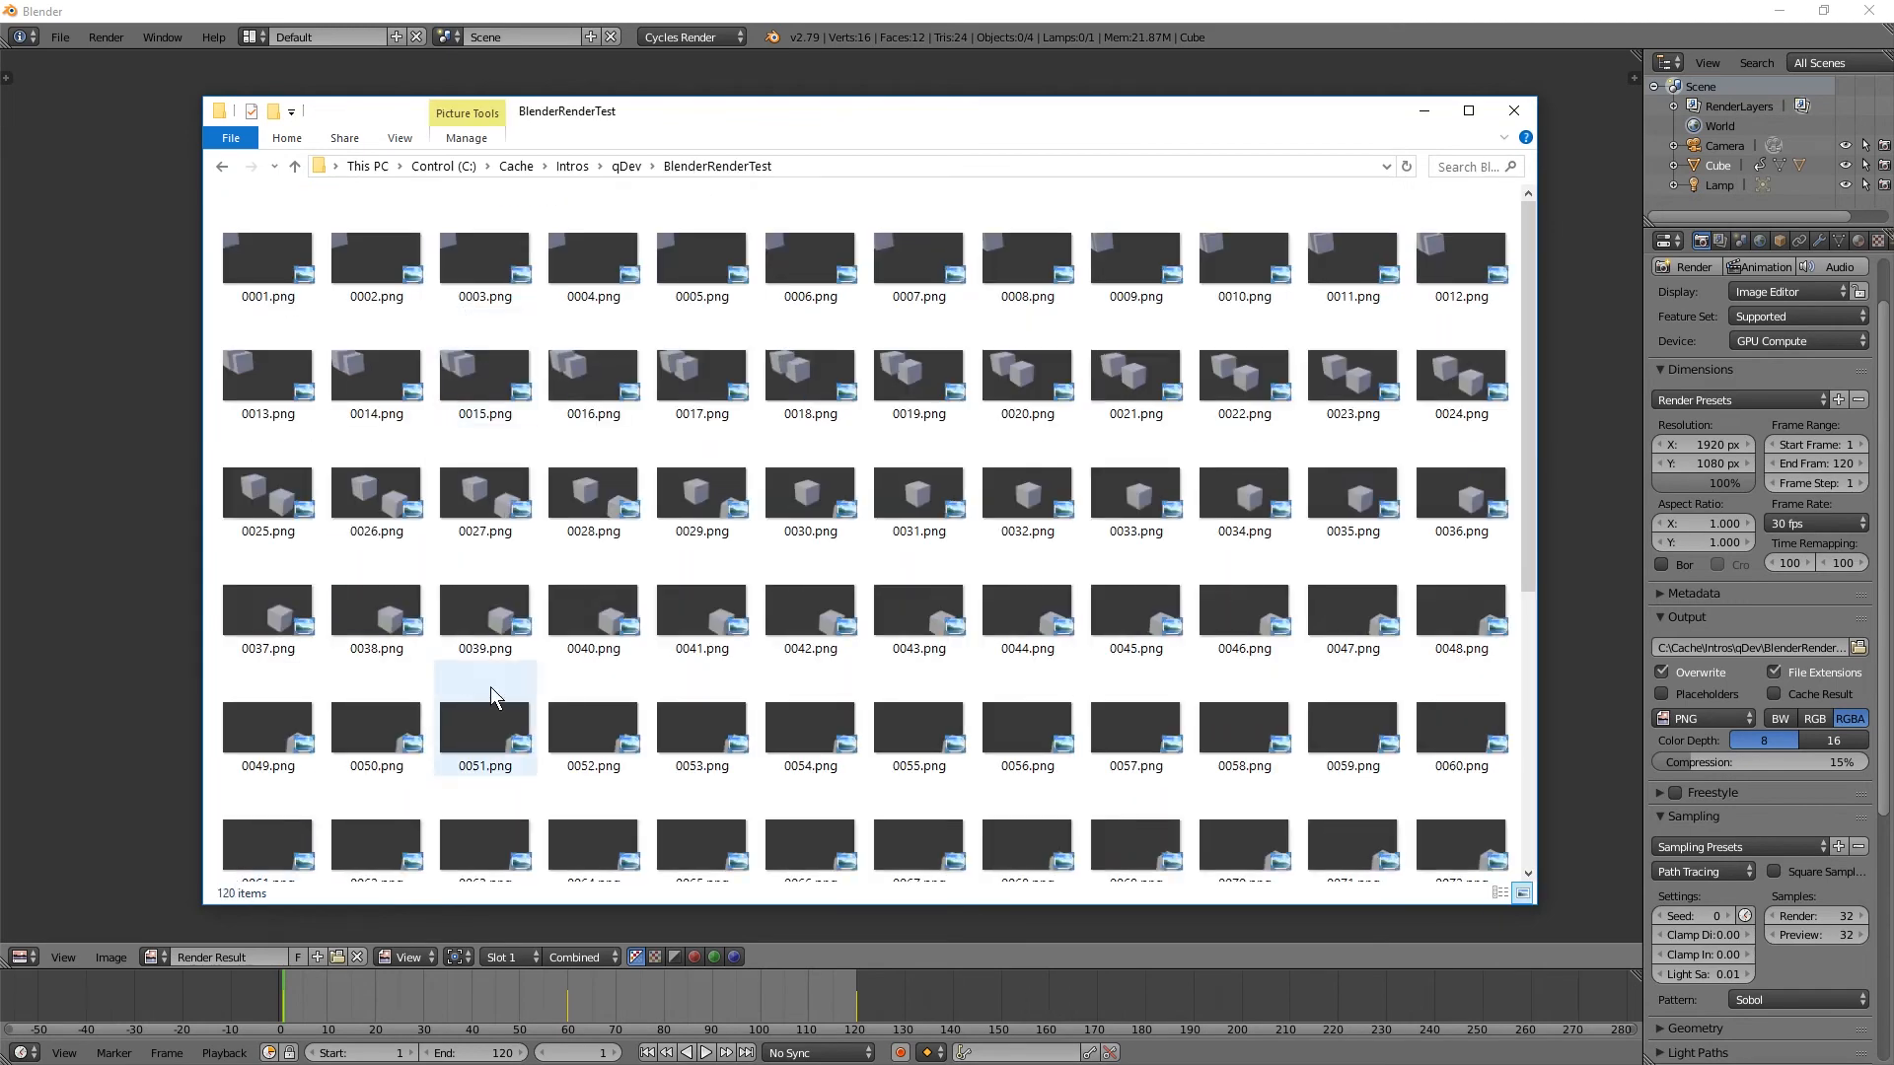
{"action": "scroll", "coordinate": [489, 687], "scroll_direction": "down", "scroll_amount": 4}
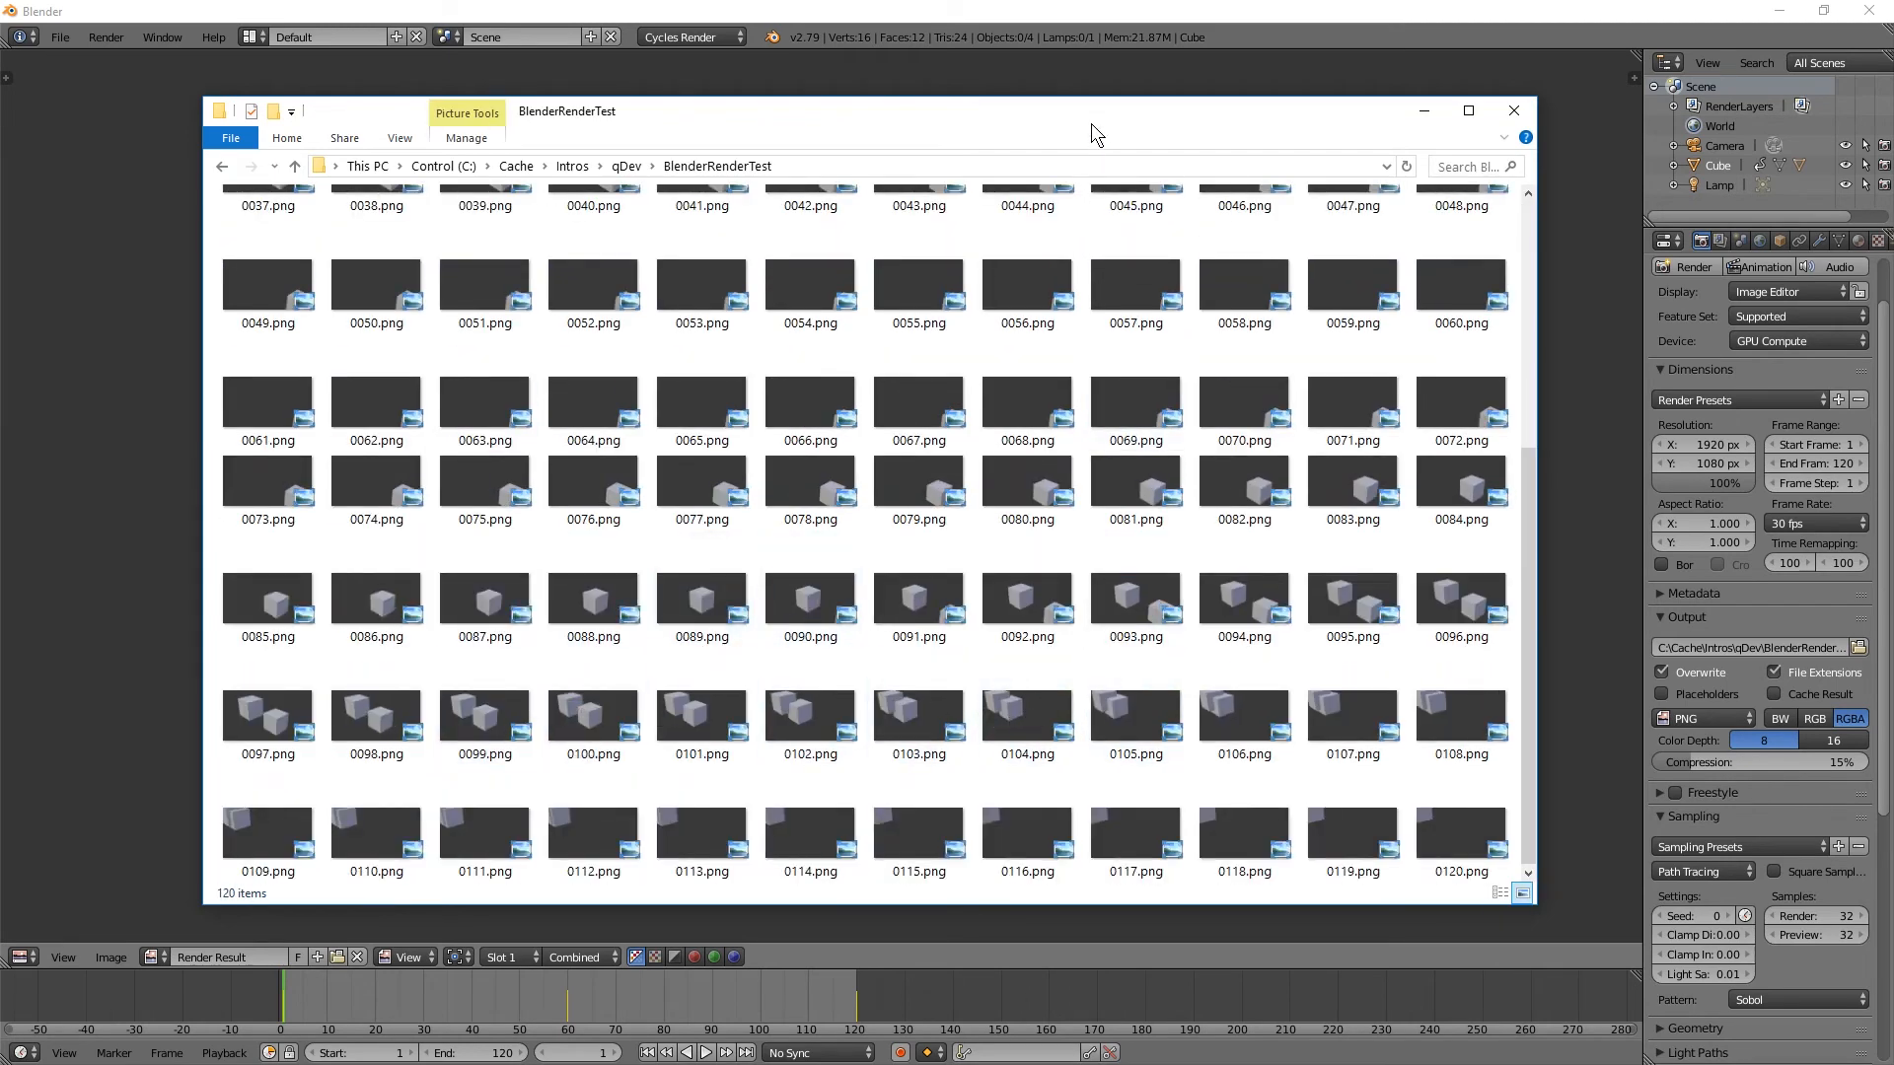
{"action": "left_click", "coordinate": [1027, 6]}
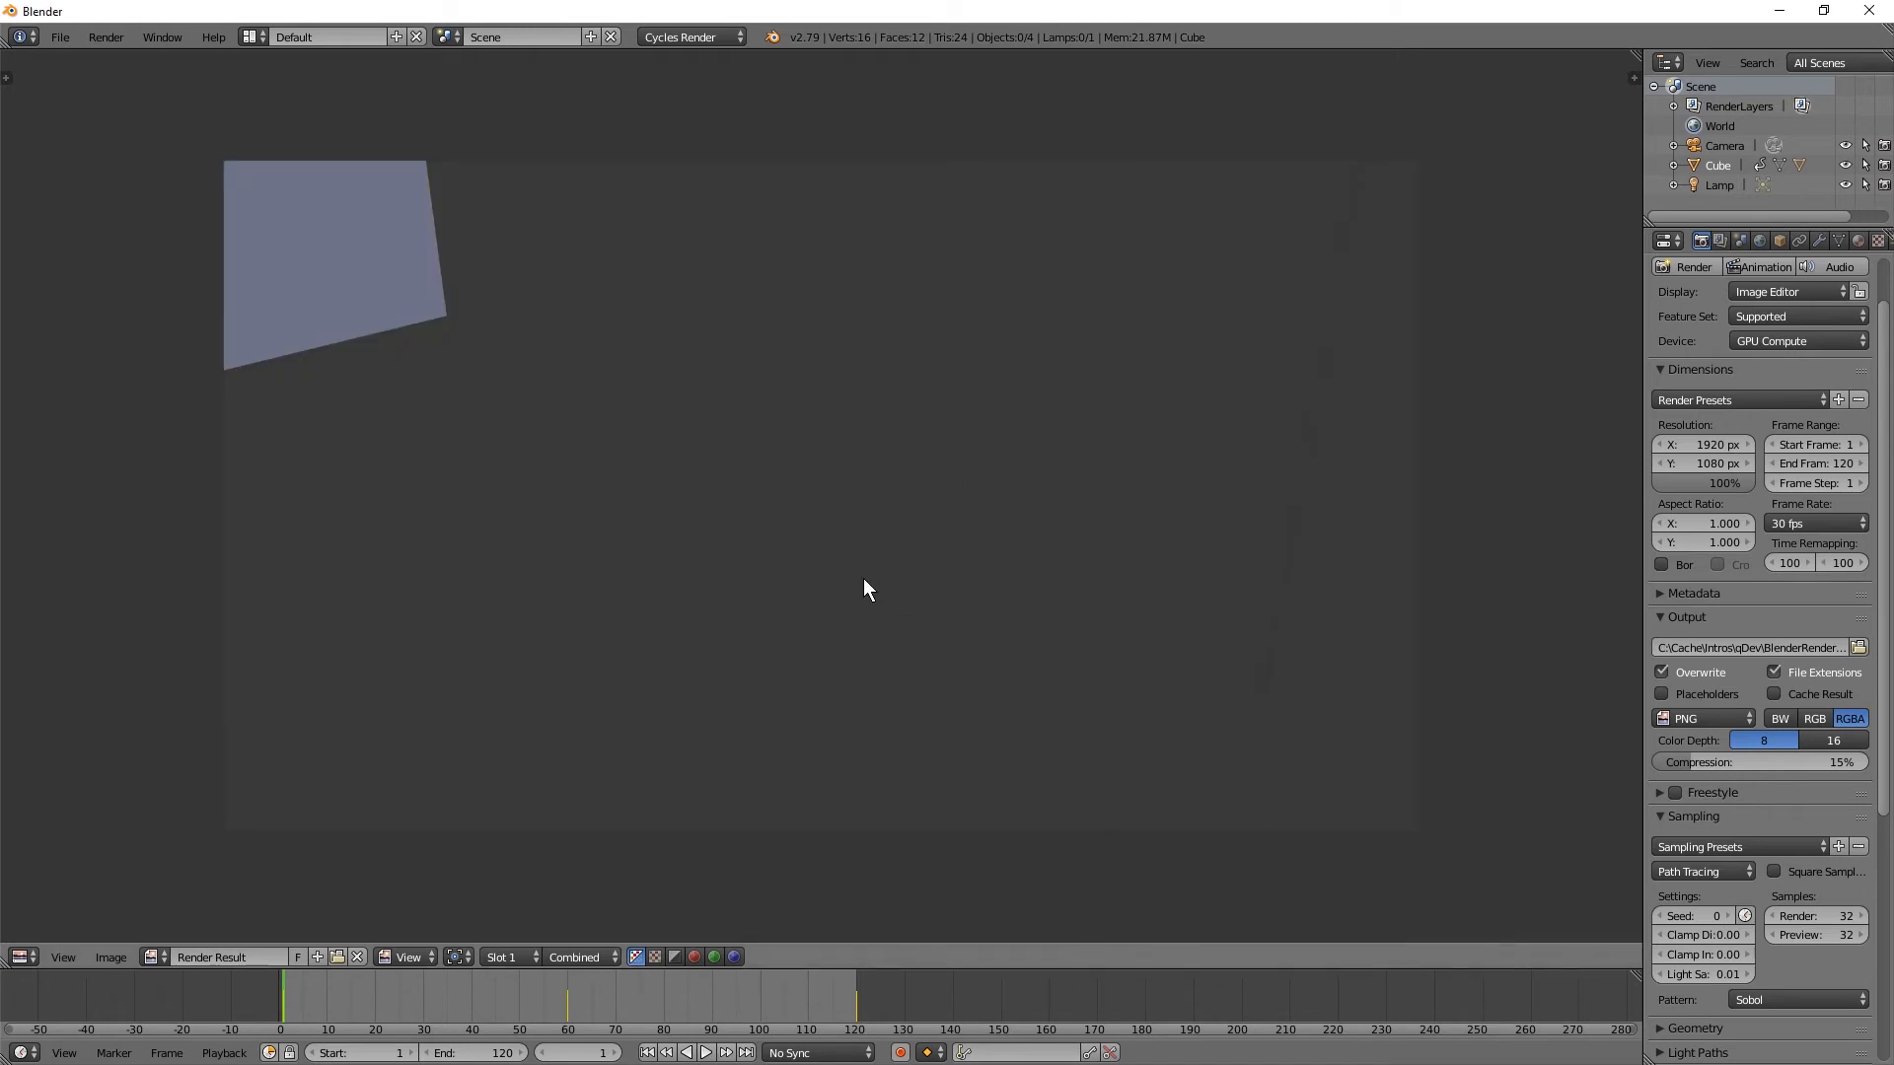
{"action": "key", "text": "Escape"}
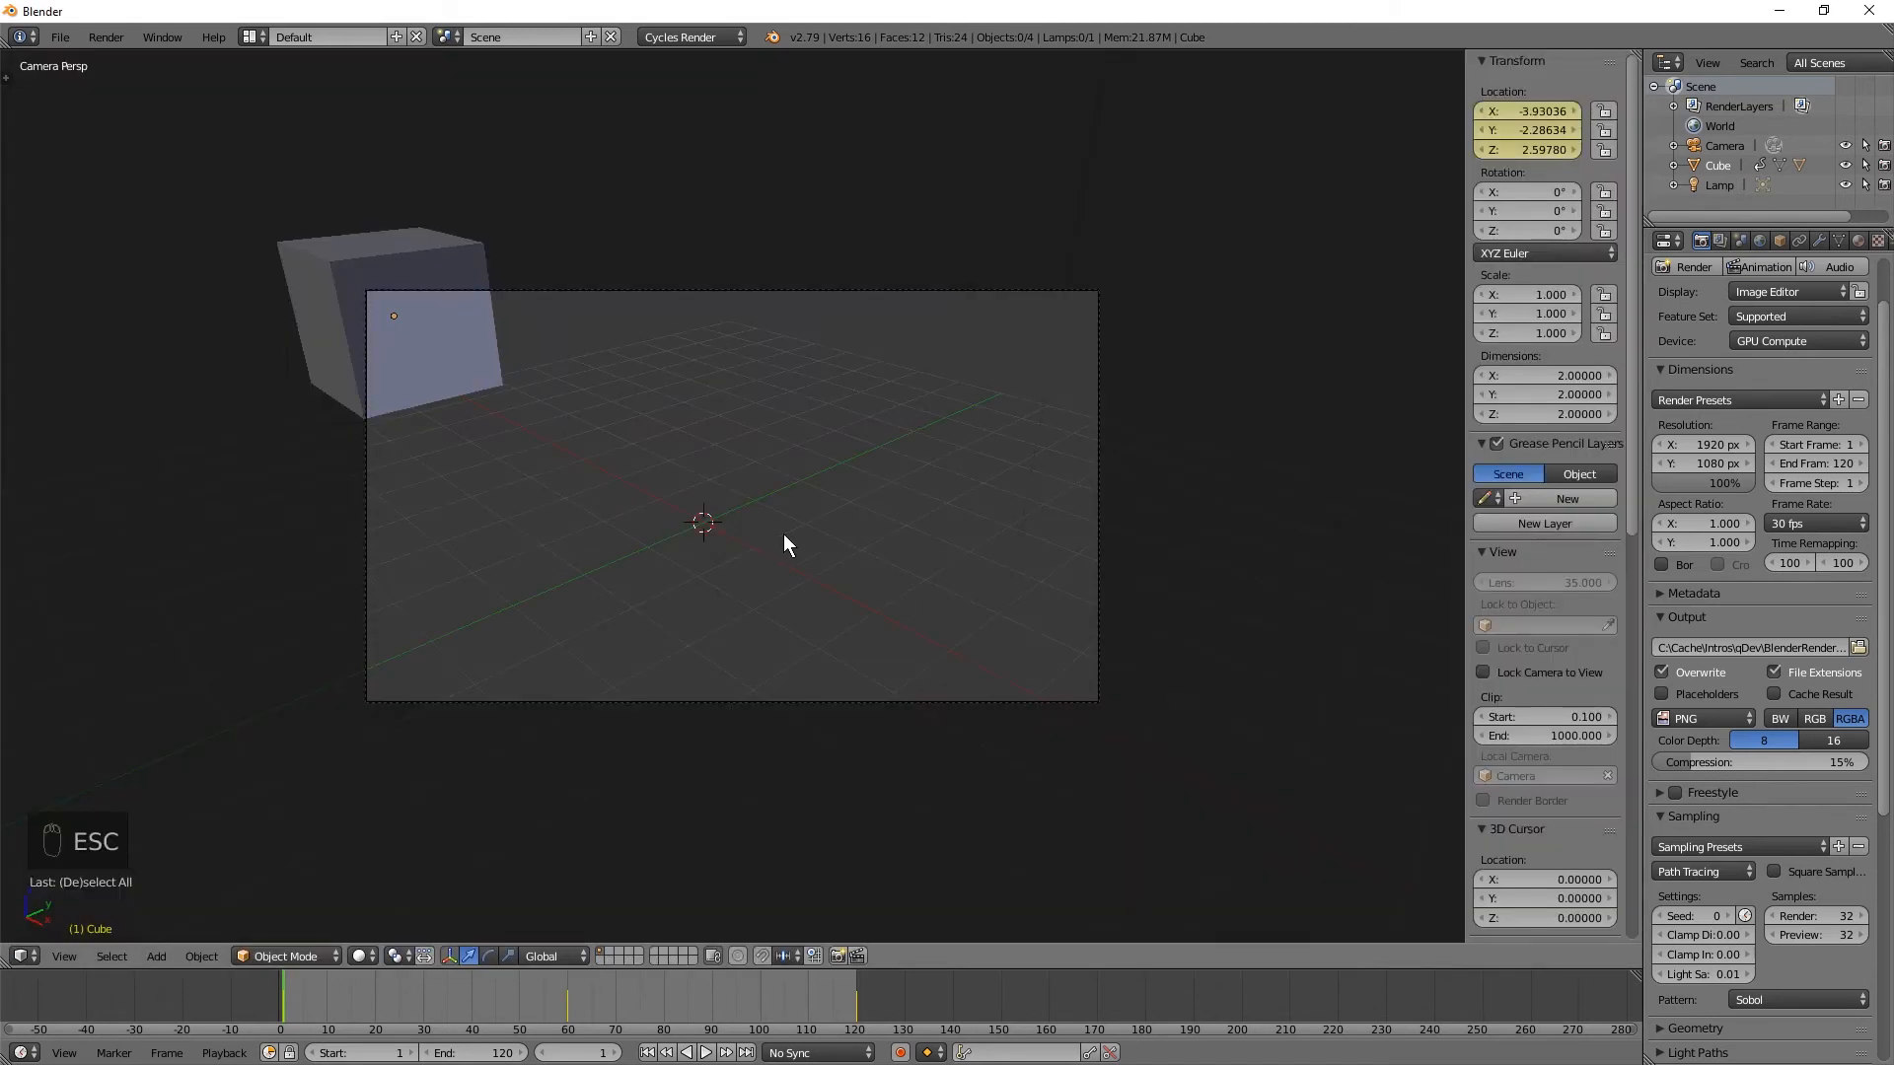
- Make an OpenGL render of frame 1 with the original cube selected, then clear the selection
{"action": "right_click", "coordinate": [471, 377]}
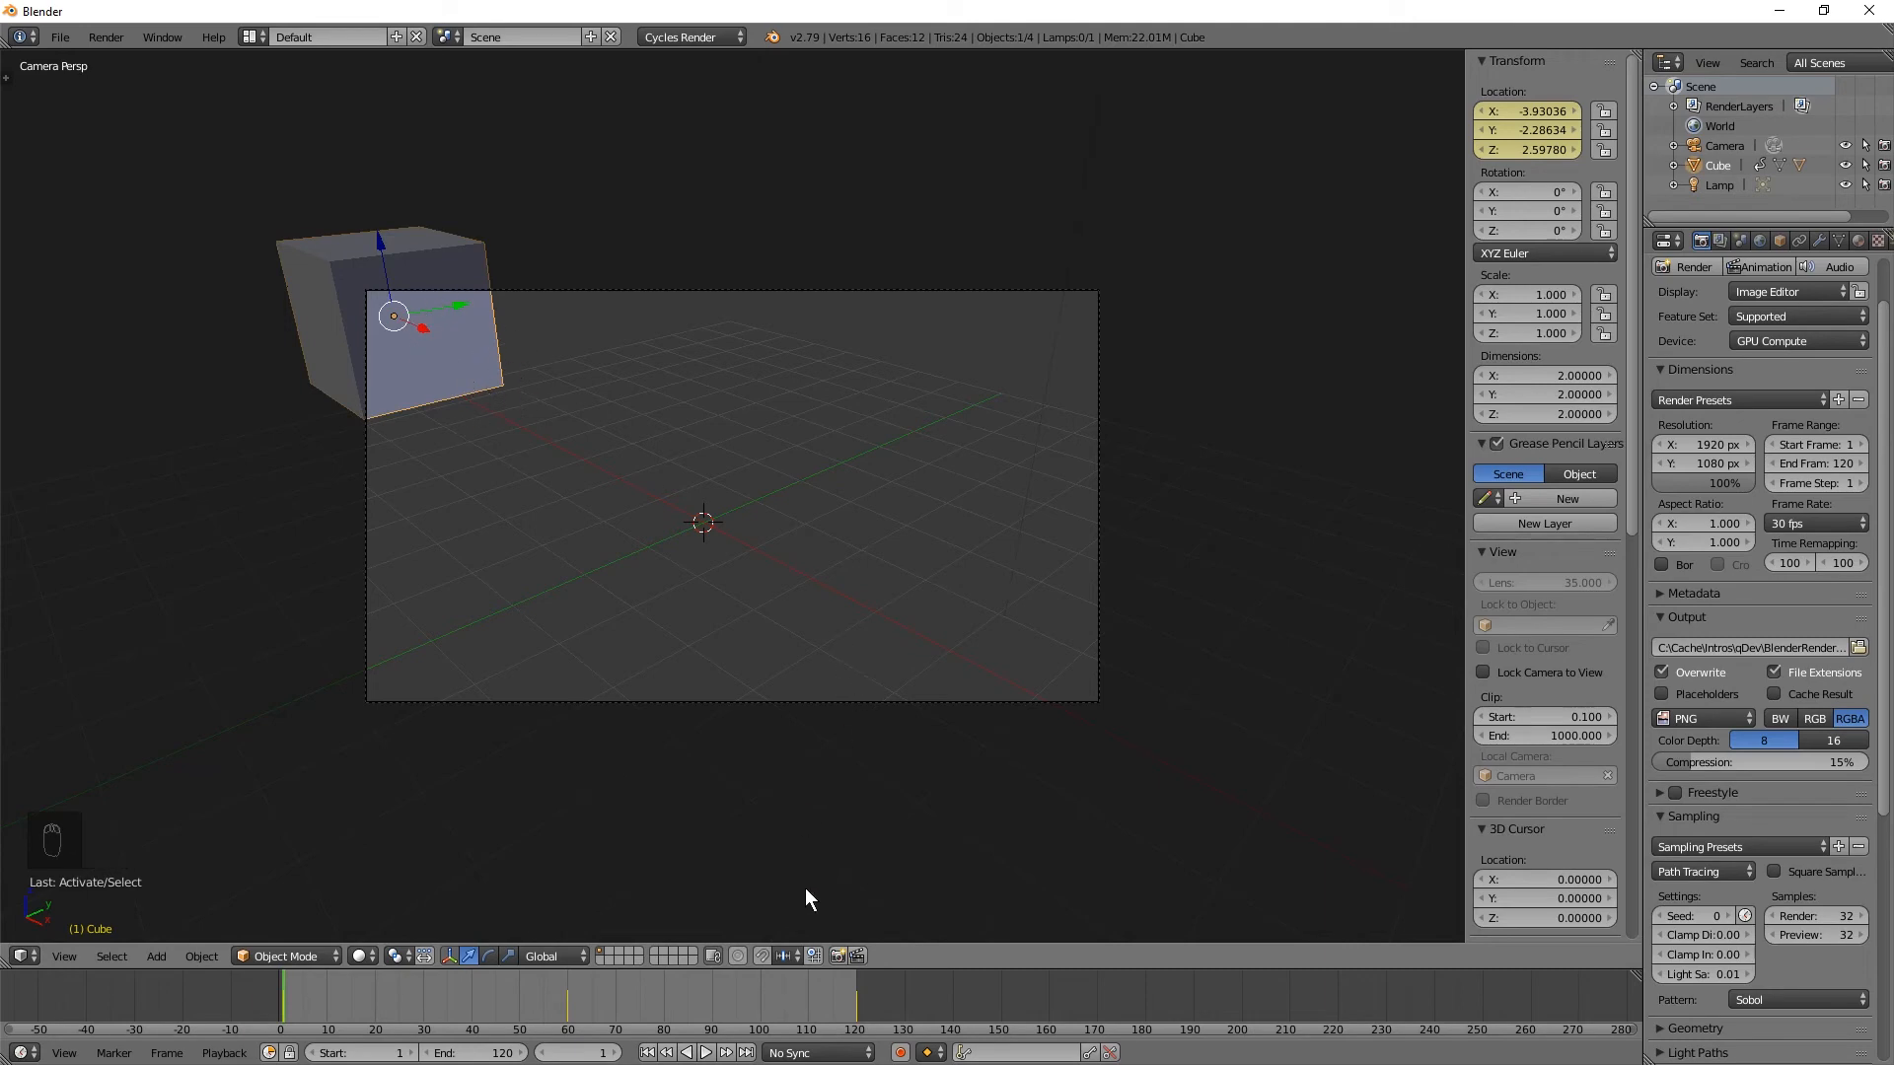
{"action": "left_click", "coordinate": [846, 954]}
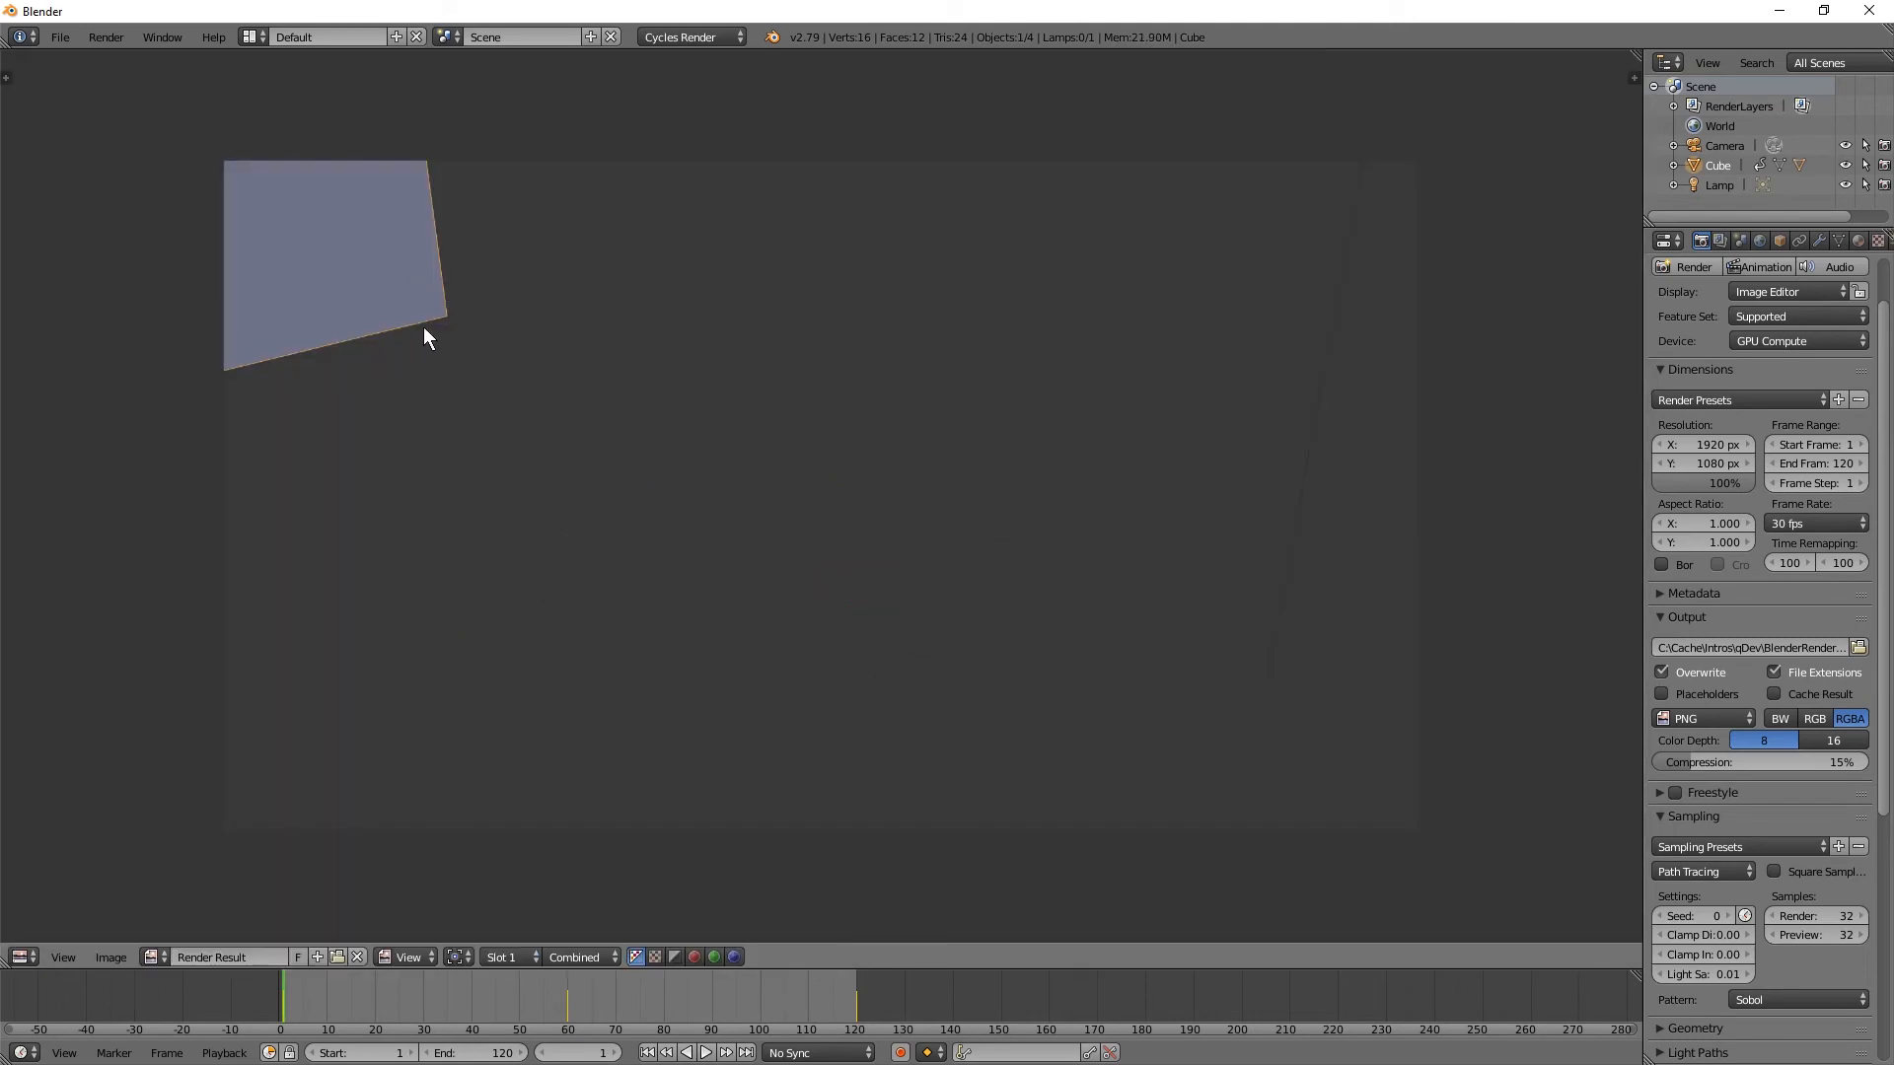
{"action": "key", "text": "Escape"}
{"action": "key", "text": "a"}
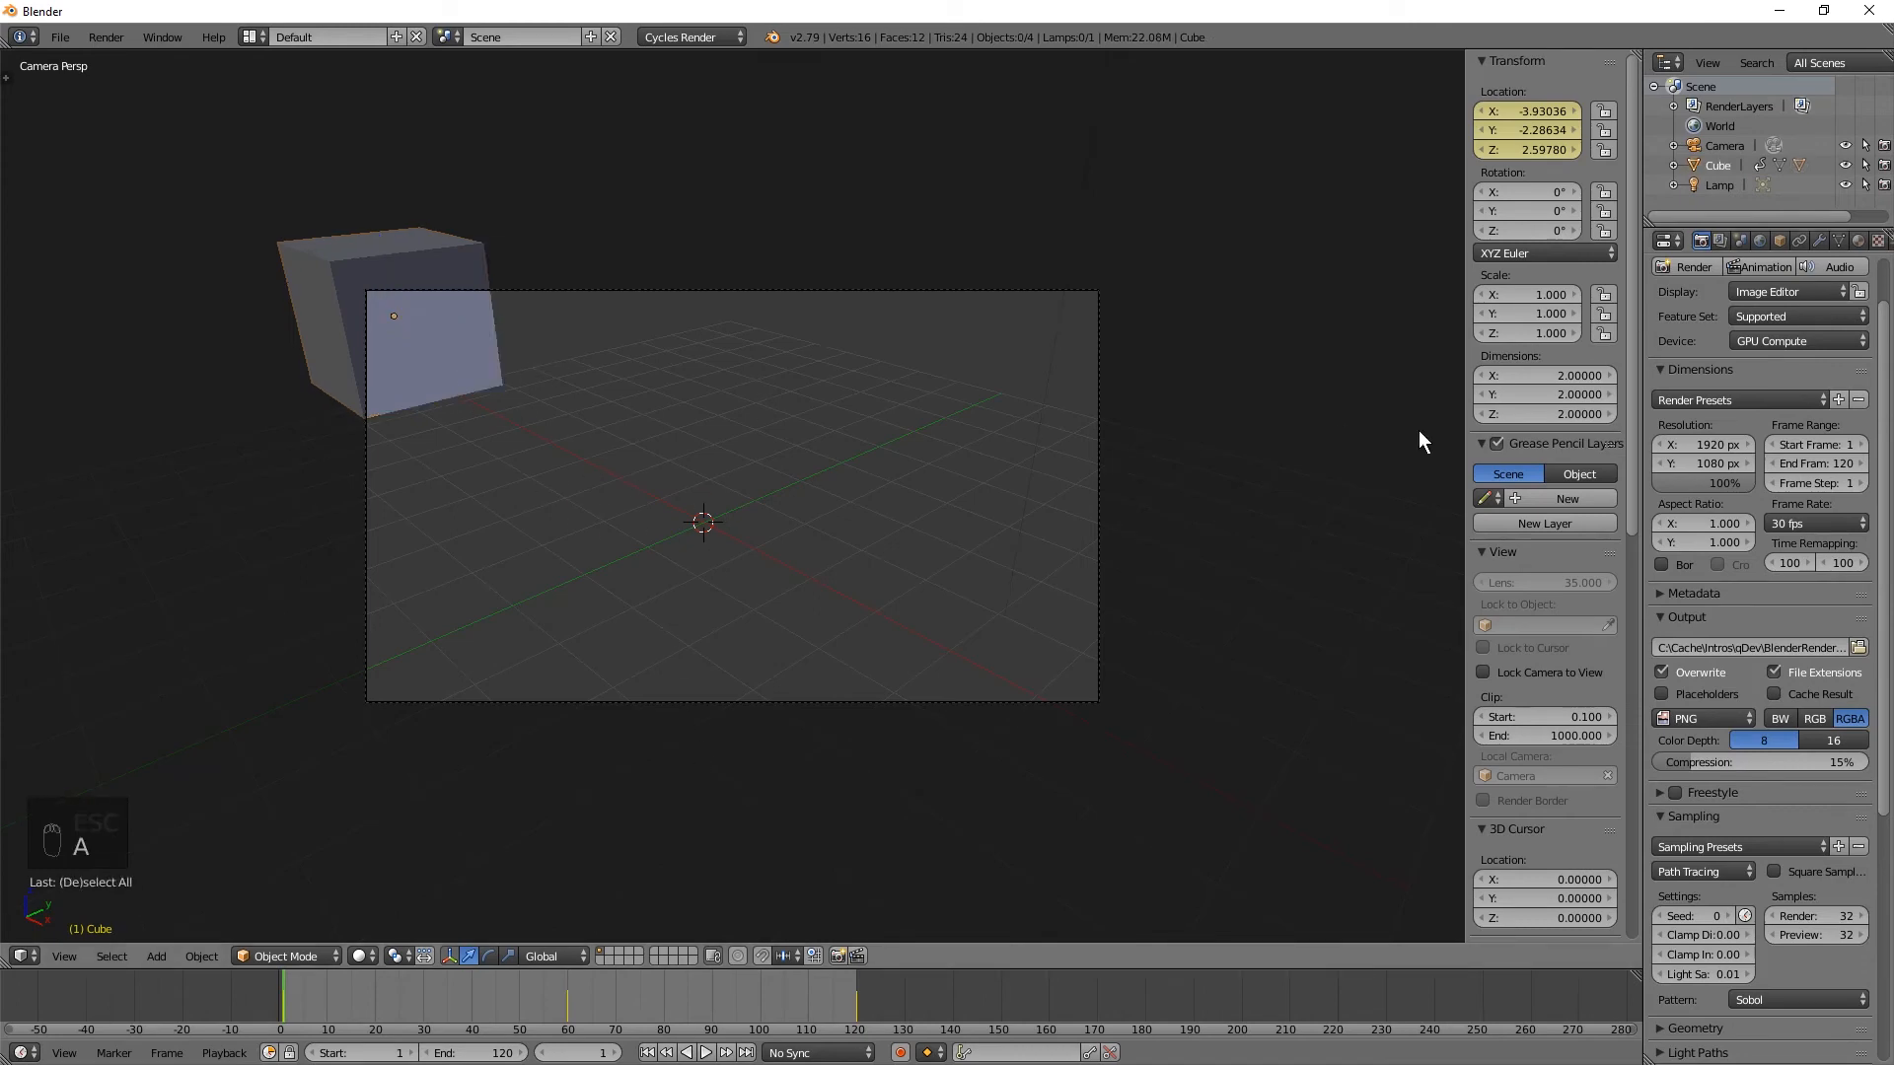
- Play the animation up to frame 28 and toggle the viewport's properties region, leaving it shown
{"action": "key", "text": "alt+a"}
{"action": "key", "text": "alt+a"}
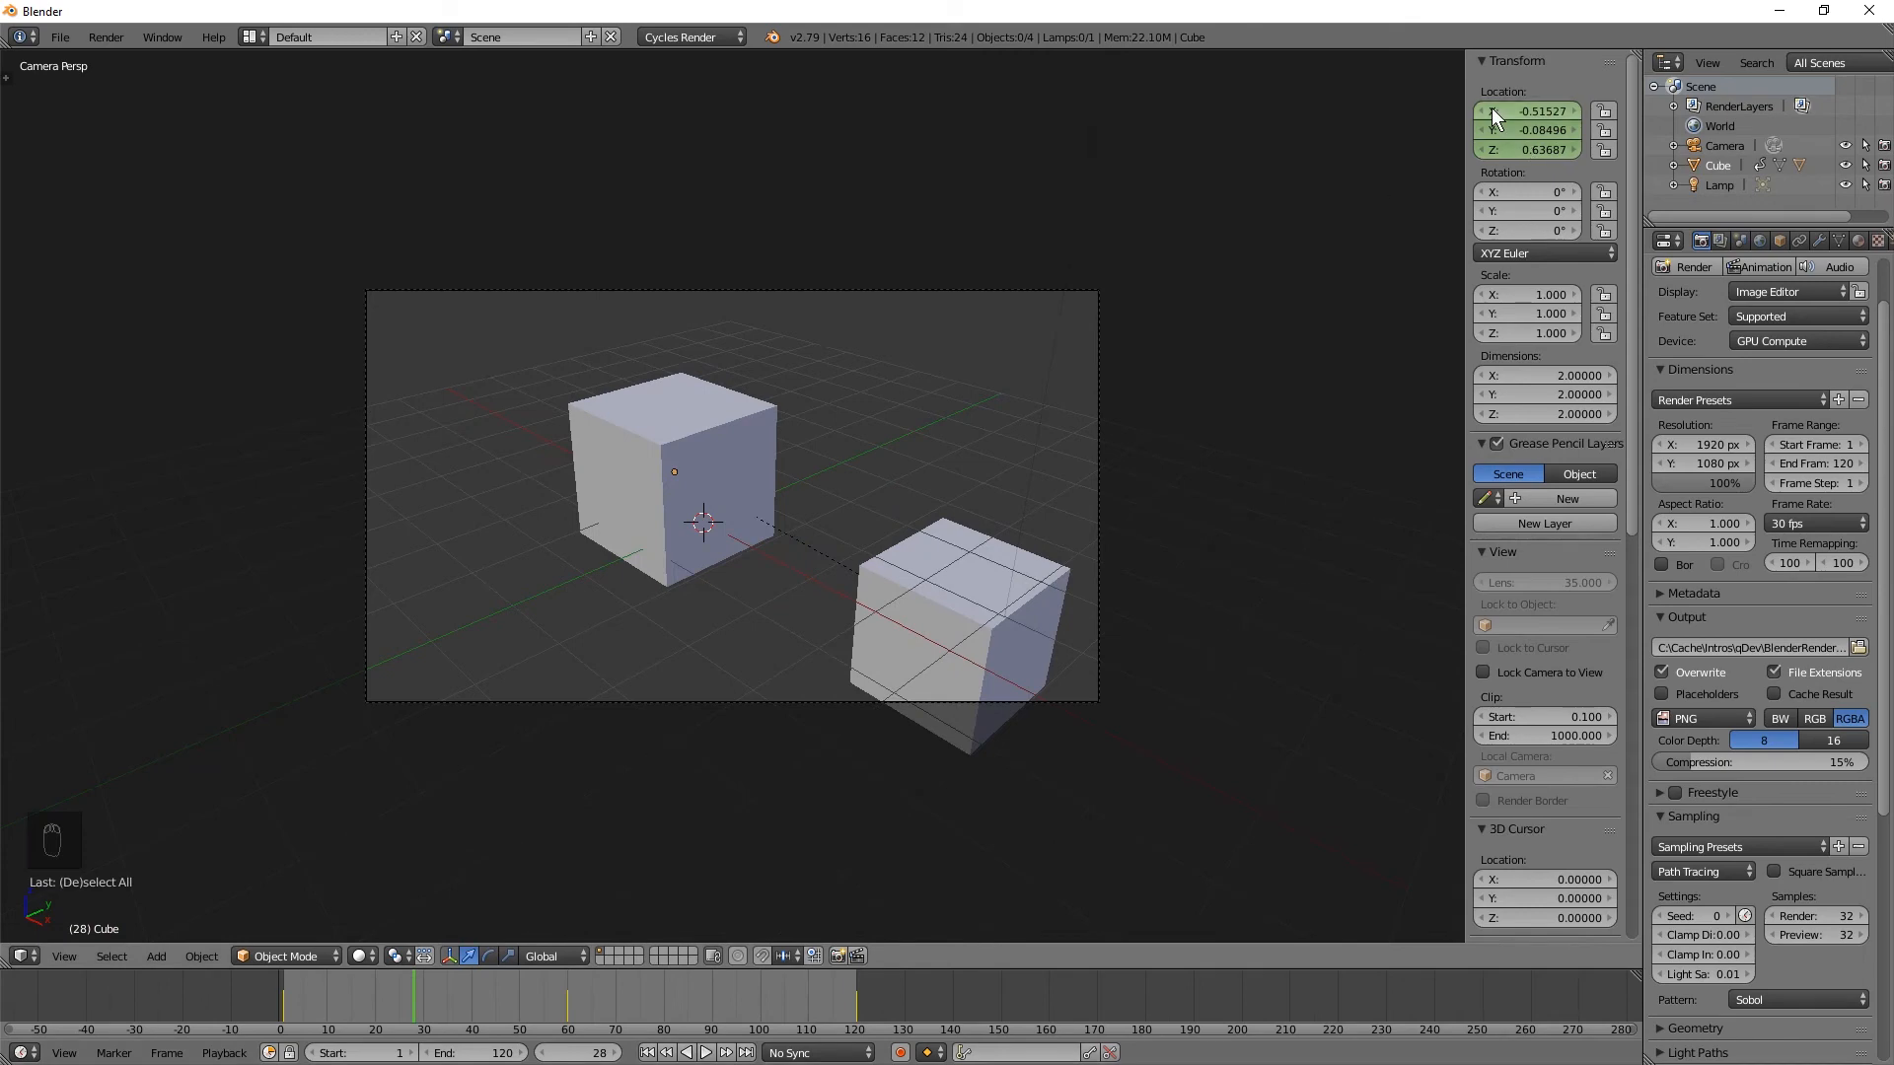
{"action": "key", "text": "n"}
{"action": "key", "text": "n"}
{"action": "key", "text": "n"}
{"action": "key", "text": "n"}
{"action": "key", "text": "n"}
{"action": "key", "text": "n"}
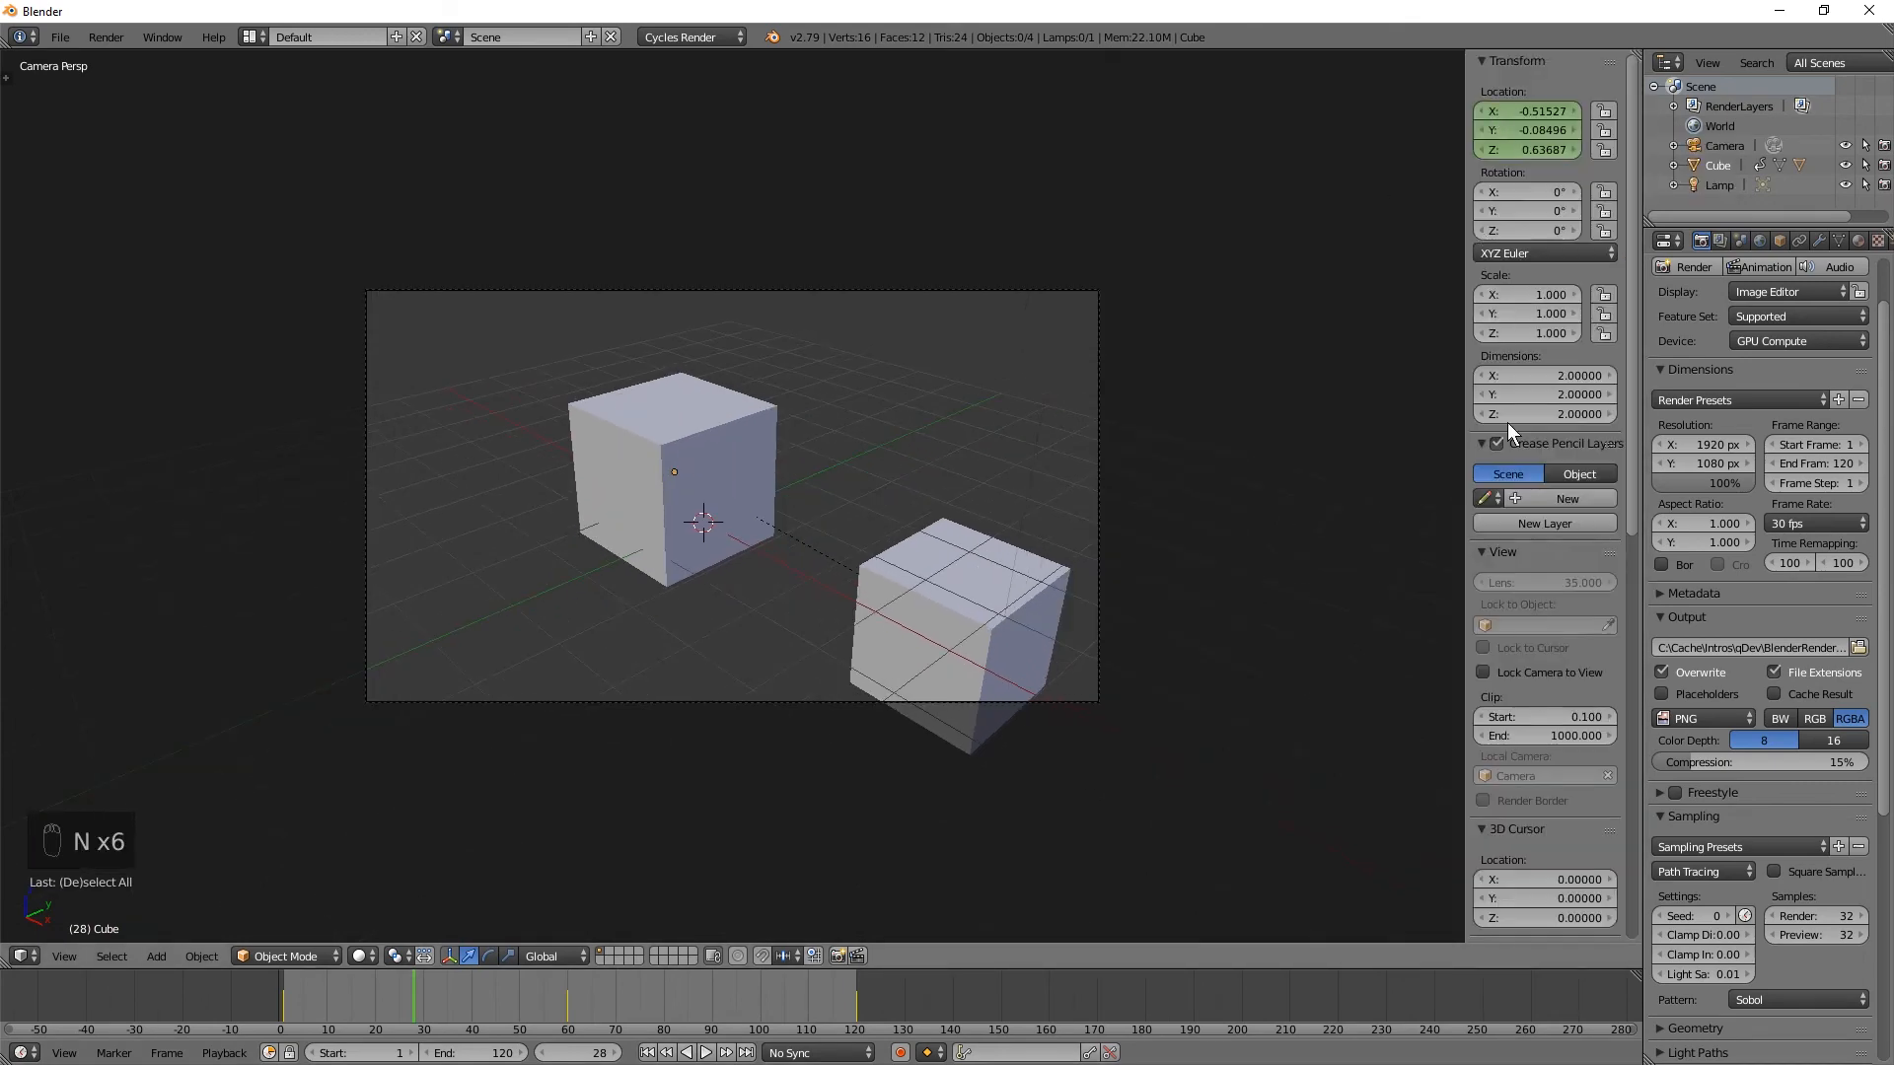
- Turn off Outline Selected and Relationship Lines in the viewport display settings, checking them with the original cube selected
{"action": "scroll", "coordinate": [1535, 621], "scroll_direction": "down", "scroll_amount": 10}
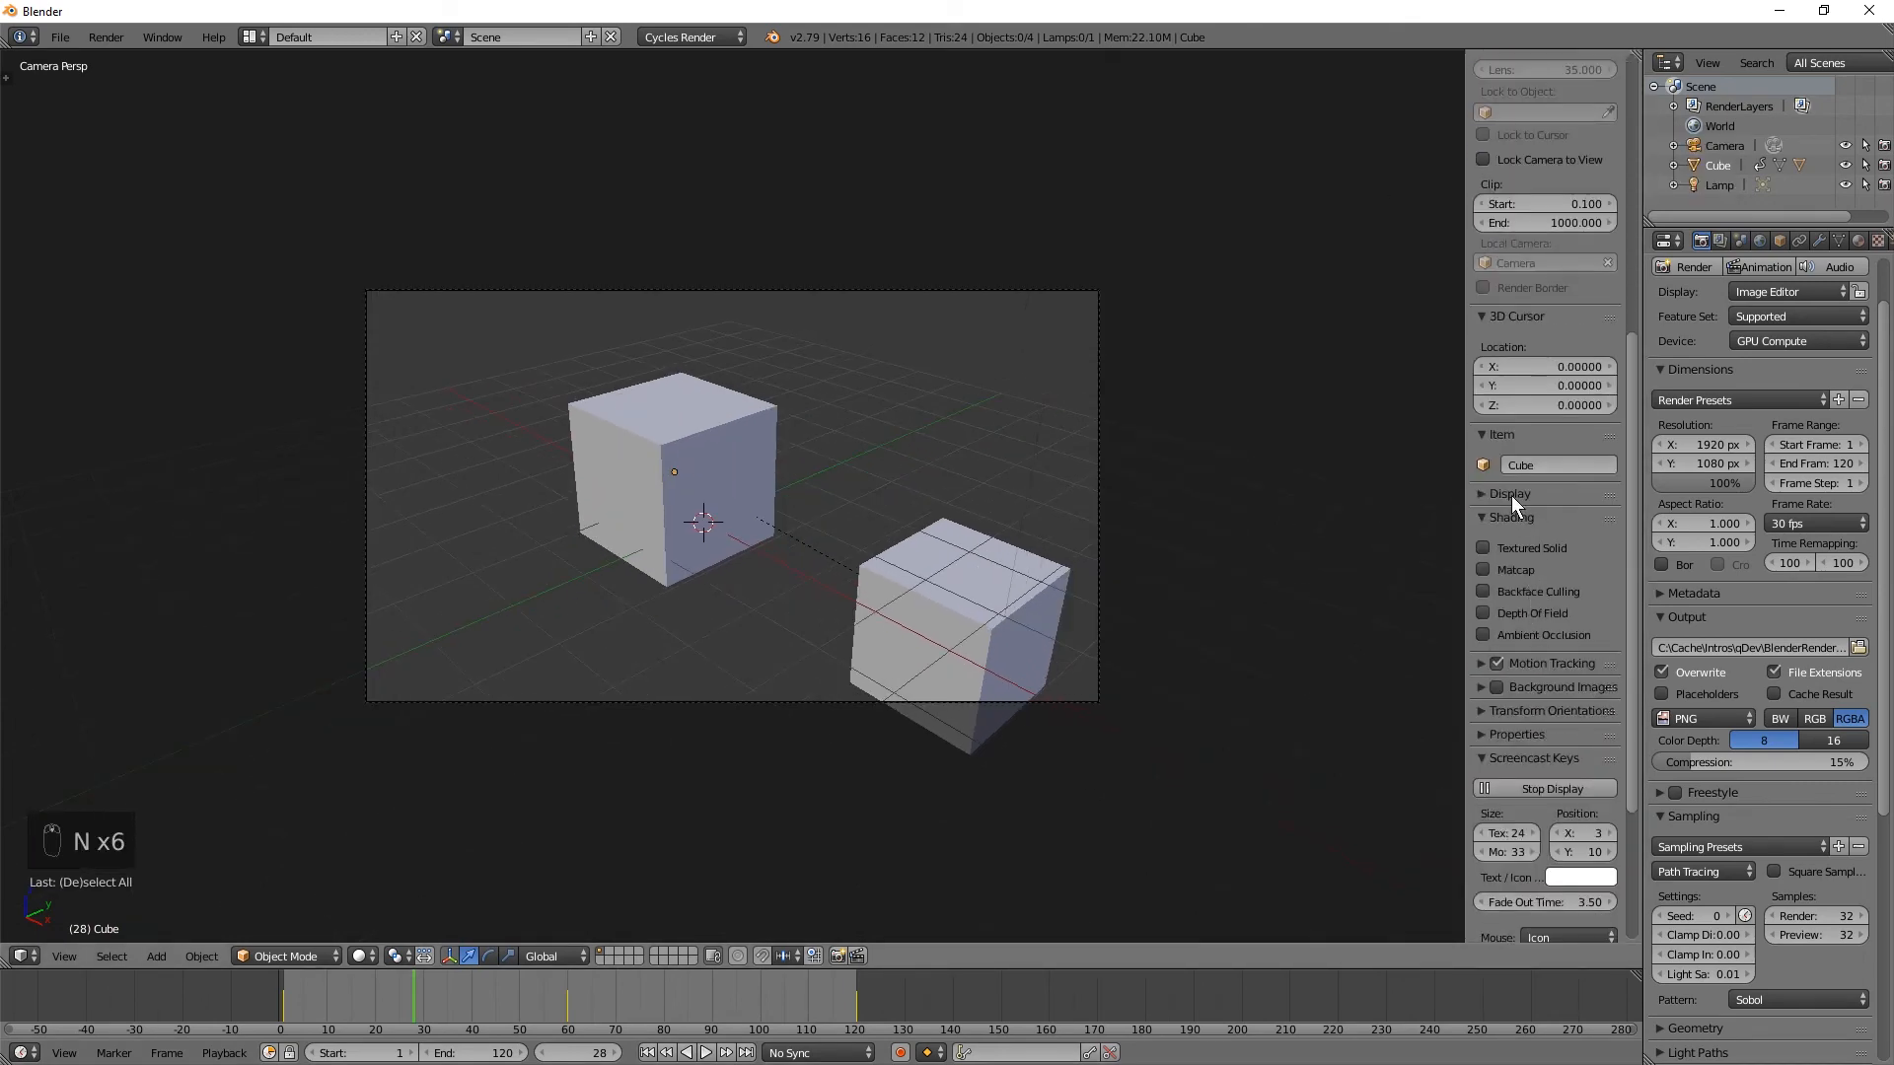
{"action": "left_click", "coordinate": [1511, 495]}
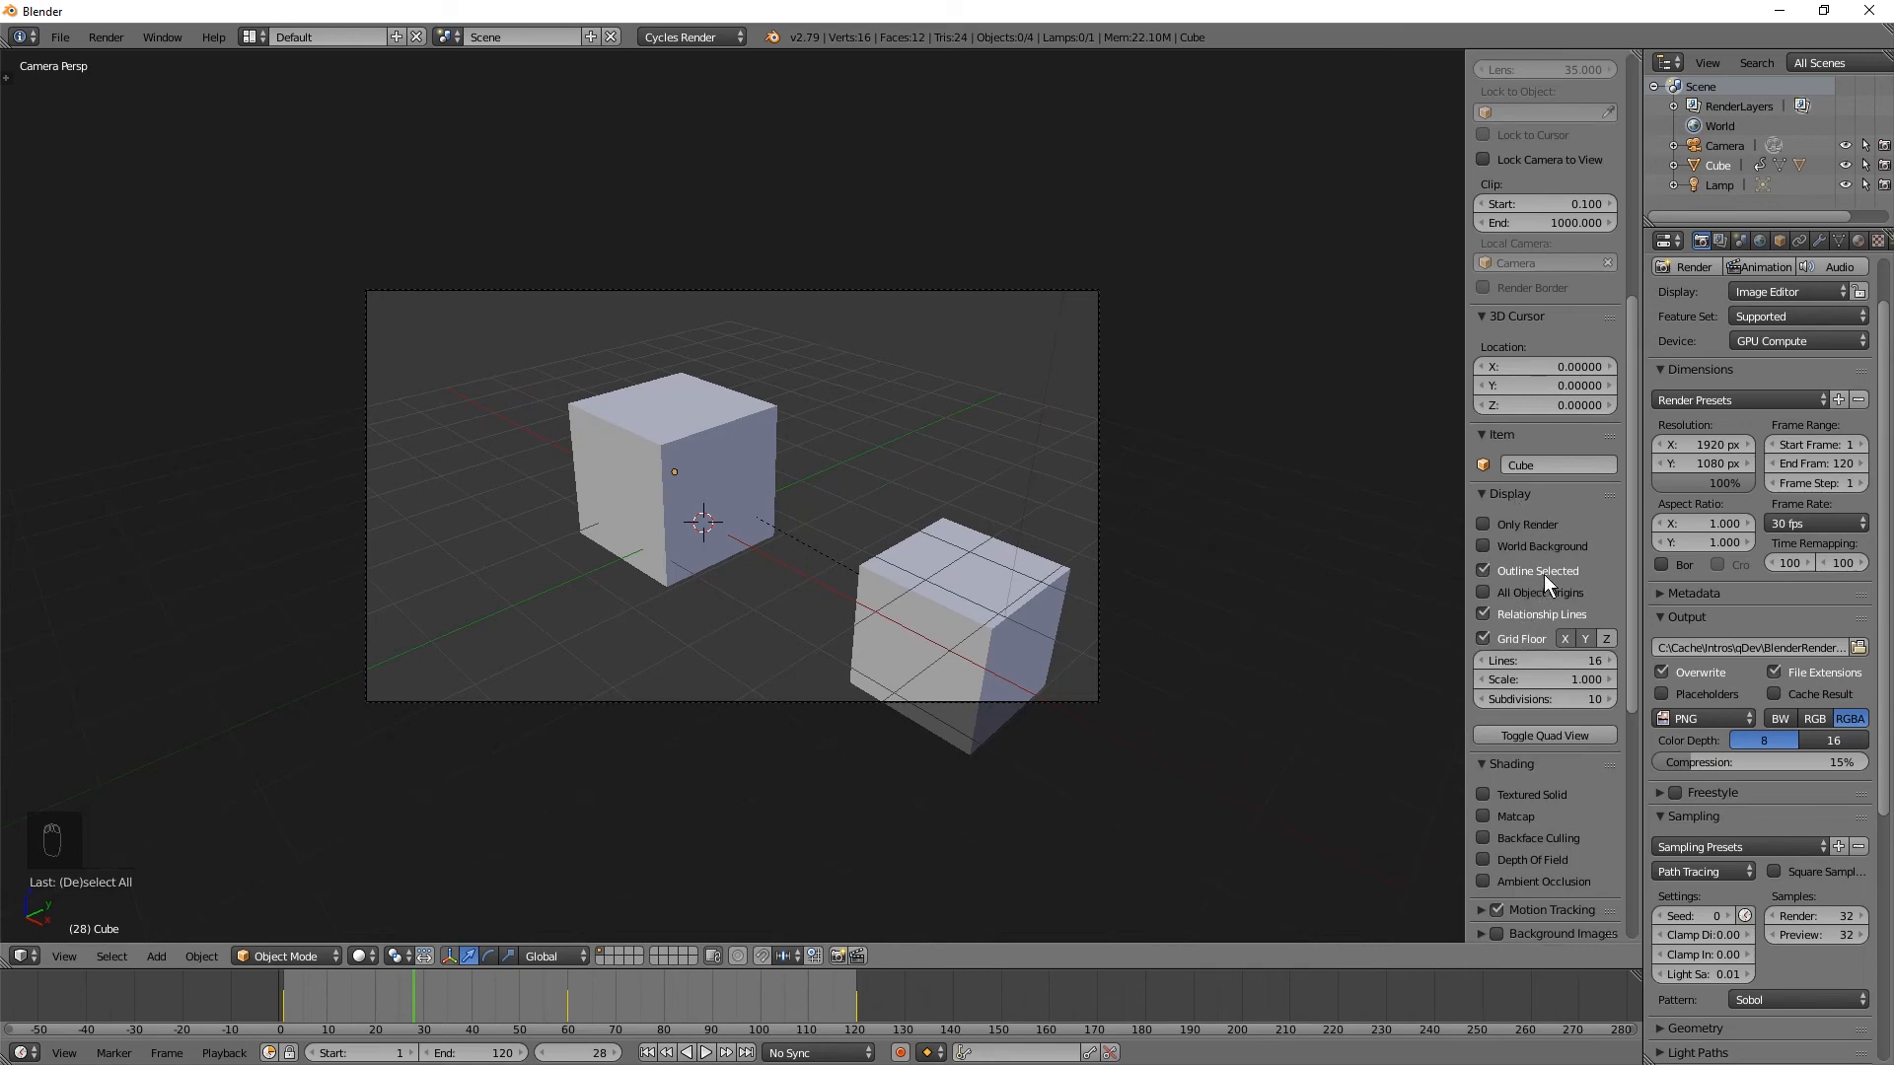
{"action": "right_click", "coordinate": [721, 505]}
{"action": "left_click", "coordinate": [1556, 572]}
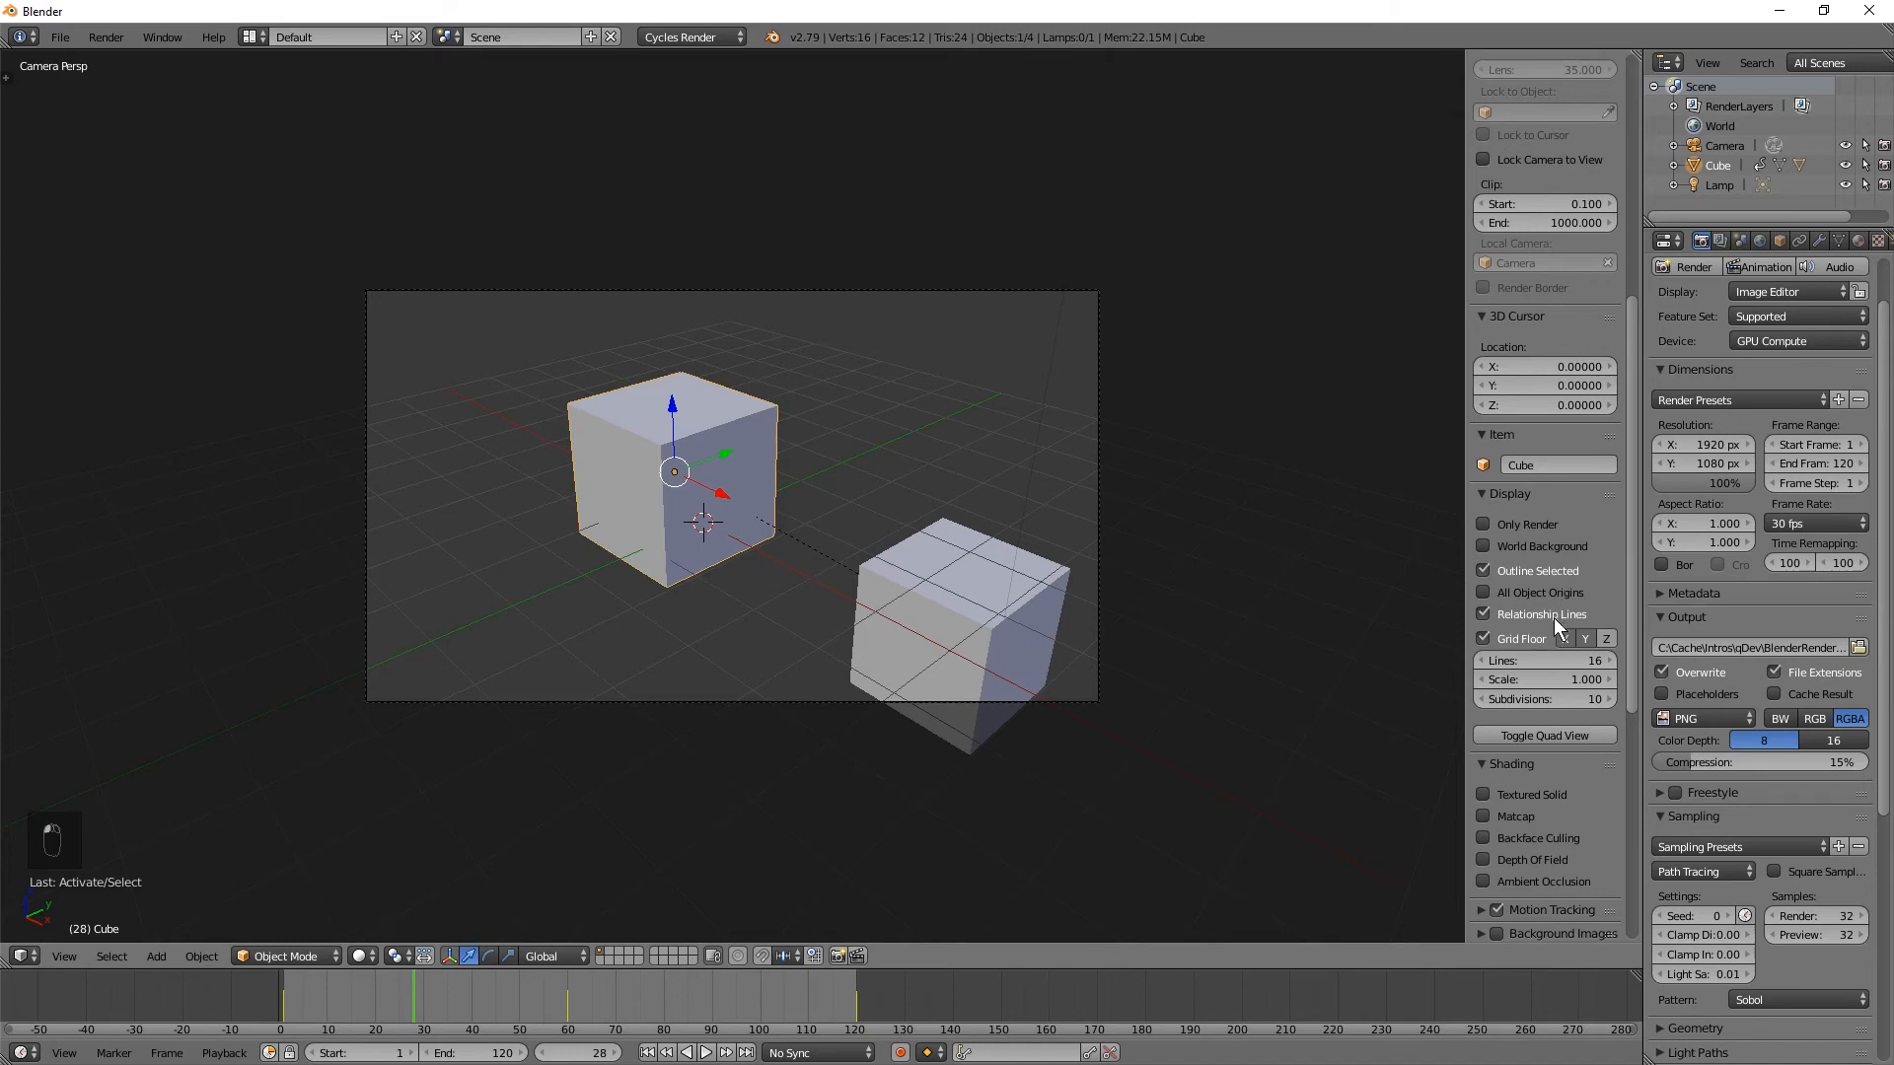
{"action": "left_click", "coordinate": [1509, 569]}
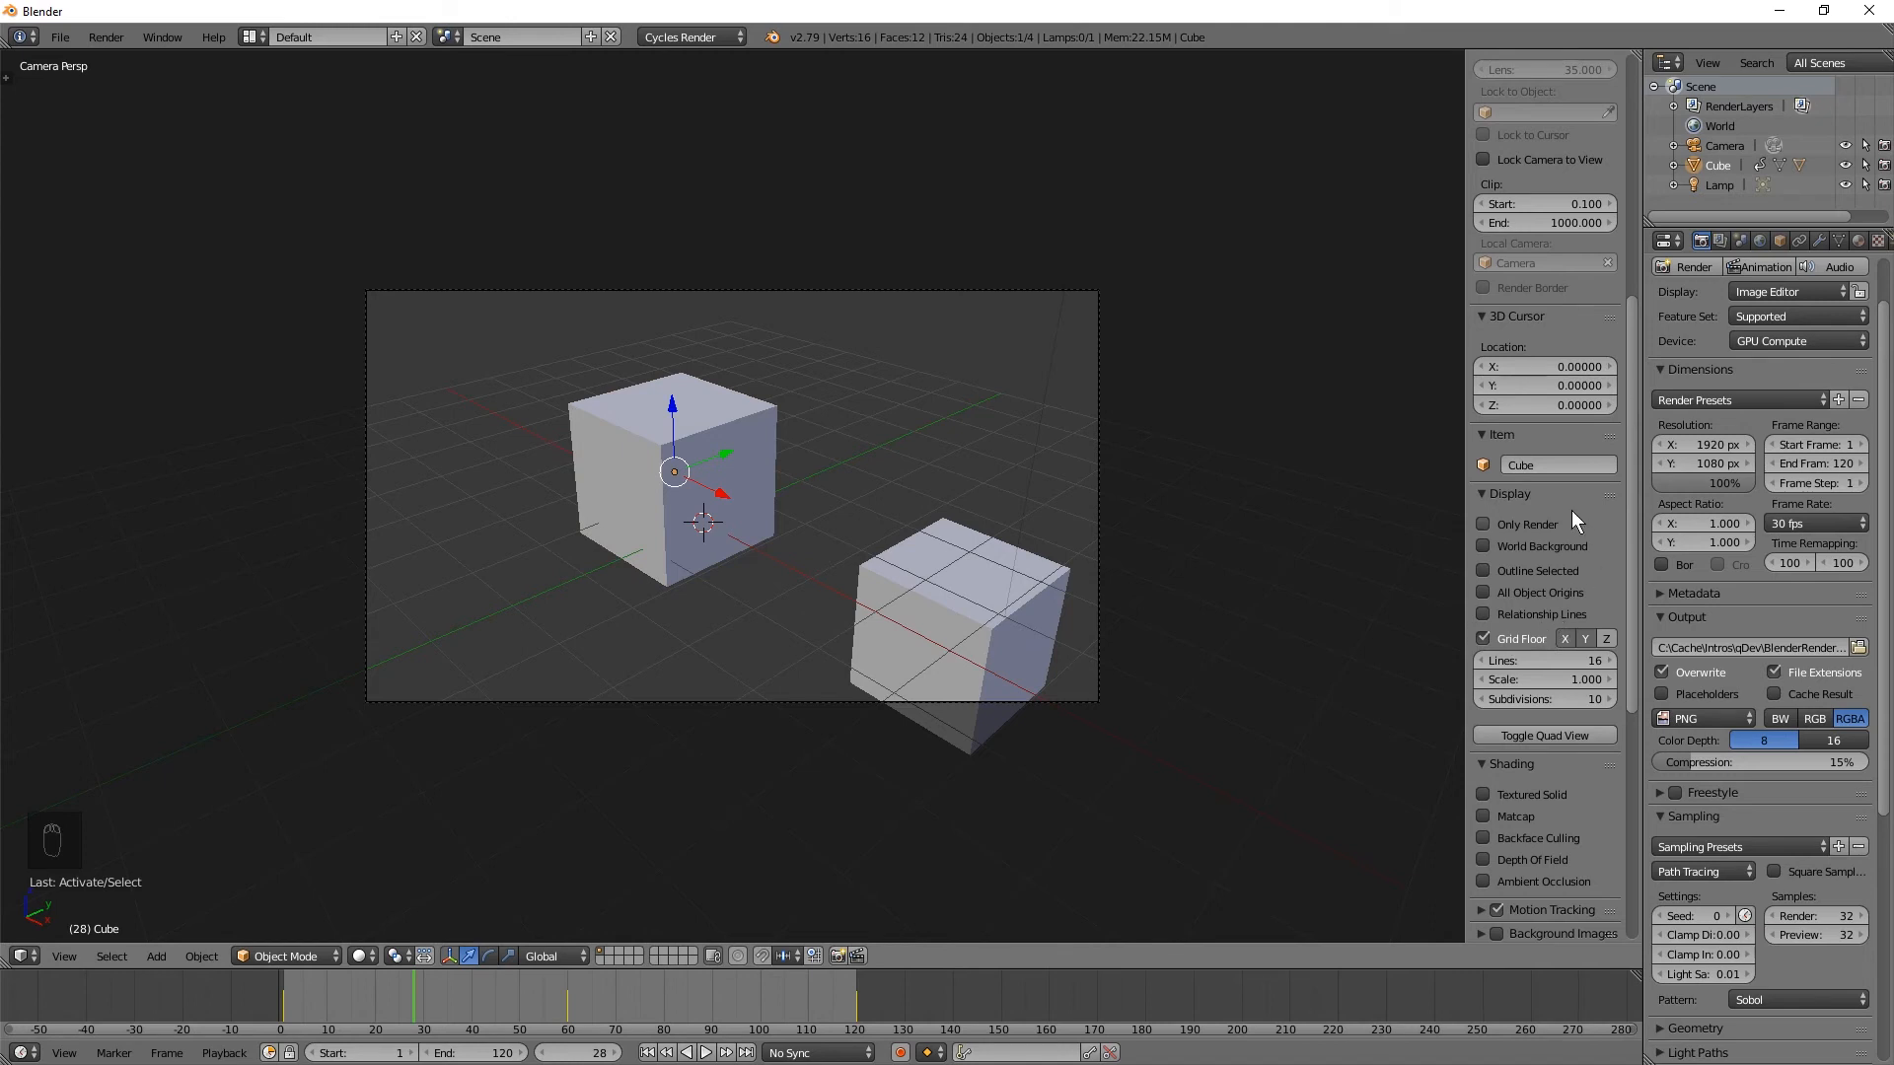
- Preview the viewport with Only Render, turn that option off again, and render the animation with OpenGL
{"action": "left_click", "coordinate": [1531, 525]}
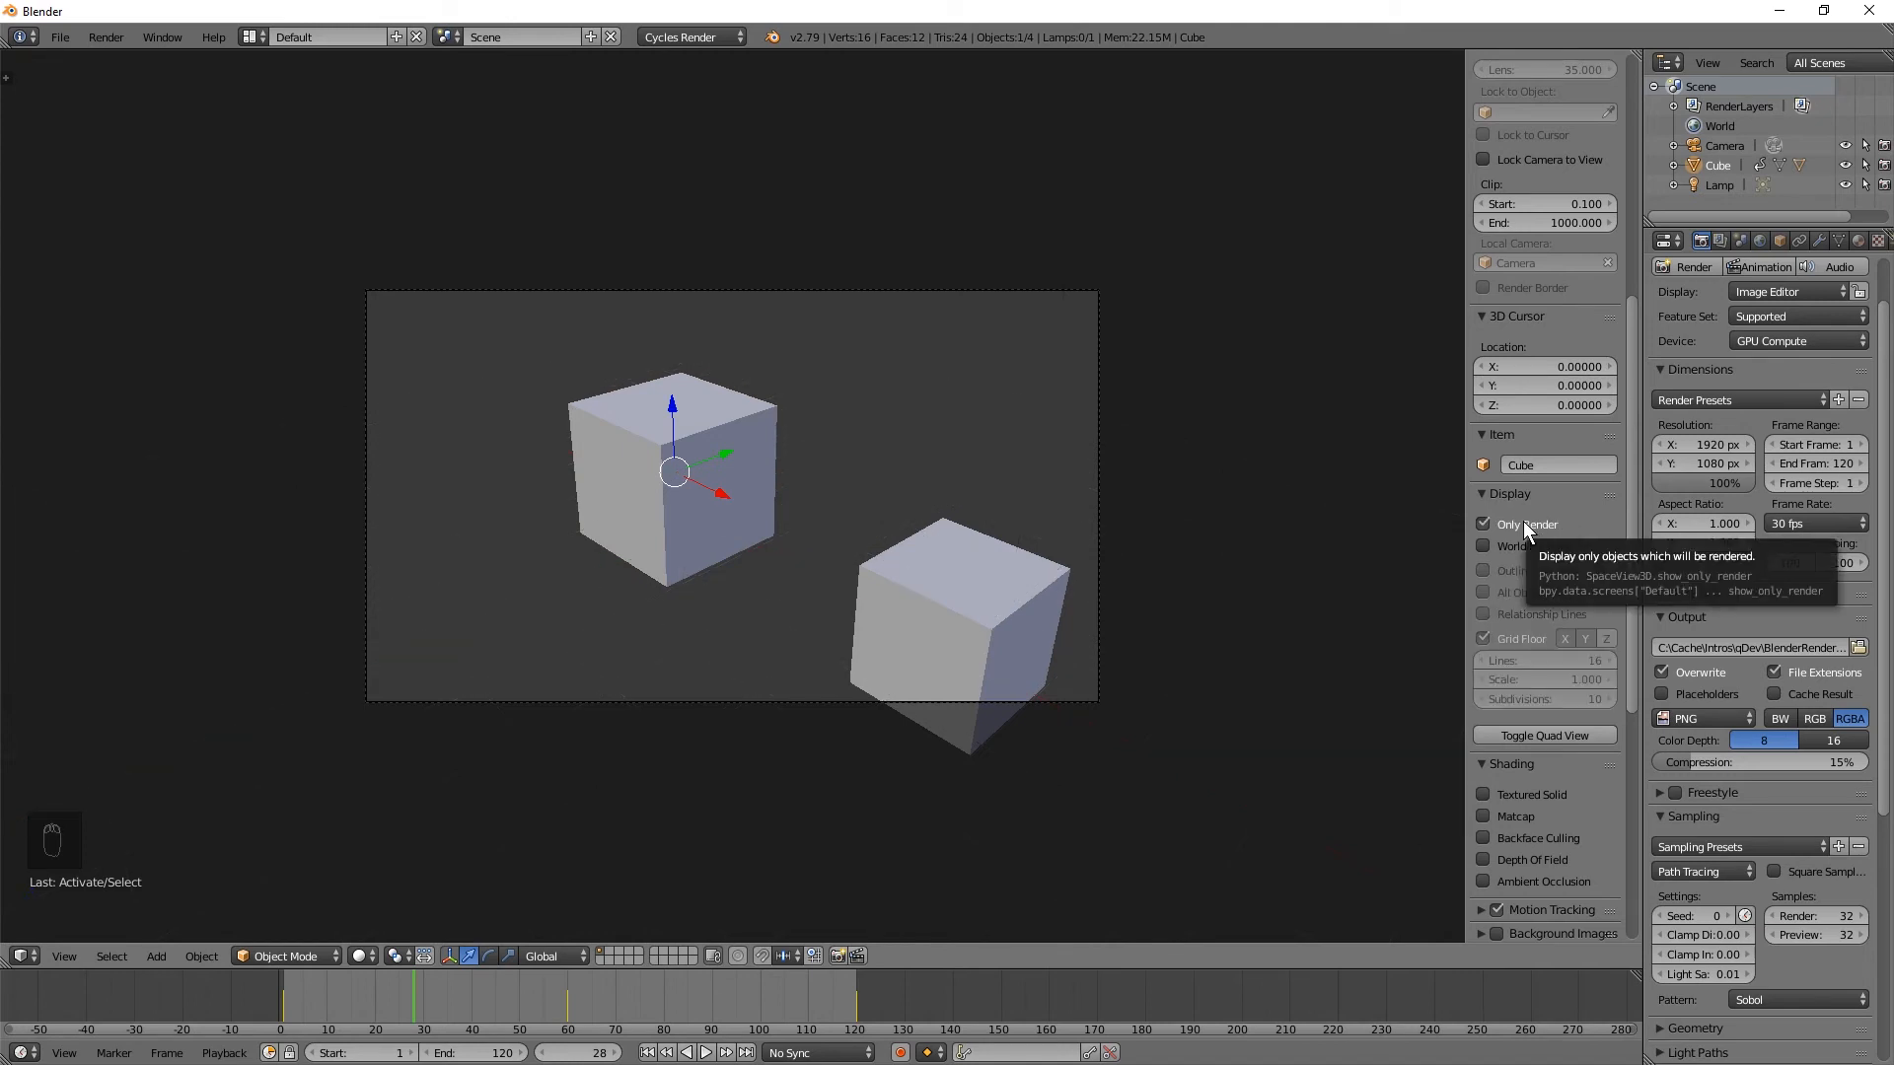
{"action": "left_click", "coordinate": [1522, 525]}
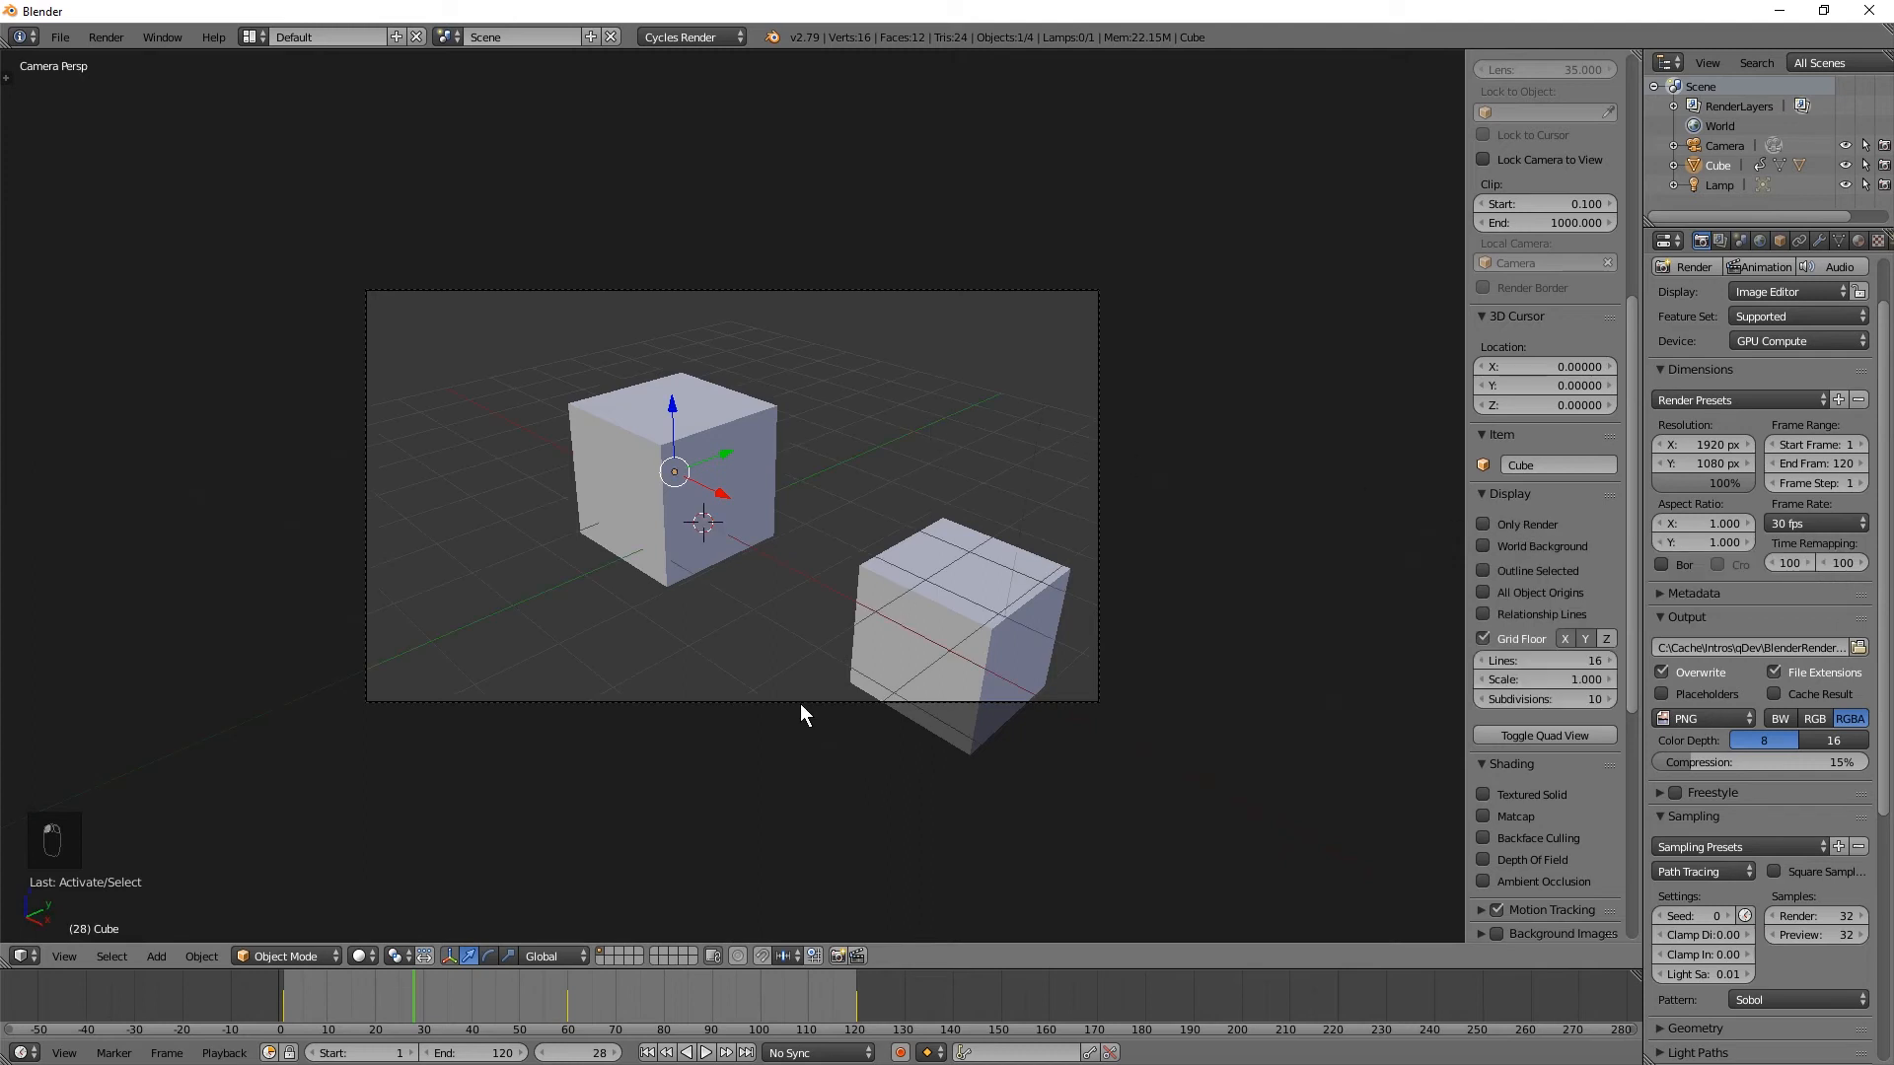
{"action": "key", "text": "ctrl+F12"}
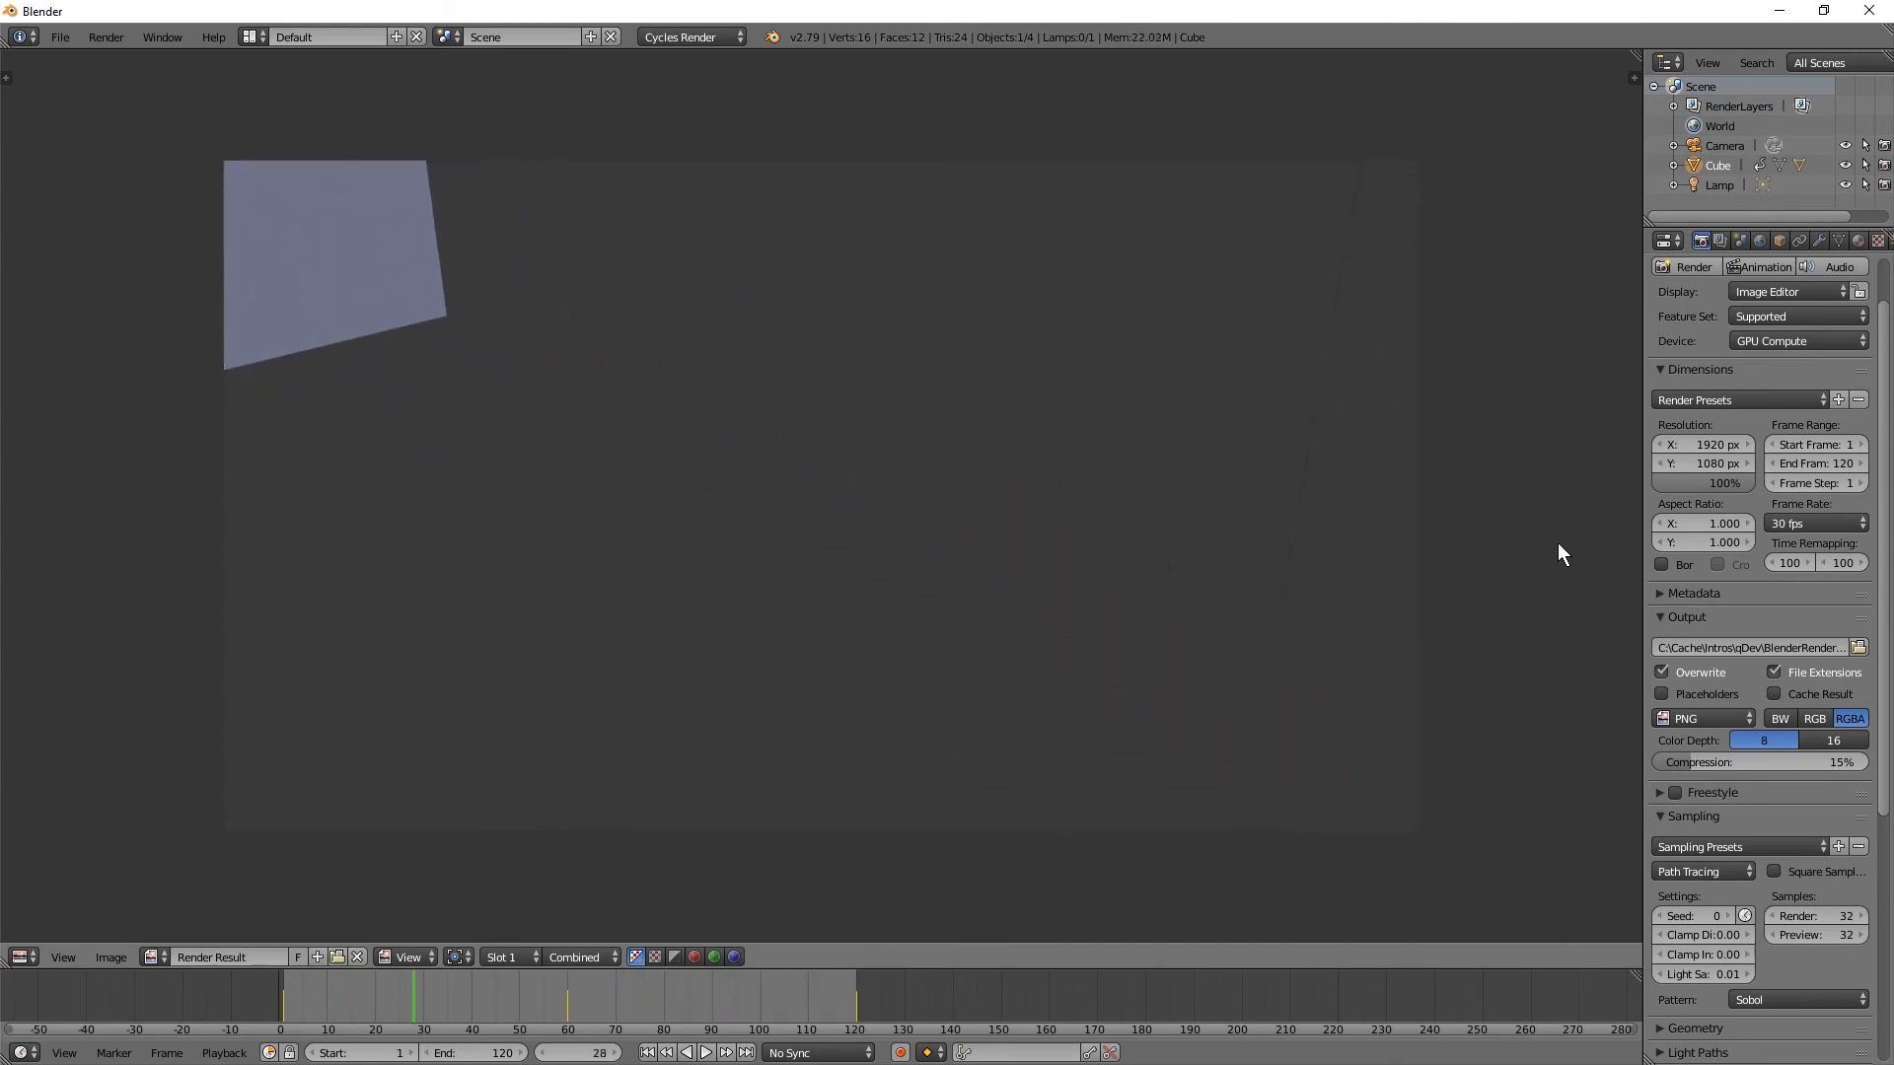
- Inspect the rendered frame 0043.png up close from the BlenderRenderTest folder, then close the image and the folder
{"action": "key", "text": "alt+Tab"}
{"action": "left_click", "coordinate": [940, 372]}
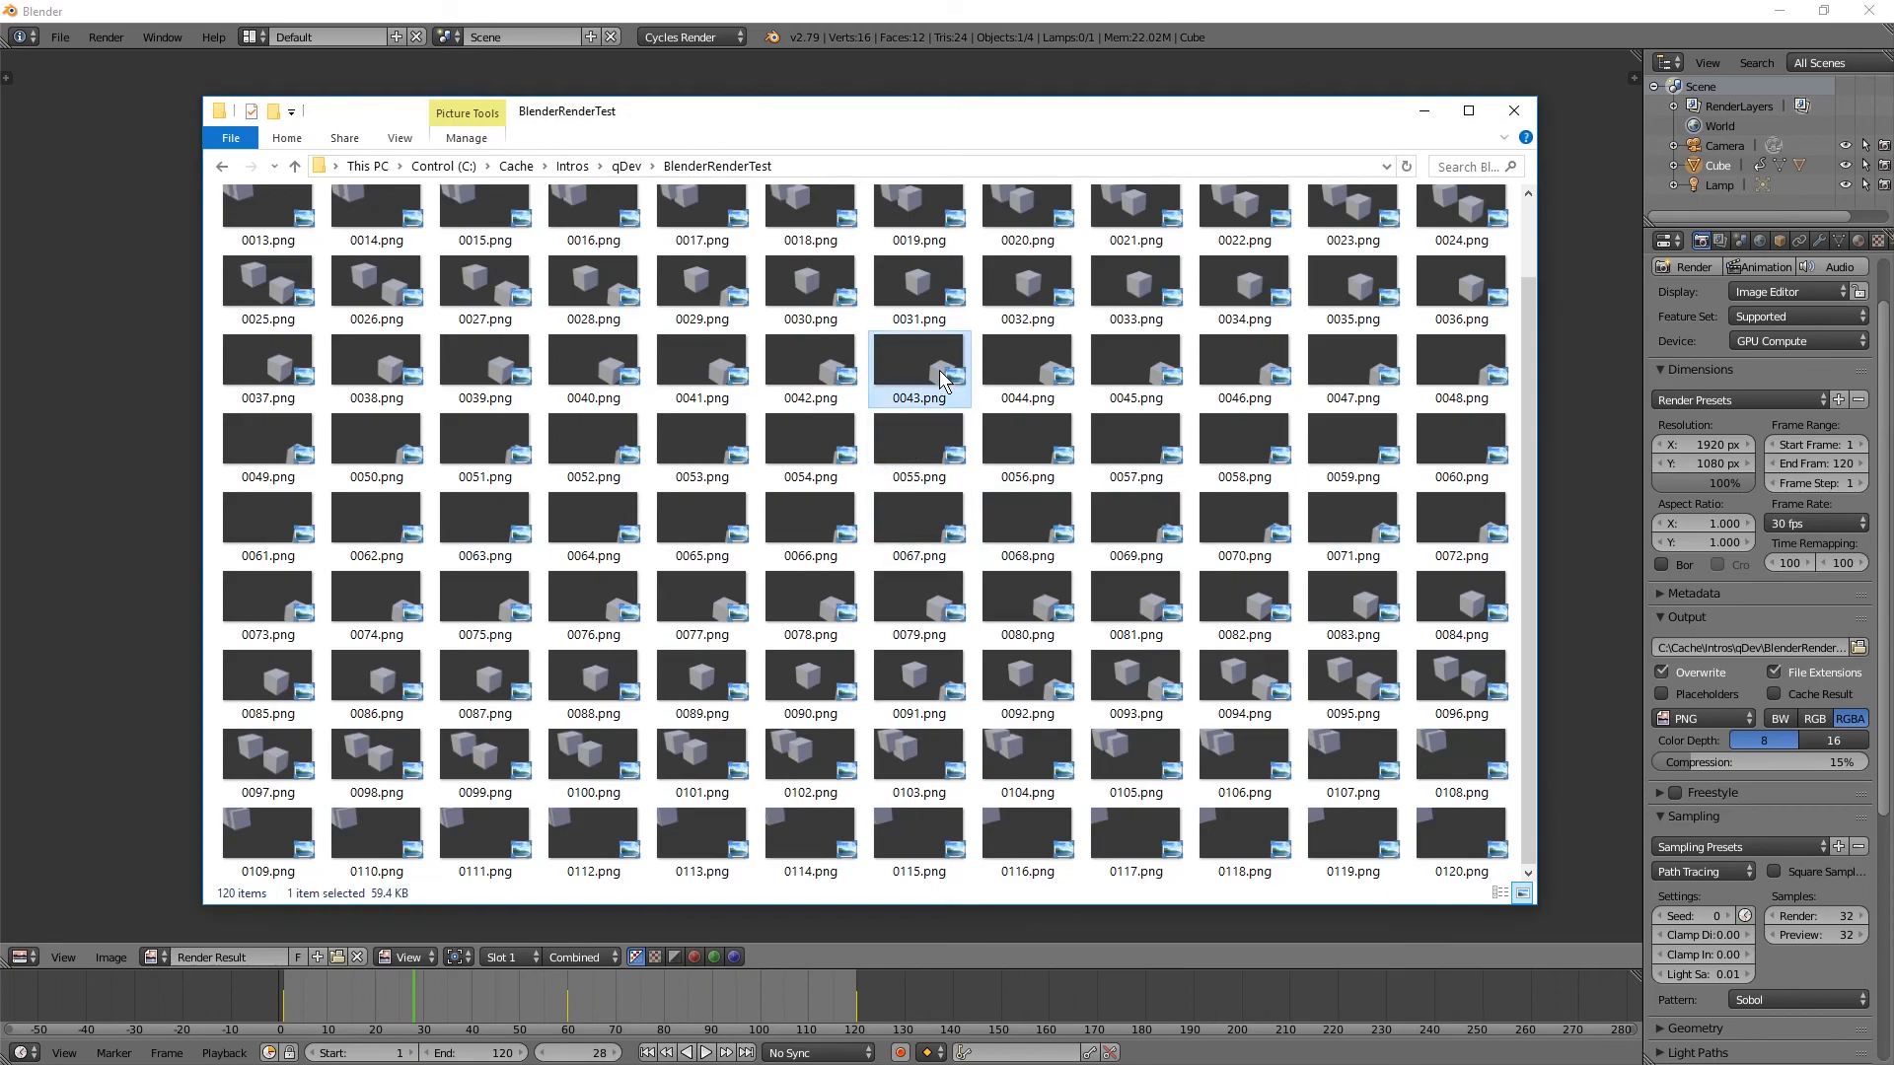
{"action": "double_click", "coordinate": [940, 376]}
{"action": "scroll", "coordinate": [1680, 493], "scroll_direction": "up", "scroll_amount": 1}
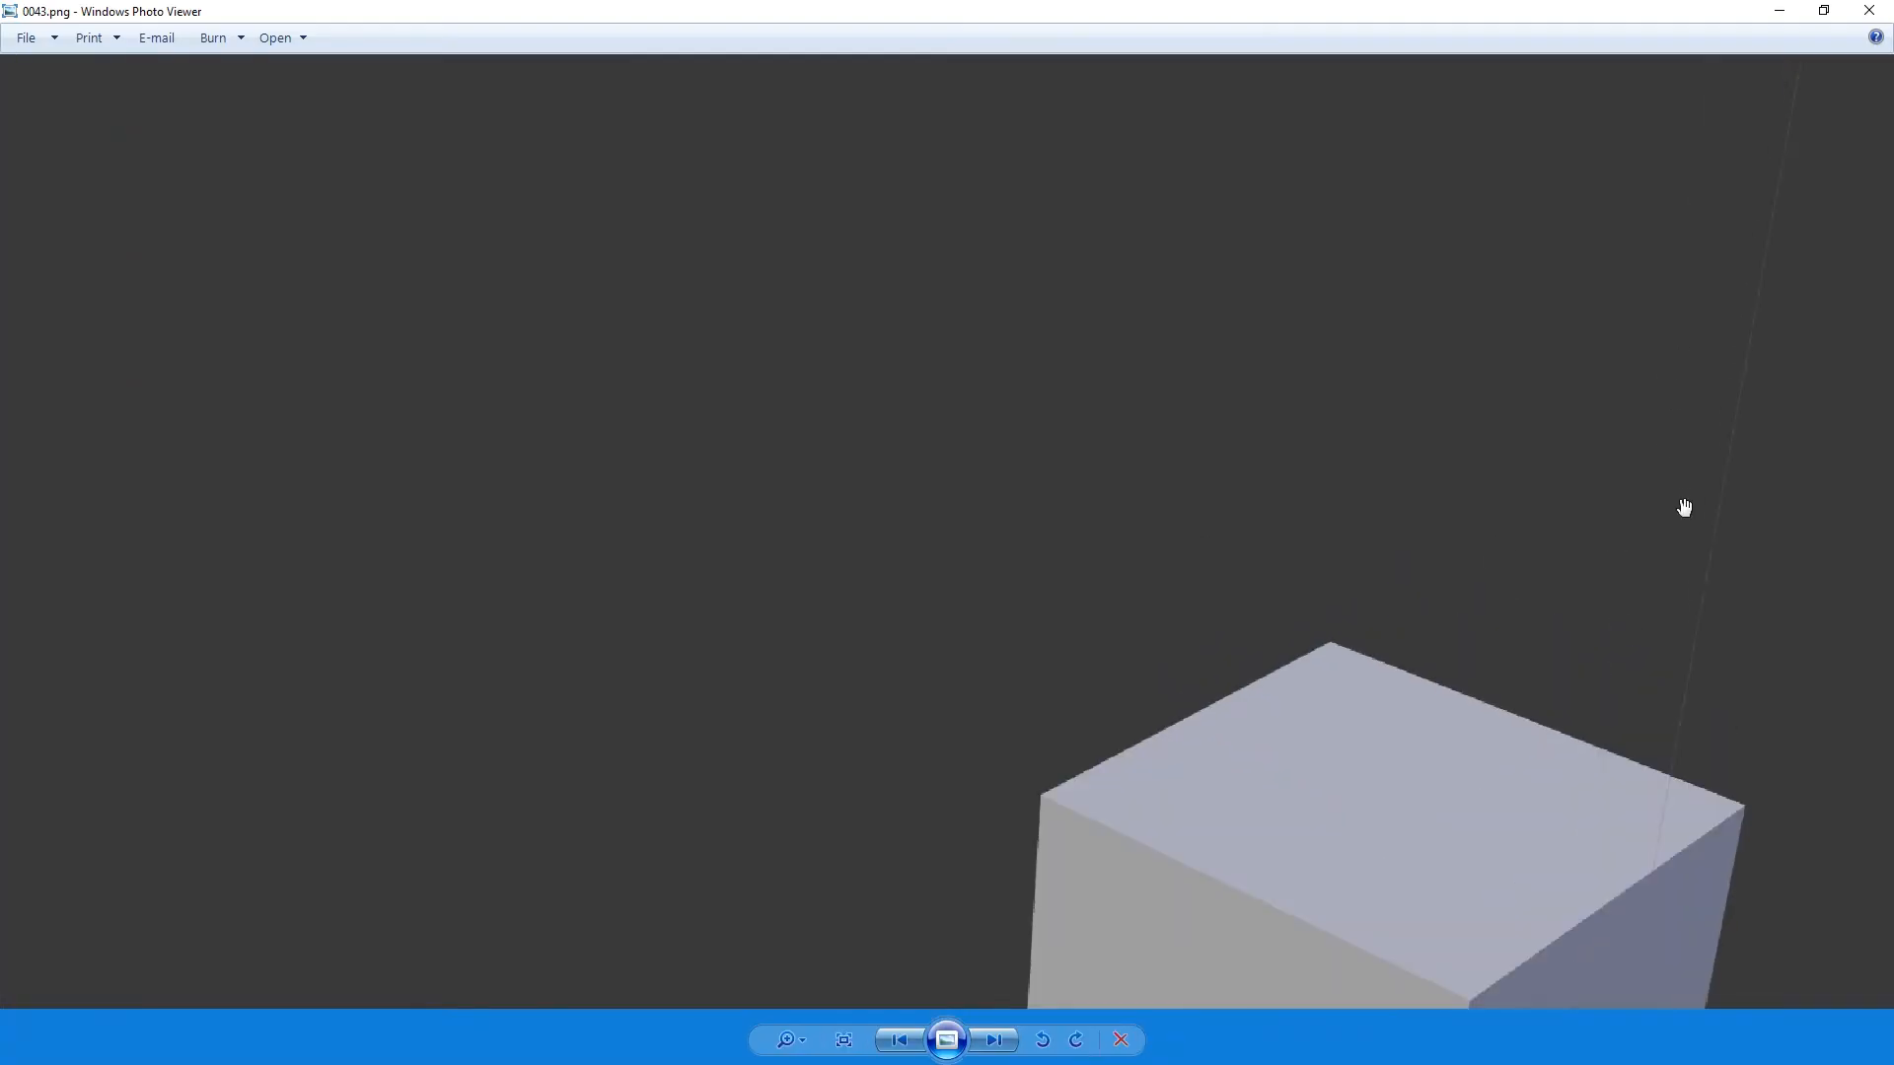
{"action": "scroll", "coordinate": [1648, 520], "scroll_direction": "up", "scroll_amount": 3}
{"action": "scroll", "coordinate": [1183, 444], "scroll_direction": "up", "scroll_amount": 1}
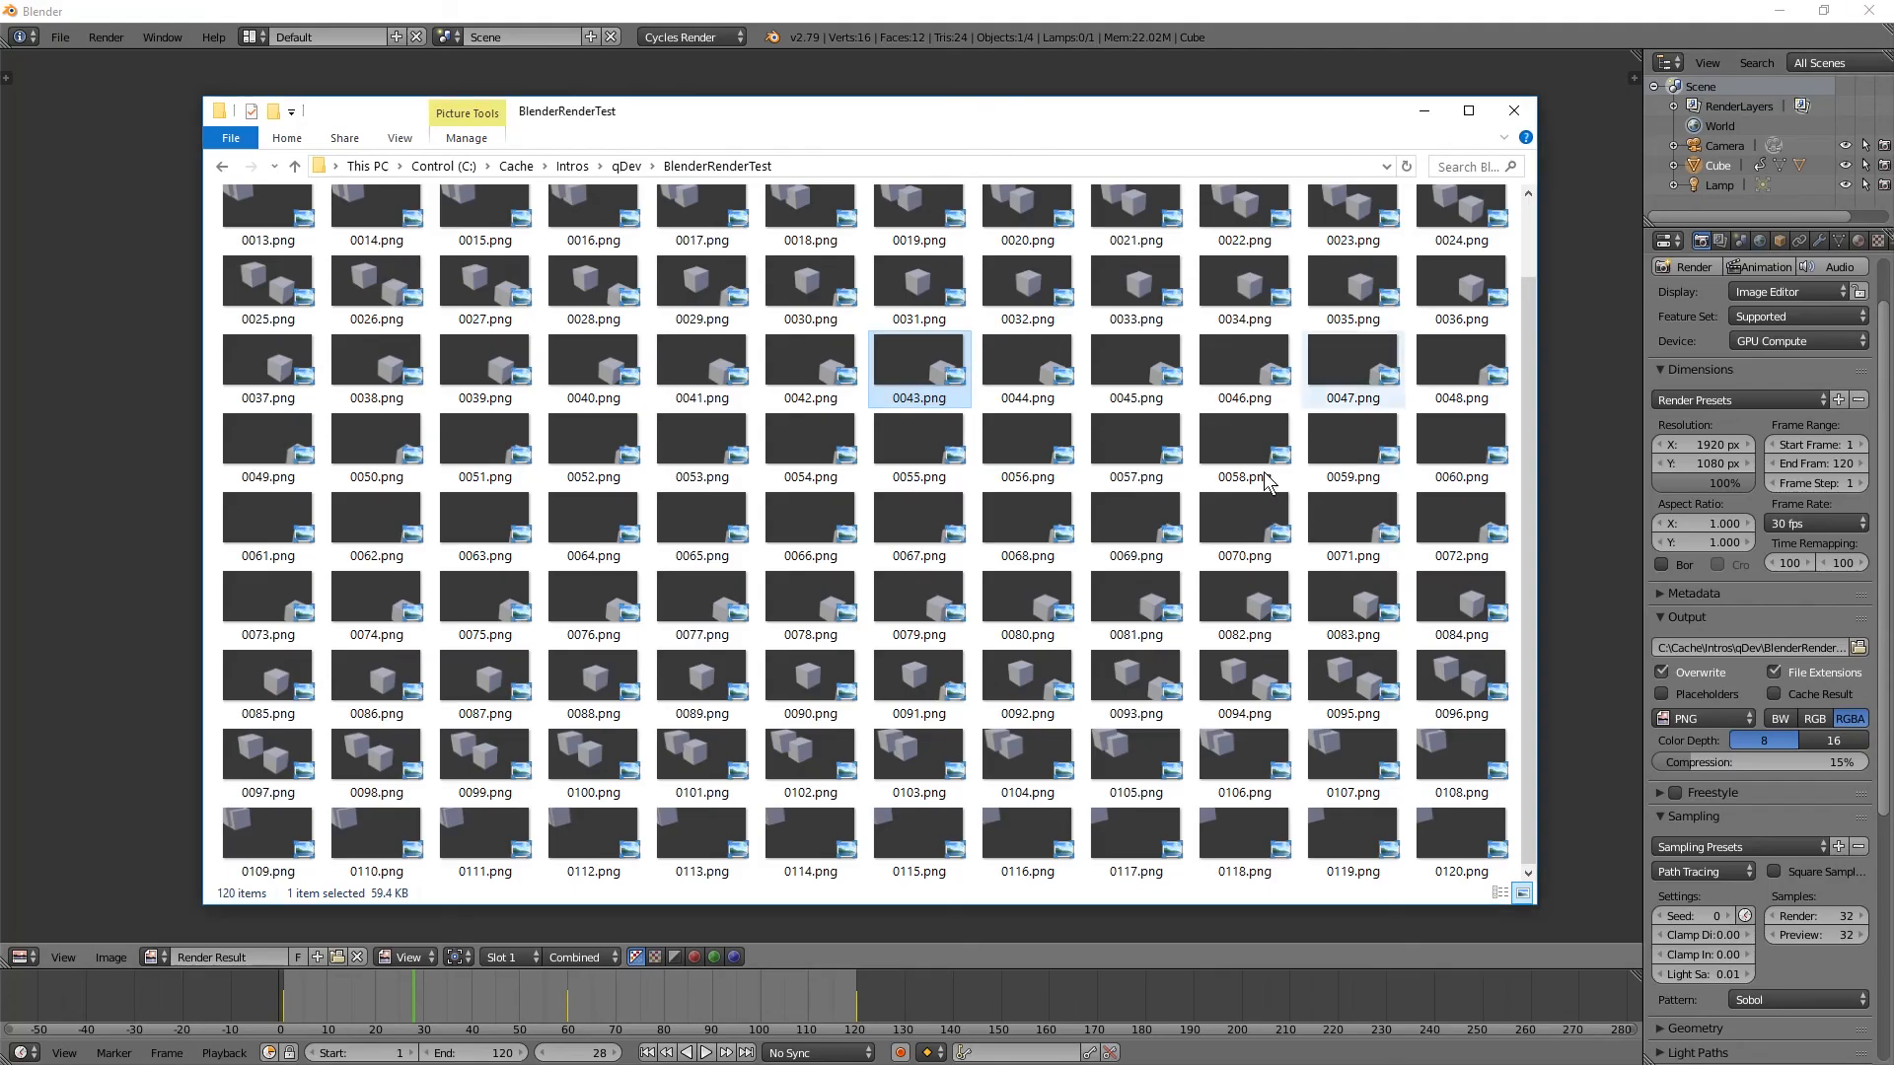
{"action": "left_click", "coordinate": [1869, 10]}
{"action": "left_click", "coordinate": [1514, 110]}
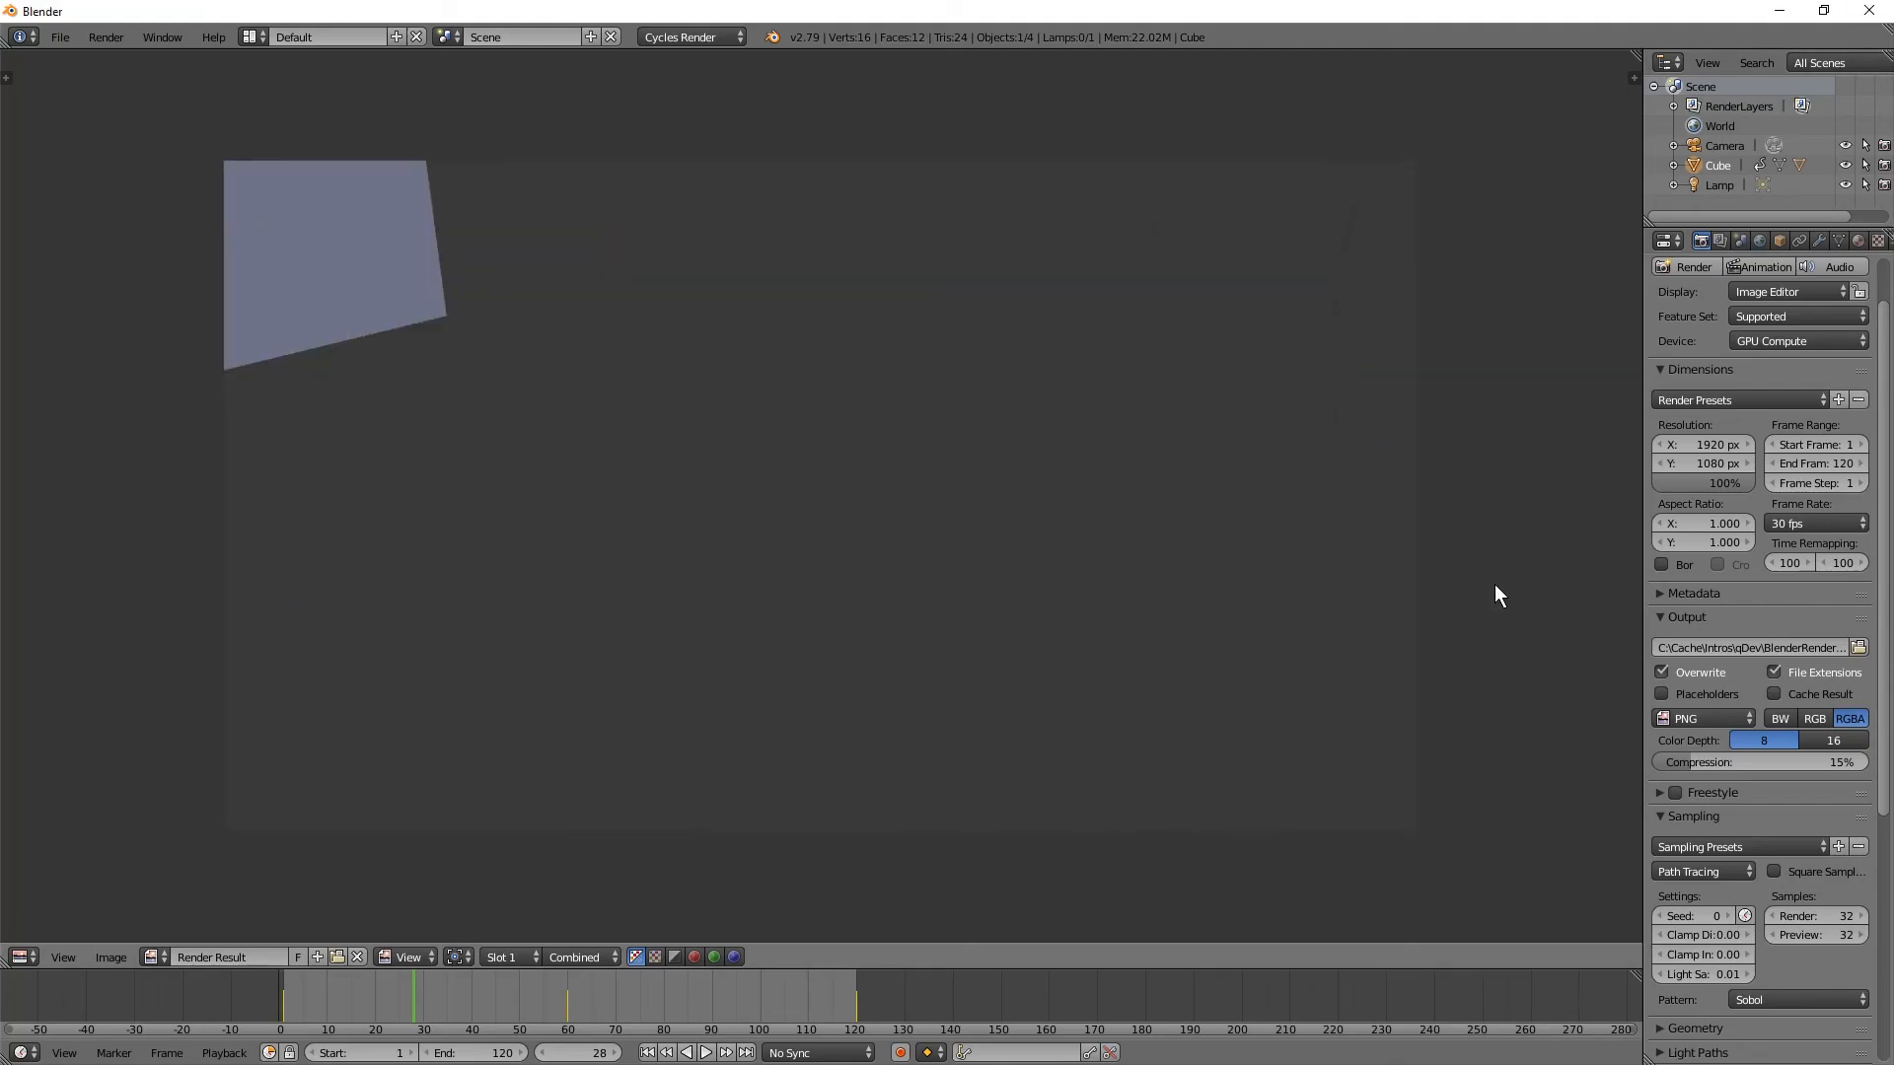
- Return to the 3D view, turn on Only Render in the viewport display settings, and render the animation with OpenGL
{"action": "key", "text": "n"}
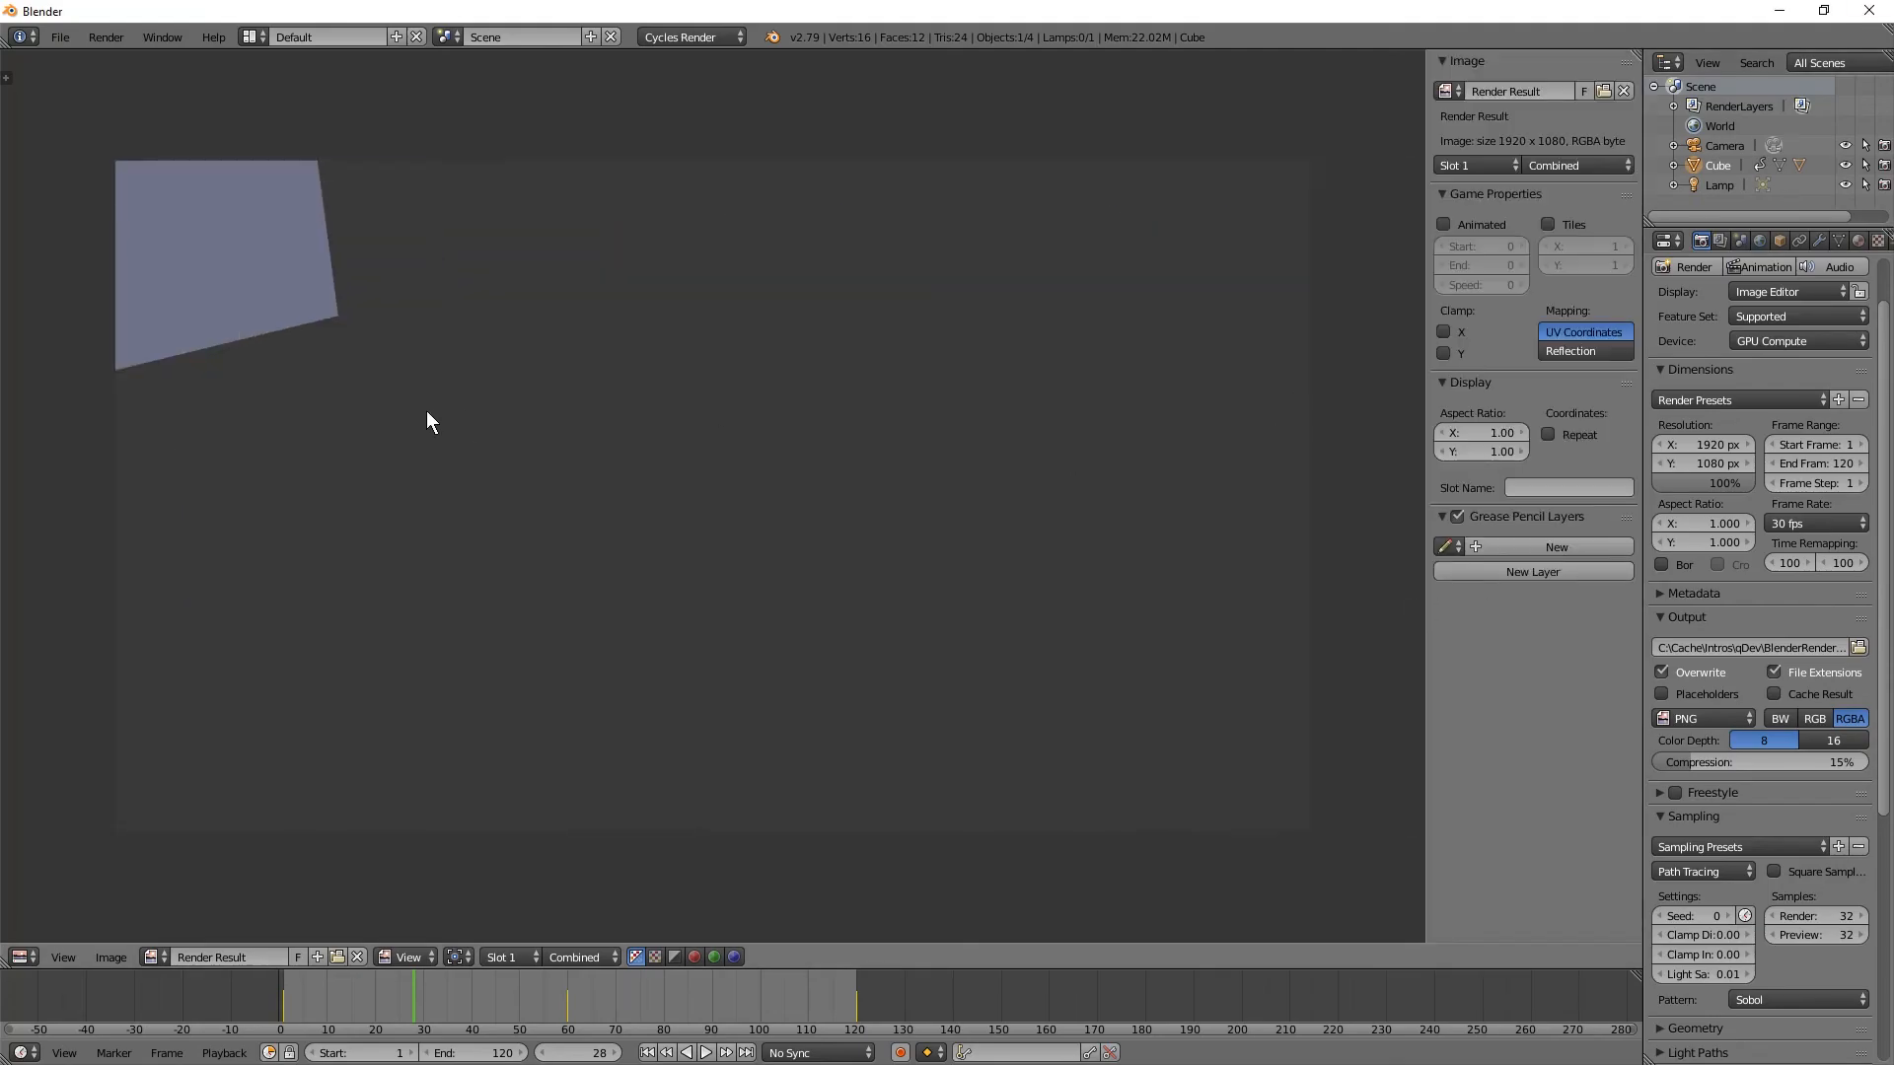
{"action": "key", "text": "Escape"}
{"action": "key", "text": "Escape"}
{"action": "key", "text": "Escape"}
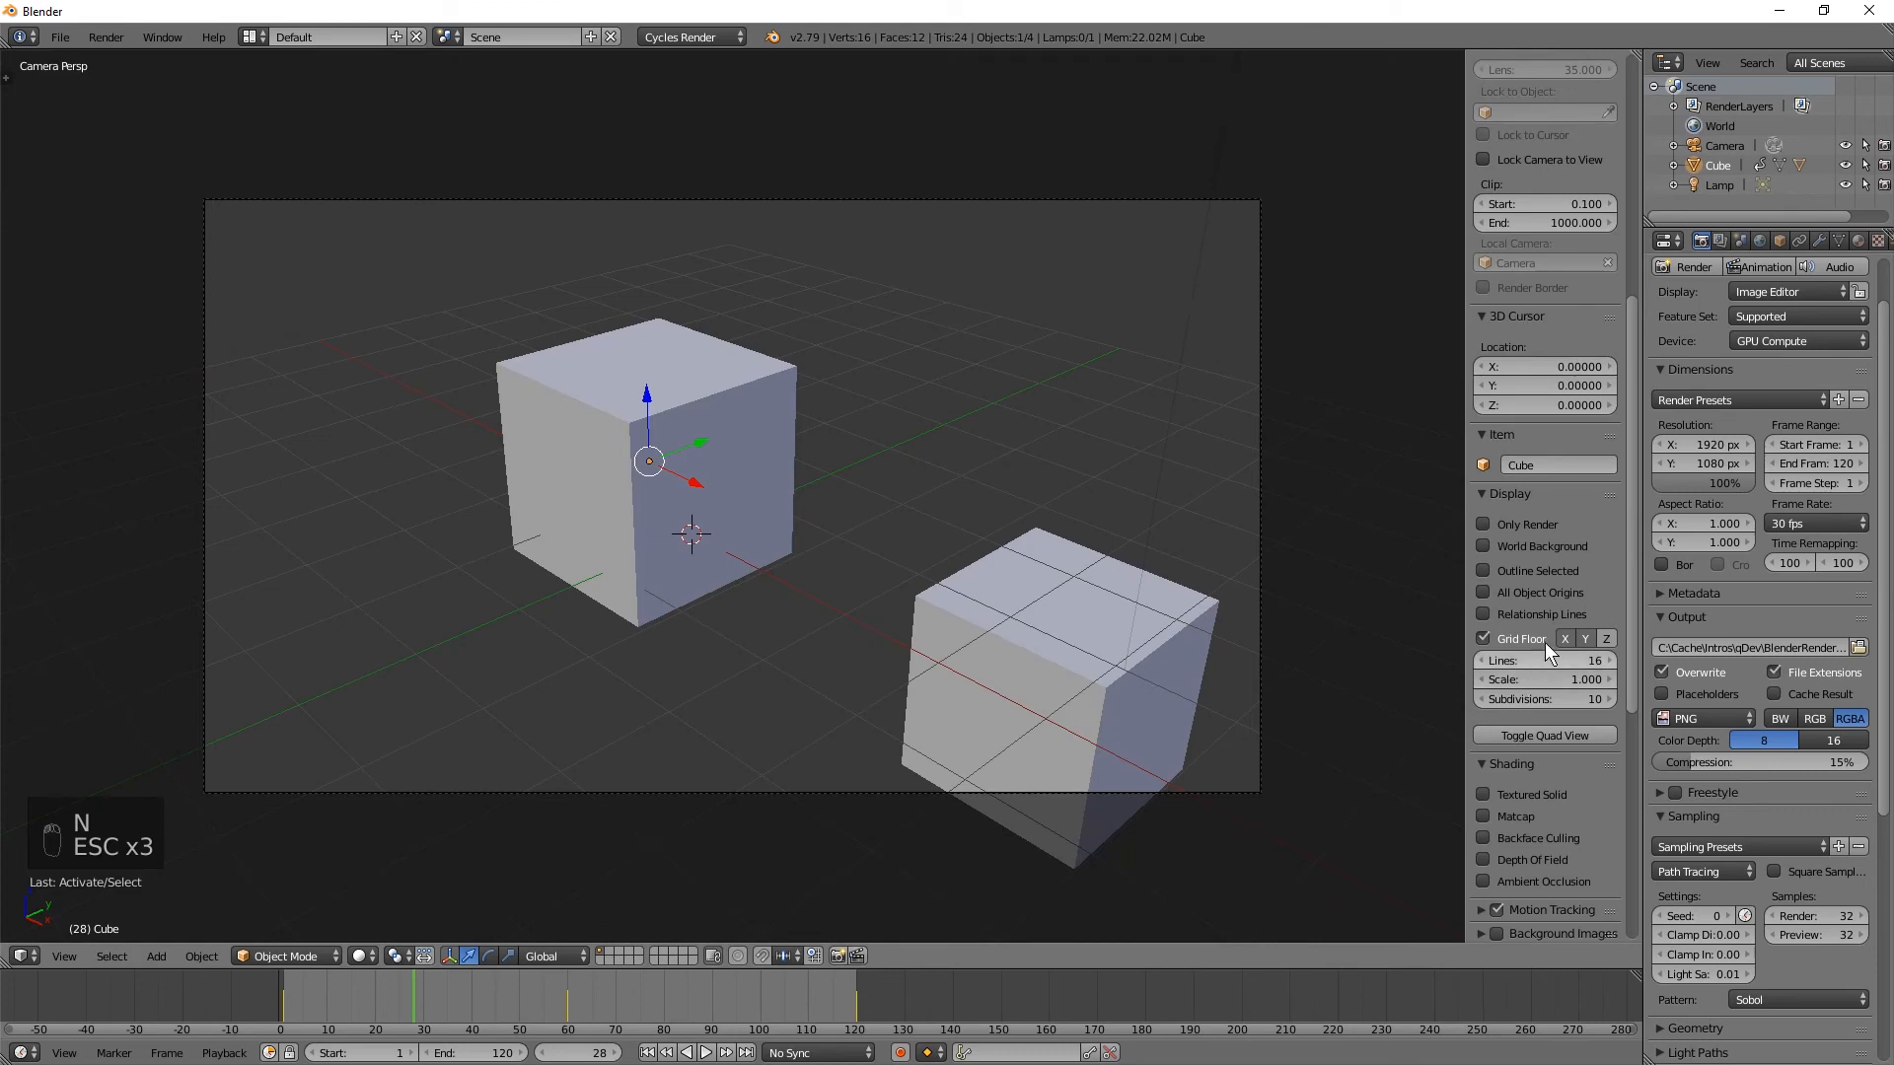
{"action": "scroll", "coordinate": [1535, 528], "scroll_direction": "down", "scroll_amount": 10}
{"action": "scroll", "coordinate": [1533, 534], "scroll_direction": "up", "scroll_amount": 3}
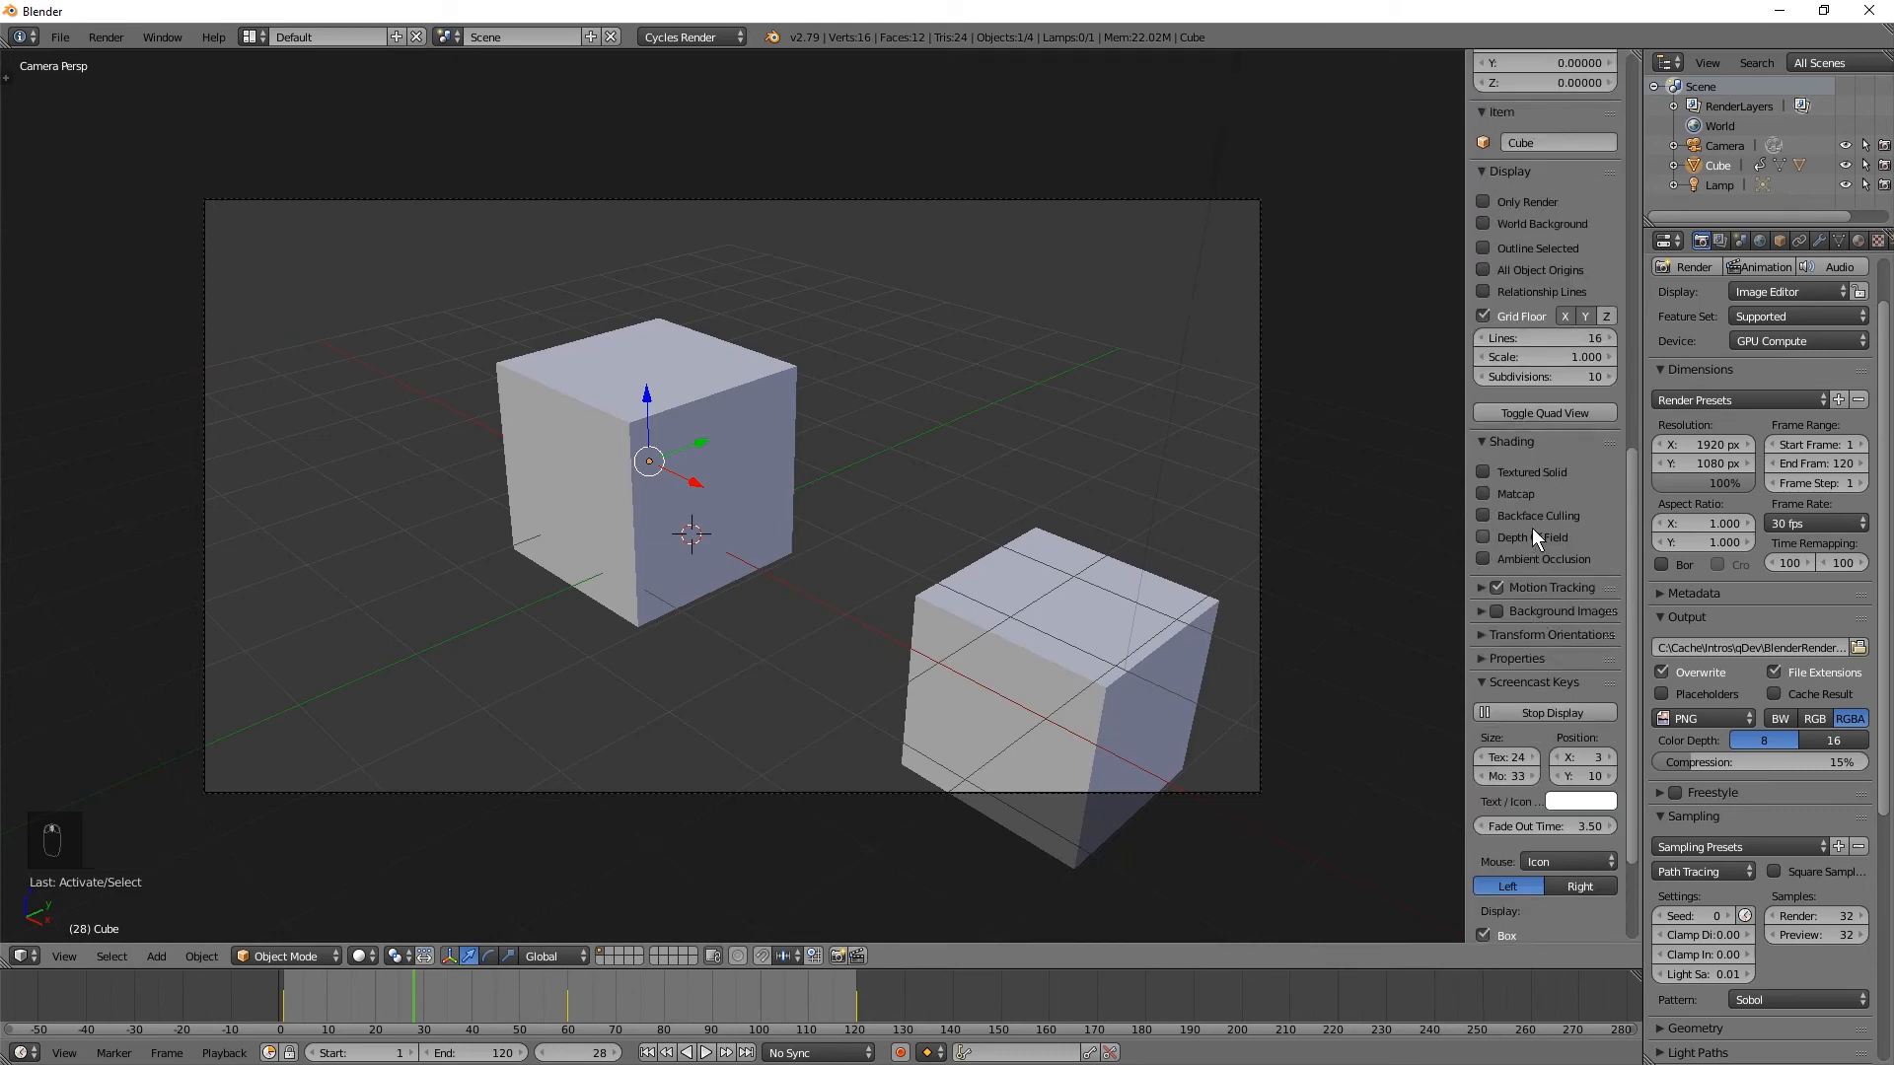
{"action": "left_click", "coordinate": [1519, 203]}
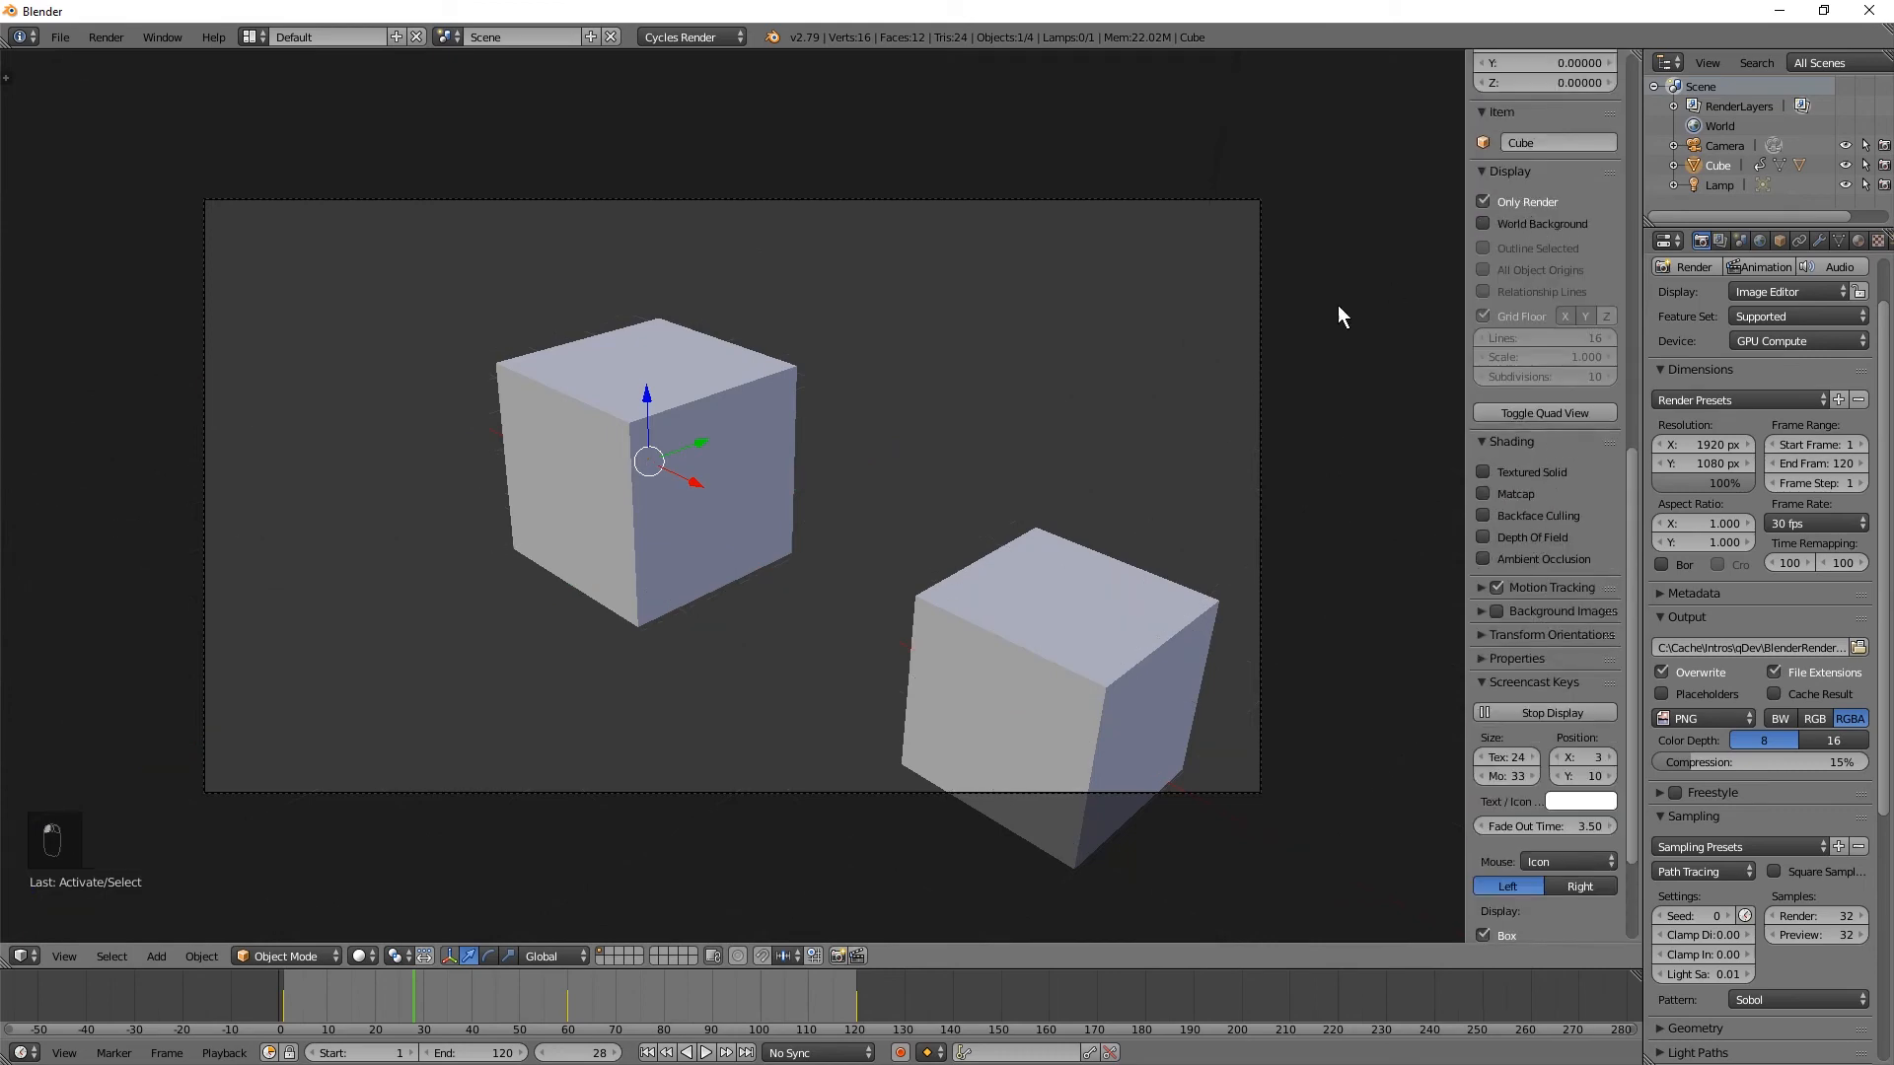
{"action": "key", "text": "F12"}
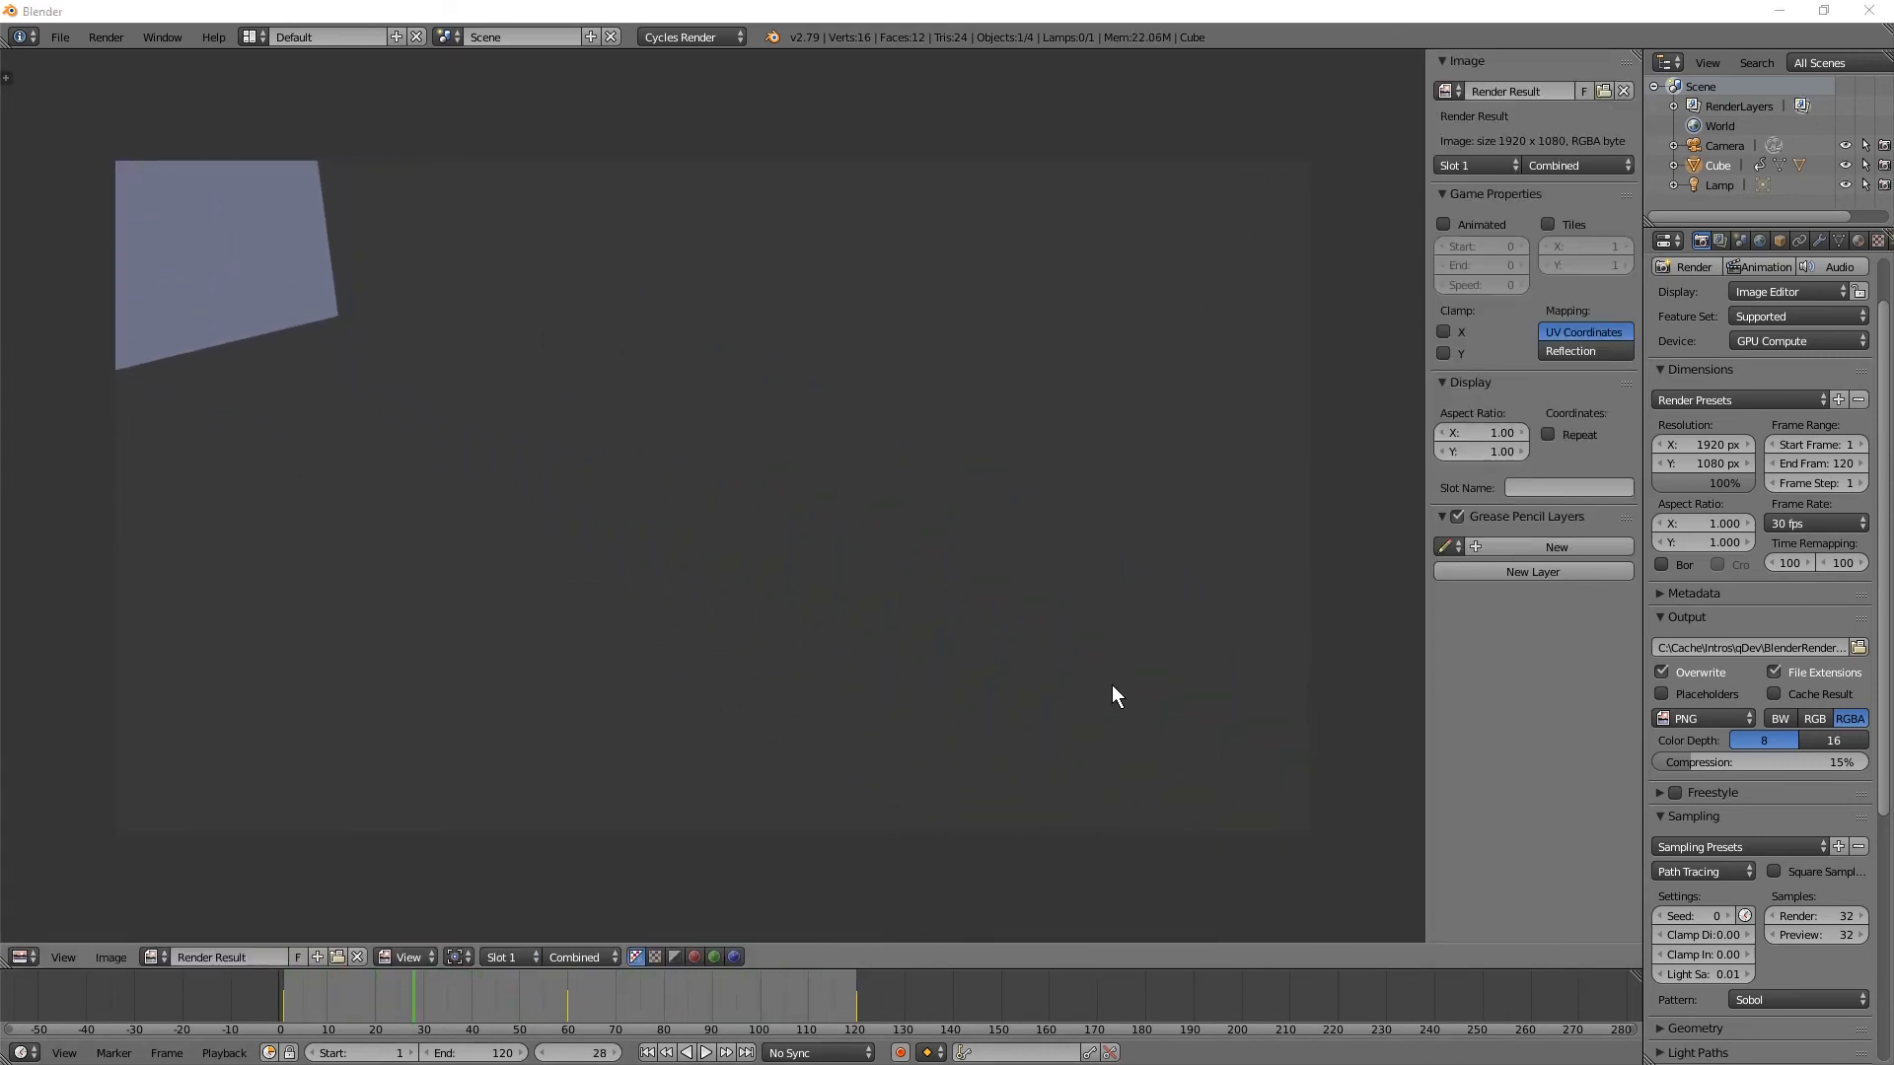
- Inspect the rendered frame 0093.png from the BlenderRenderTest folder, then close the image
{"action": "key", "text": "alt+Tab"}
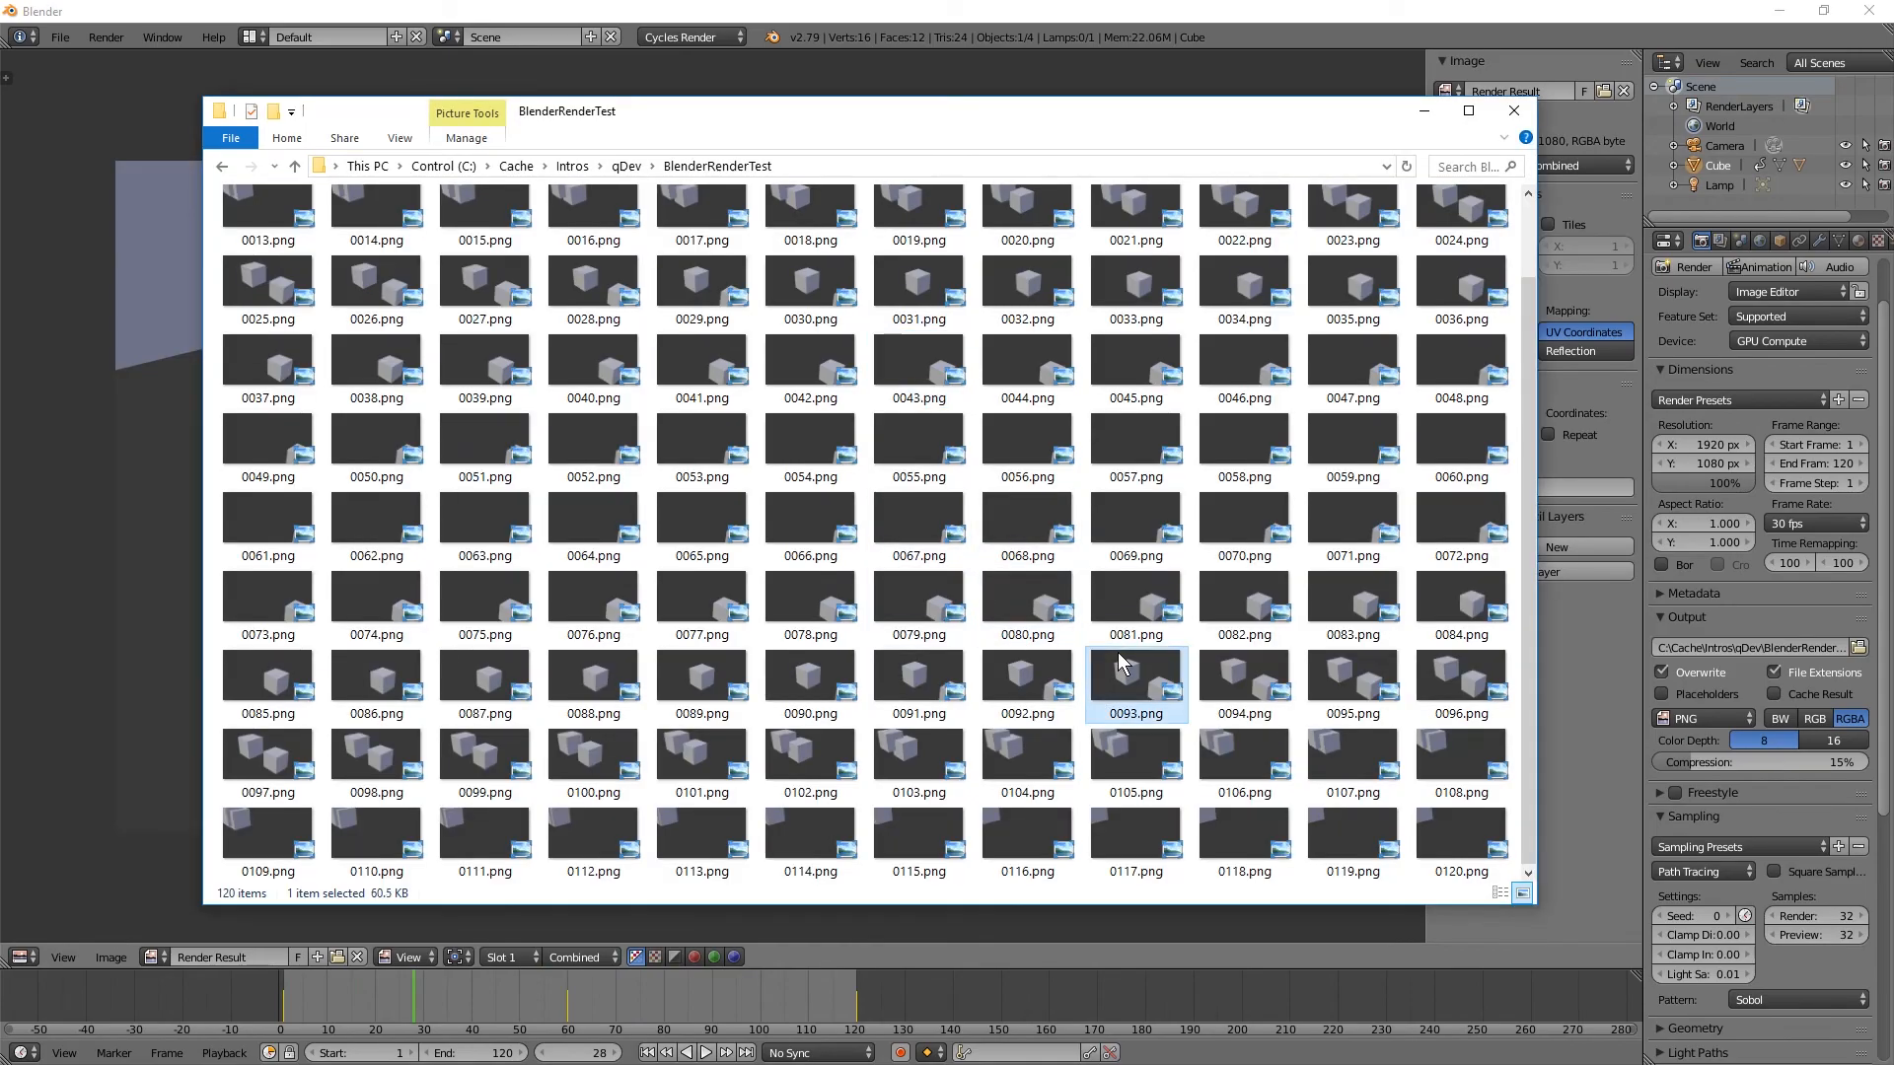
{"action": "double_click", "coordinate": [1119, 656]}
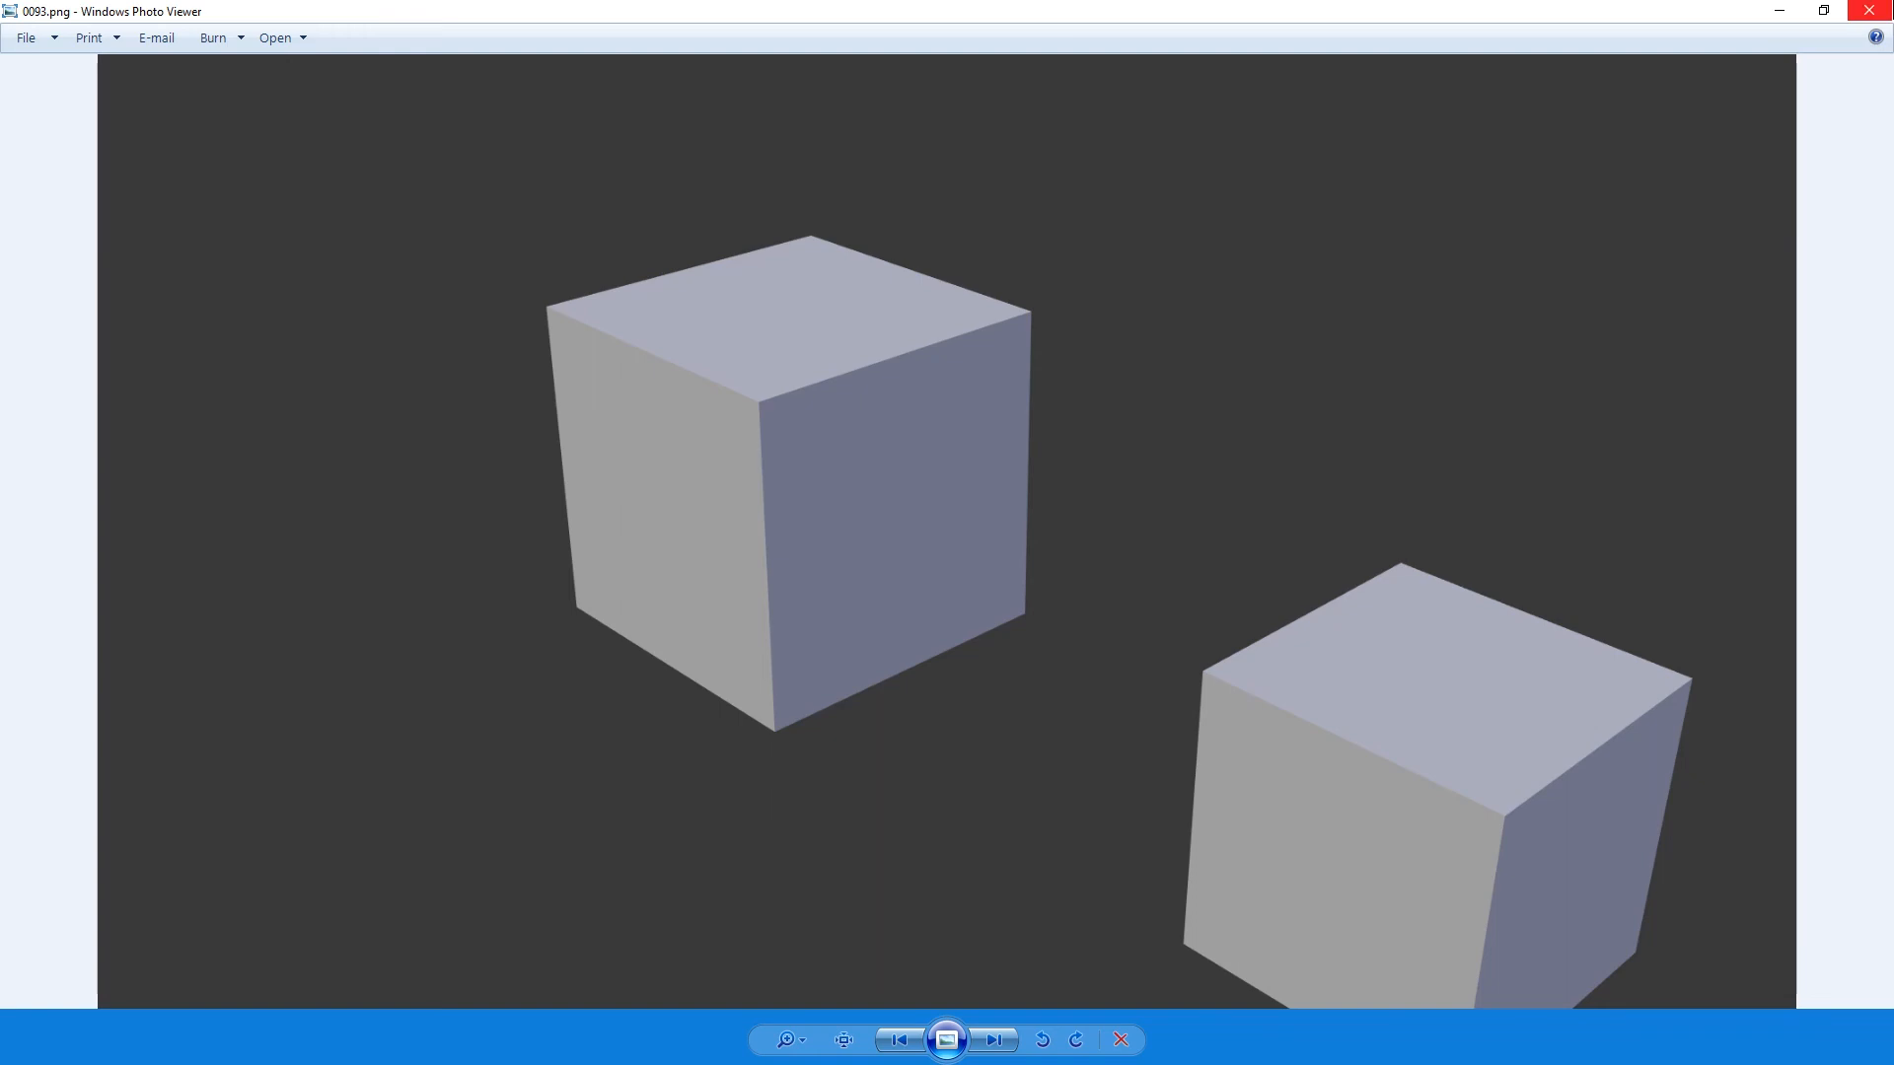
{"action": "left_click", "coordinate": [1869, 10]}
- Permanently delete all rendered frames from the BlenderRenderTest folder and switch back to Blender
{"action": "key", "text": "ctrl+a"}
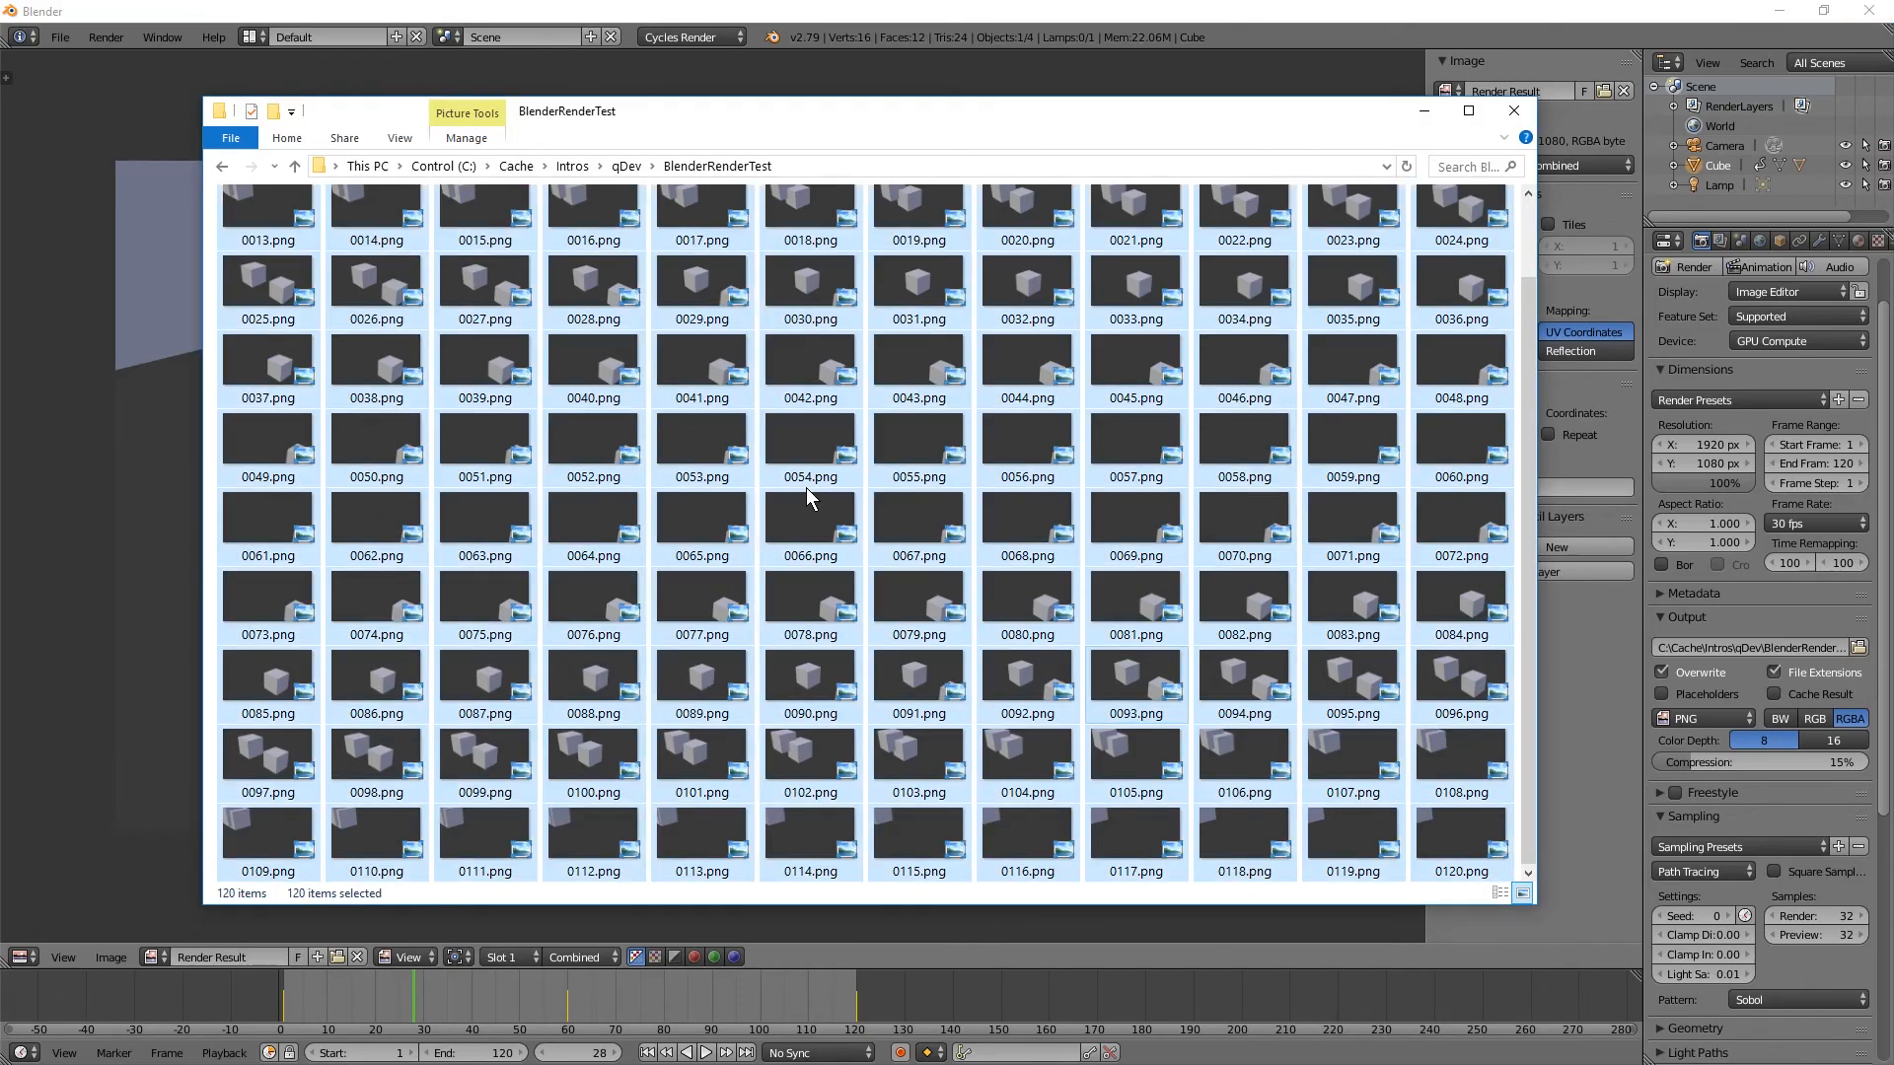
{"action": "key", "text": "shift+Delete"}
{"action": "key", "text": "Return"}
{"action": "left_click", "coordinate": [983, 10]}
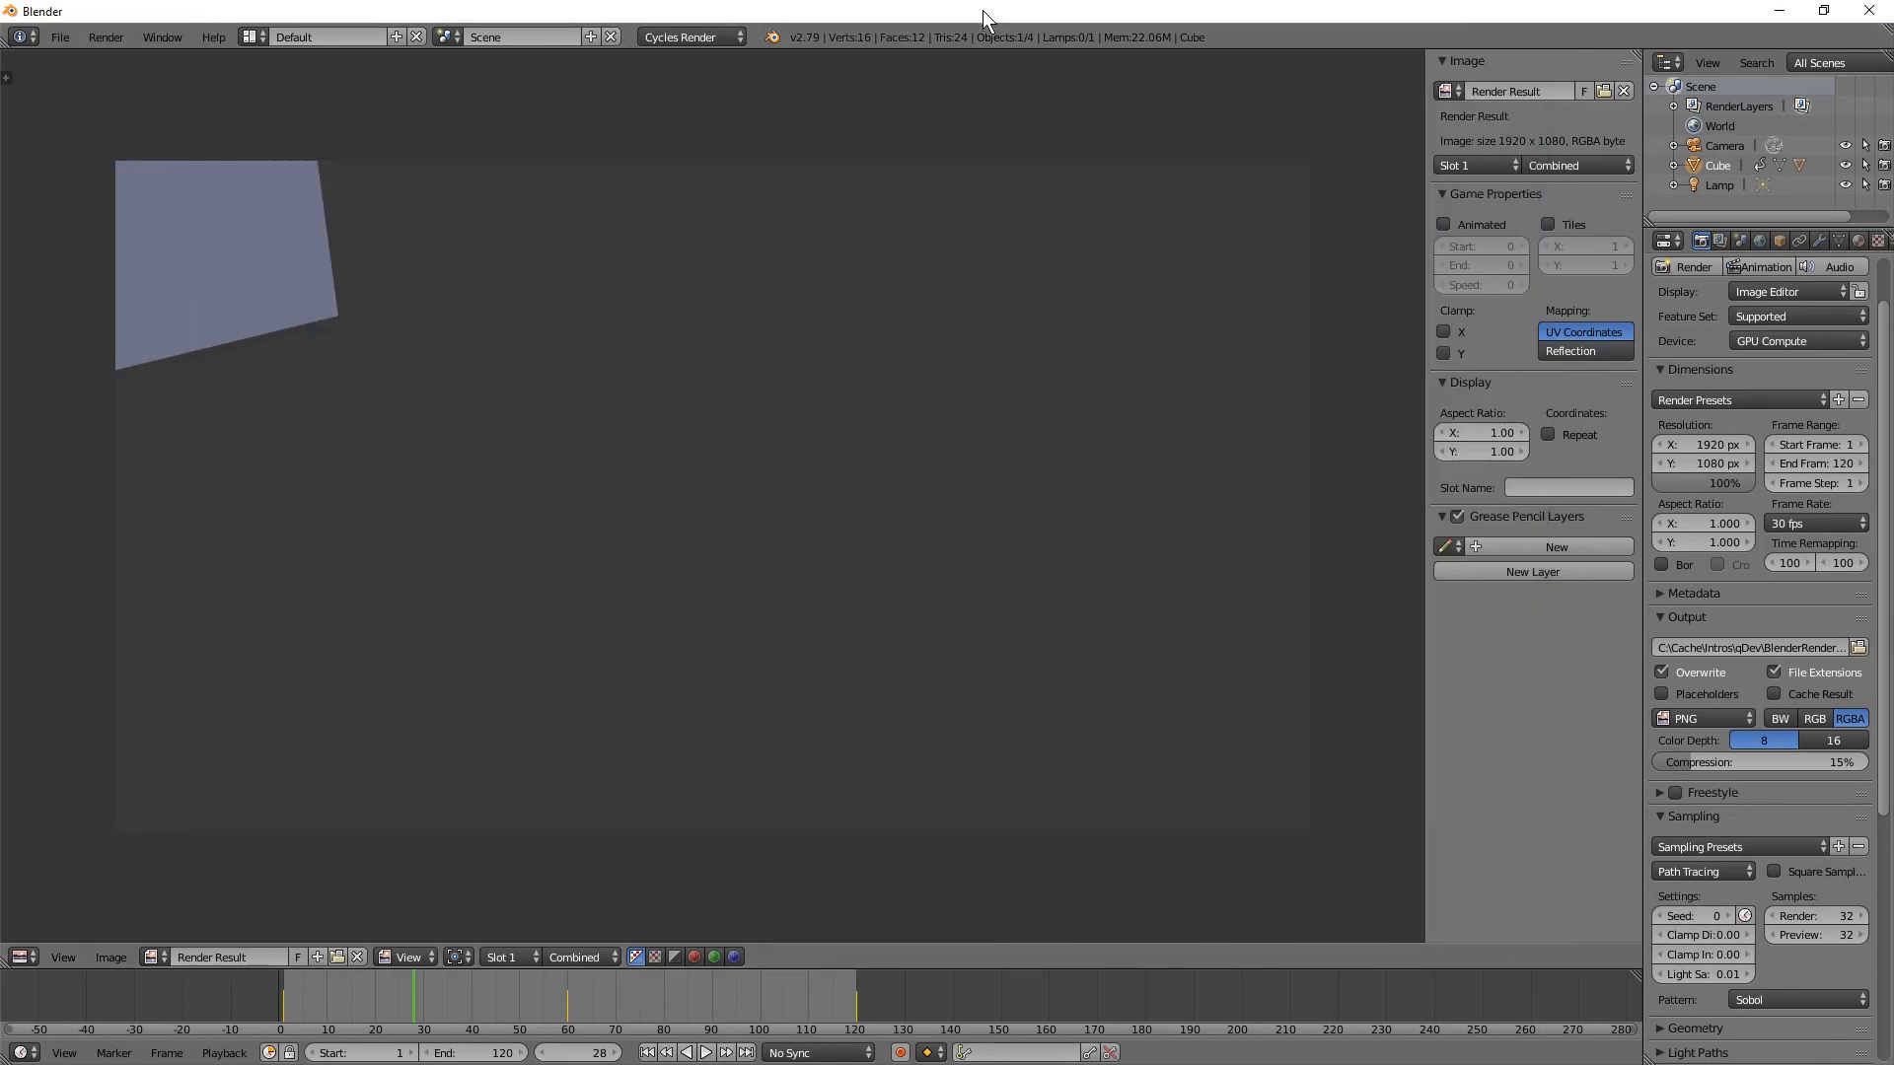
- Close the render result and render the whole animation with OpenGL again from the camera view
{"action": "key", "text": "Escape"}
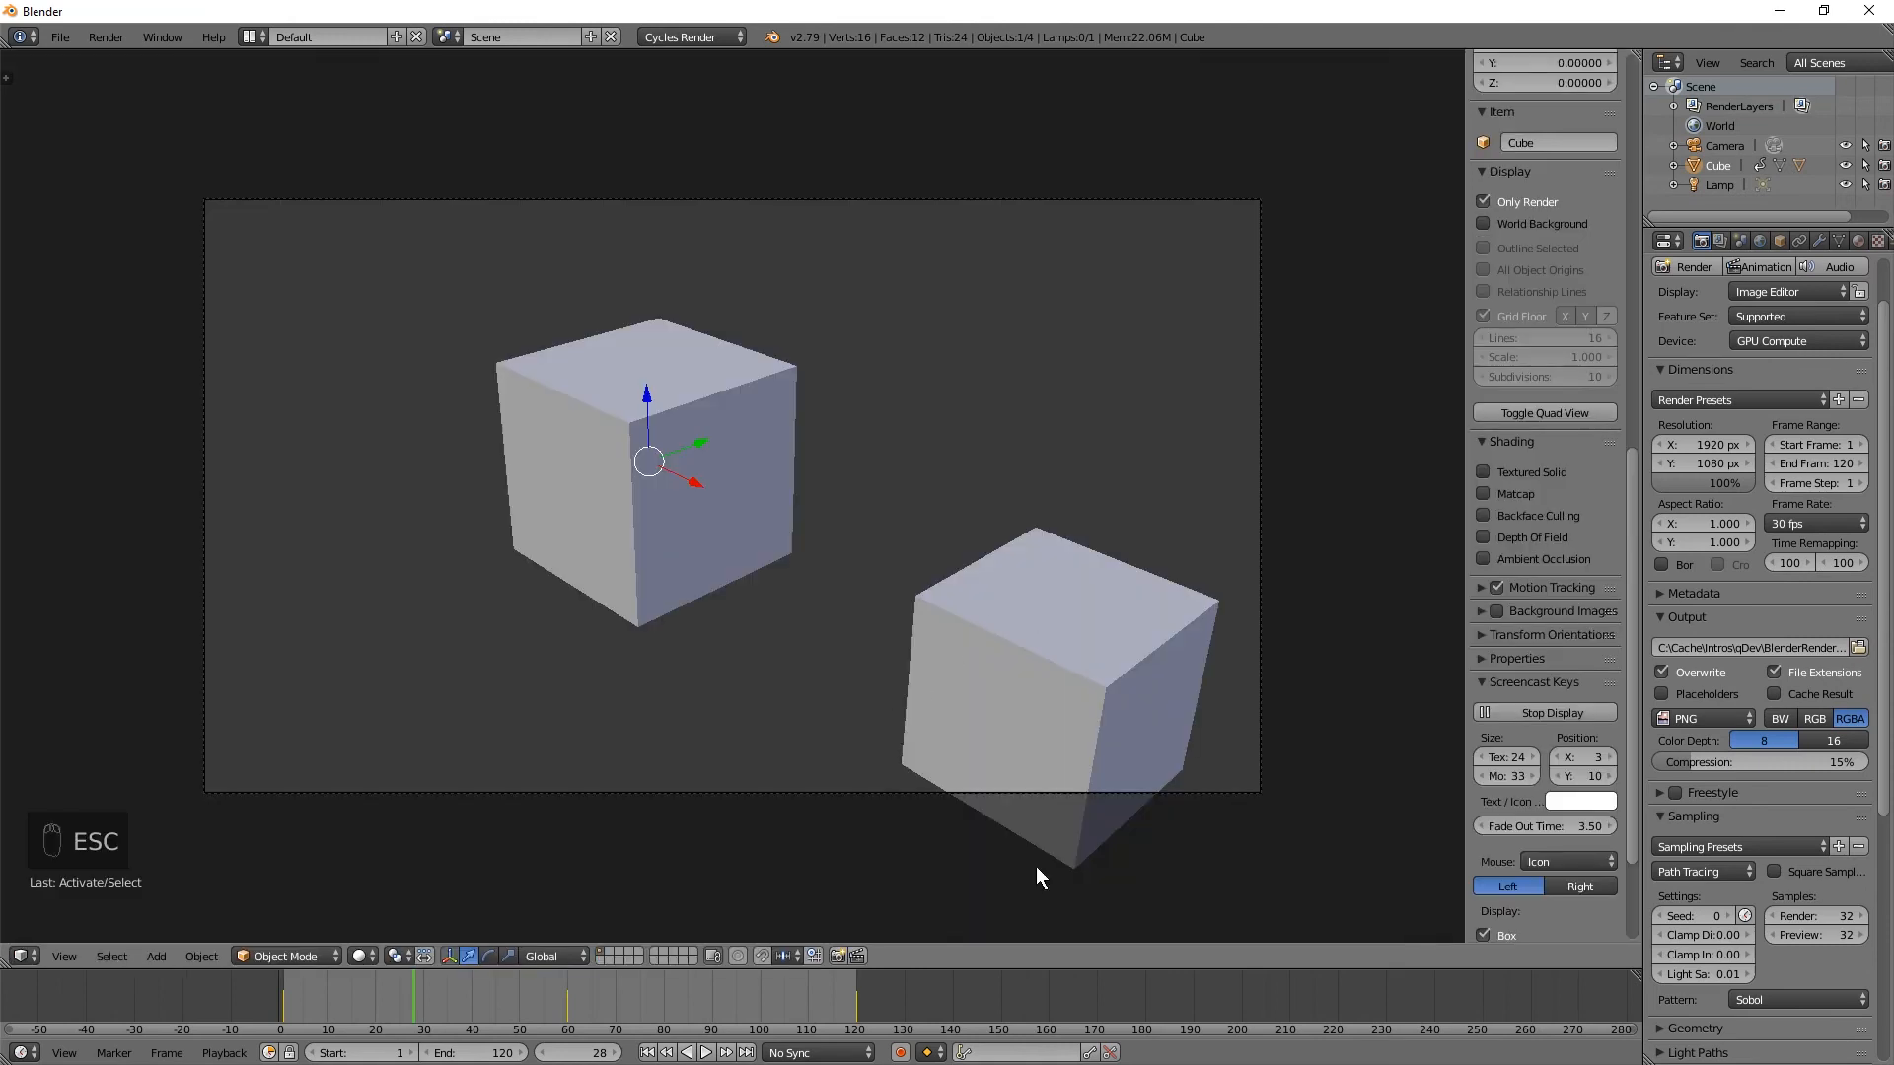
{"action": "key", "text": "alt+Tab"}
{"action": "left_click", "coordinate": [862, 956]}
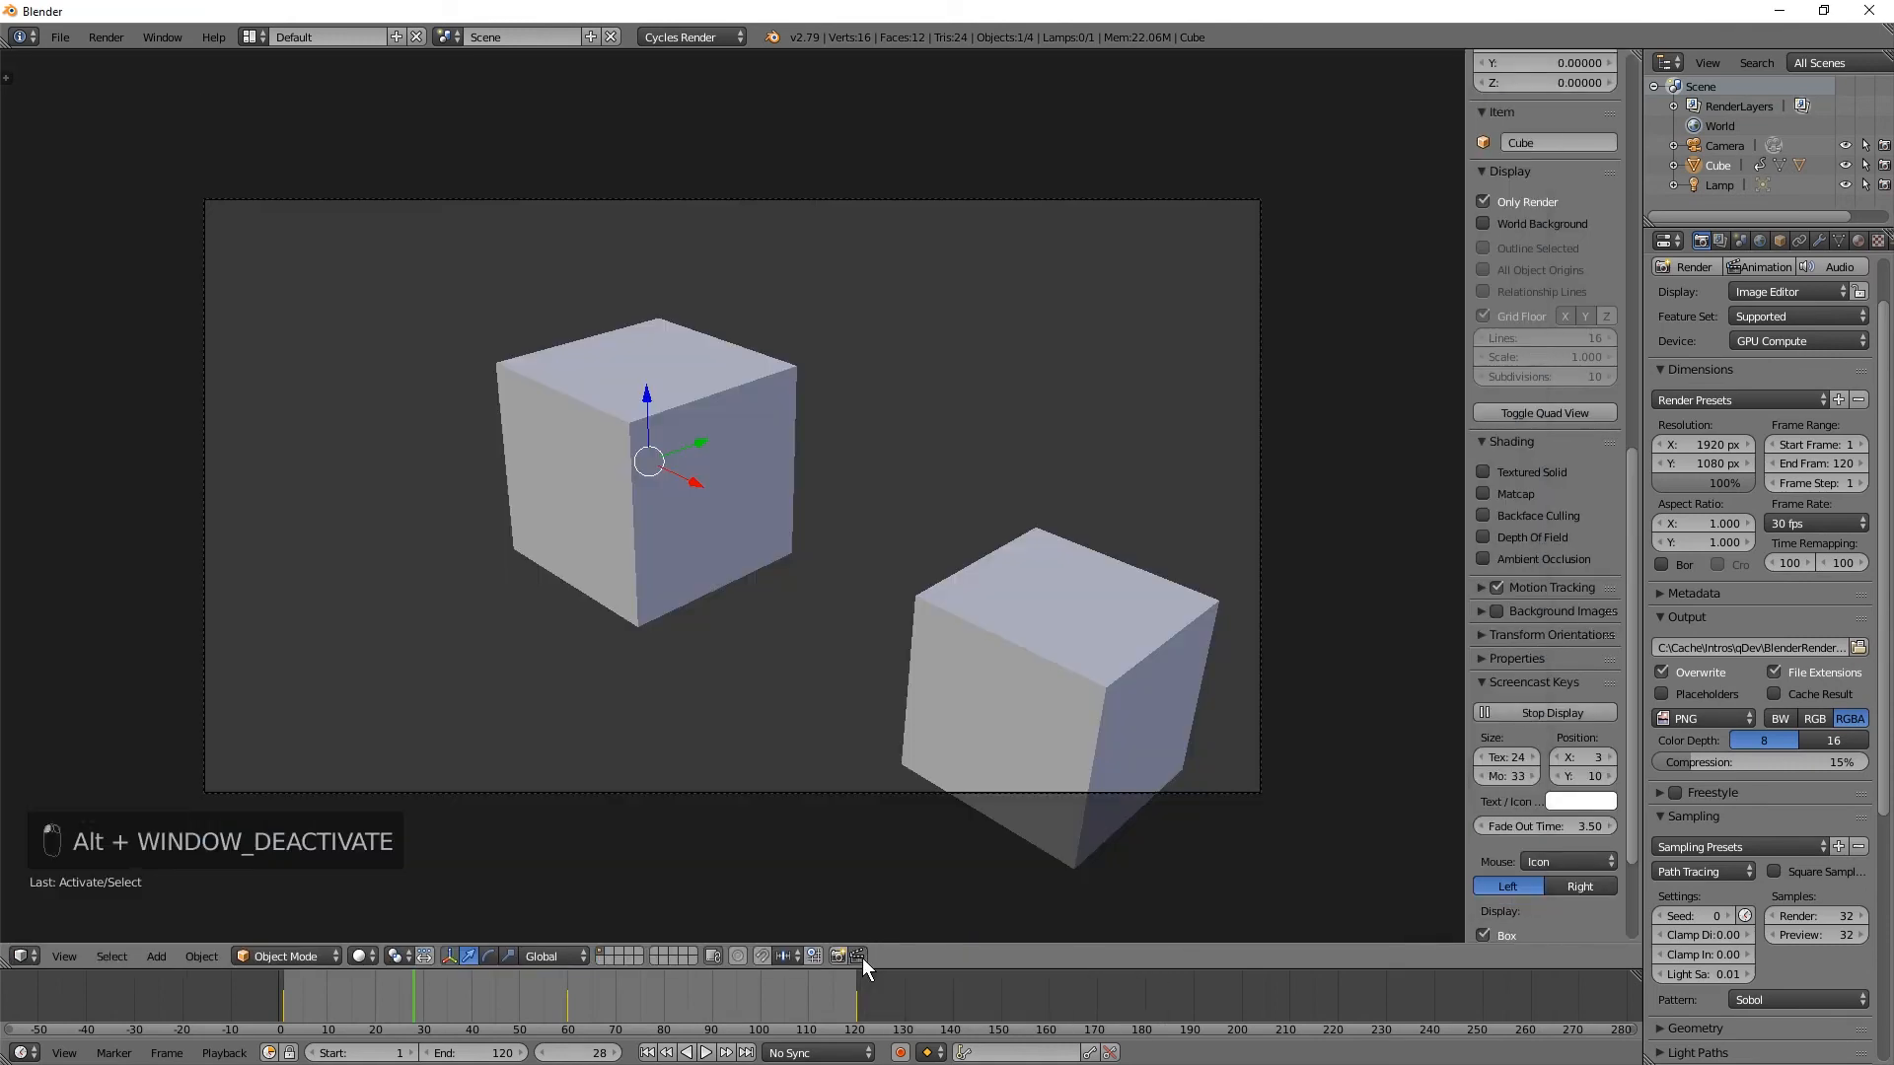
- Permanently delete the new set of PNG frames from the BlenderRenderTest folder and return to Blender
{"action": "left_click", "coordinate": [935, 772]}
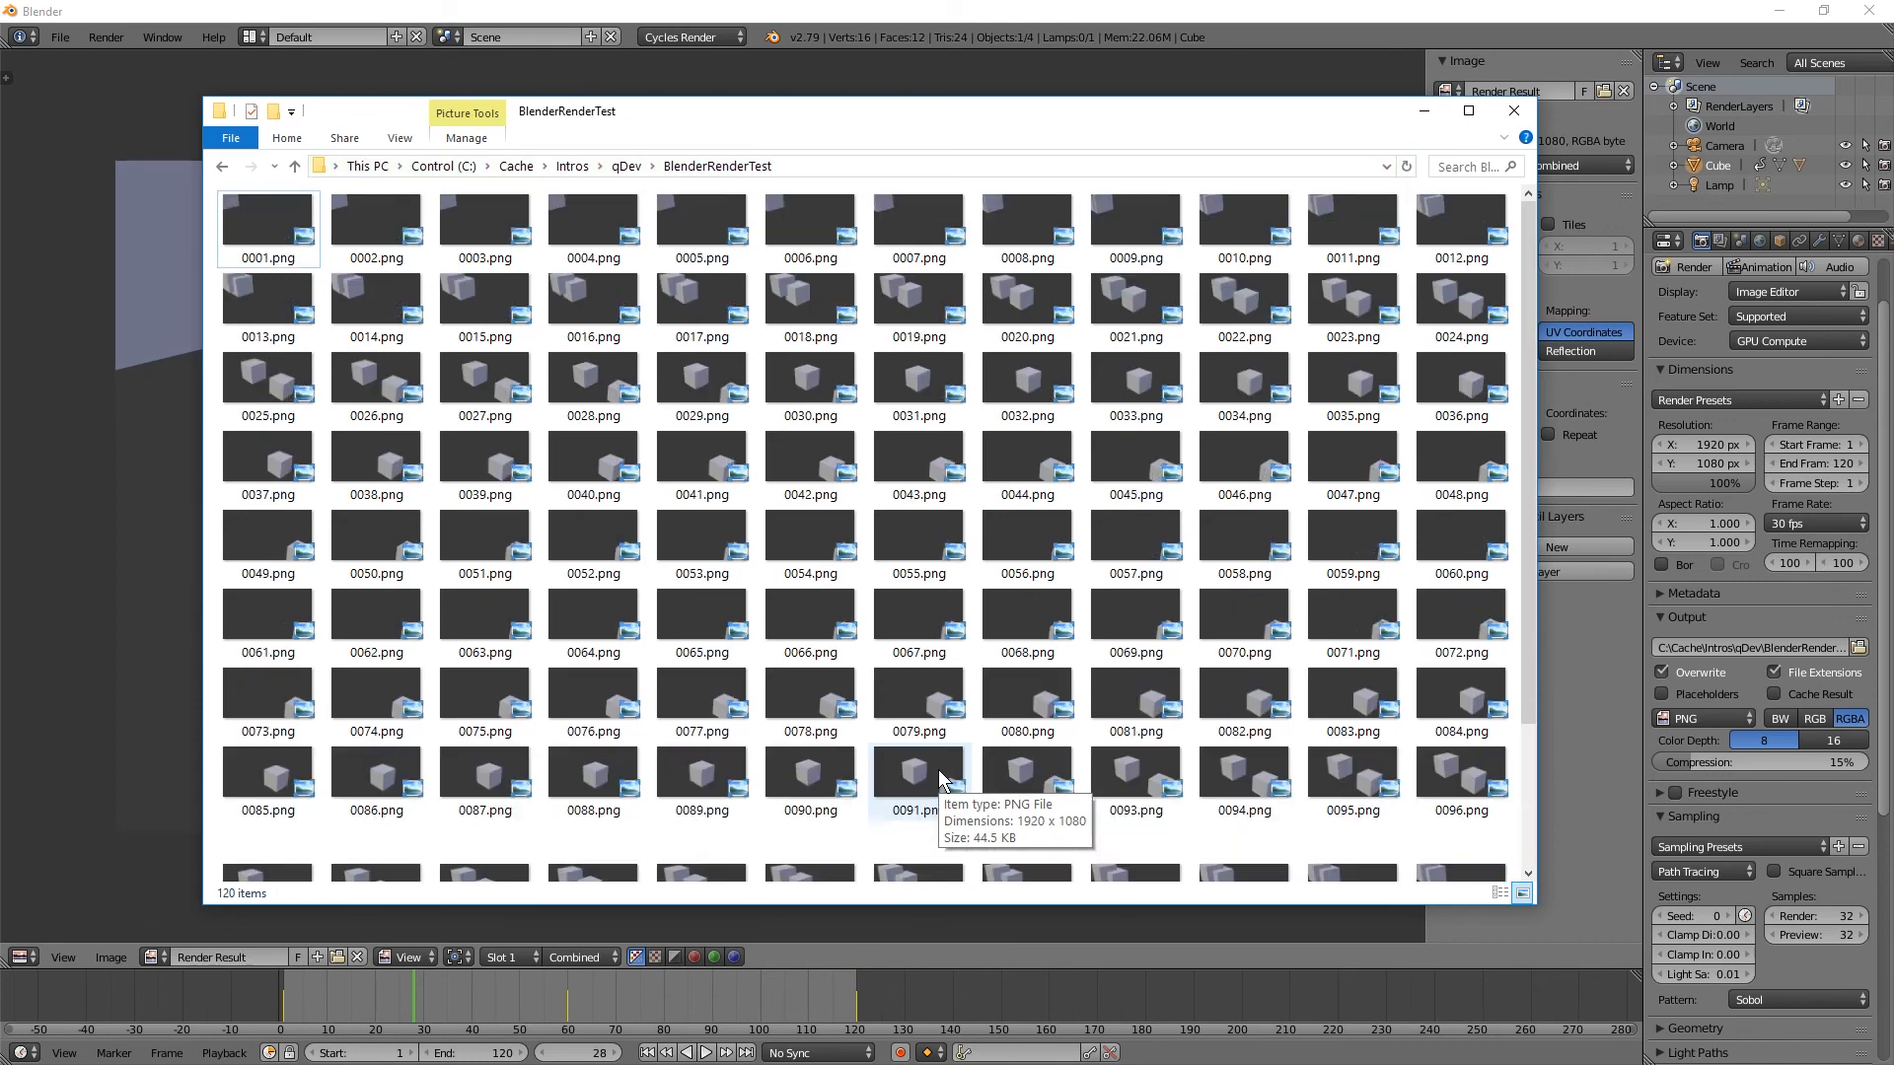
{"action": "key", "text": "ctrl+a"}
{"action": "key", "text": "shift+Delete"}
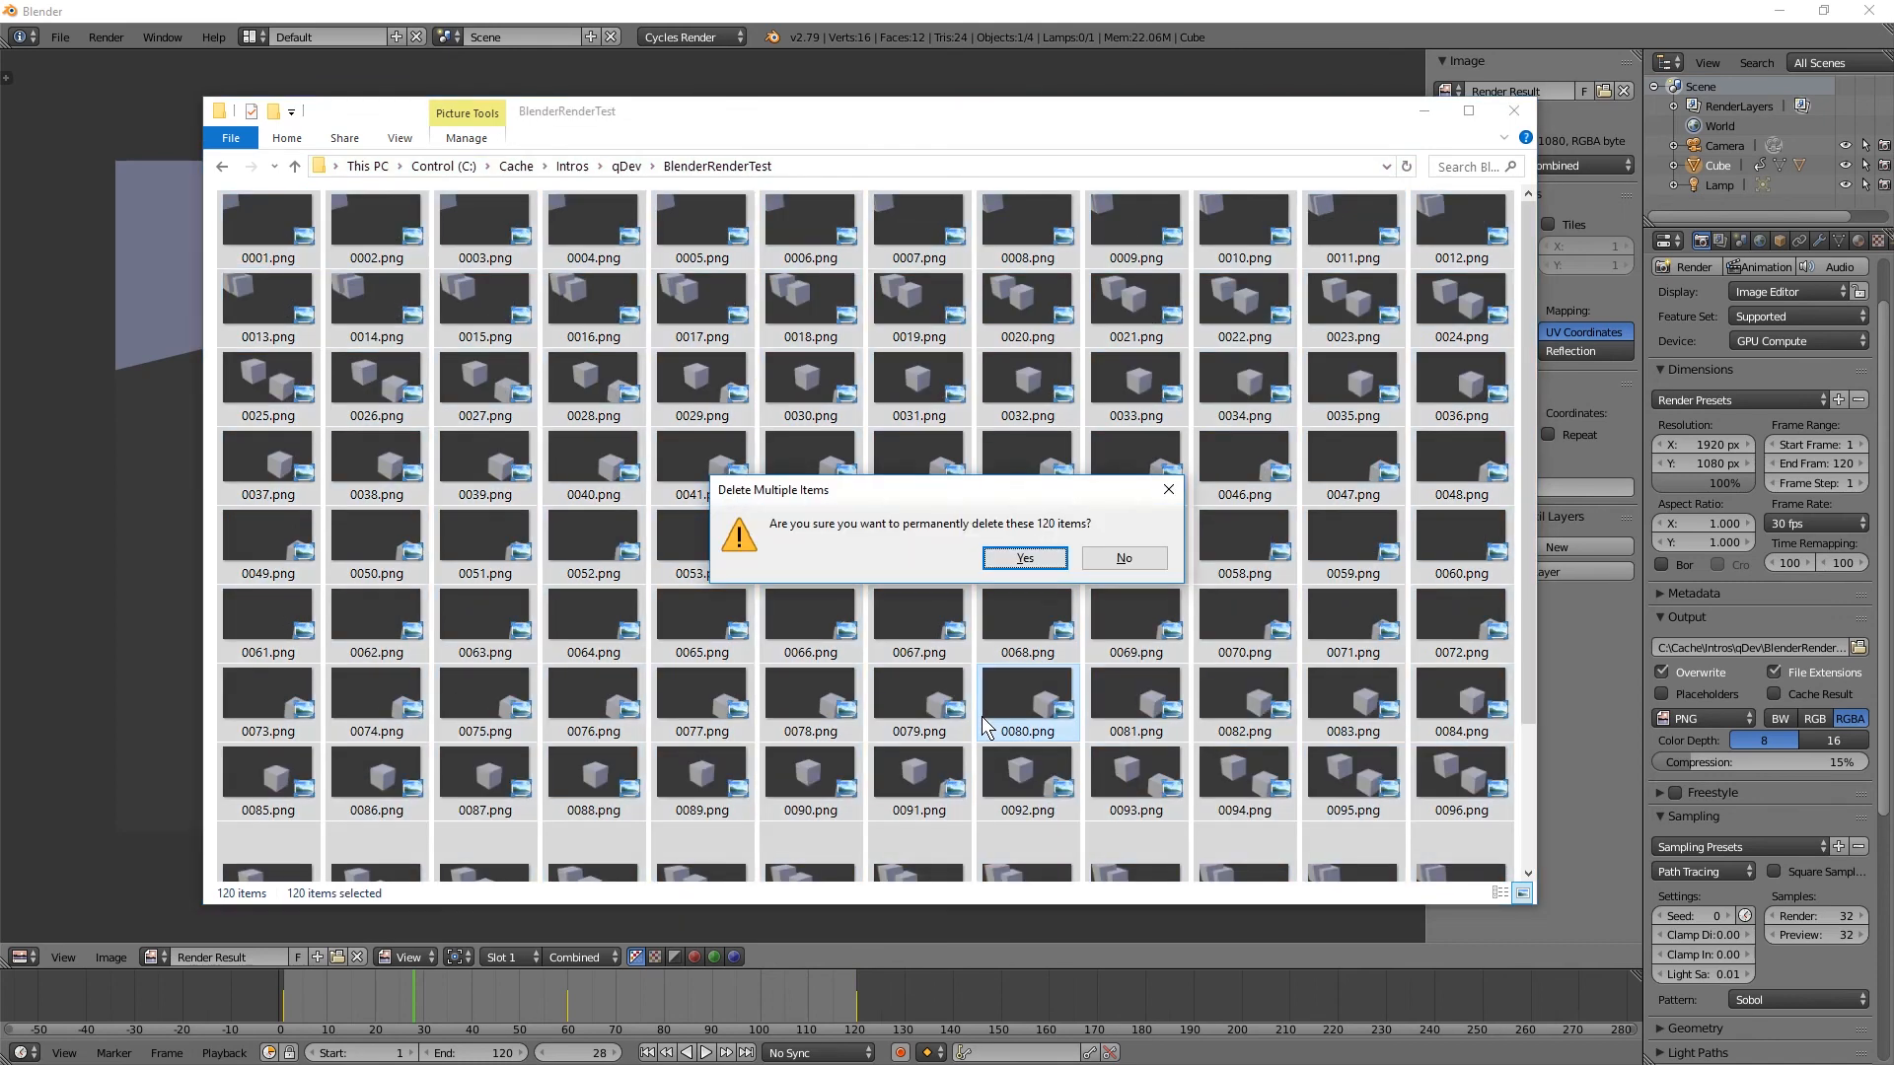
{"action": "key", "text": "Return"}
{"action": "key", "text": "alt+Tab"}
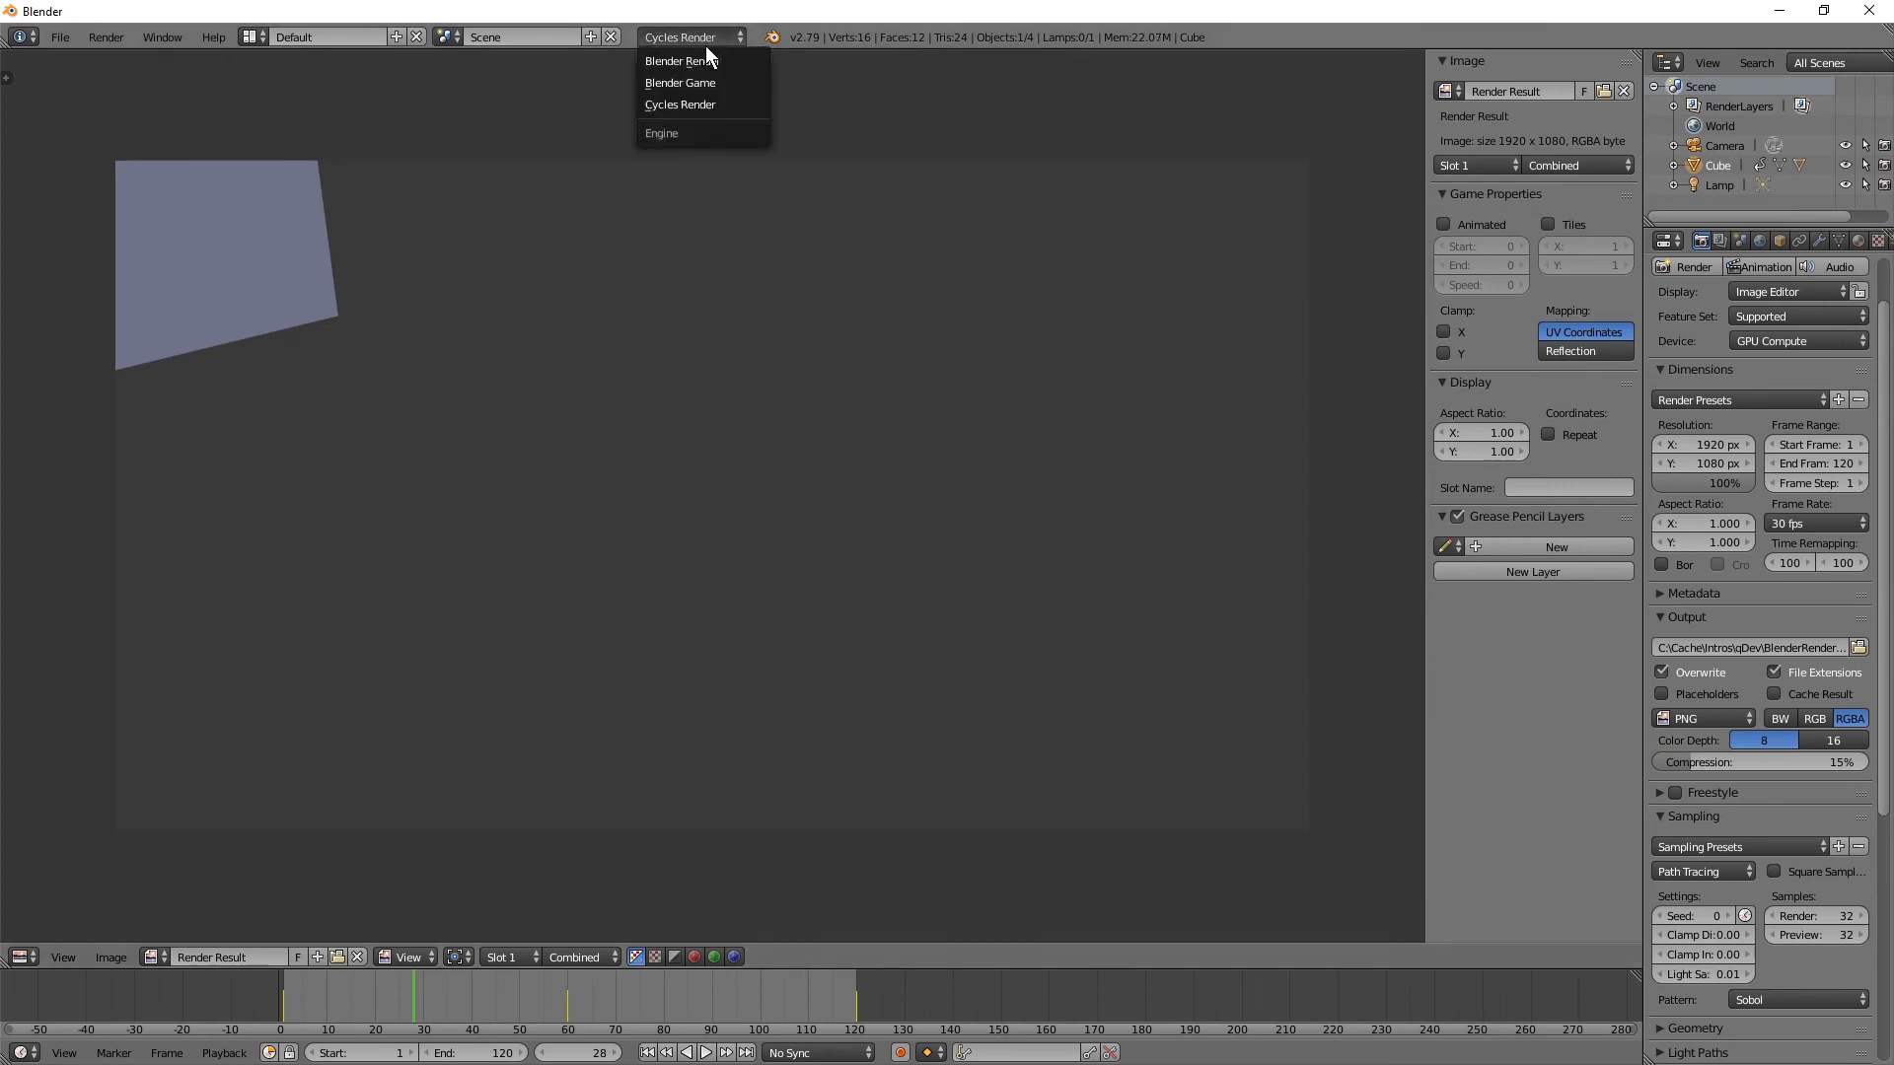
- Switch the engine to Blender Render, start the animation render while watching its output folder, and stop it partway
{"action": "left_click", "coordinate": [702, 59]}
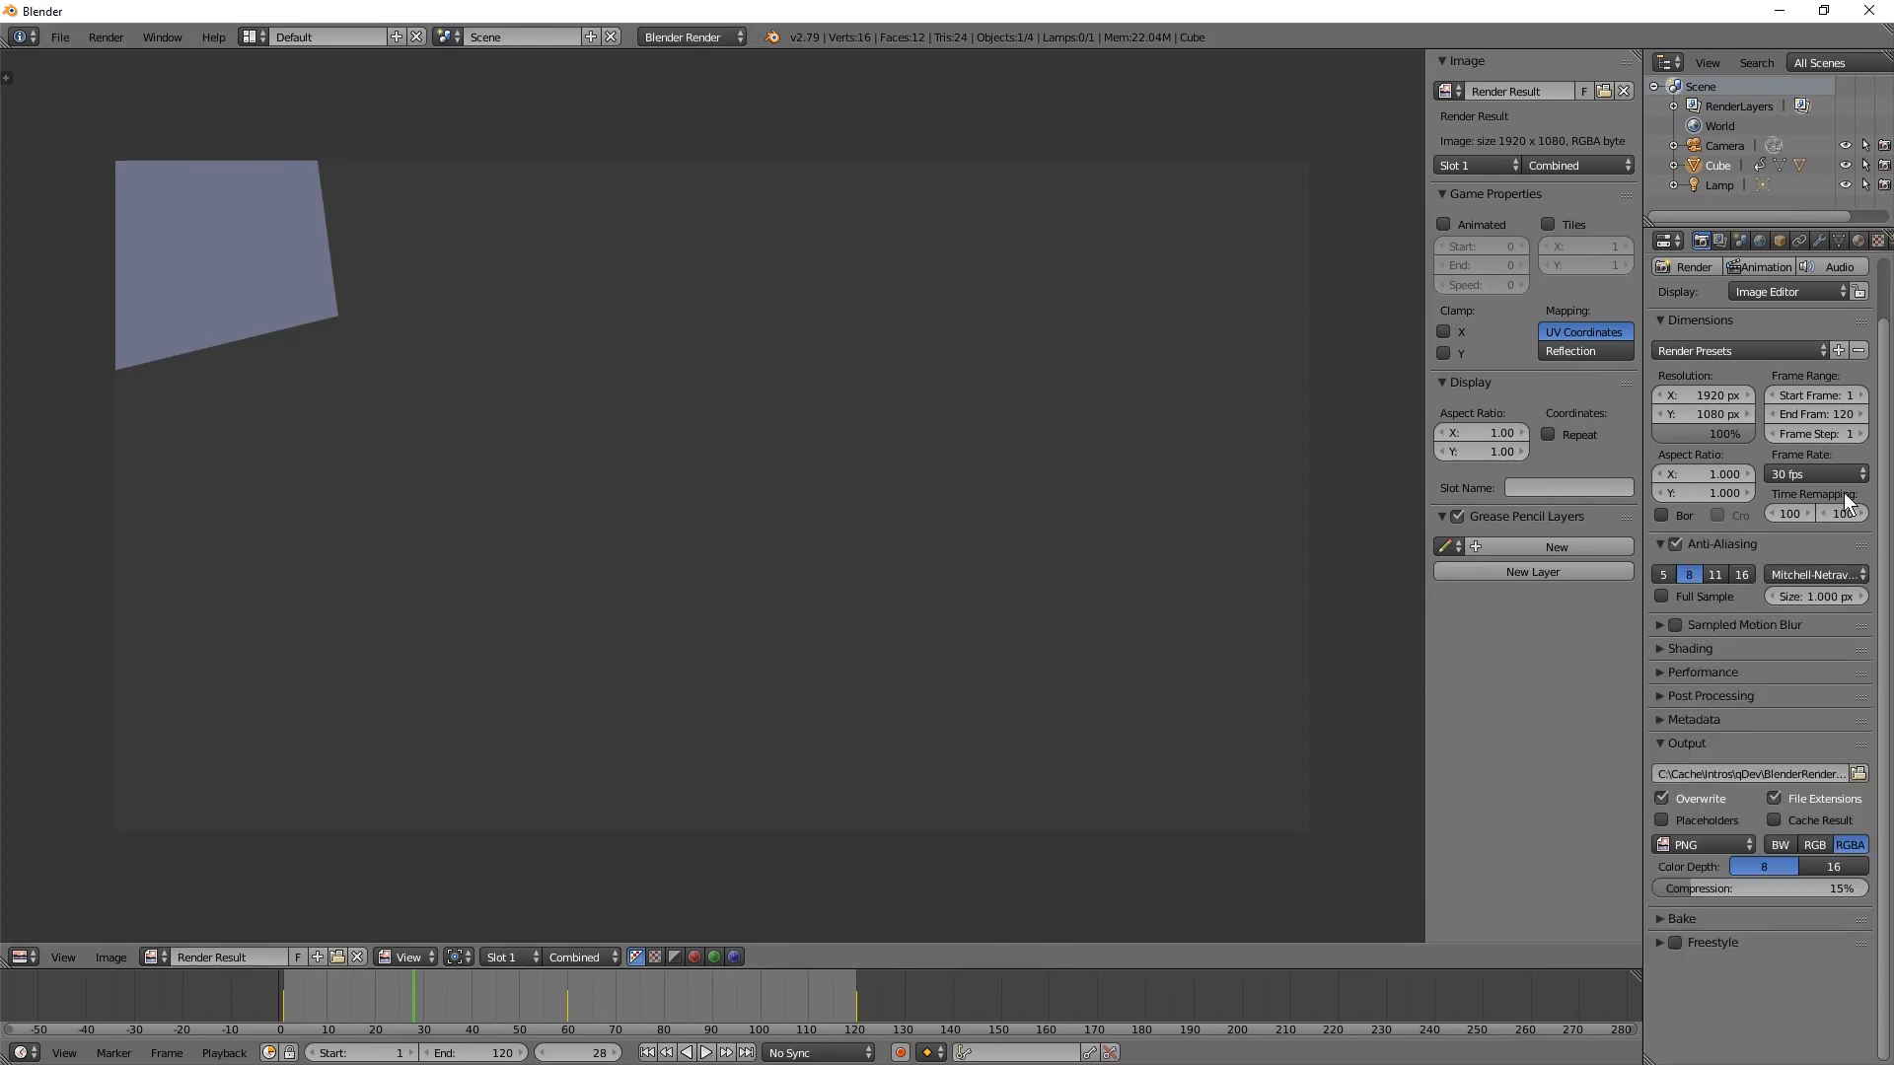
{"action": "scroll", "coordinate": [1770, 308], "scroll_direction": "up", "scroll_amount": 2}
{"action": "left_click", "coordinate": [1779, 328]}
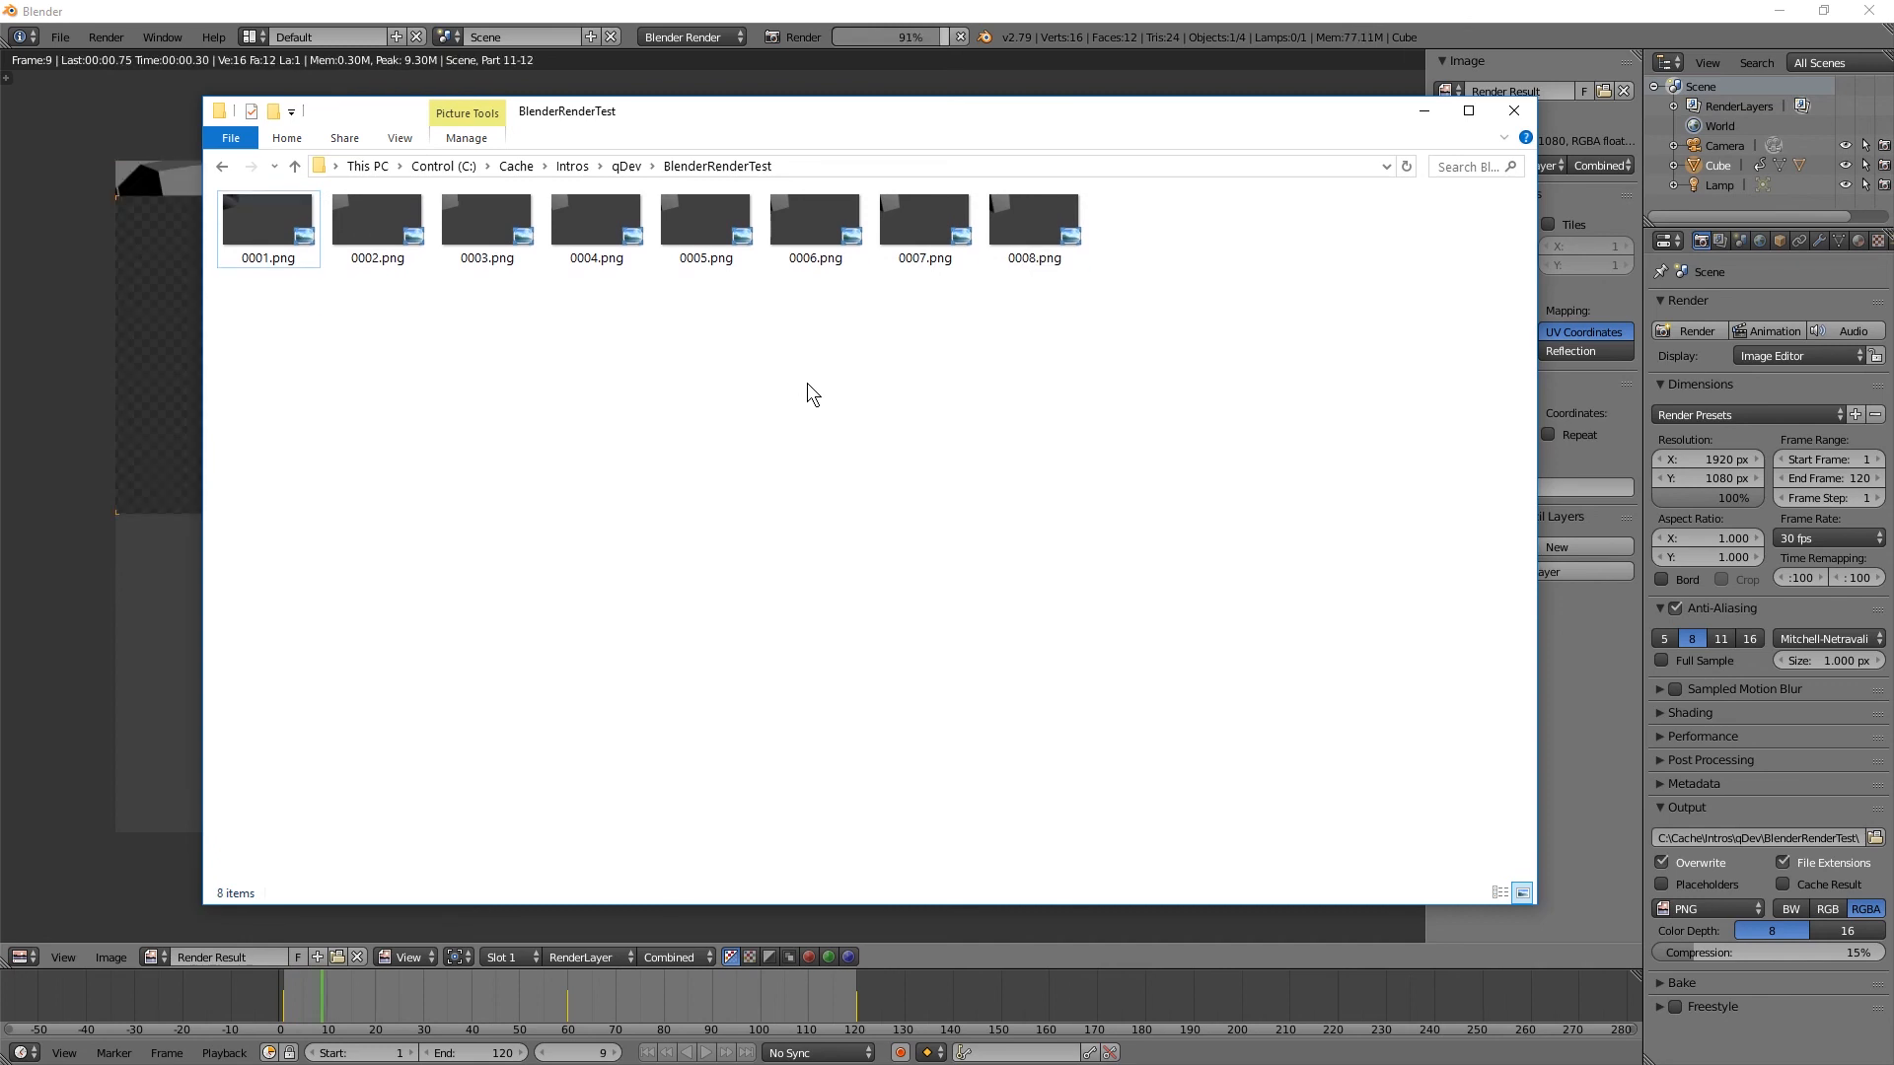
{"action": "key", "text": "alt+Tab"}
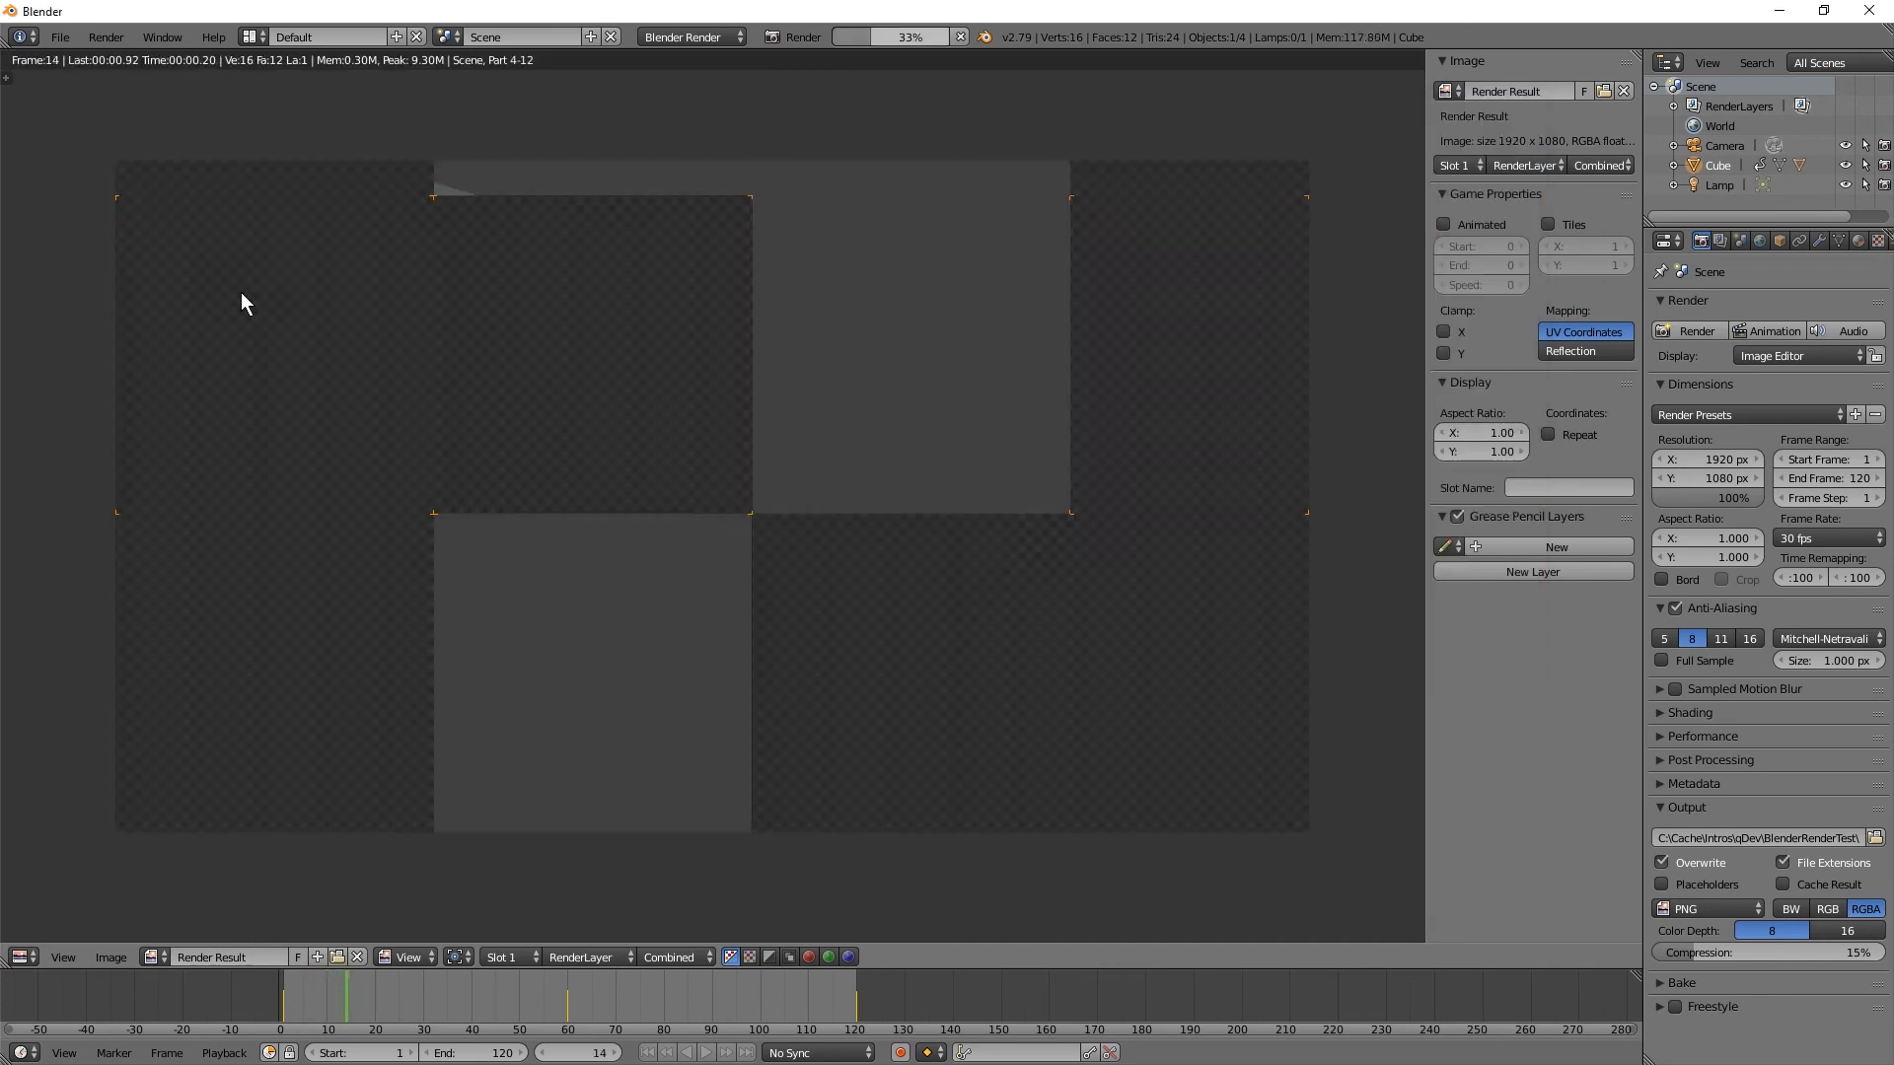
{"action": "key", "text": "Escape"}
- Switch the engine to Cycles Render, start the animation render, and cancel it to return to the 3D view
{"action": "left_click", "coordinate": [681, 31]}
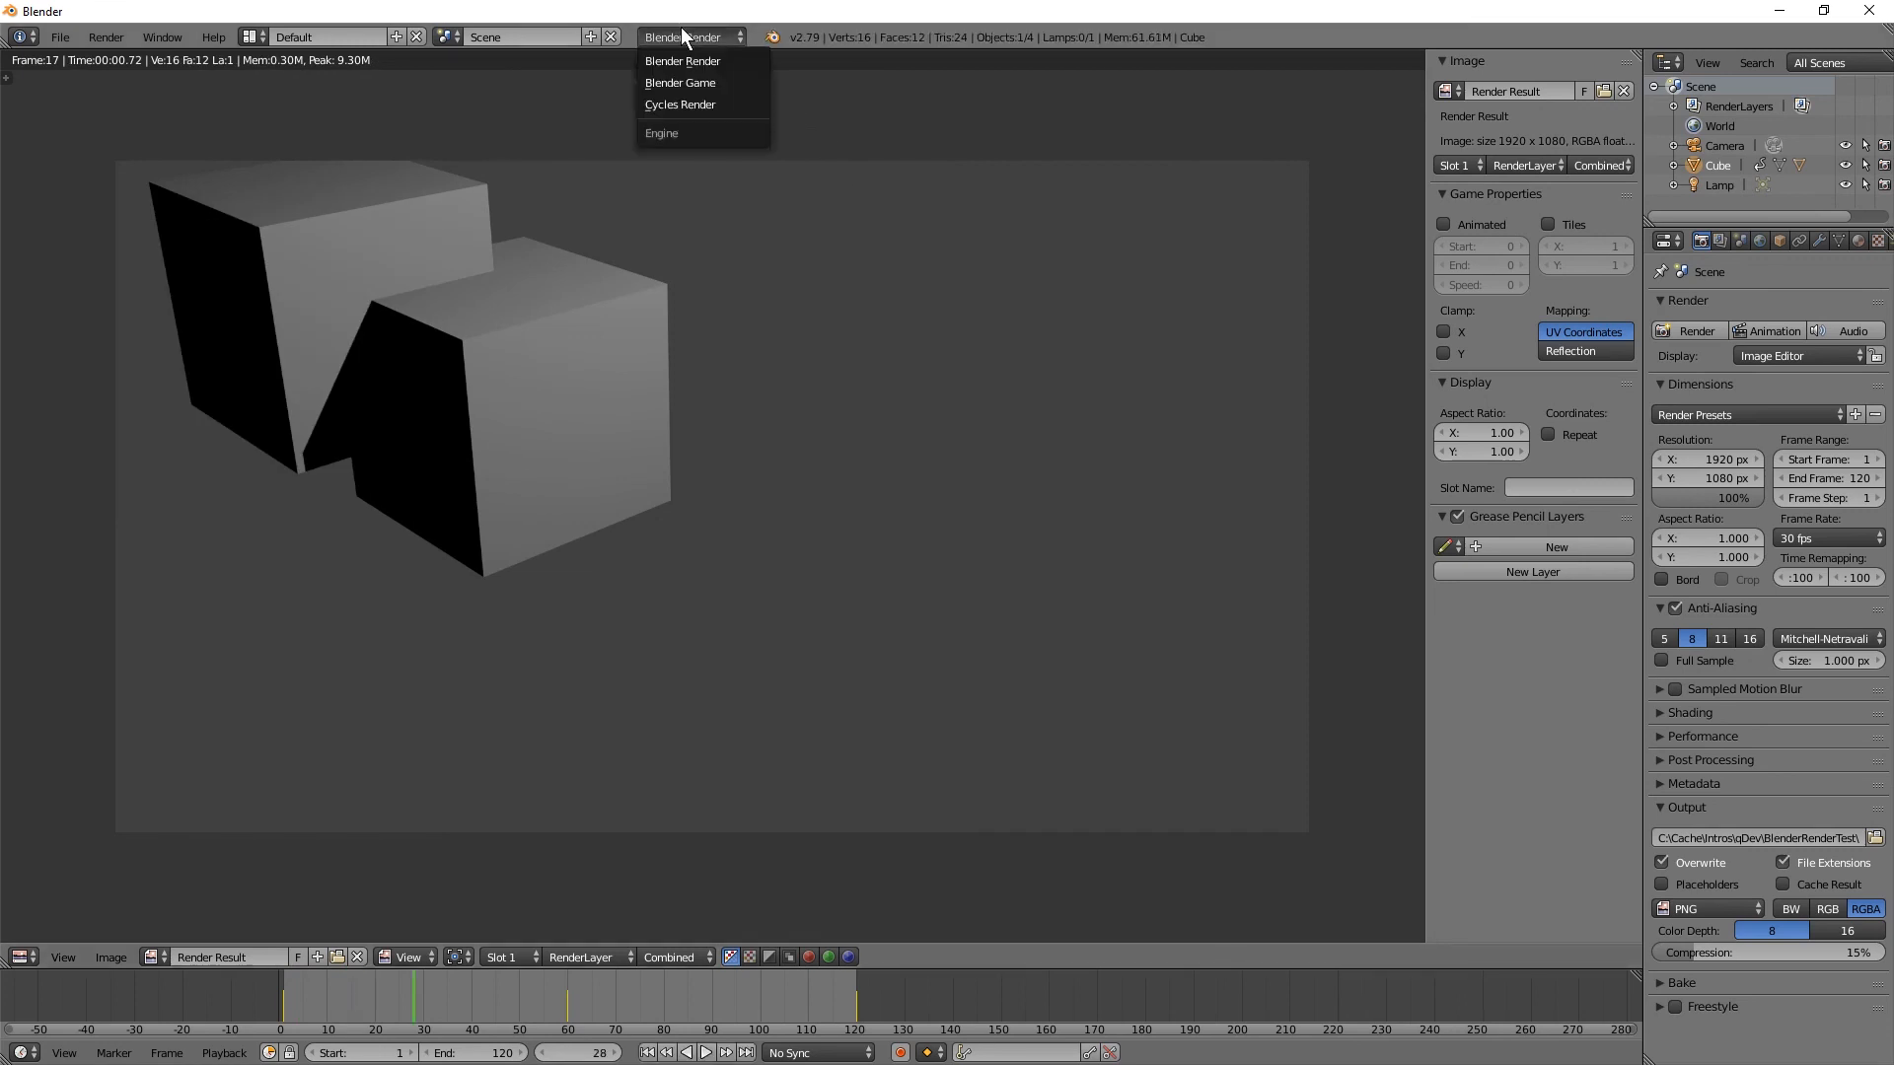
{"action": "left_click", "coordinate": [671, 97]}
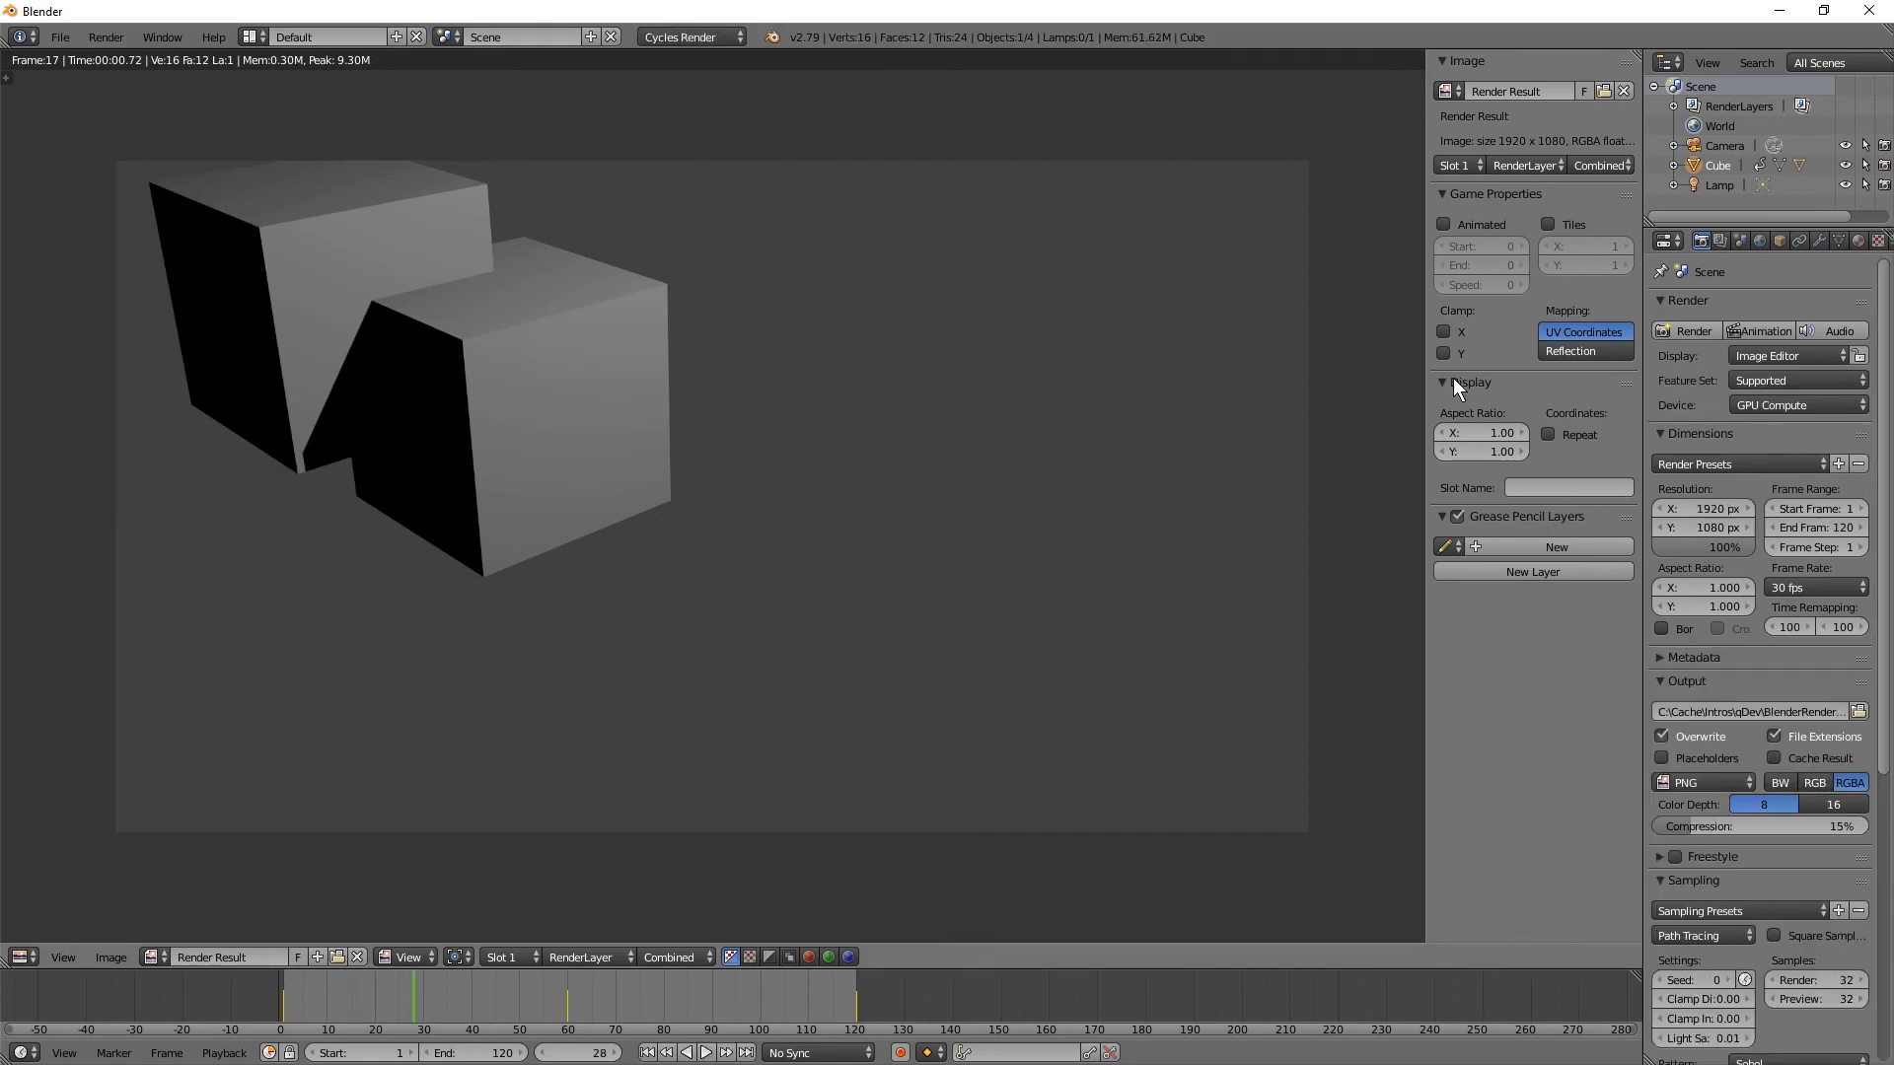
{"action": "left_click", "coordinate": [1769, 332]}
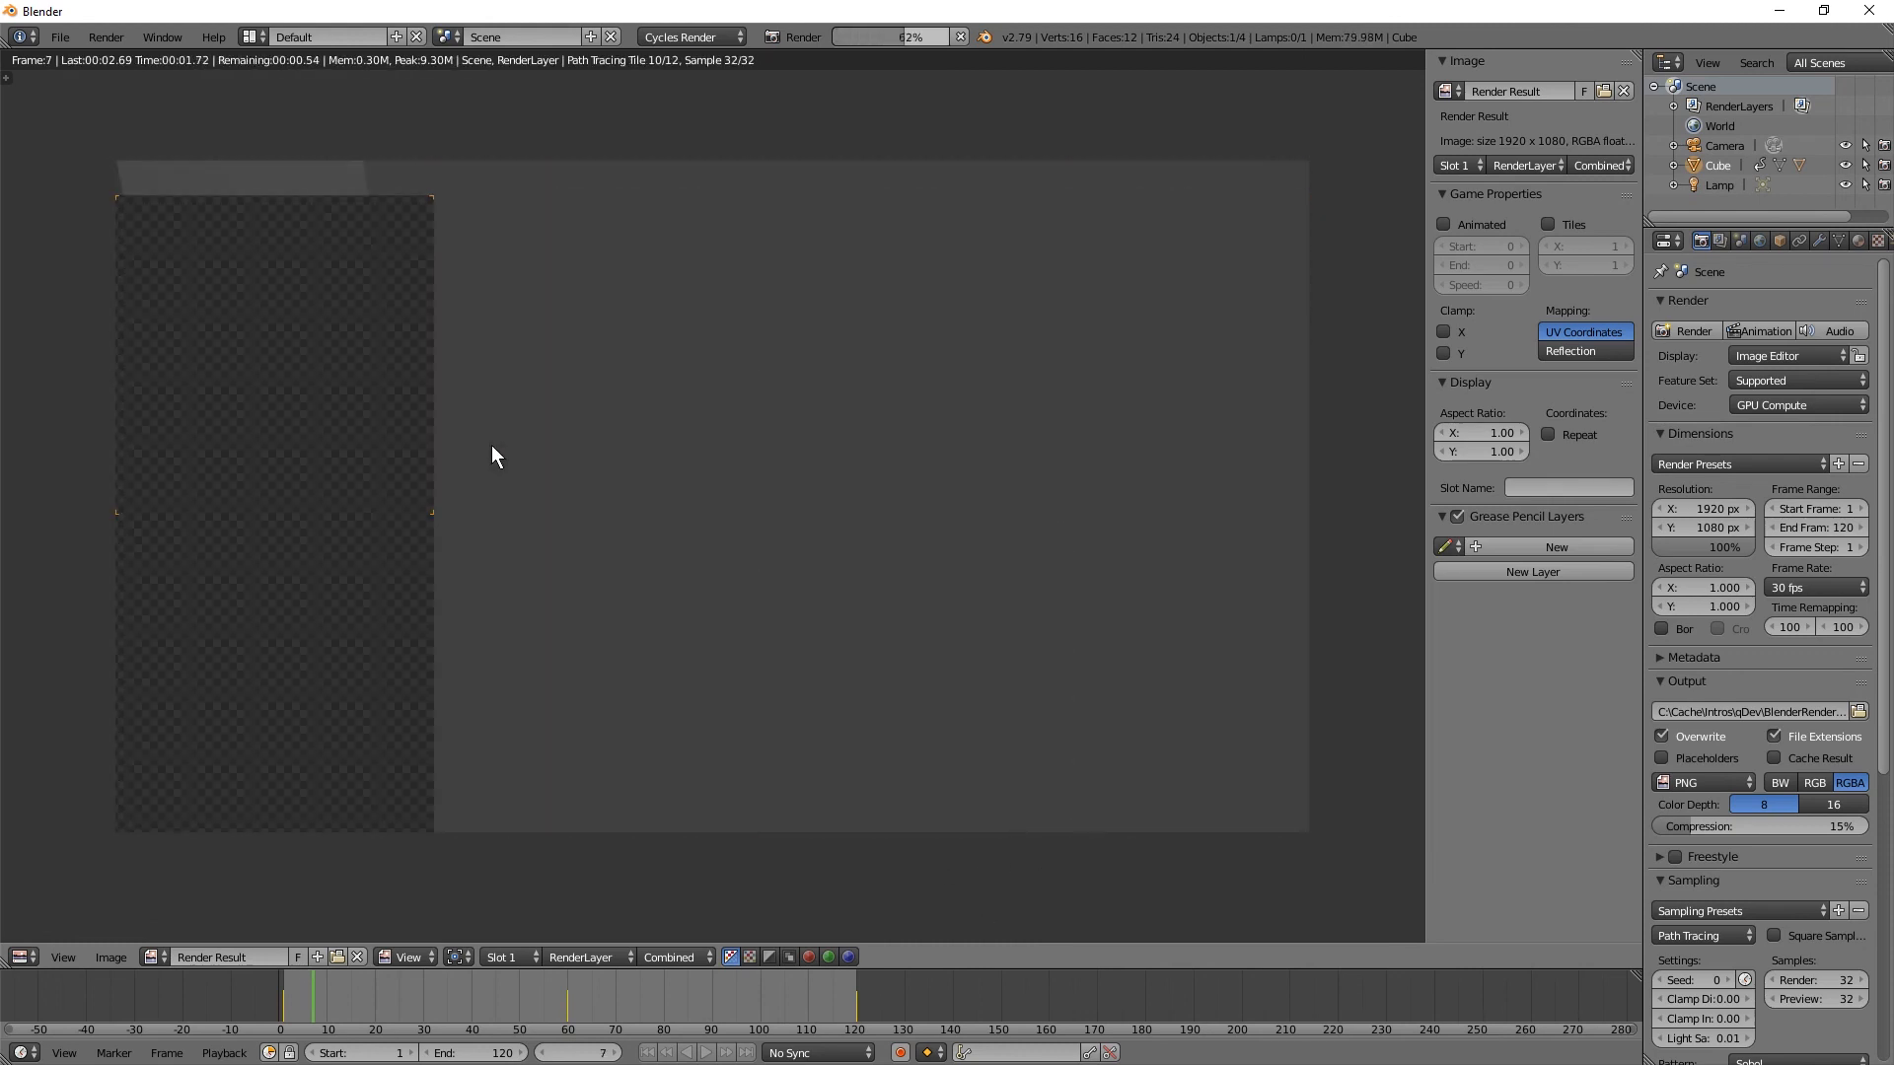
{"action": "key", "text": "Escape"}
{"action": "key", "text": "Escape"}
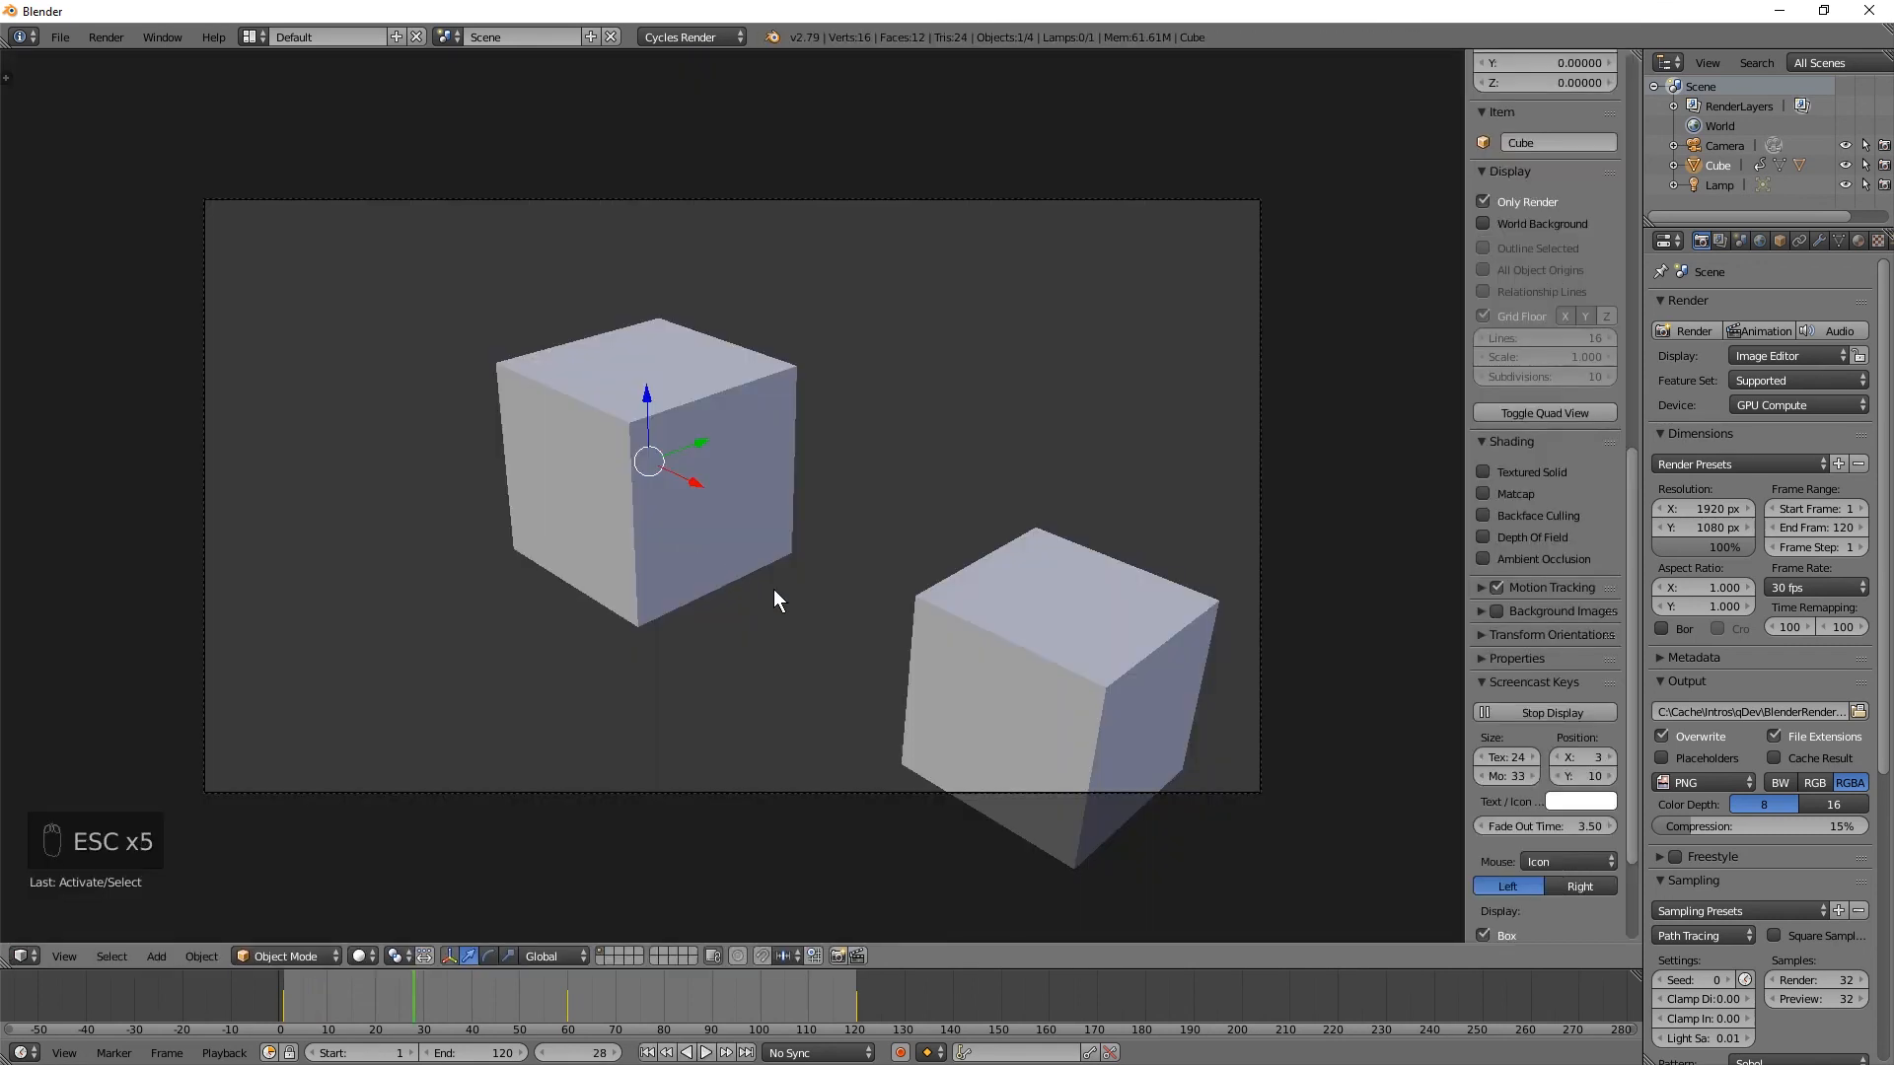
- Render an OpenGL still of the camera view and another from an orbited view outside the camera, closing each result
{"action": "left_click", "coordinate": [839, 957]}
{"action": "key", "text": "Escape"}
{"action": "key", "text": "Escape"}
{"action": "middle_click_drag", "start_coordinate": [1047, 736], "coordinate": [814, 702]}
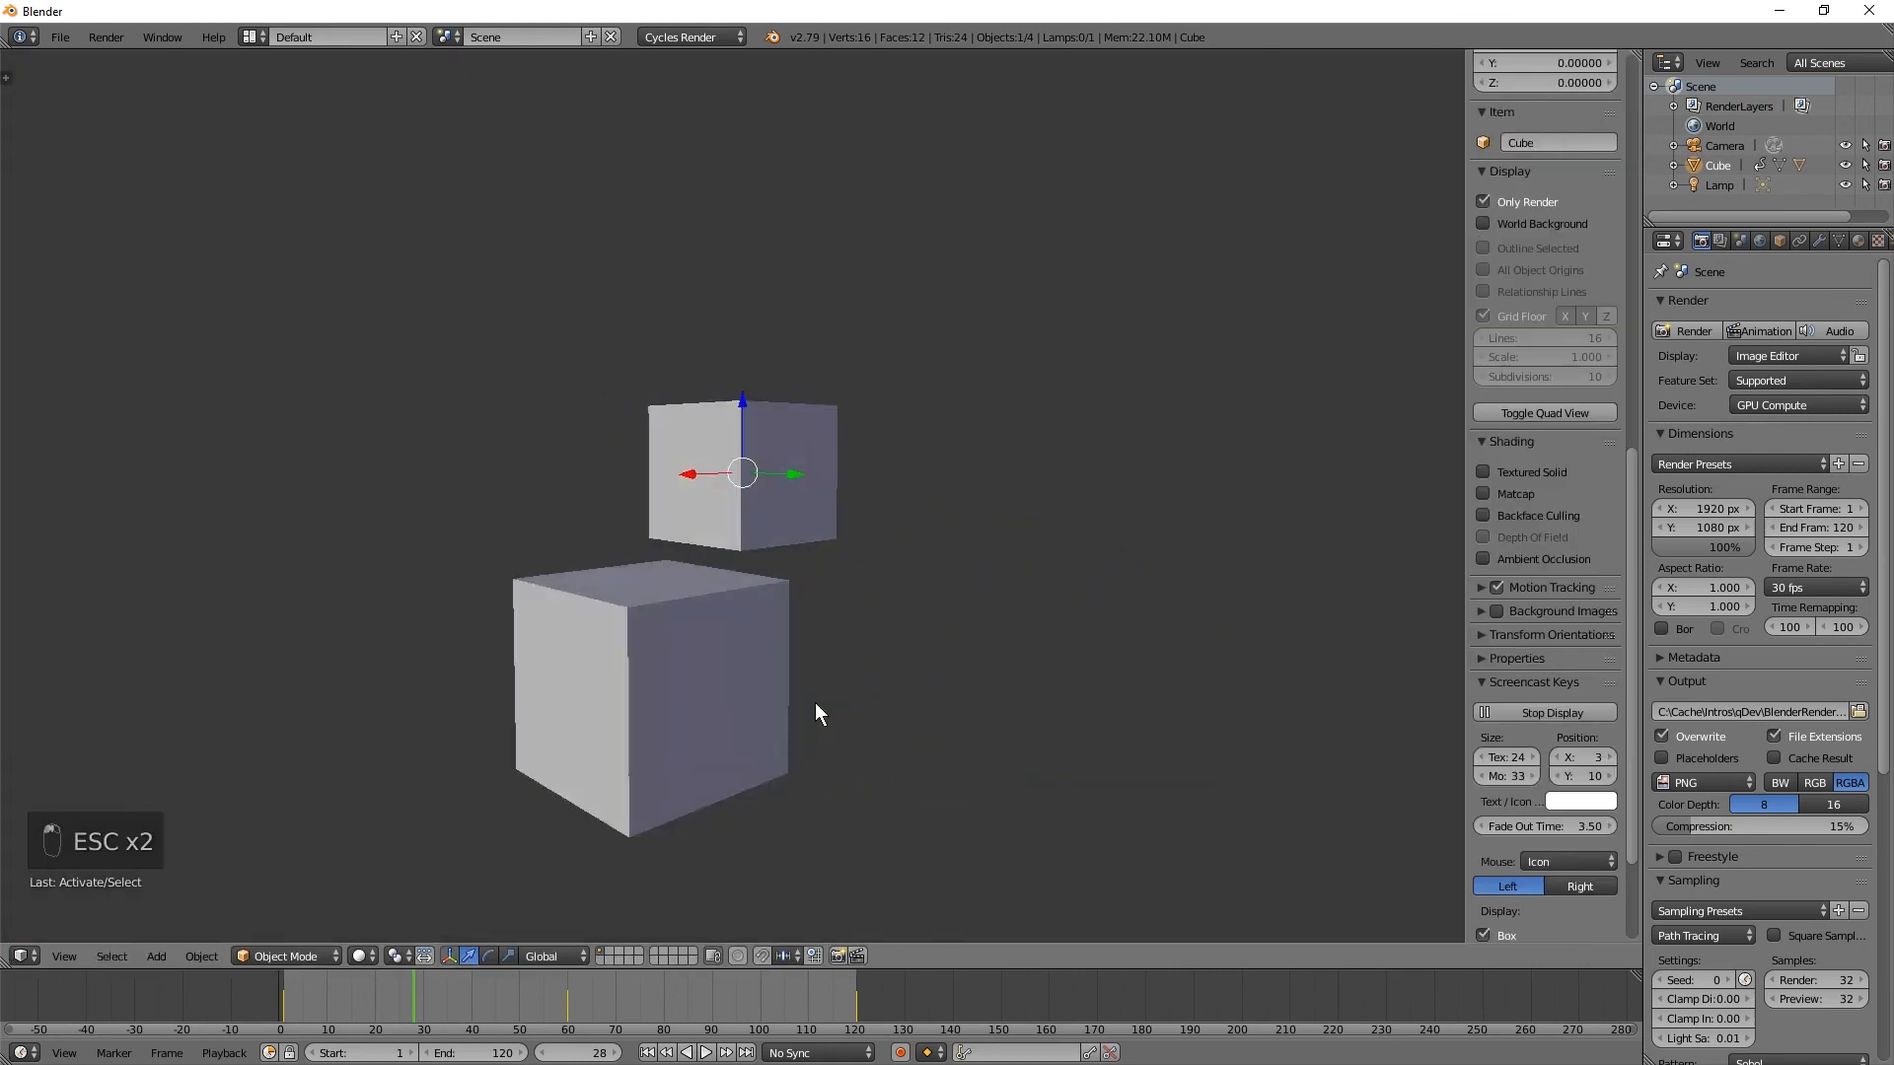
{"action": "left_click", "coordinate": [838, 957]}
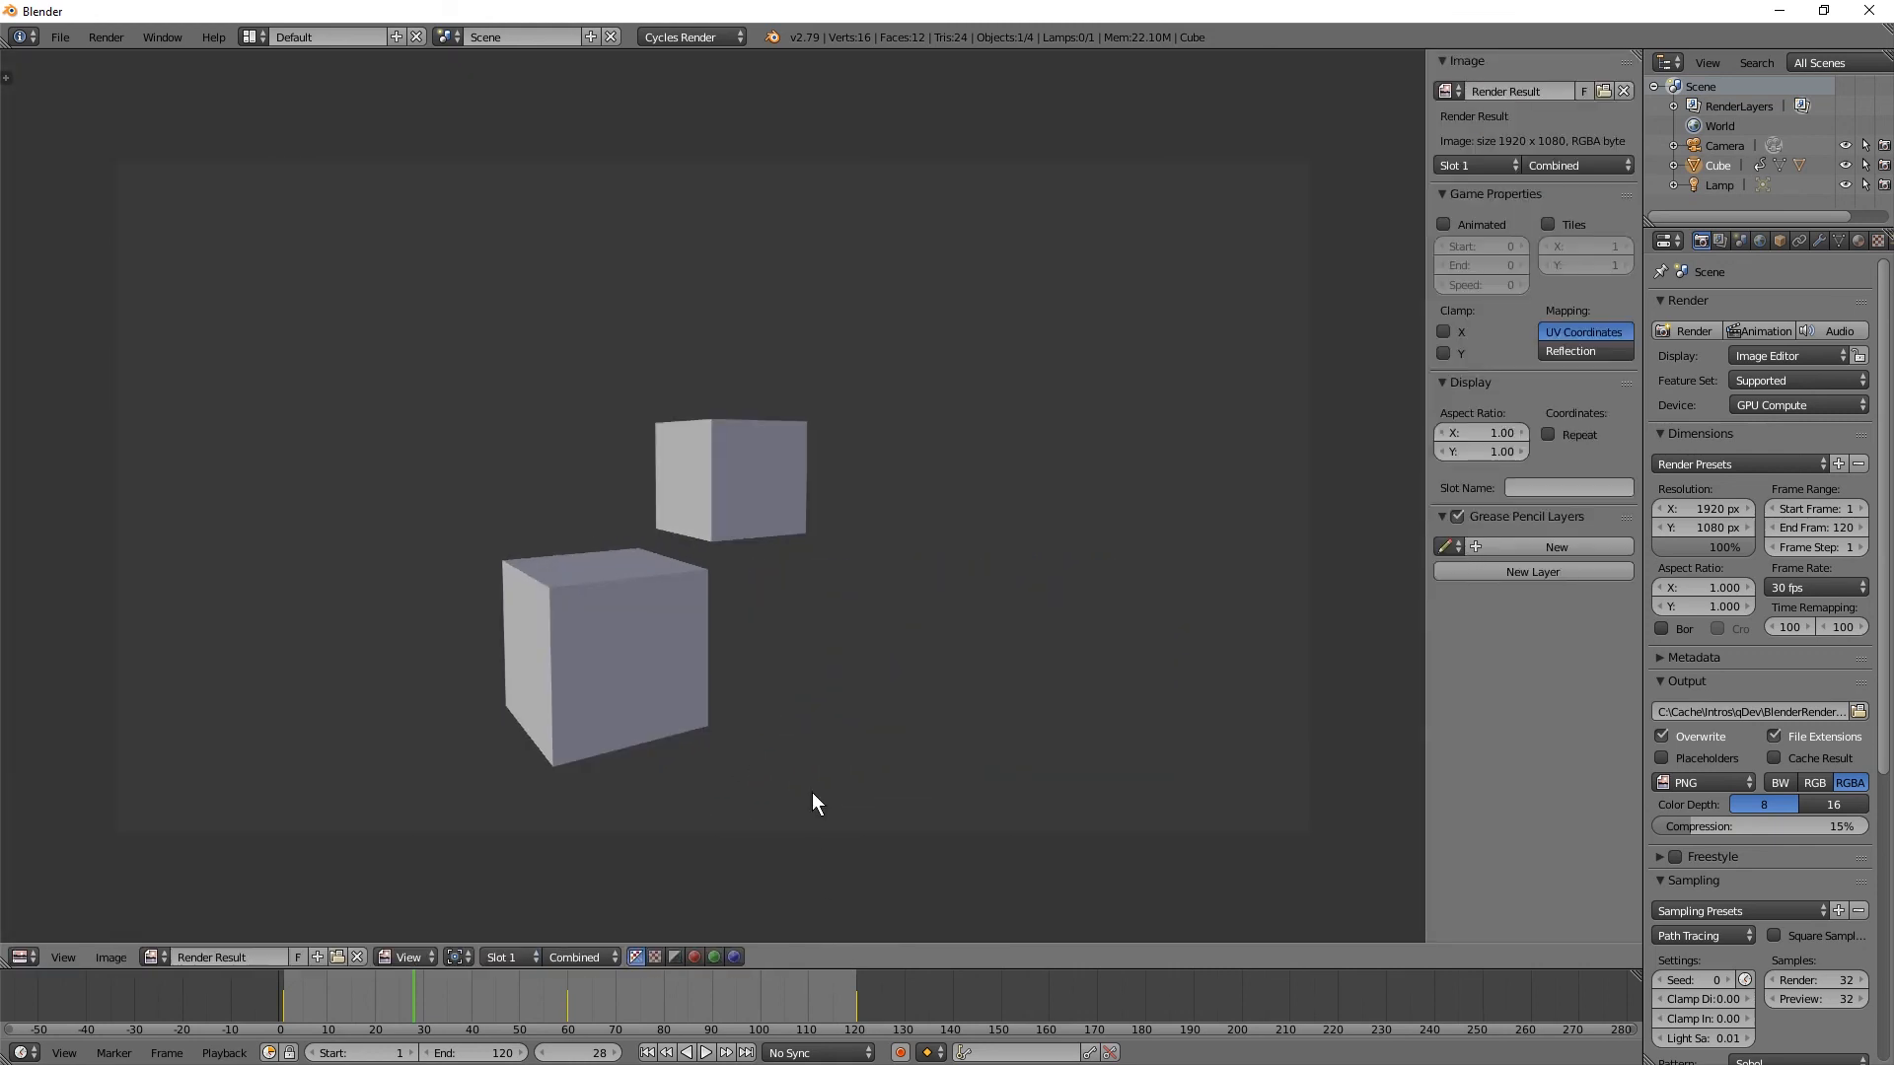
{"action": "key", "text": "Escape"}
- Render the animation with OpenGL from another orbited view and select all output frames in the BlenderRenderTest folder
{"action": "middle_click_drag", "start_coordinate": [929, 712], "coordinate": [873, 862]}
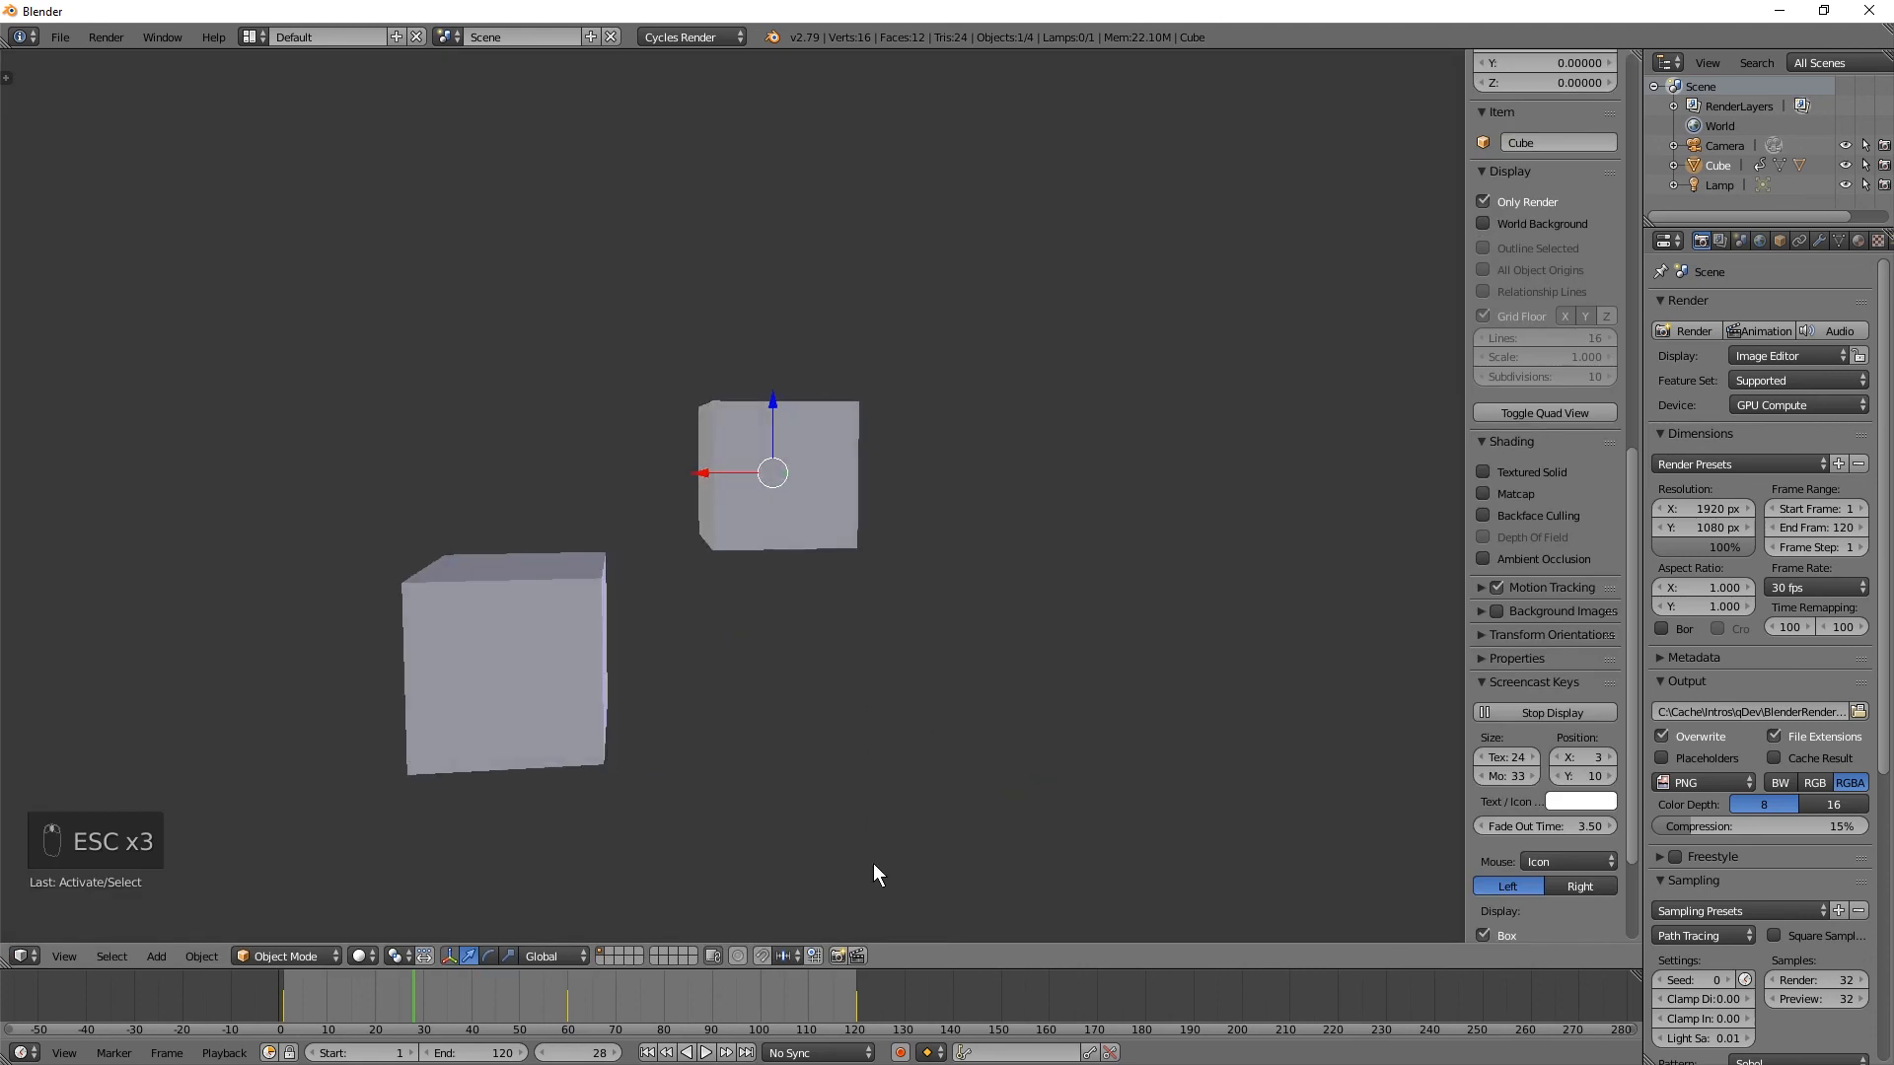
{"action": "left_click", "coordinate": [856, 957]}
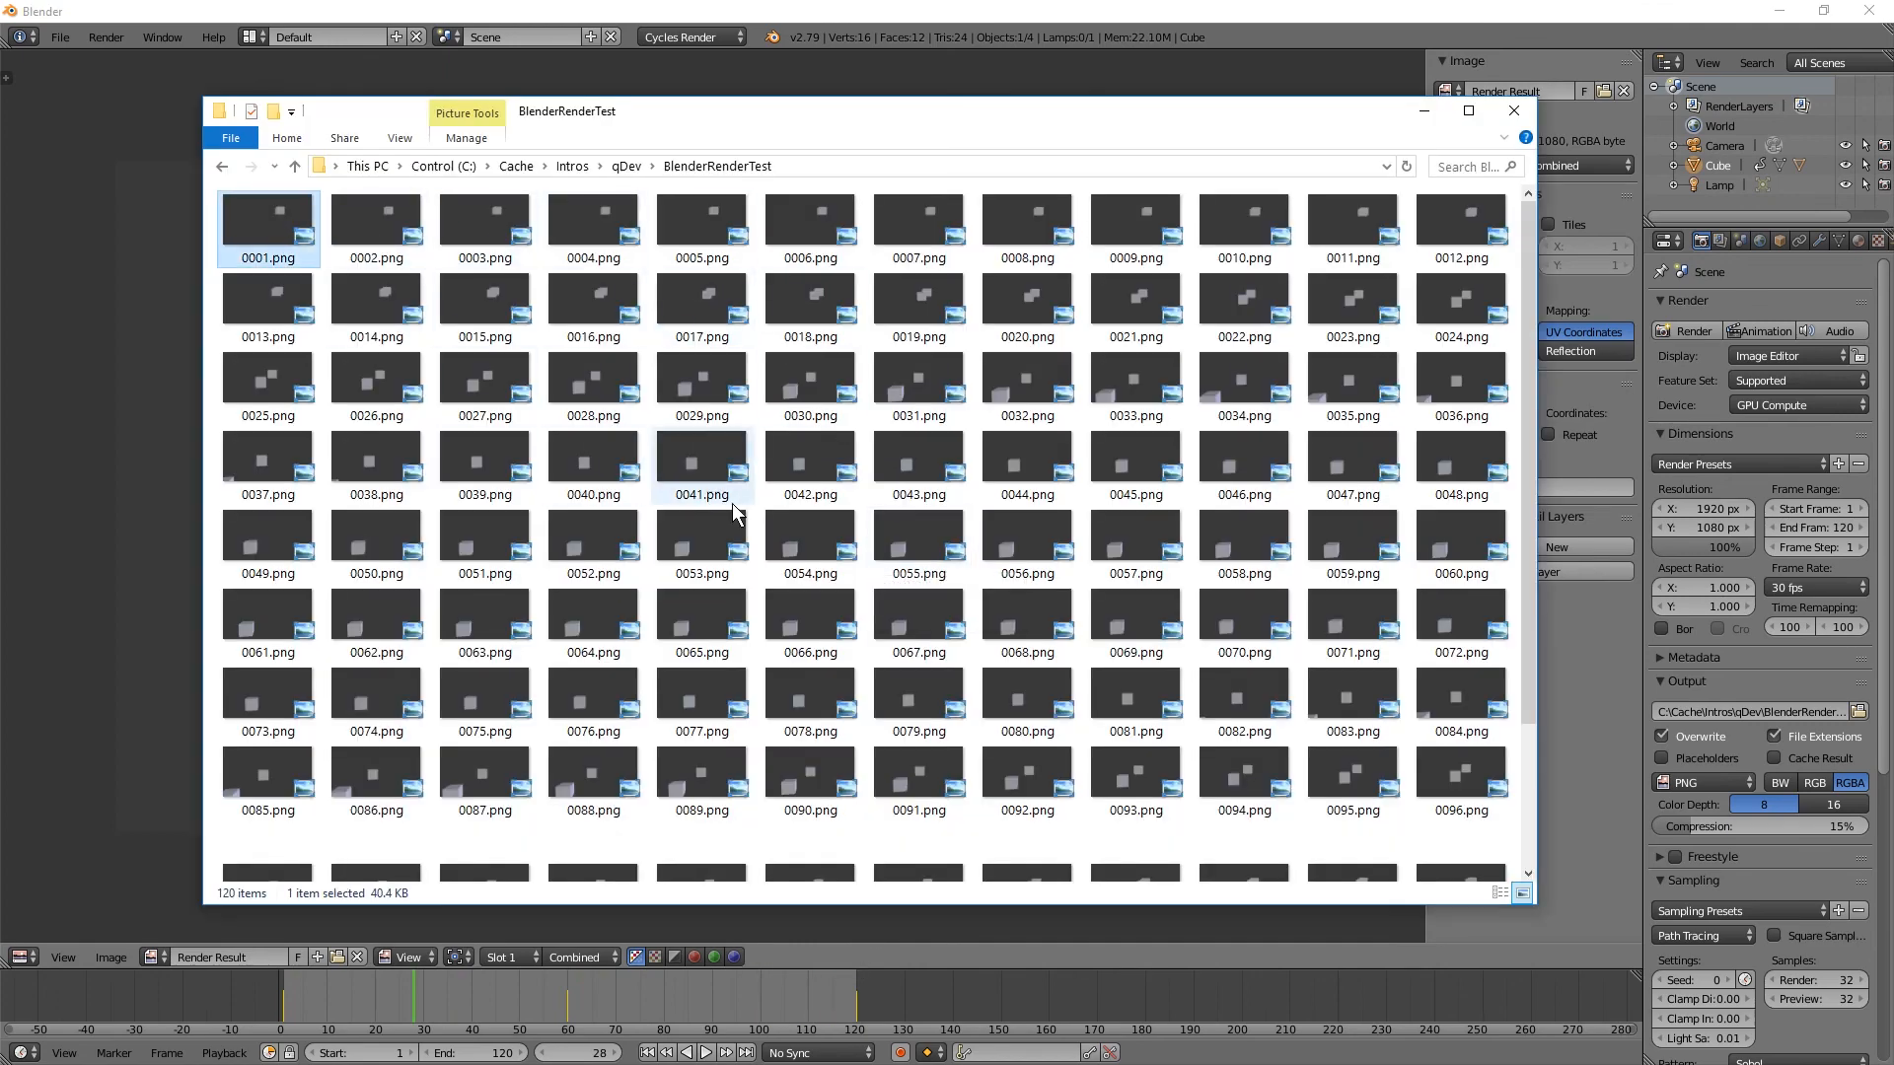
{"action": "scroll", "coordinate": [735, 511], "scroll_direction": "down", "scroll_amount": 2}
{"action": "key", "text": "ctrl+a"}
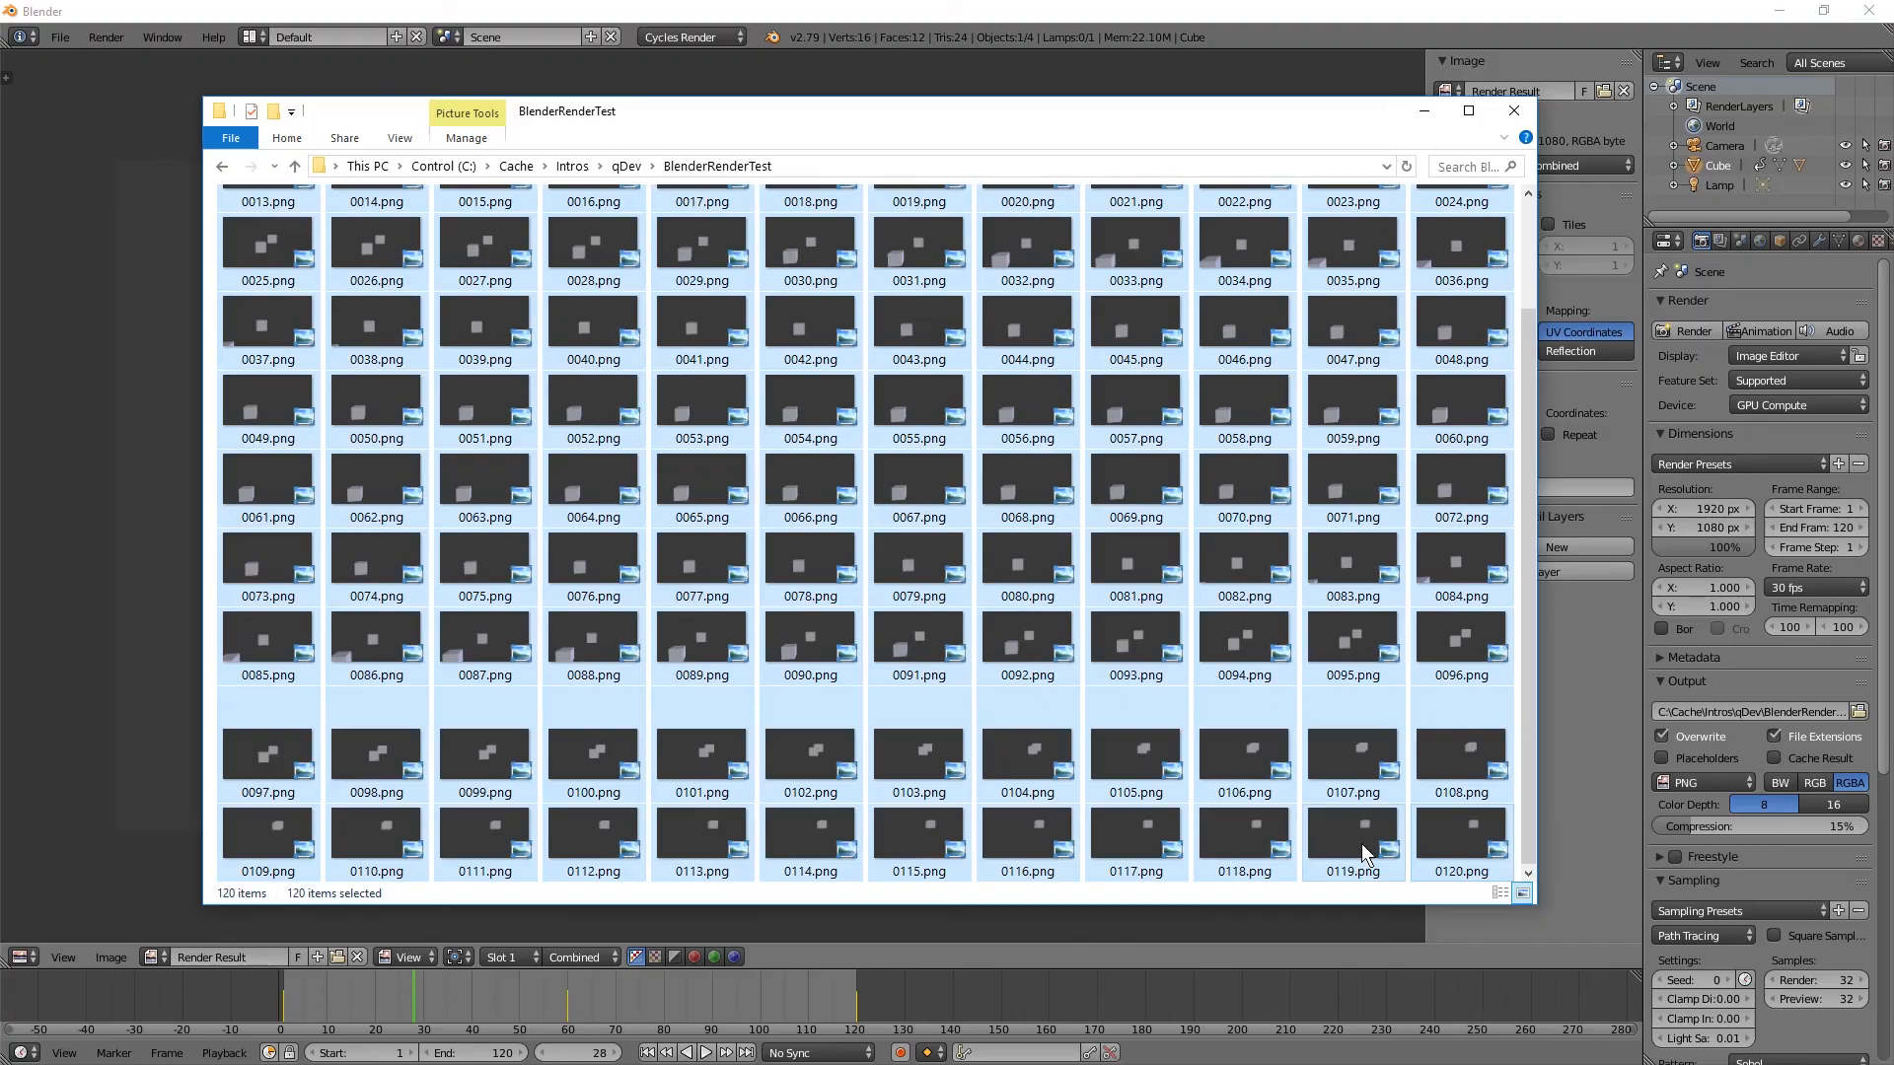